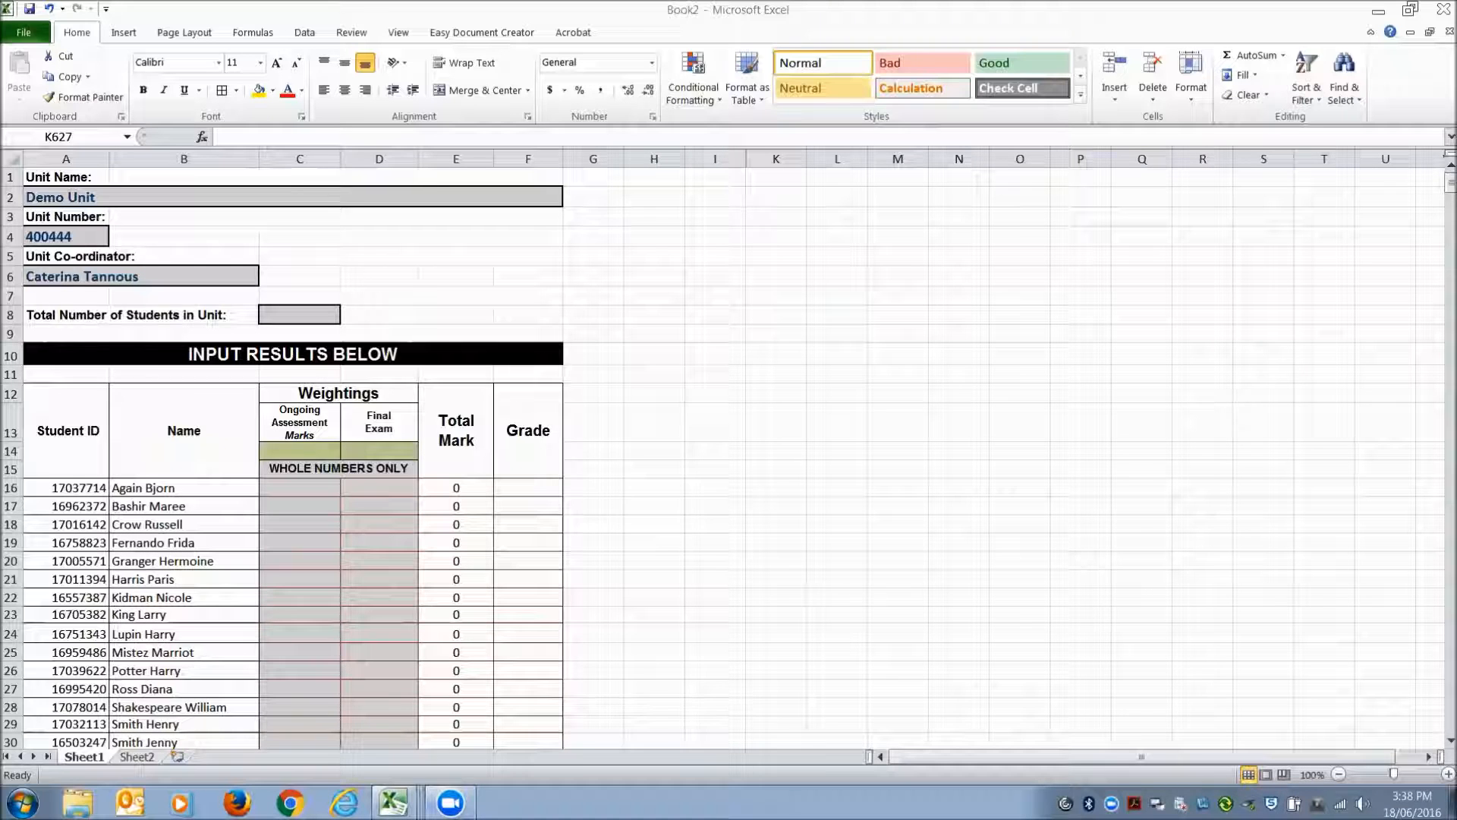
Examine the student marks in the Test spreadsheet workbook and the empty results form on Sheet1 of Book2
{"action": "mouse_move", "coordinate": [402, 811]}
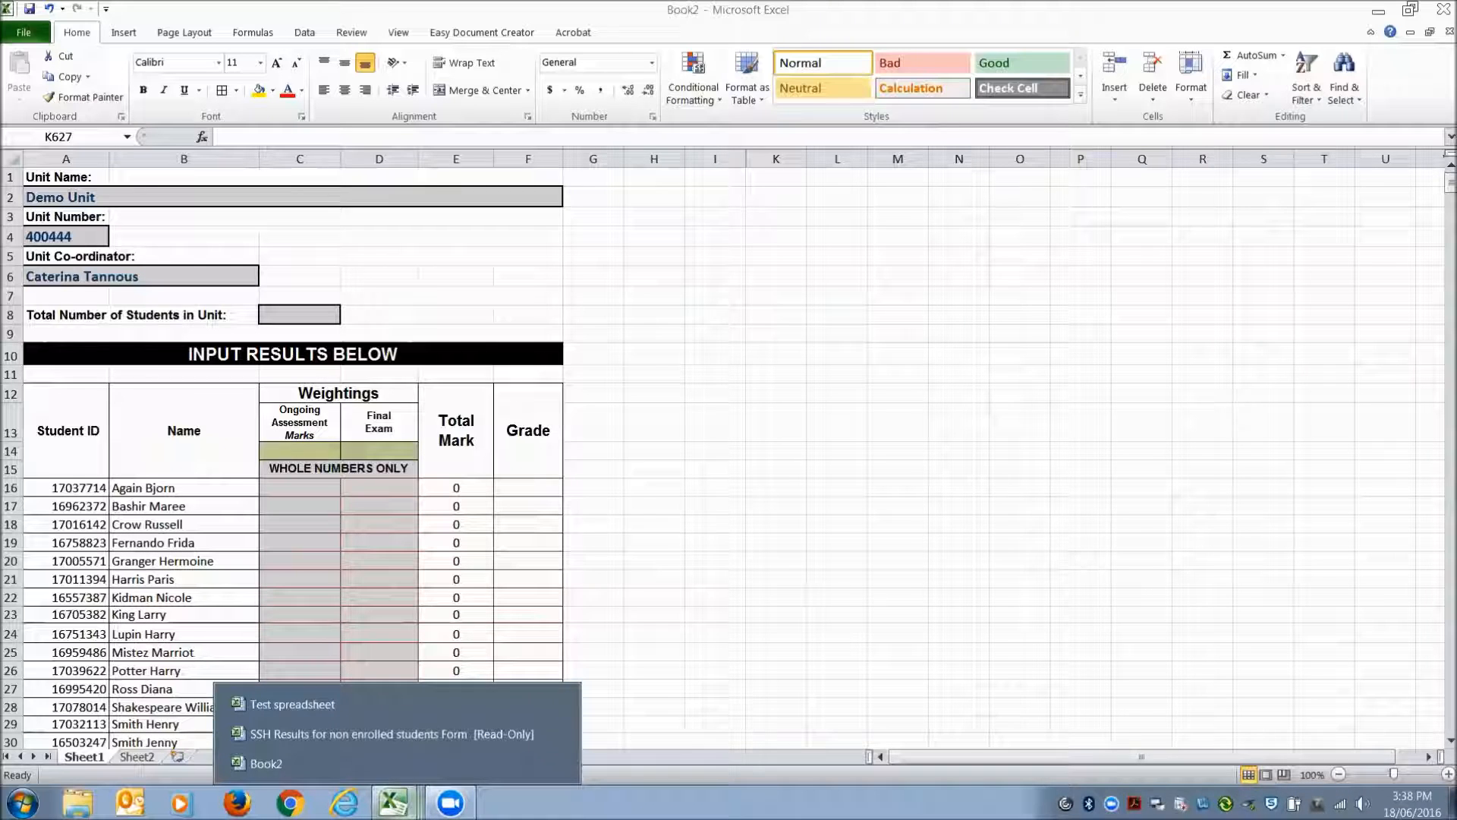
{"action": "left_click", "coordinate": [312, 703]}
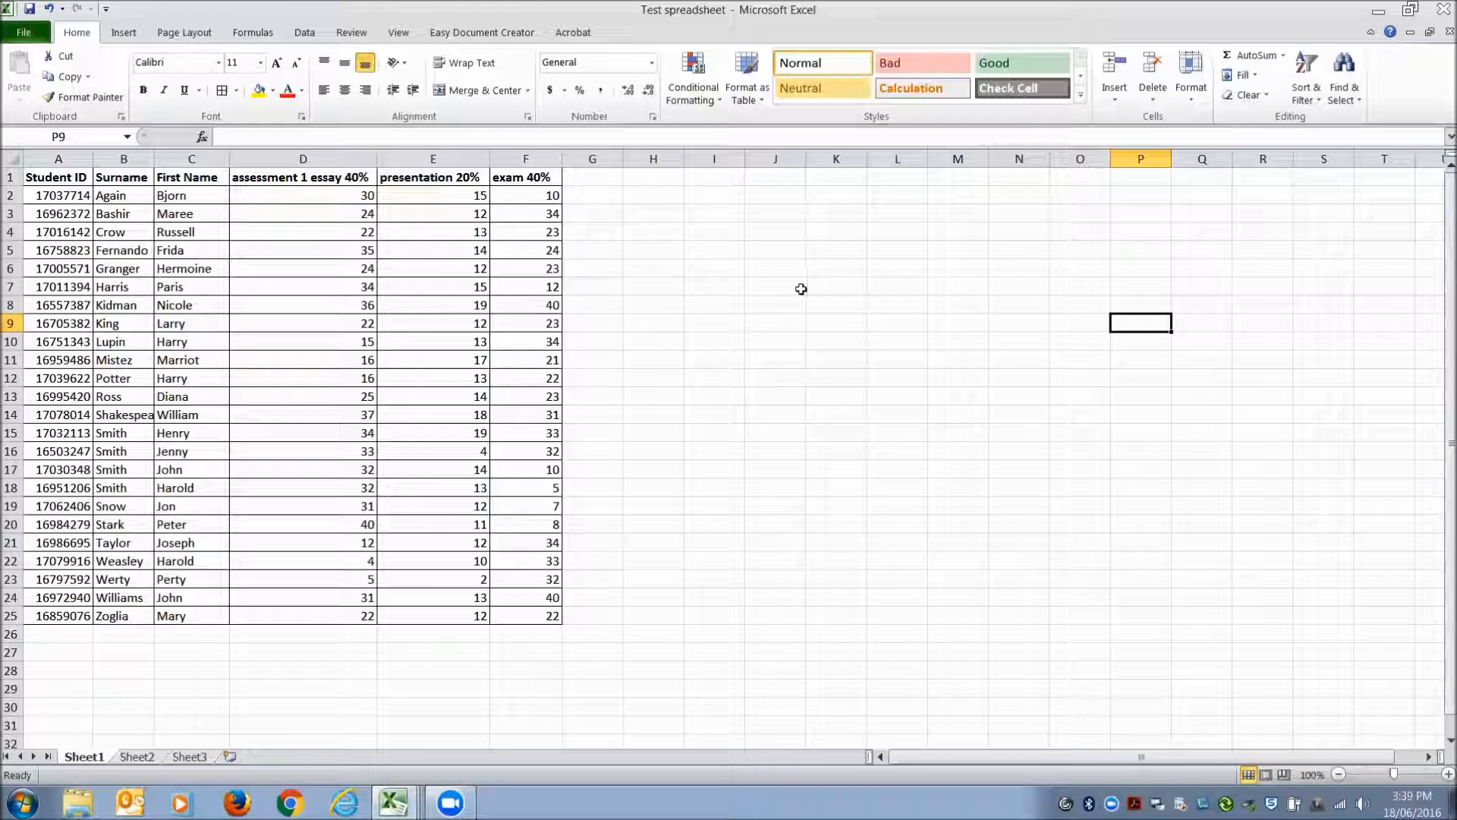
{"action": "left_click", "coordinate": [394, 802]}
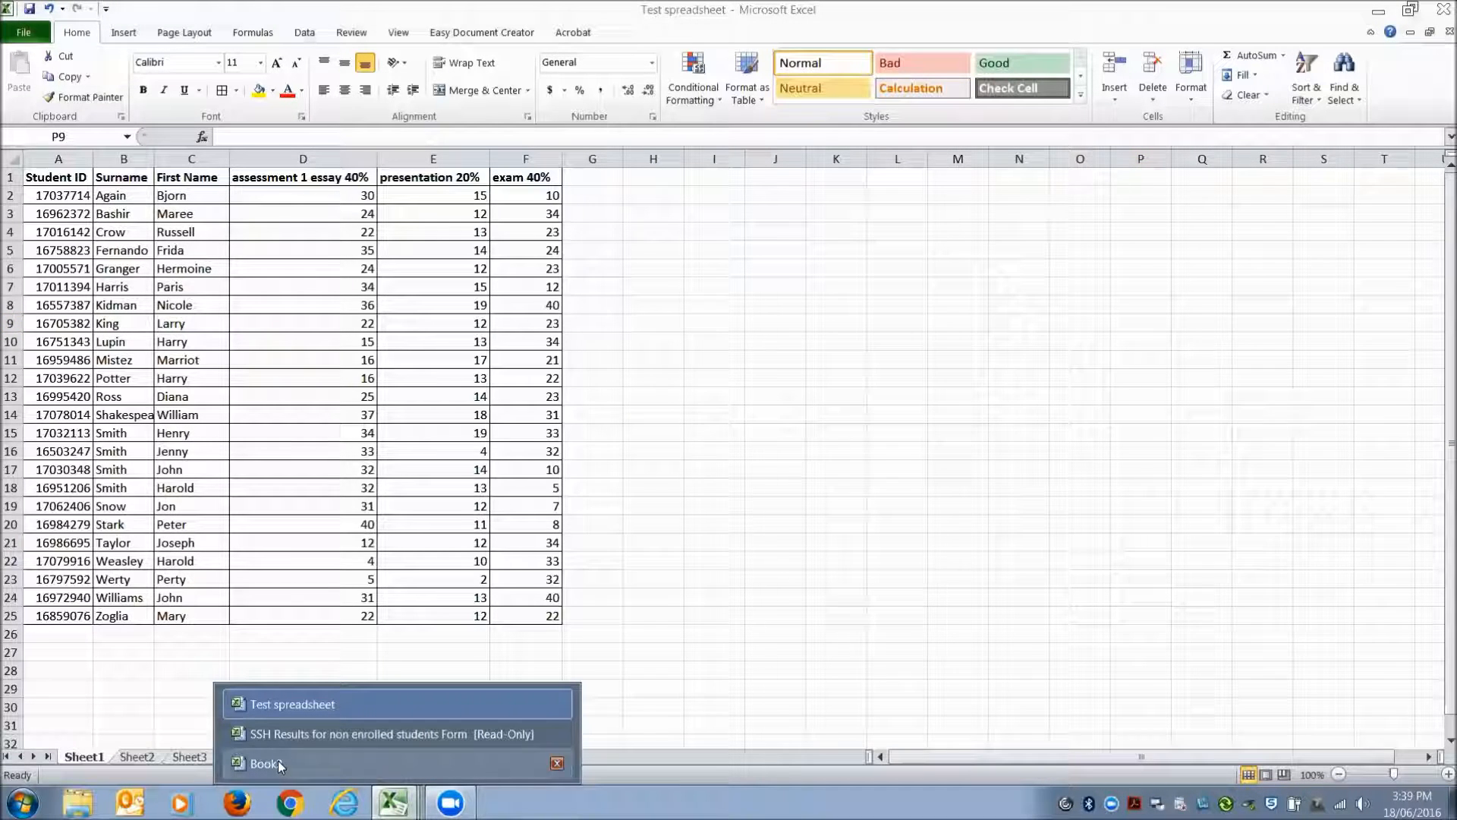
{"action": "left_click", "coordinate": [278, 762]}
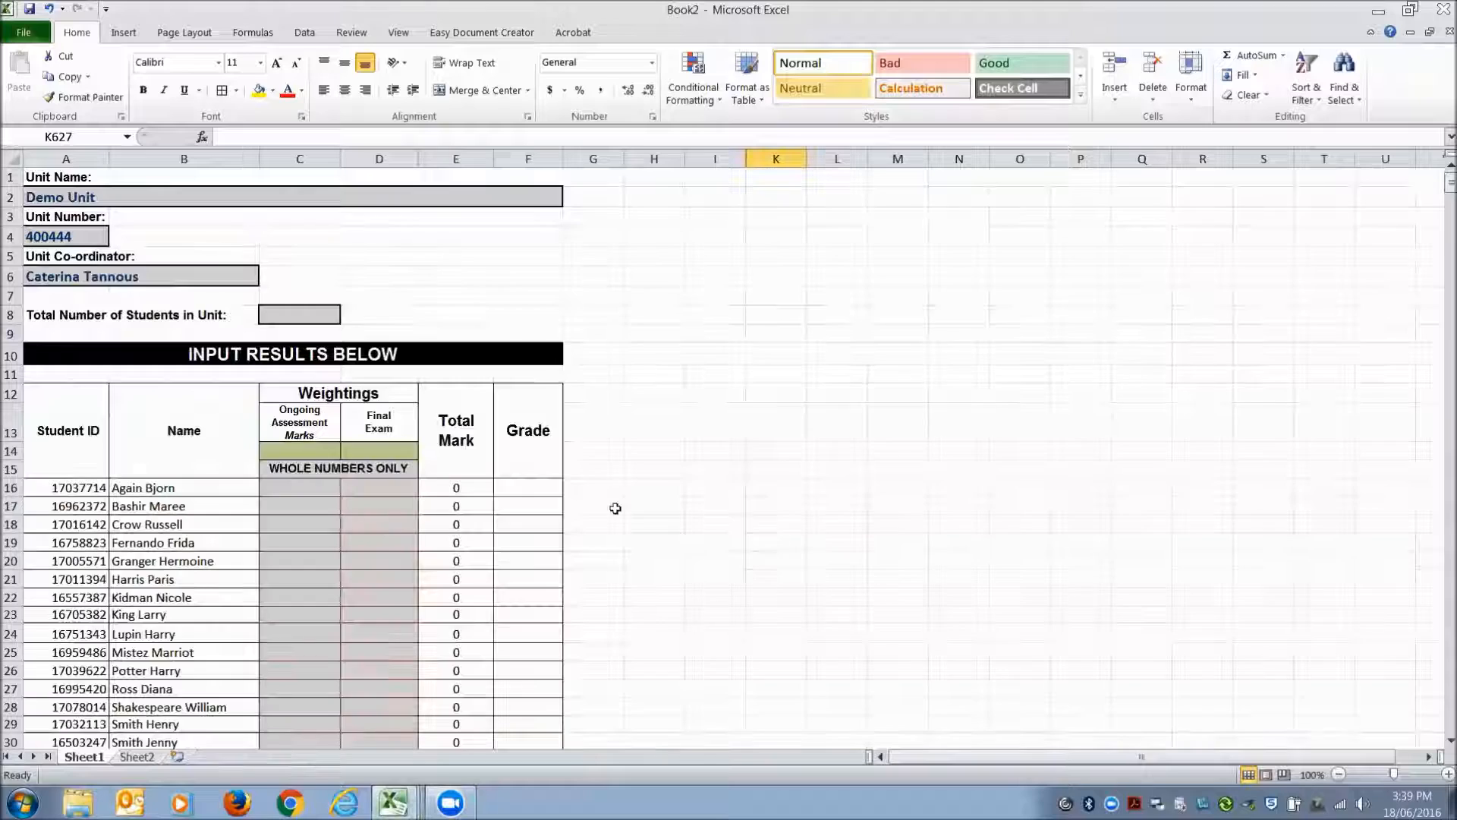
{"action": "scroll", "coordinate": [628, 478], "scroll_direction": "down", "scroll_amount": 1}
{"action": "scroll", "coordinate": [628, 478], "scroll_direction": "up", "scroll_amount": 1}
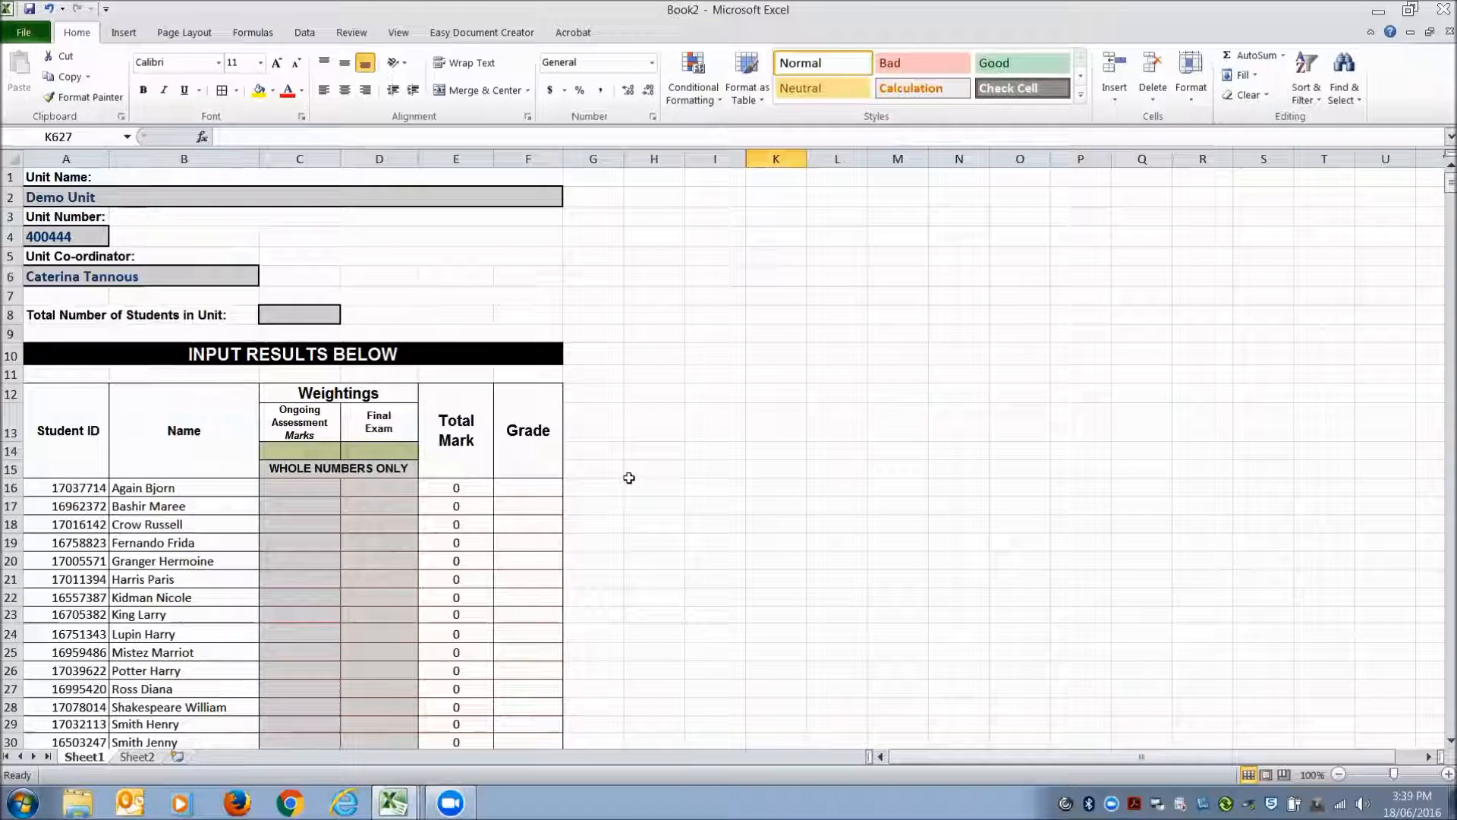
{"action": "scroll", "coordinate": [667, 461], "scroll_direction": "down", "scroll_amount": 1}
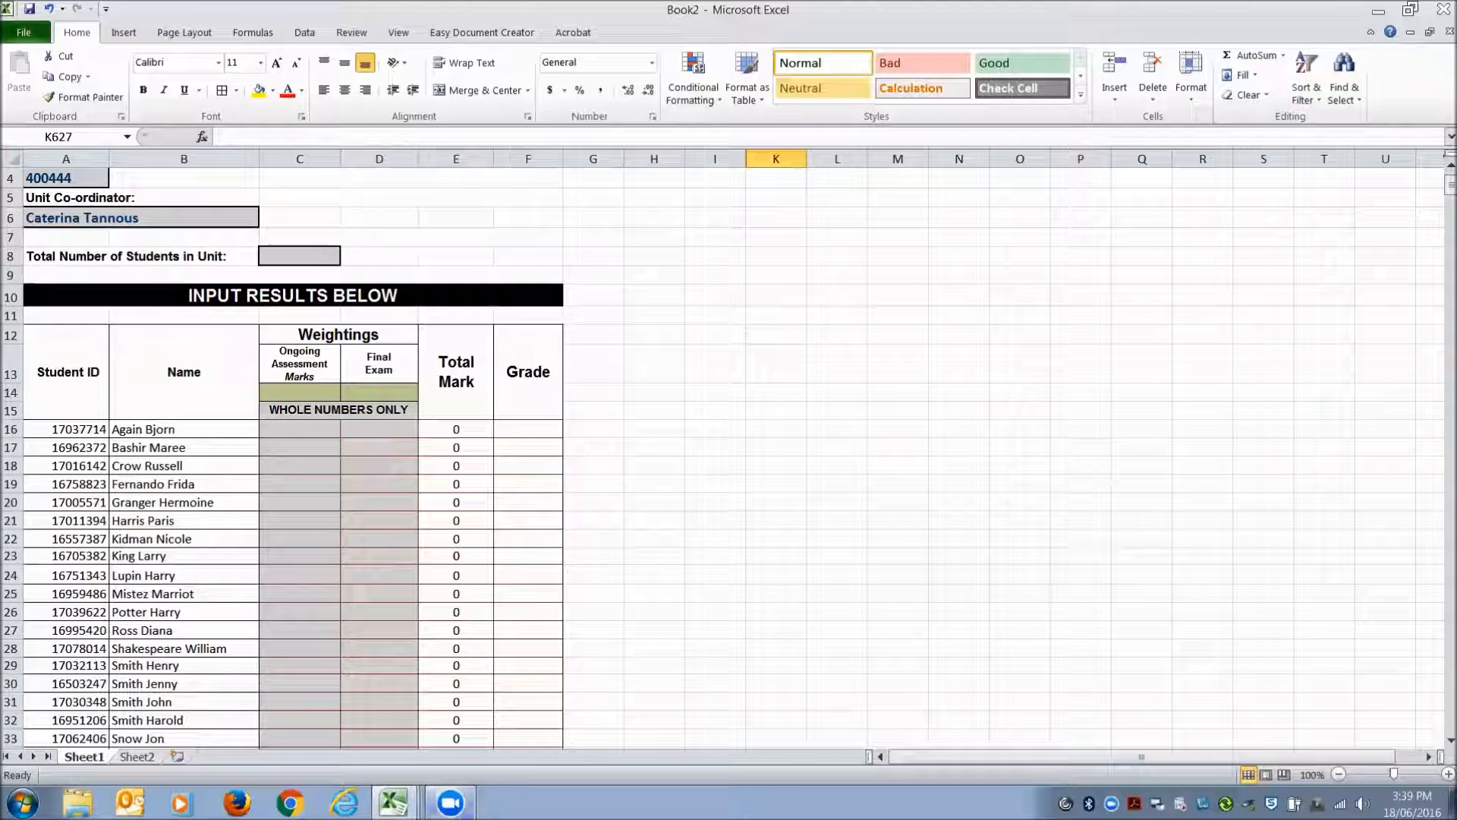
{"action": "left_click", "coordinate": [393, 802]}
{"action": "left_click", "coordinate": [273, 699]}
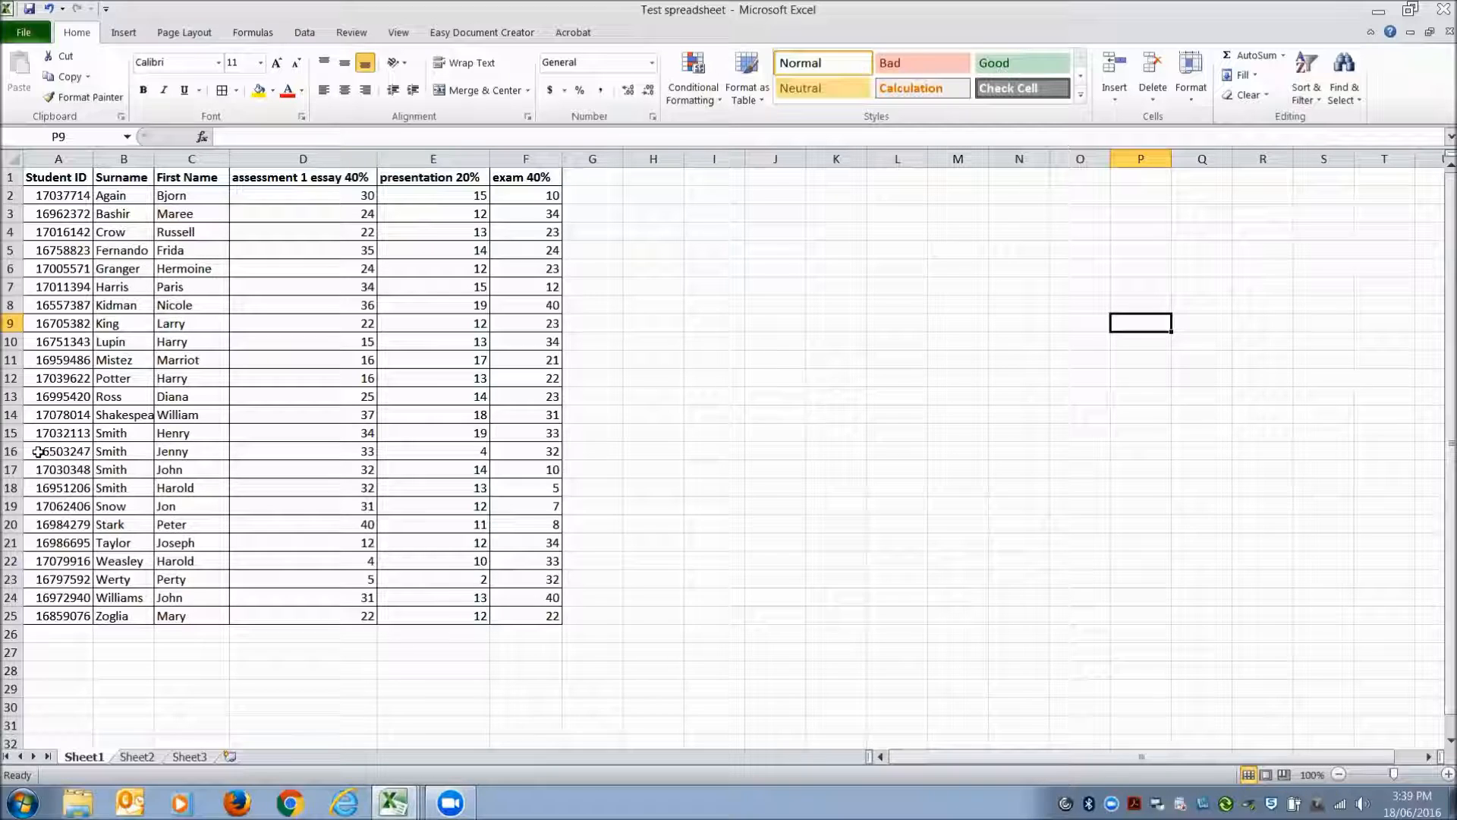
{"action": "left_click", "coordinate": [393, 802]}
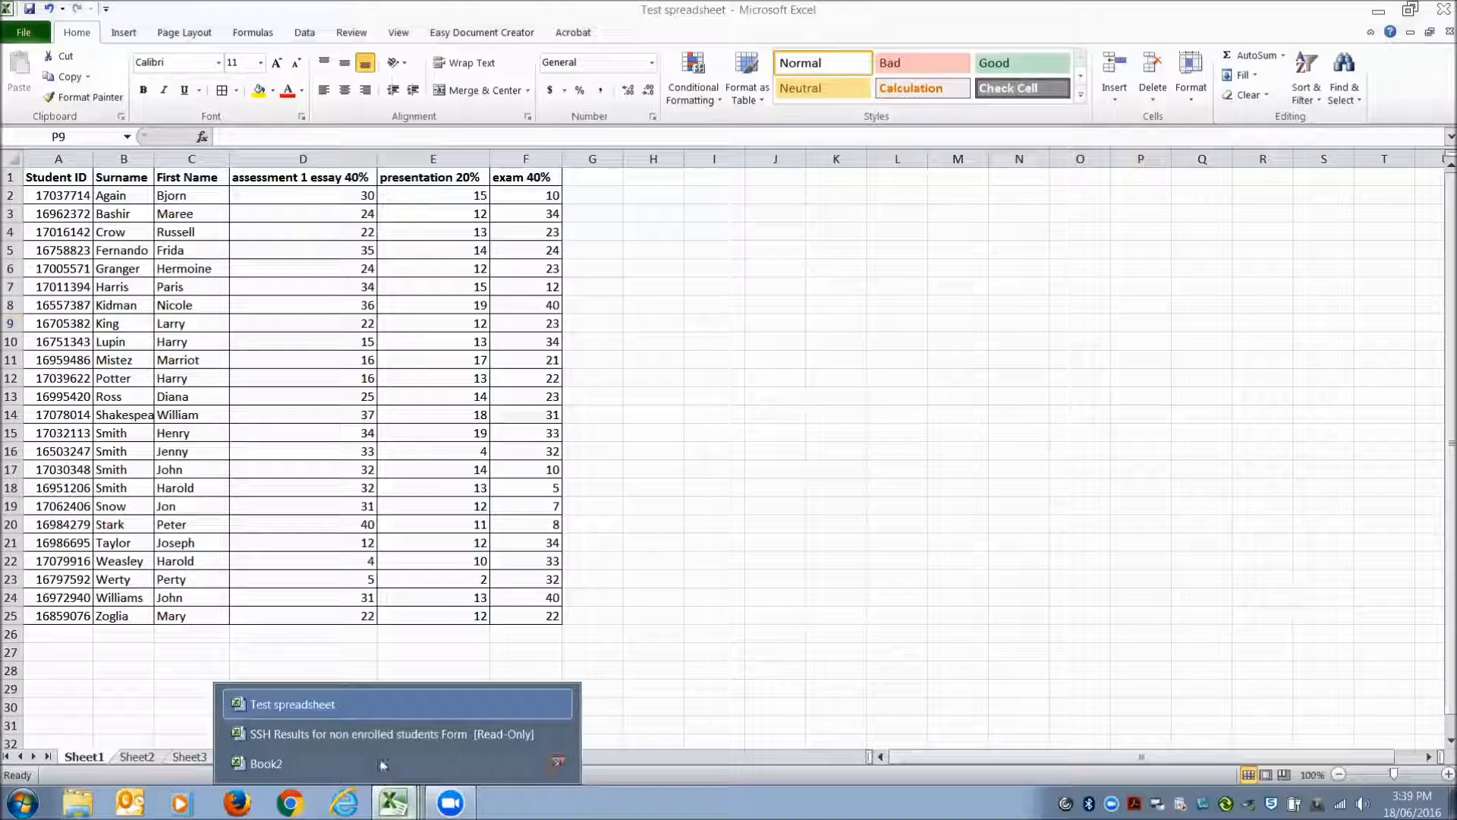
{"action": "left_click", "coordinate": [288, 761]}
{"action": "scroll", "coordinate": [607, 360], "scroll_direction": "down", "scroll_amount": 1}
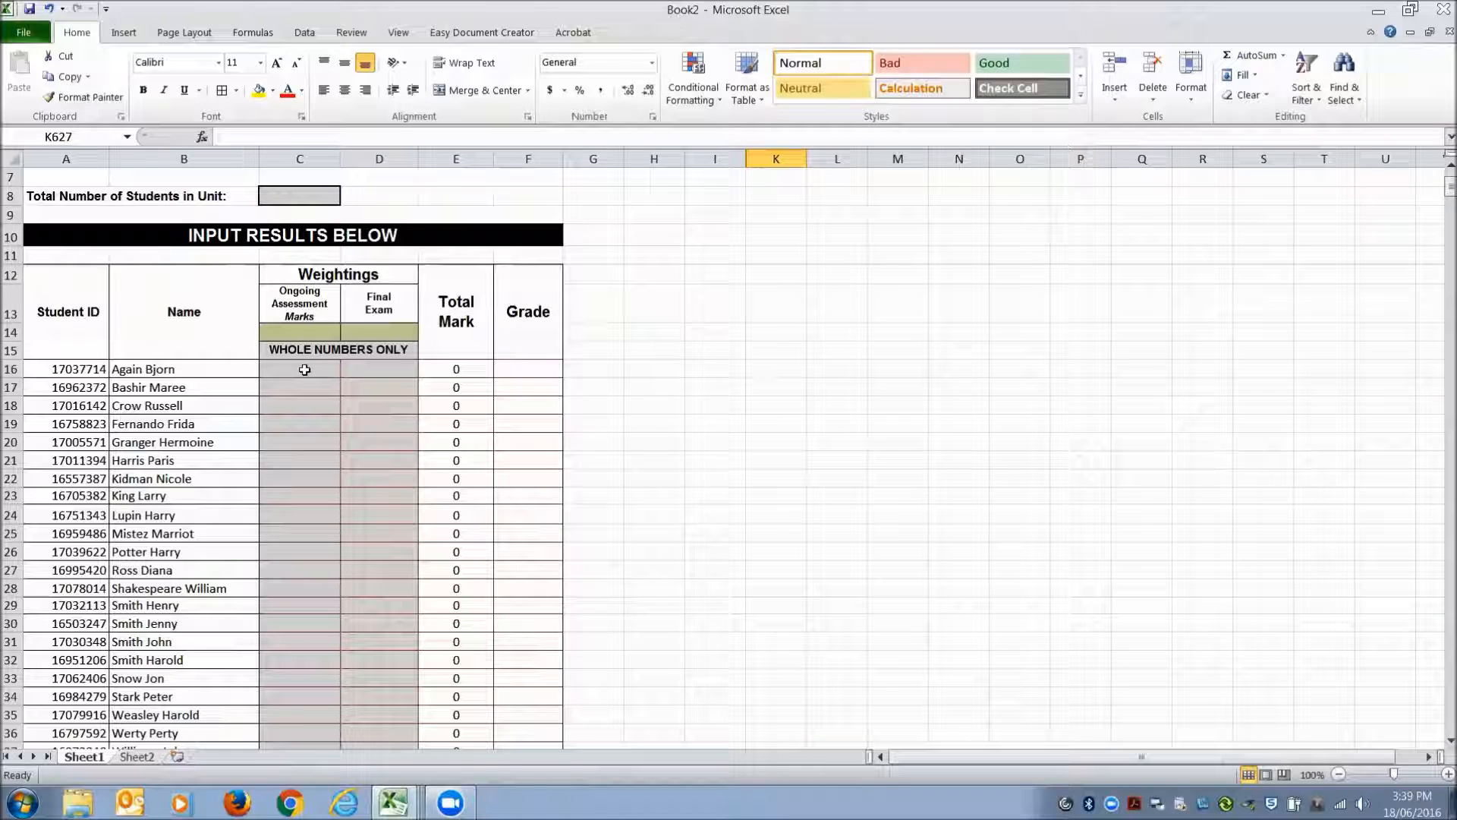
On Sheet2 of Book2, start a VLOOKUP function in C7 with the student ID in A7 as the lookup value
{"action": "left_click", "coordinate": [138, 757]}
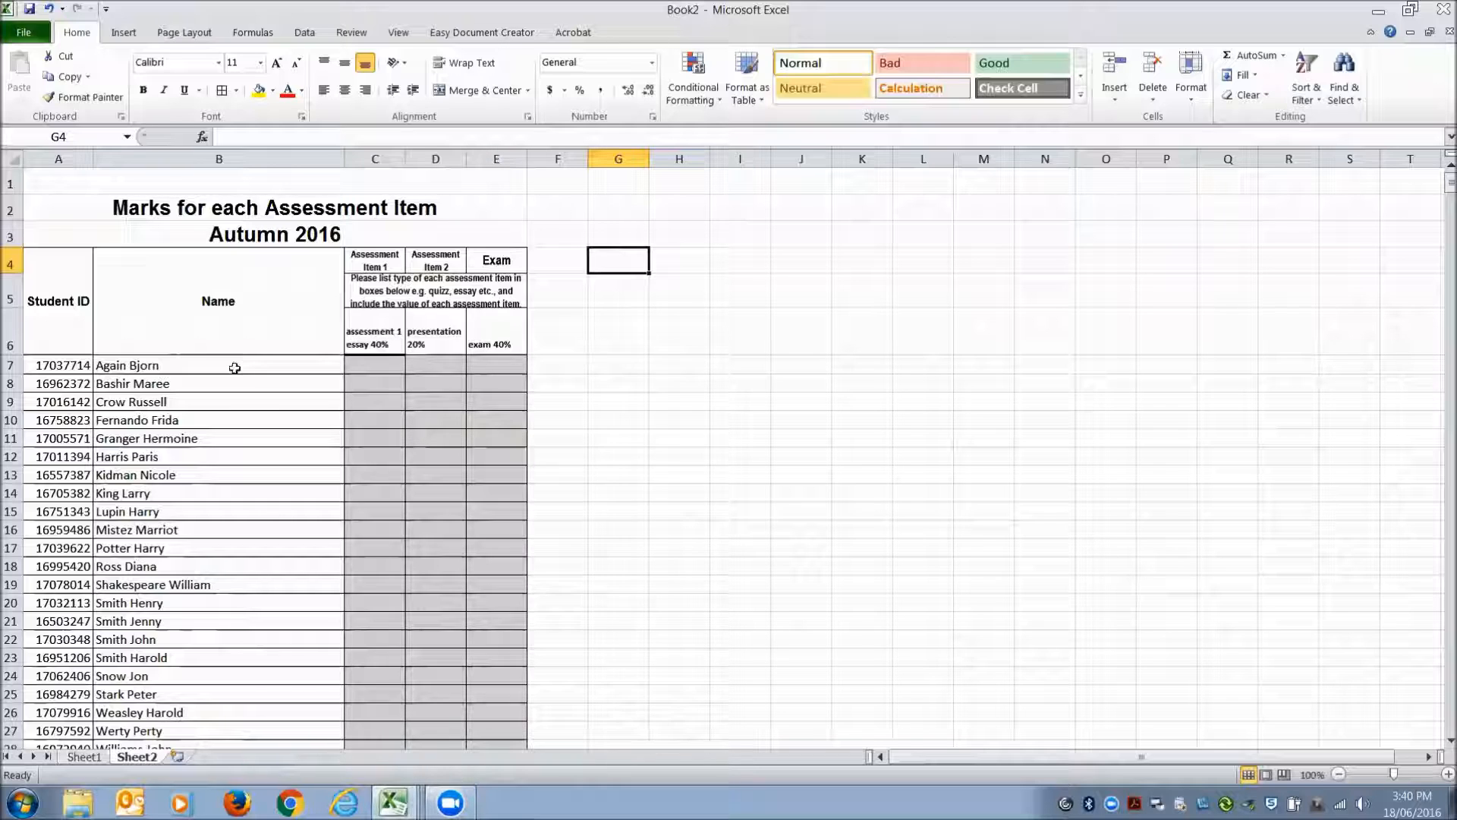
{"action": "left_click", "coordinate": [372, 363]}
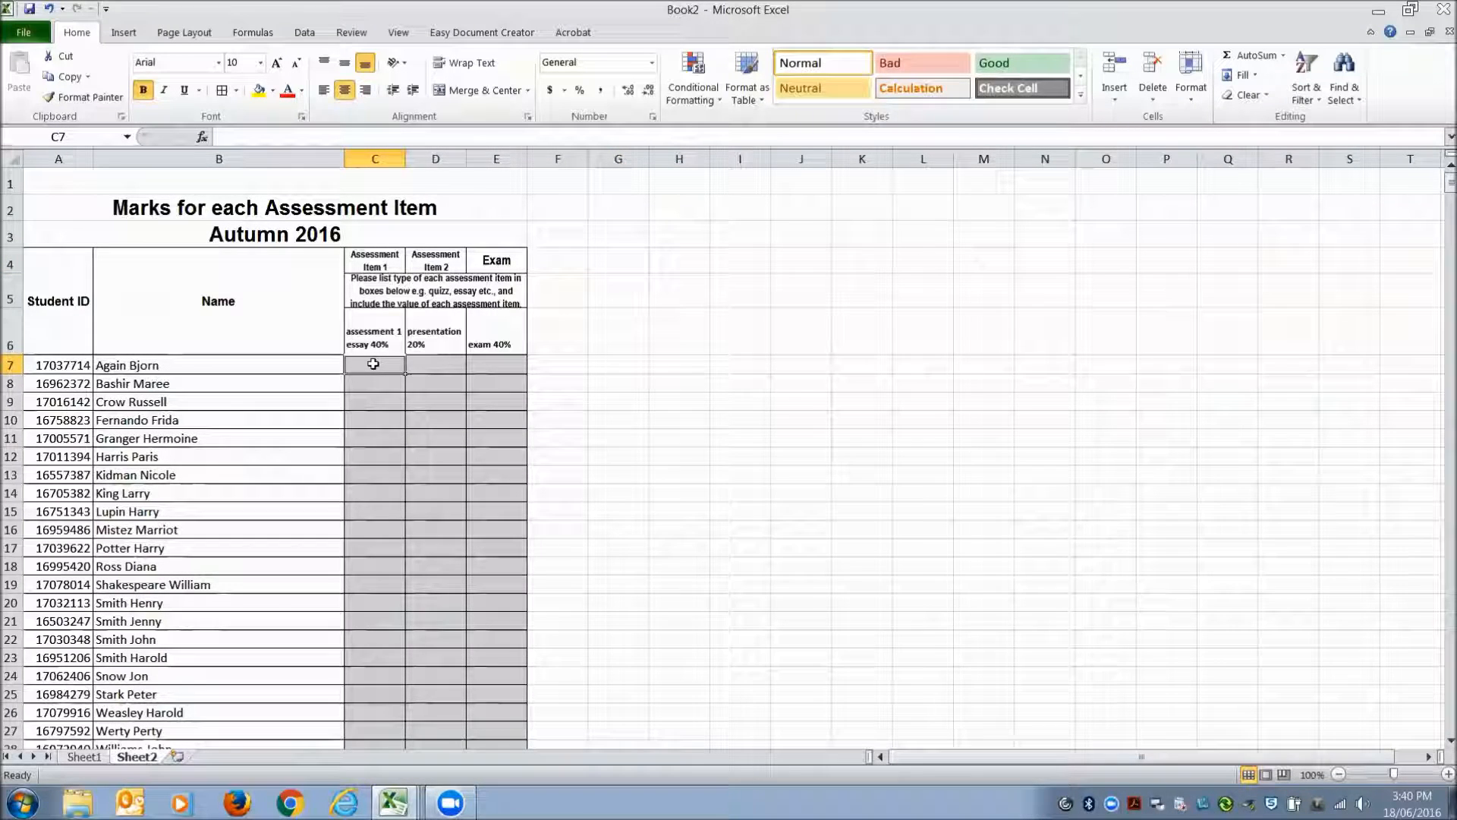
{"action": "left_click", "coordinate": [209, 139]}
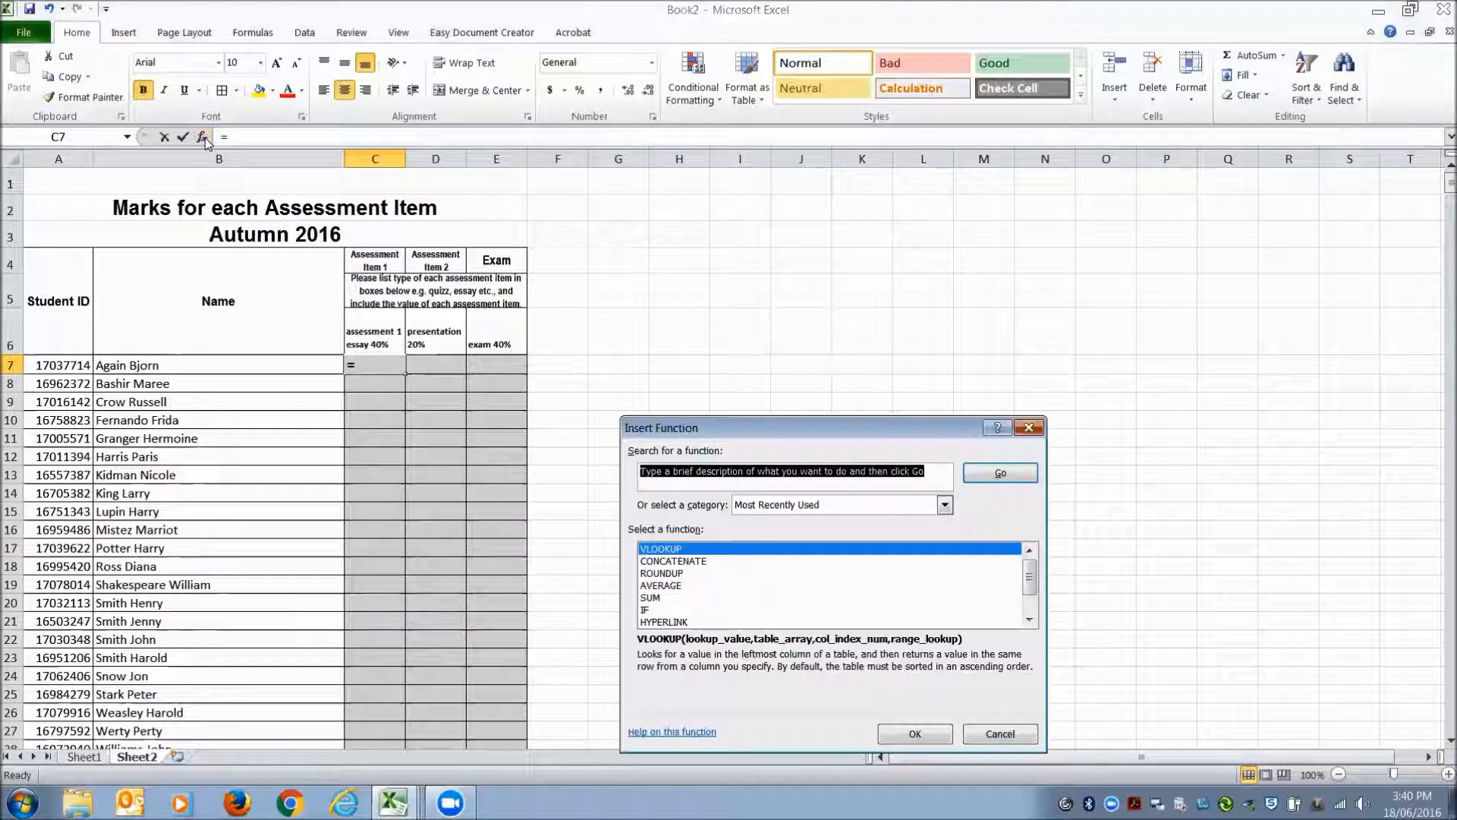
{"action": "left_click", "coordinate": [660, 549]}
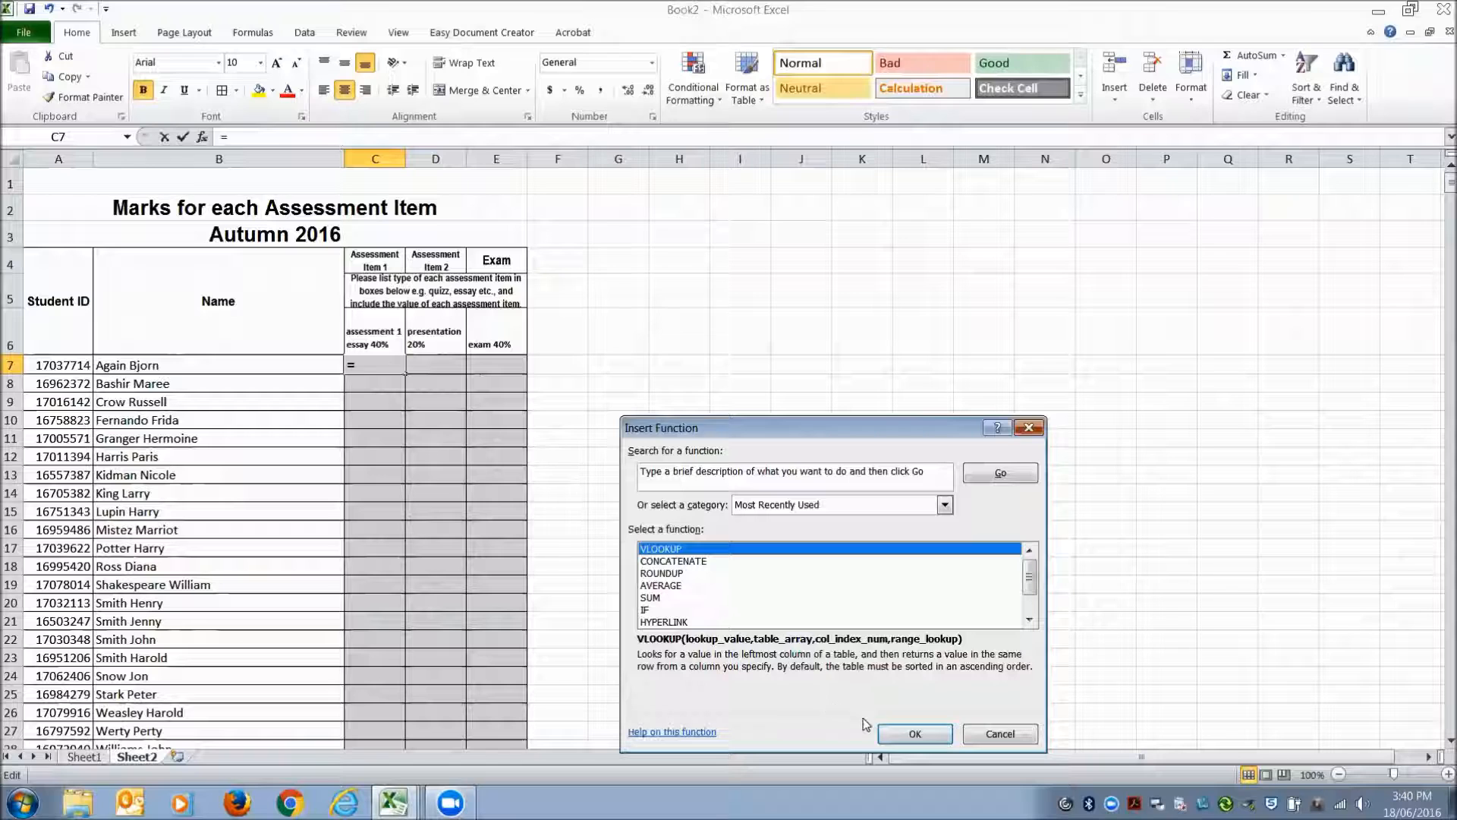
{"action": "left_click", "coordinate": [913, 733]}
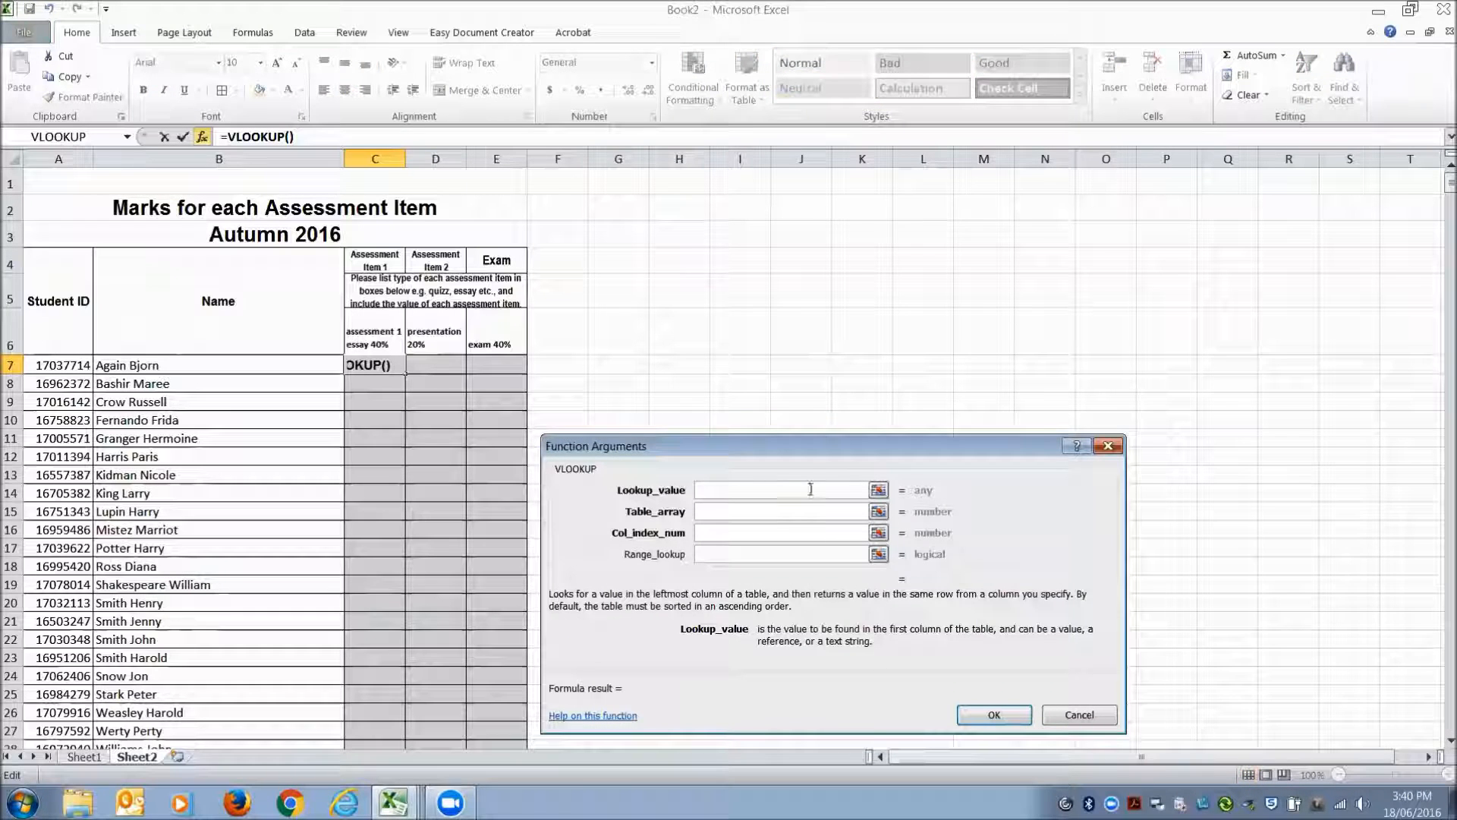
{"action": "left_click_drag", "start_coordinate": [754, 447], "coordinate": [791, 234]}
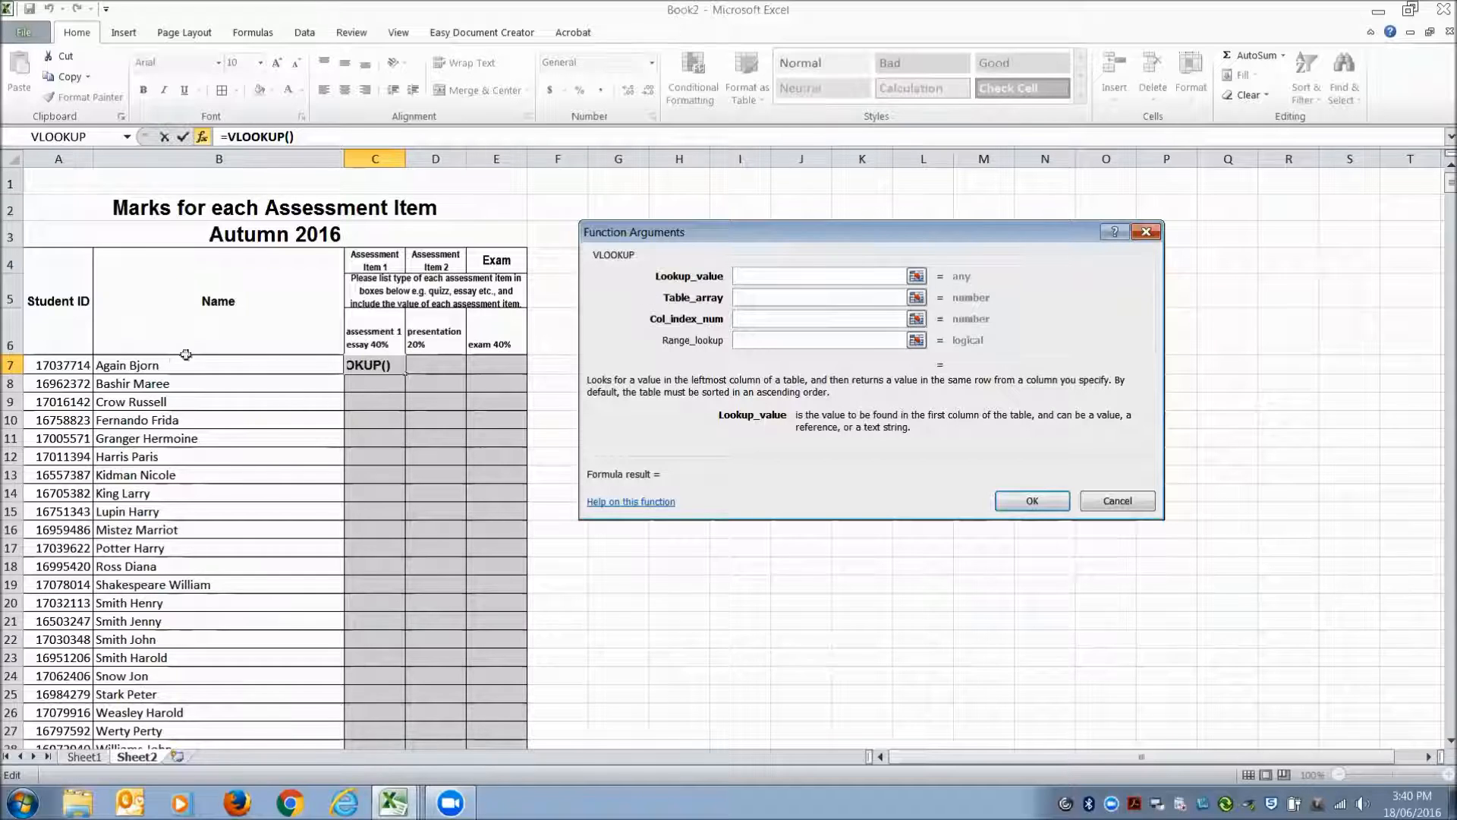
{"action": "left_click", "coordinate": [62, 365]}
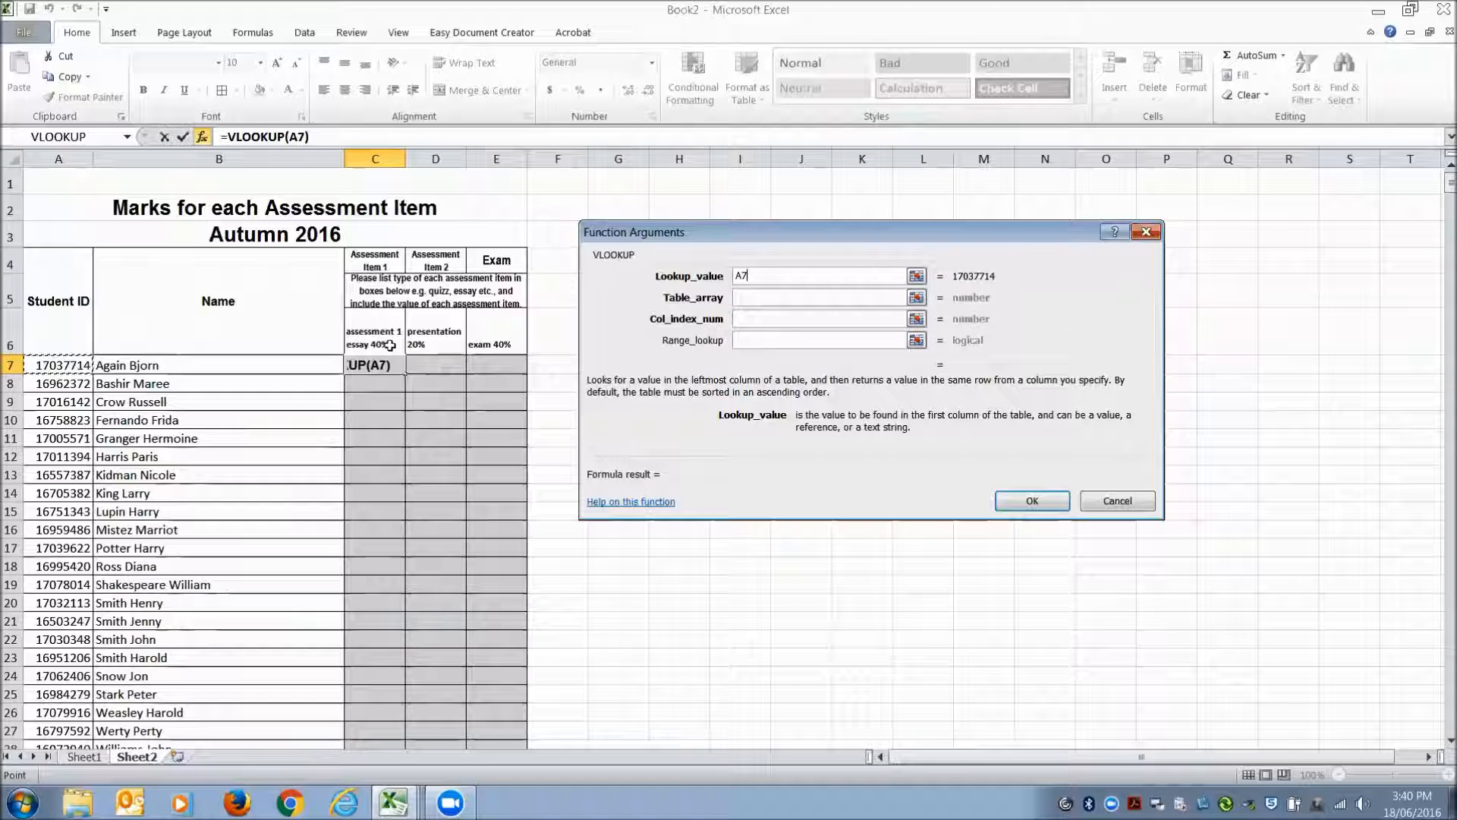
Set the VLOOKUP table array to A1:F25 on Sheet1 of the Test spreadsheet workbook
{"action": "left_click", "coordinate": [742, 298]}
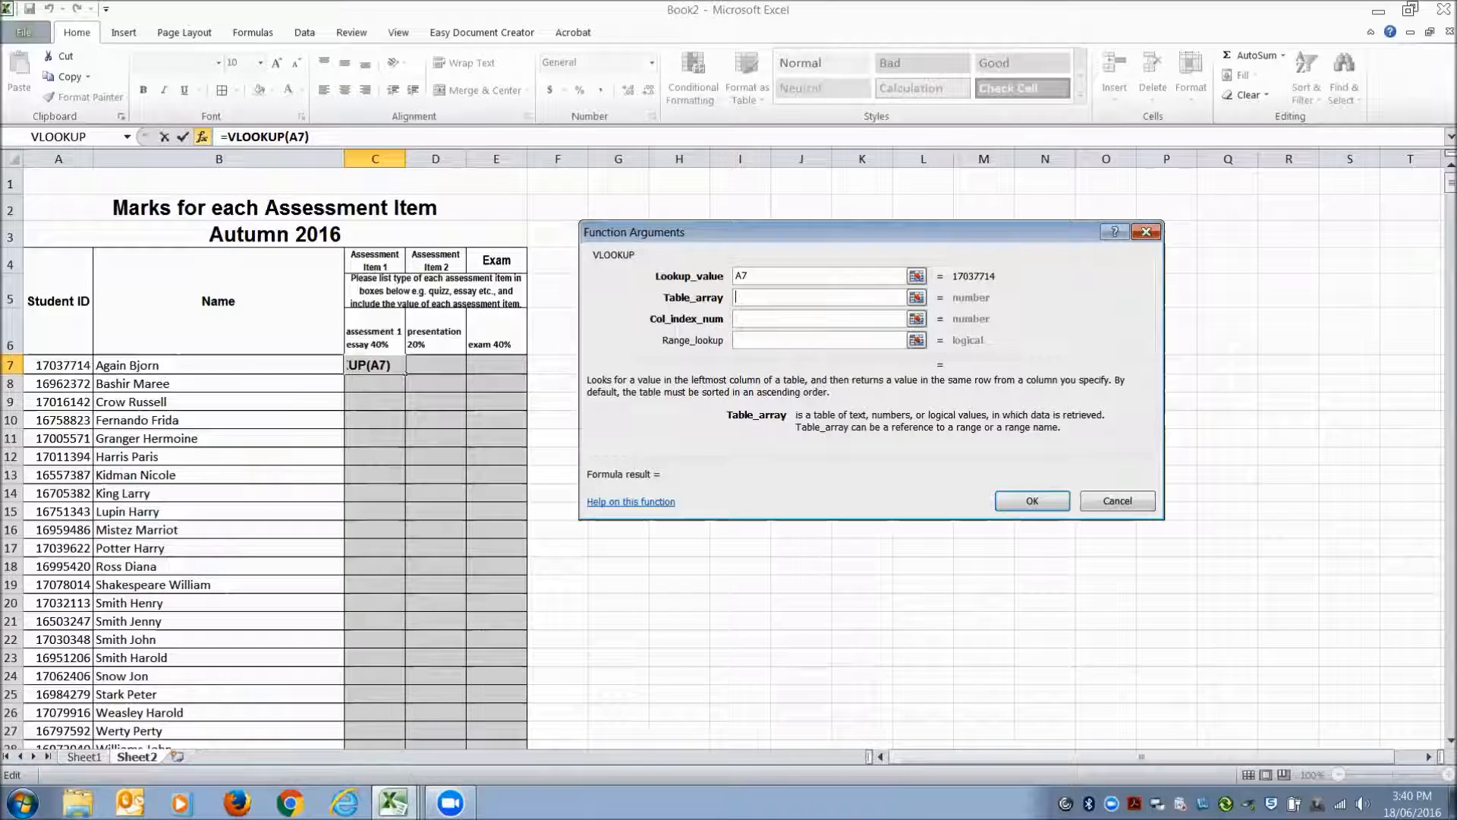
{"action": "left_click", "coordinate": [394, 802]}
{"action": "left_click", "coordinate": [297, 705]}
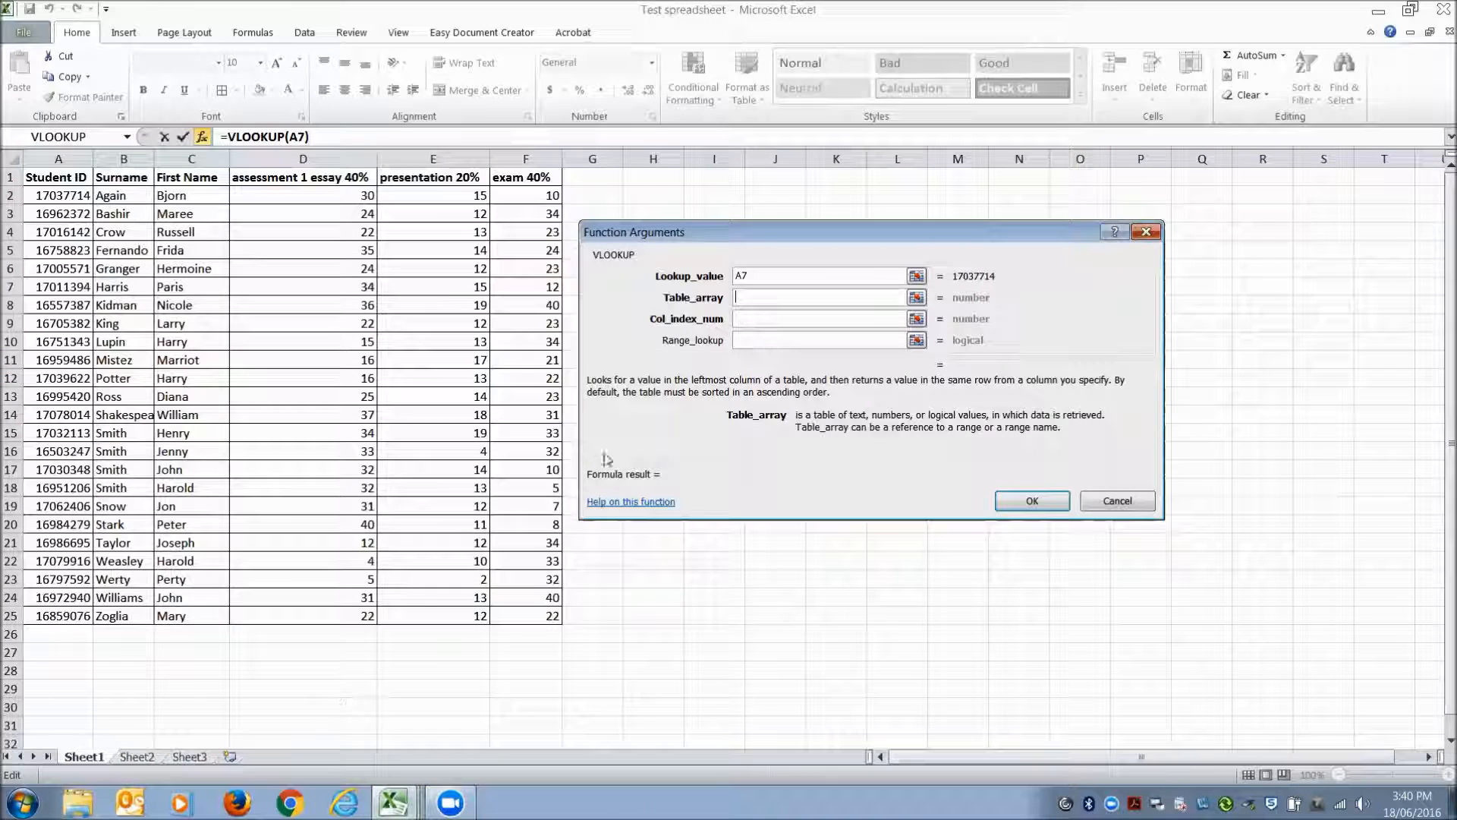
{"action": "left_click_drag", "start_coordinate": [45, 174], "coordinate": [525, 612]}
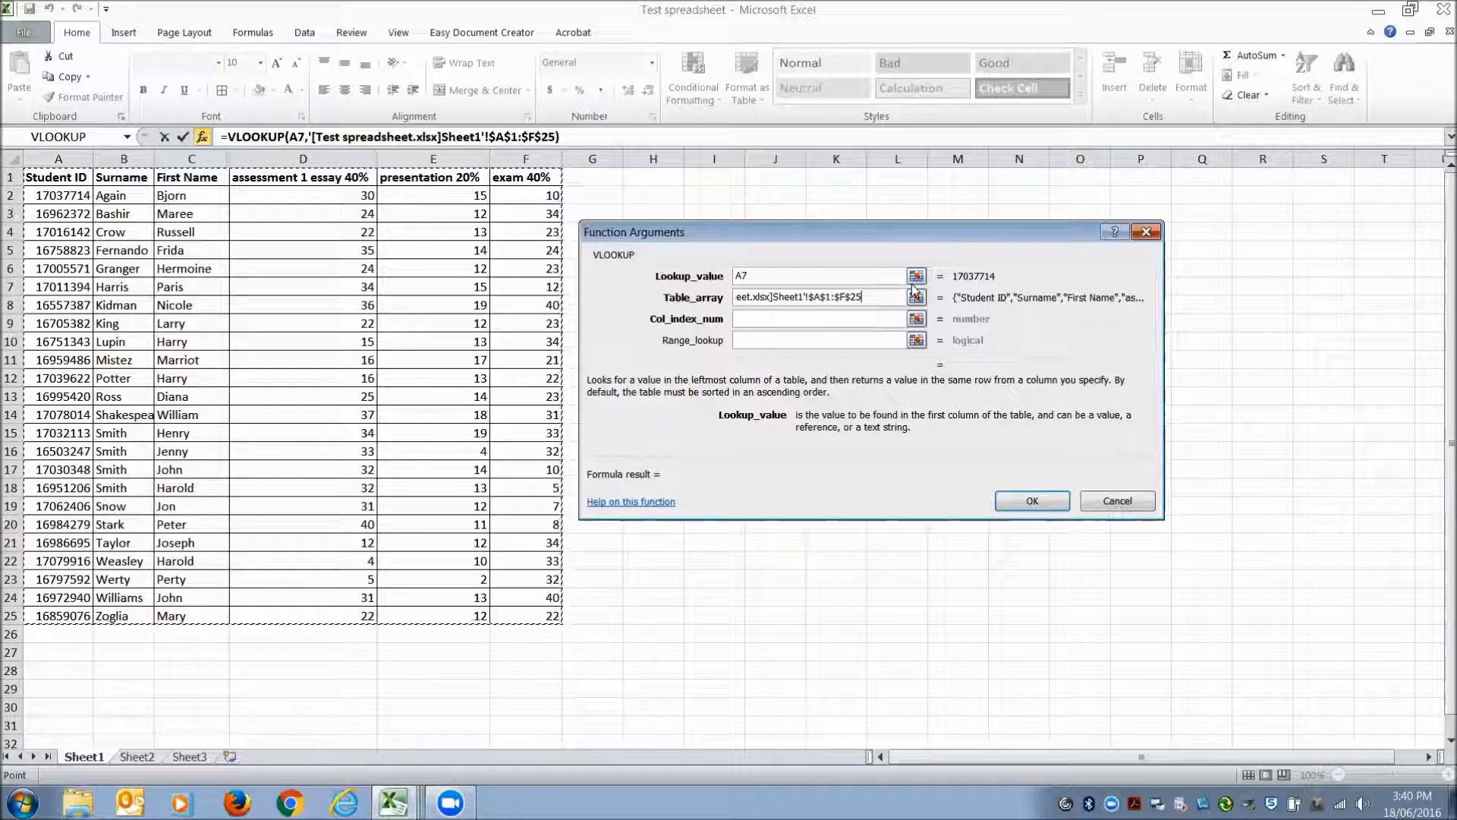
Complete the VLOOKUP with column index 4, the essay marks column in Test spreadsheet, and range lookup false
{"action": "left_click", "coordinate": [748, 318]}
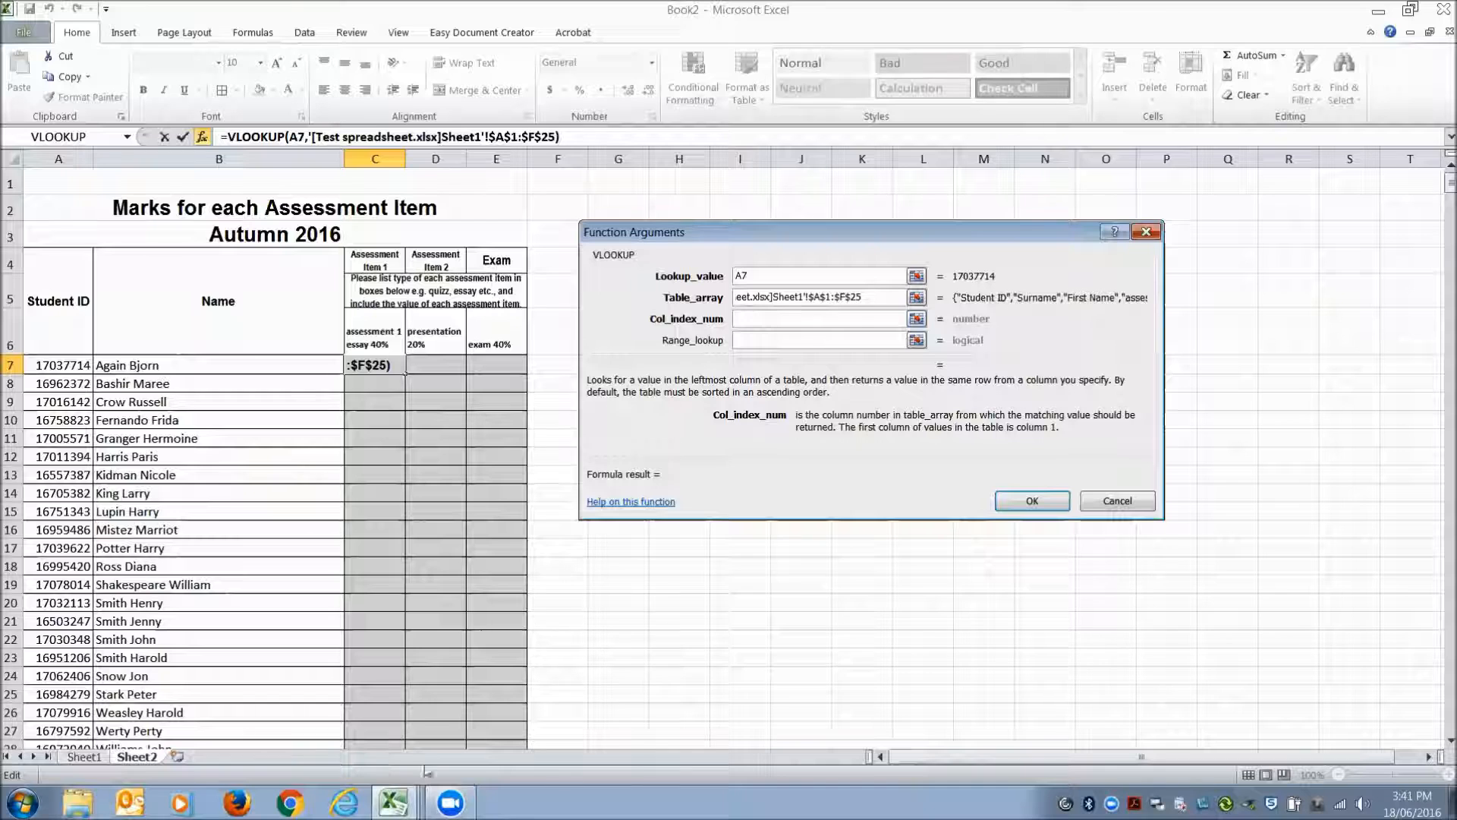
{"action": "mouse_move", "coordinate": [394, 802]}
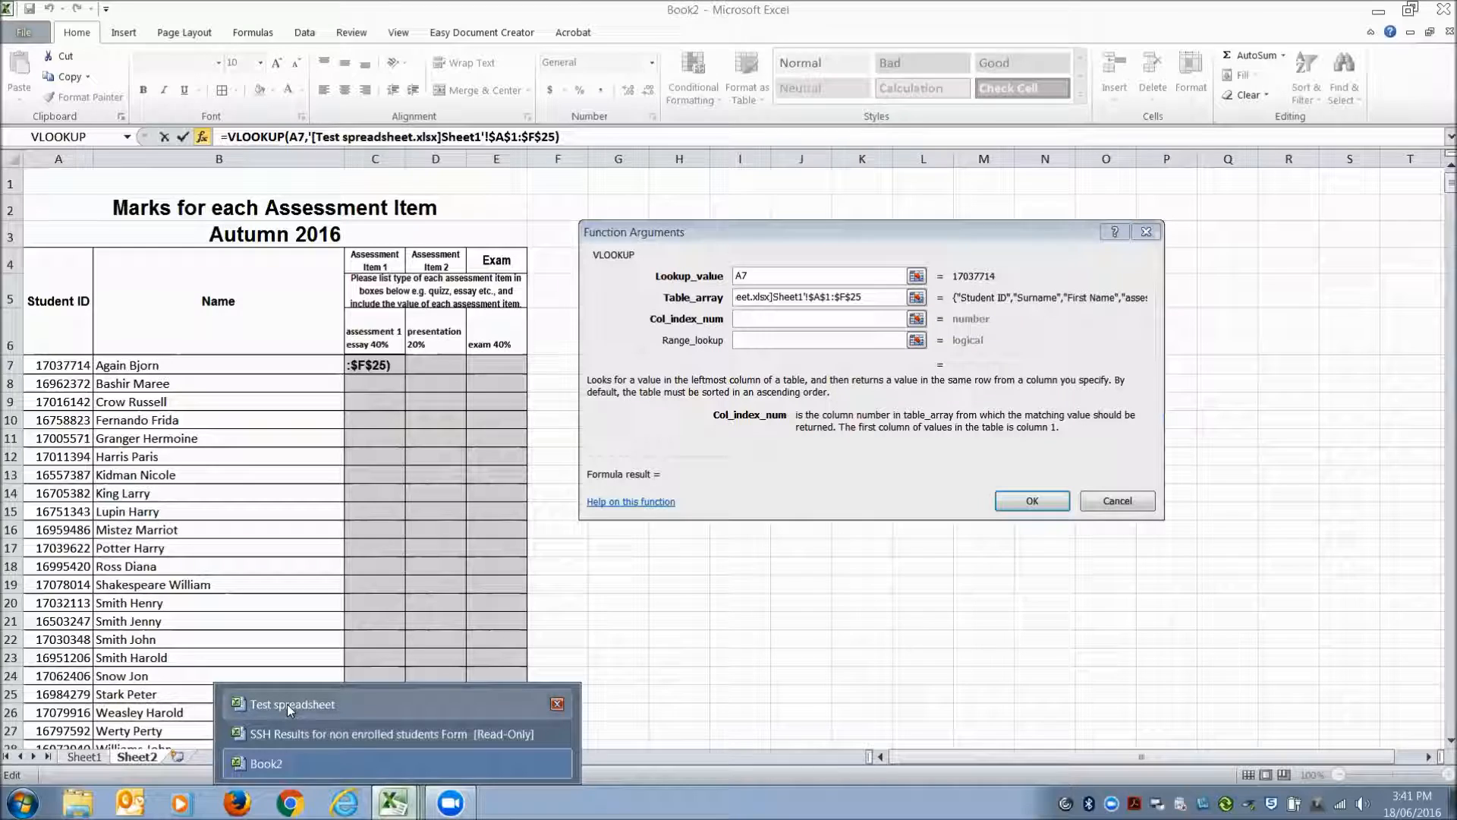
{"action": "left_click", "coordinate": [290, 705]}
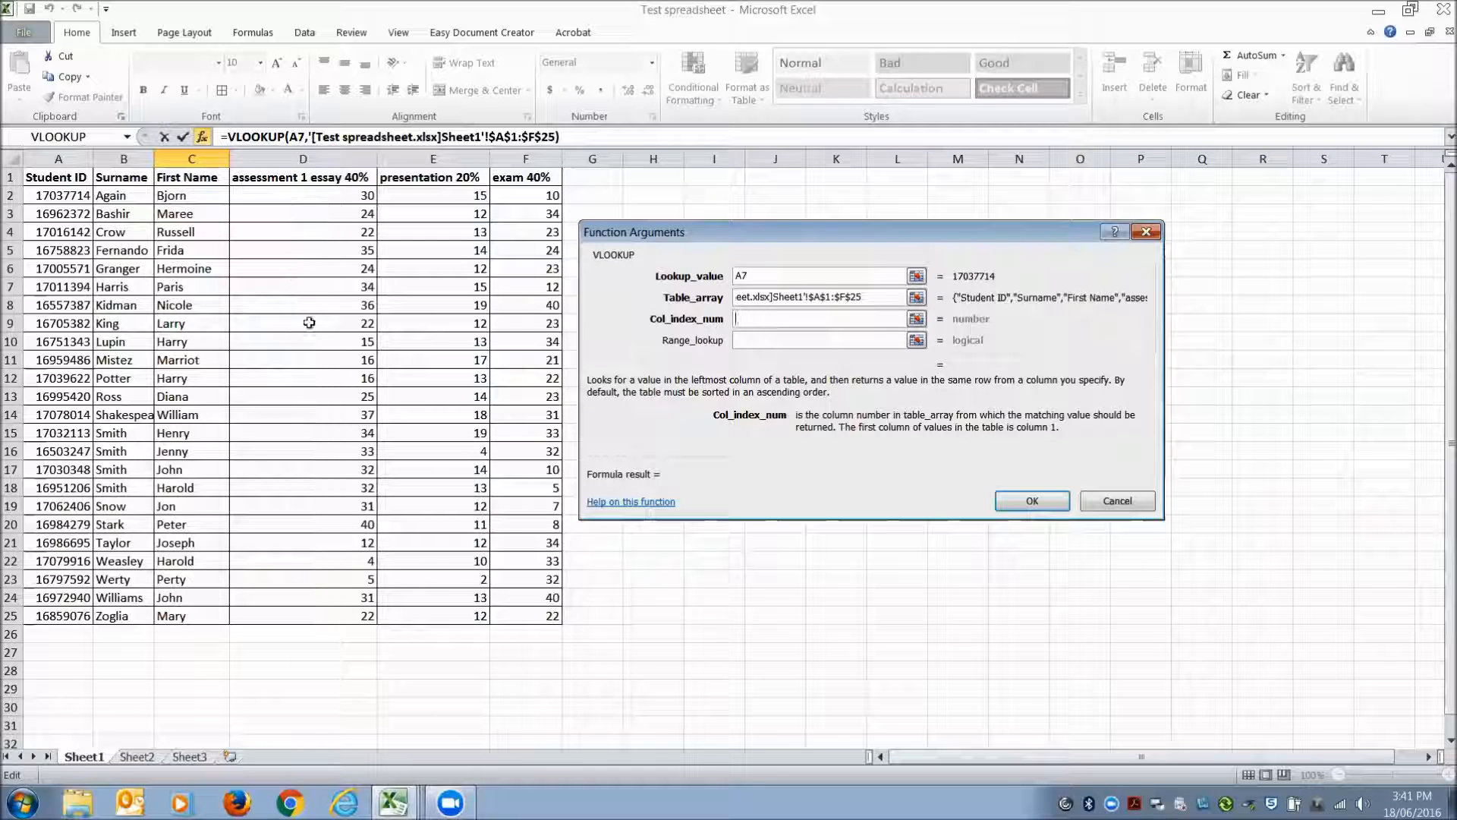
{"action": "type", "text": "4"}
{"action": "left_click", "coordinate": [743, 340]}
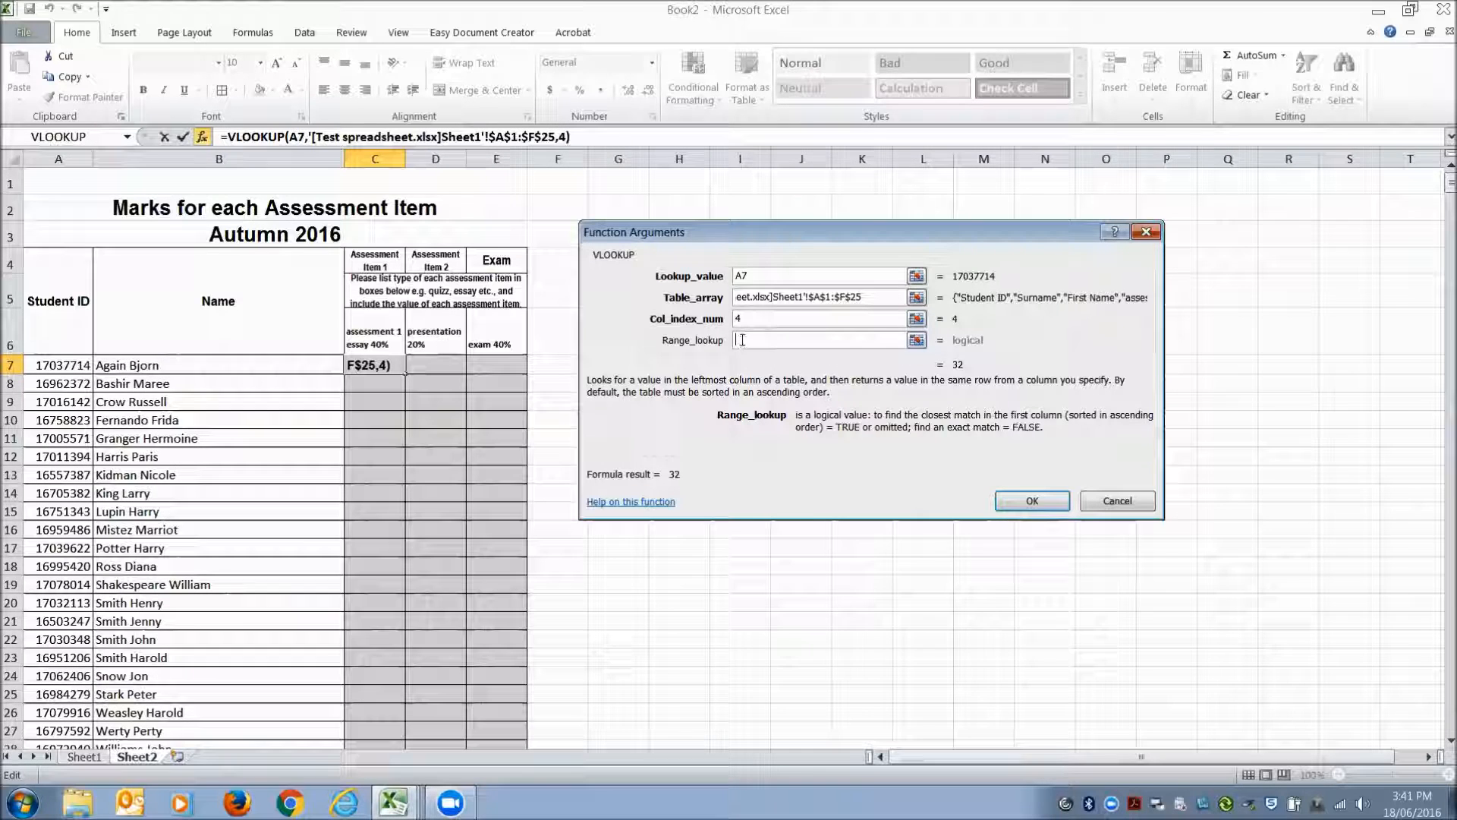
{"action": "type", "text": "false"}
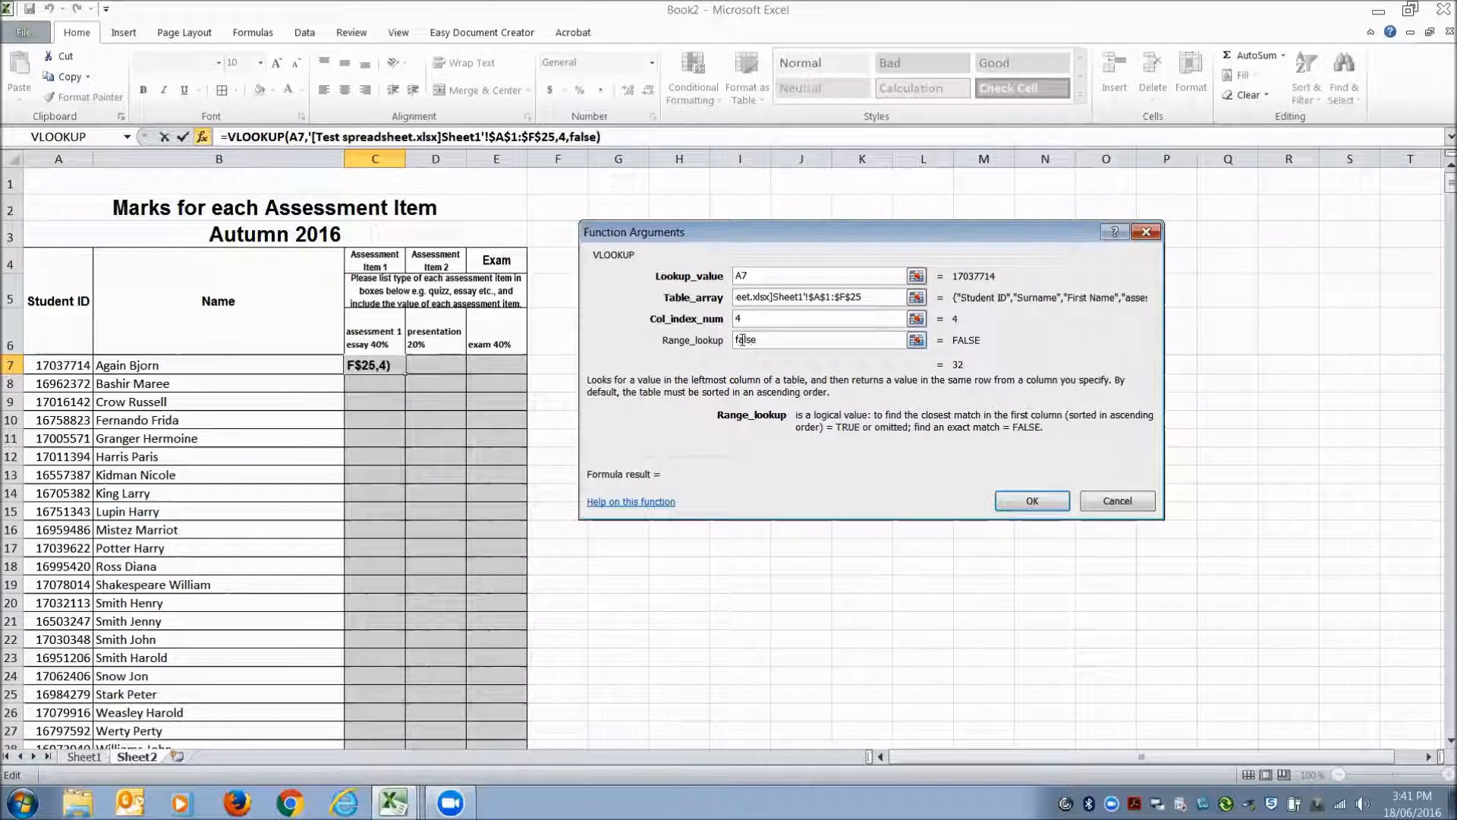
{"action": "left_click", "coordinate": [1033, 502]}
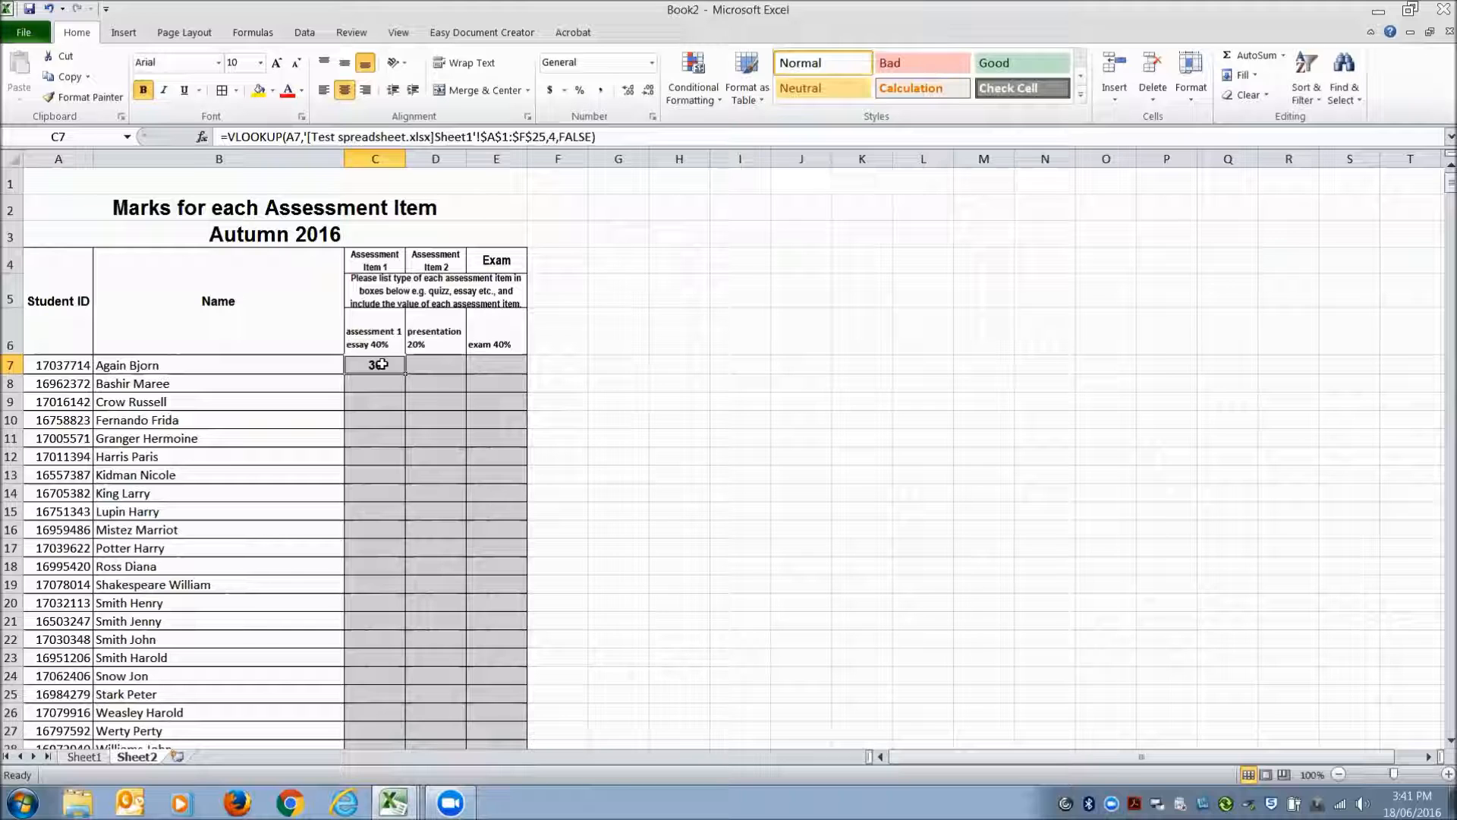
Check the lookup result against the first student's essay mark in D2 of Test spreadsheet
{"action": "mouse_move", "coordinate": [393, 802]}
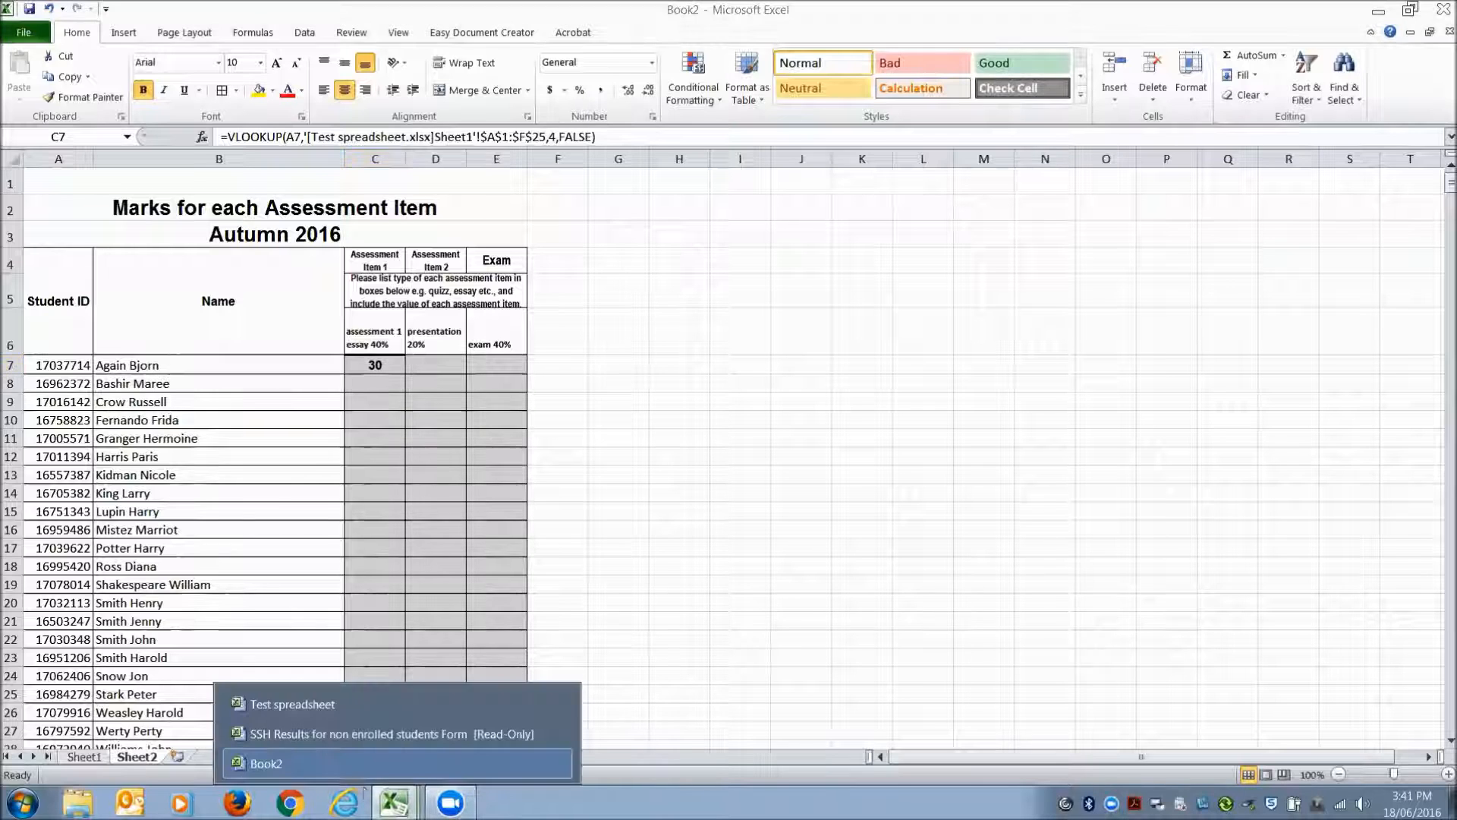
{"action": "left_click", "coordinate": [299, 703]}
{"action": "left_click", "coordinate": [334, 194]}
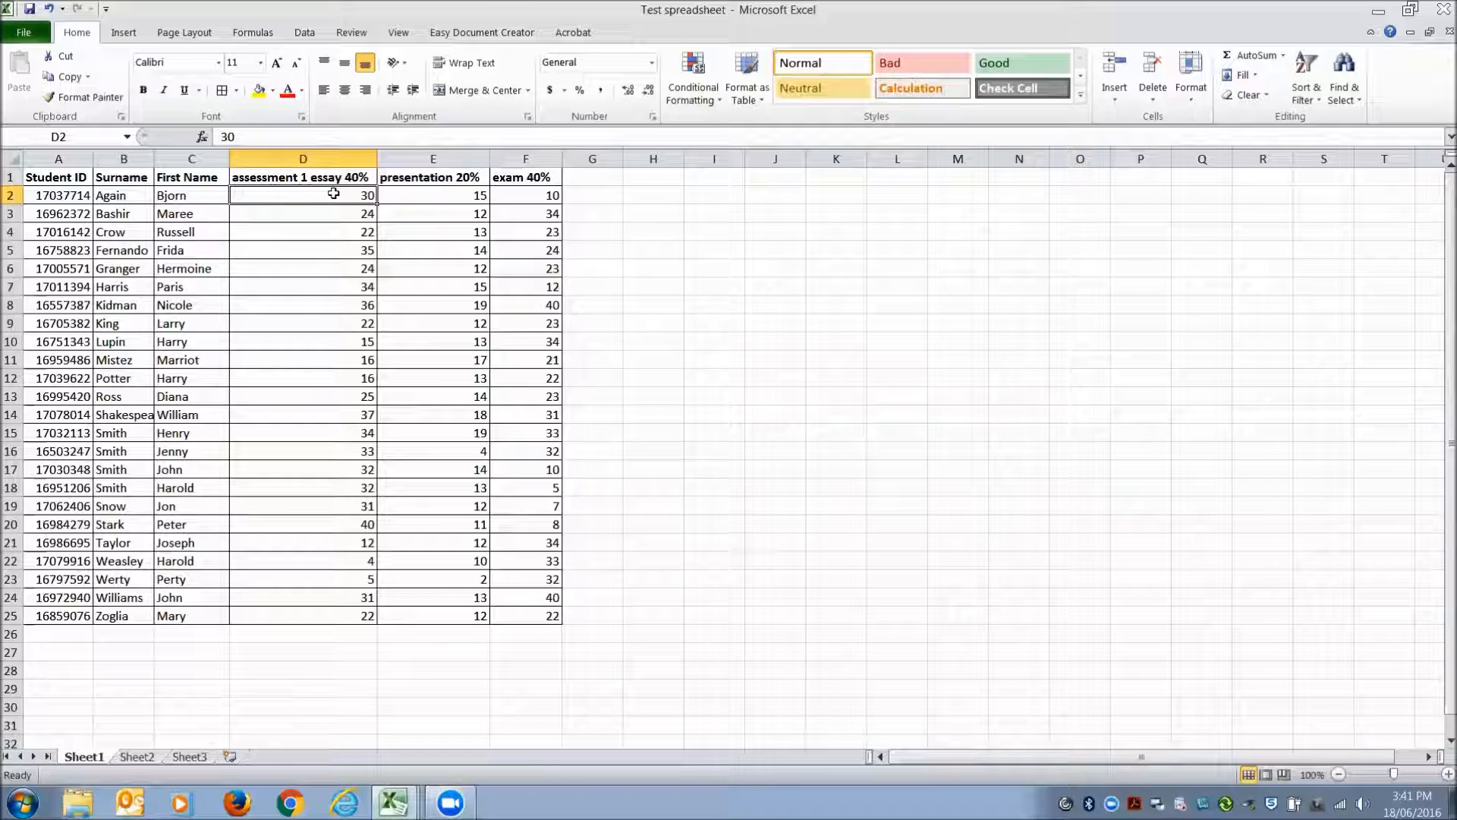
Switch back to Book2 and fill the C7 lookup formula down the assessment 1 essay column to C29
{"action": "left_click", "coordinate": [393, 802]}
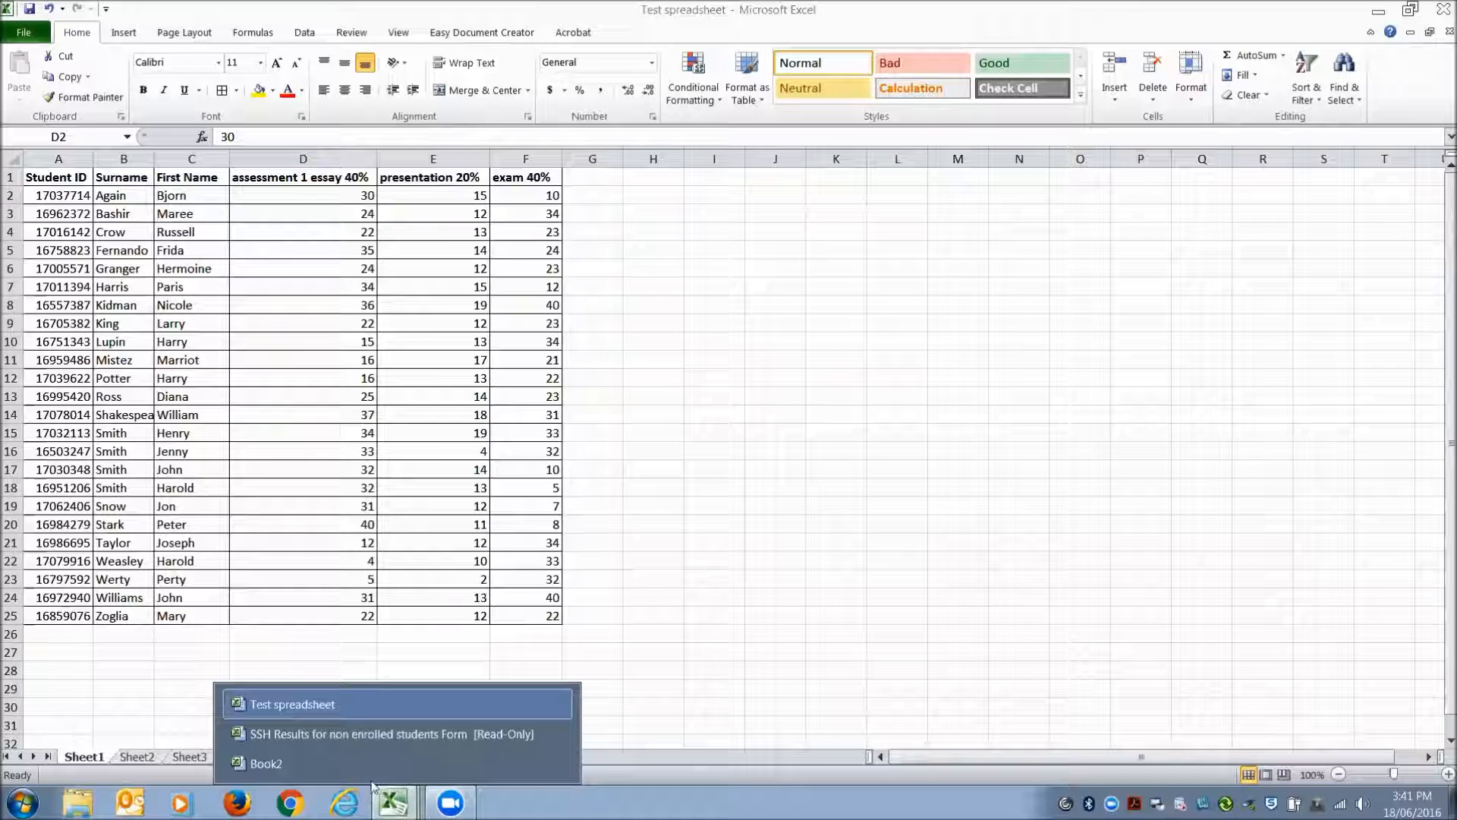
{"action": "left_click", "coordinate": [277, 762]}
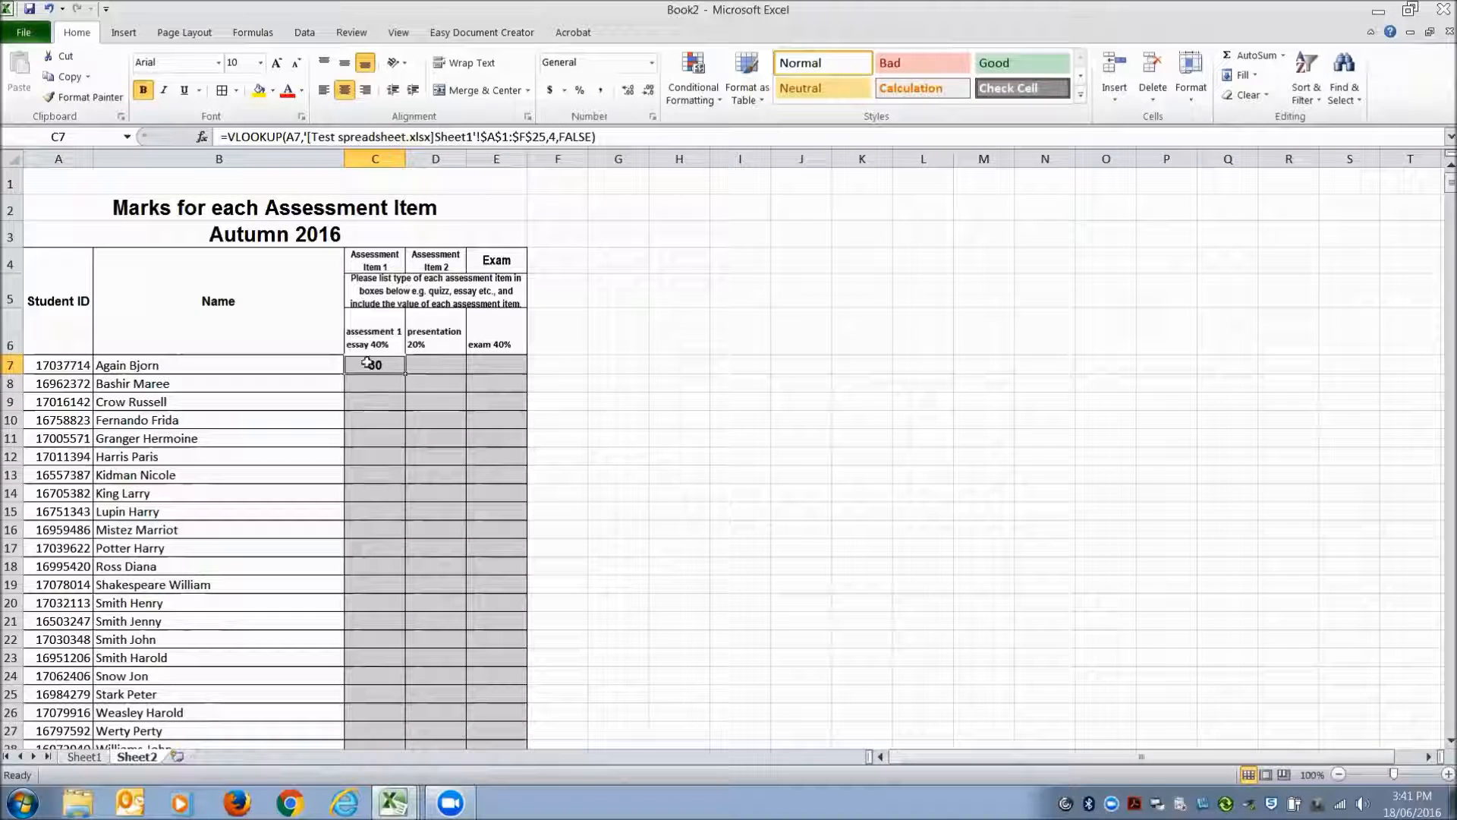
{"action": "double_click", "coordinate": [405, 373]}
{"action": "scroll", "coordinate": [559, 397], "scroll_direction": "down", "scroll_amount": 2}
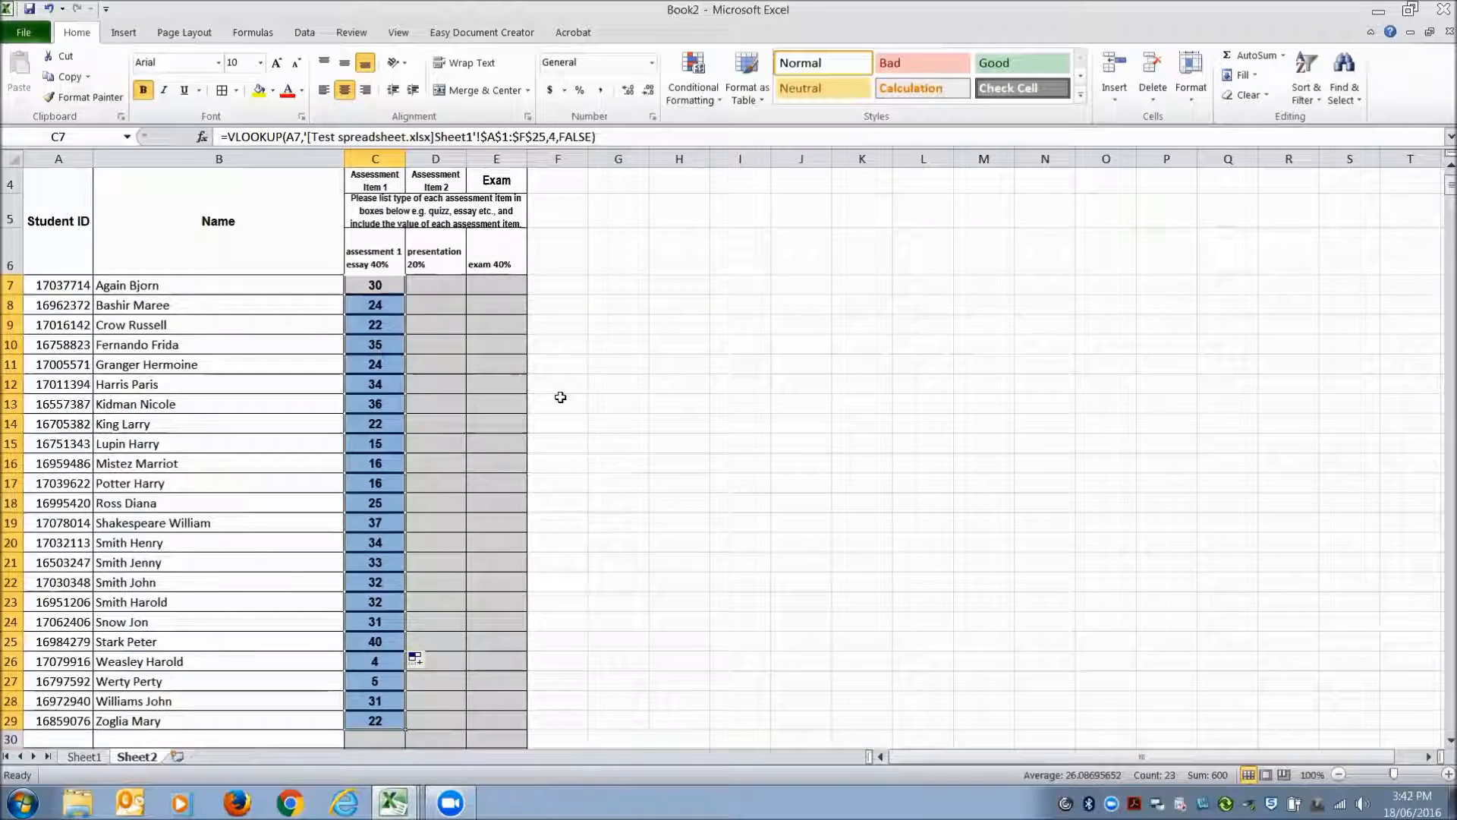
{"action": "scroll", "coordinate": [560, 397], "scroll_direction": "up", "scroll_amount": 1}
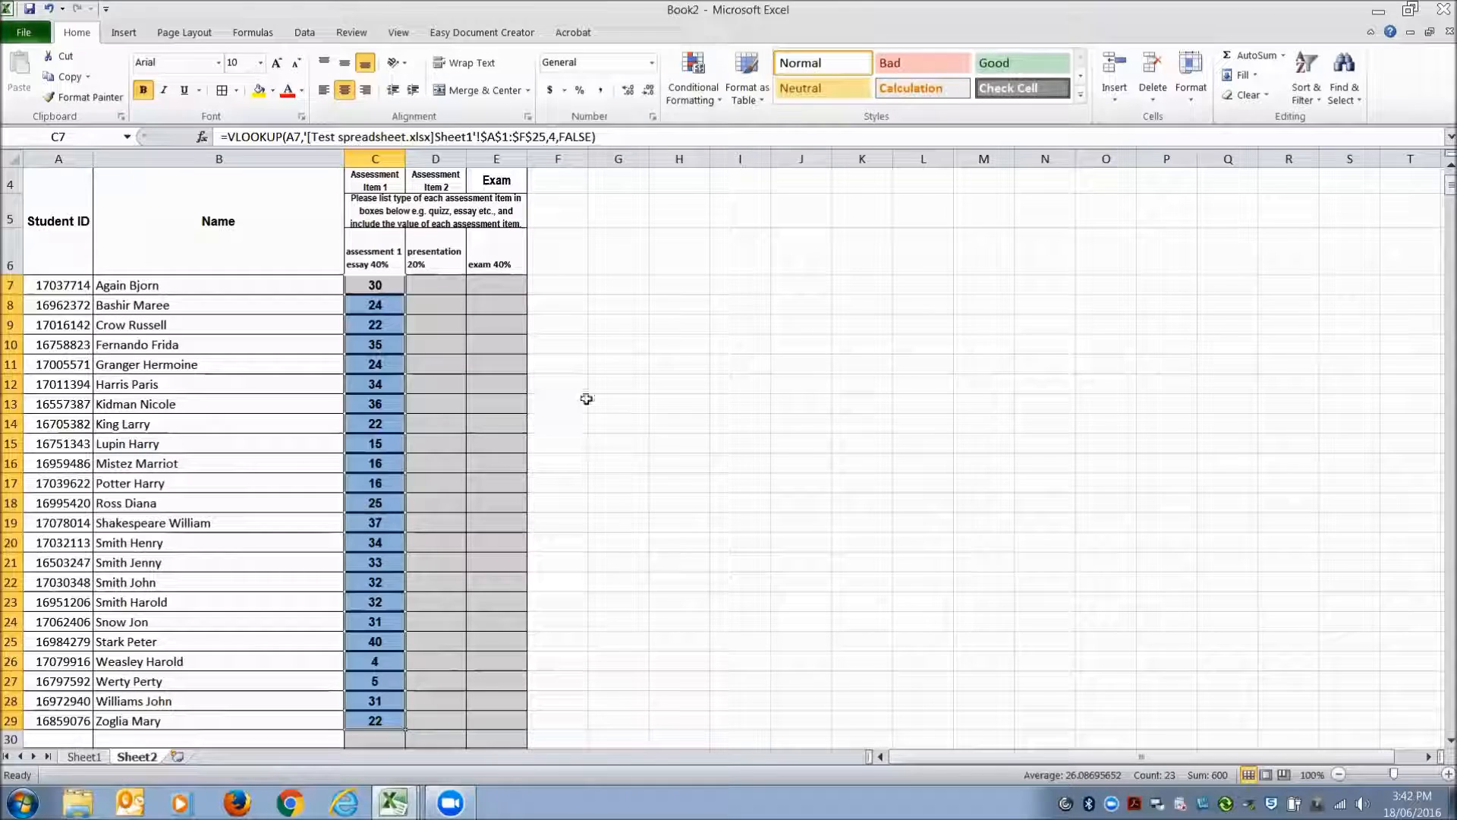
Compare the filled essay mark in C10 of Book2 with the same student's mark in D5 of Test spreadsheet
{"action": "left_click", "coordinate": [380, 327]}
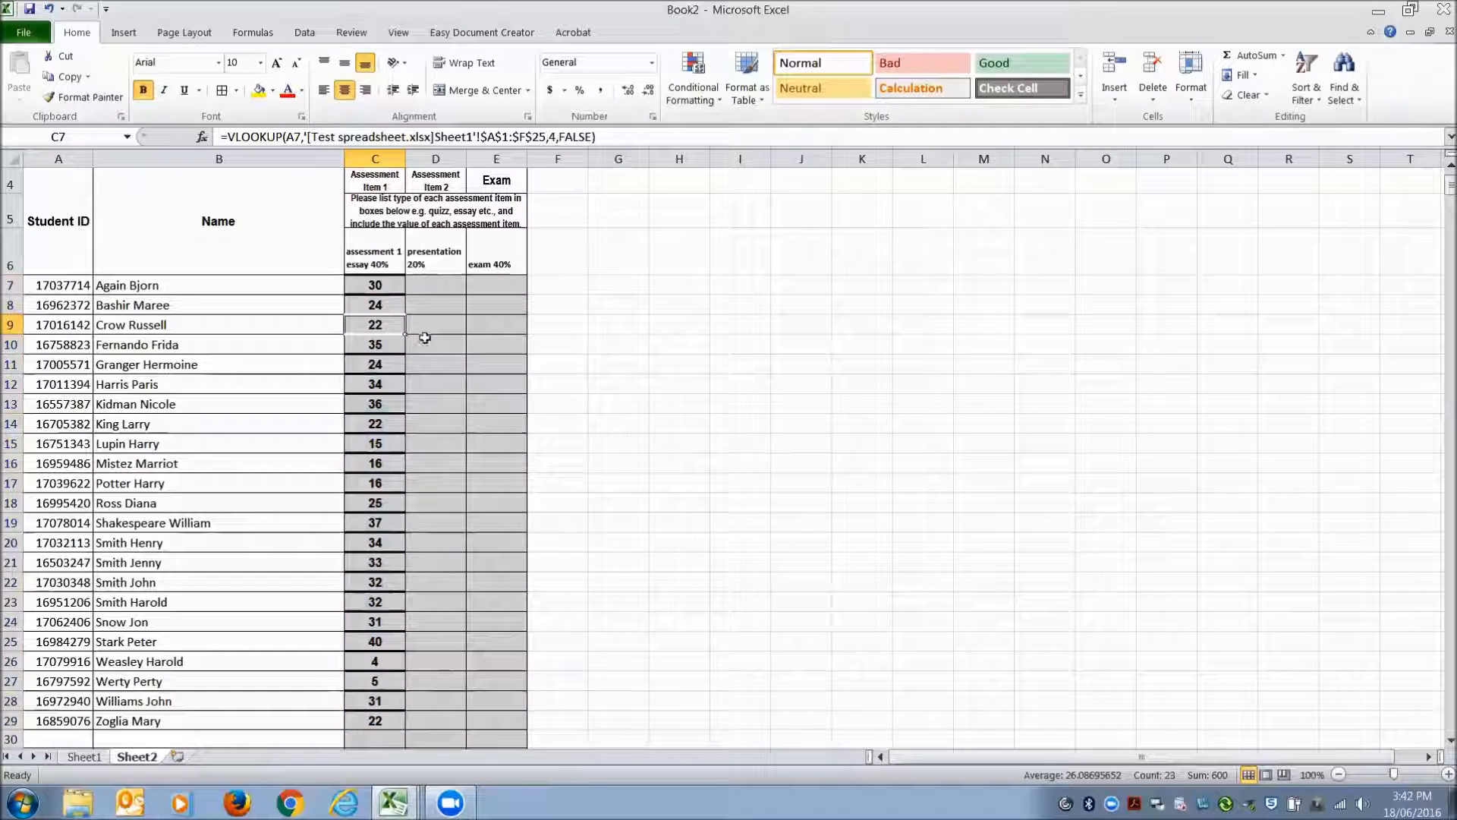
{"action": "left_click", "coordinate": [374, 346]}
{"action": "mouse_move", "coordinate": [394, 797]}
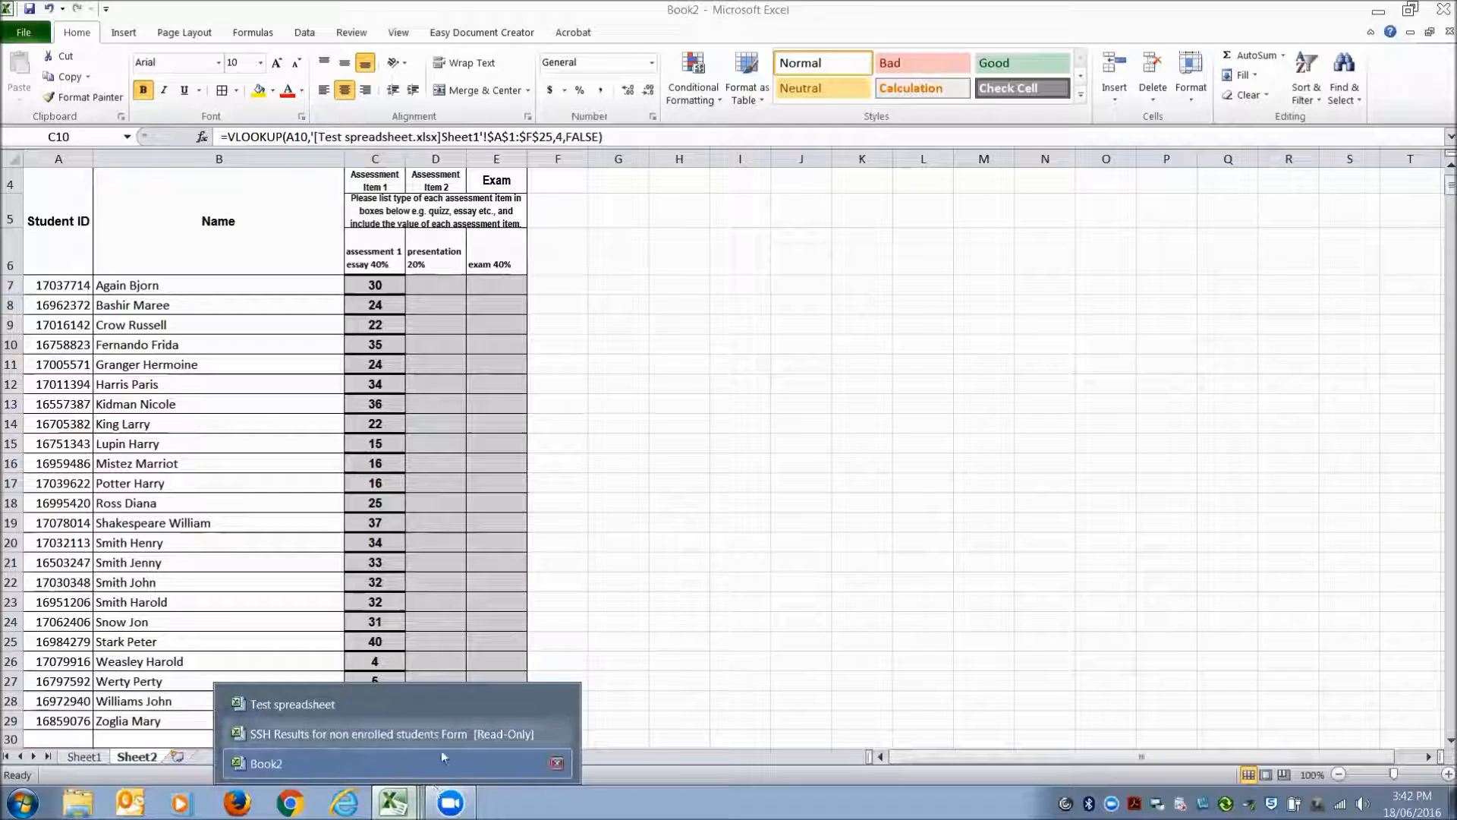
{"action": "left_click", "coordinate": [319, 706]}
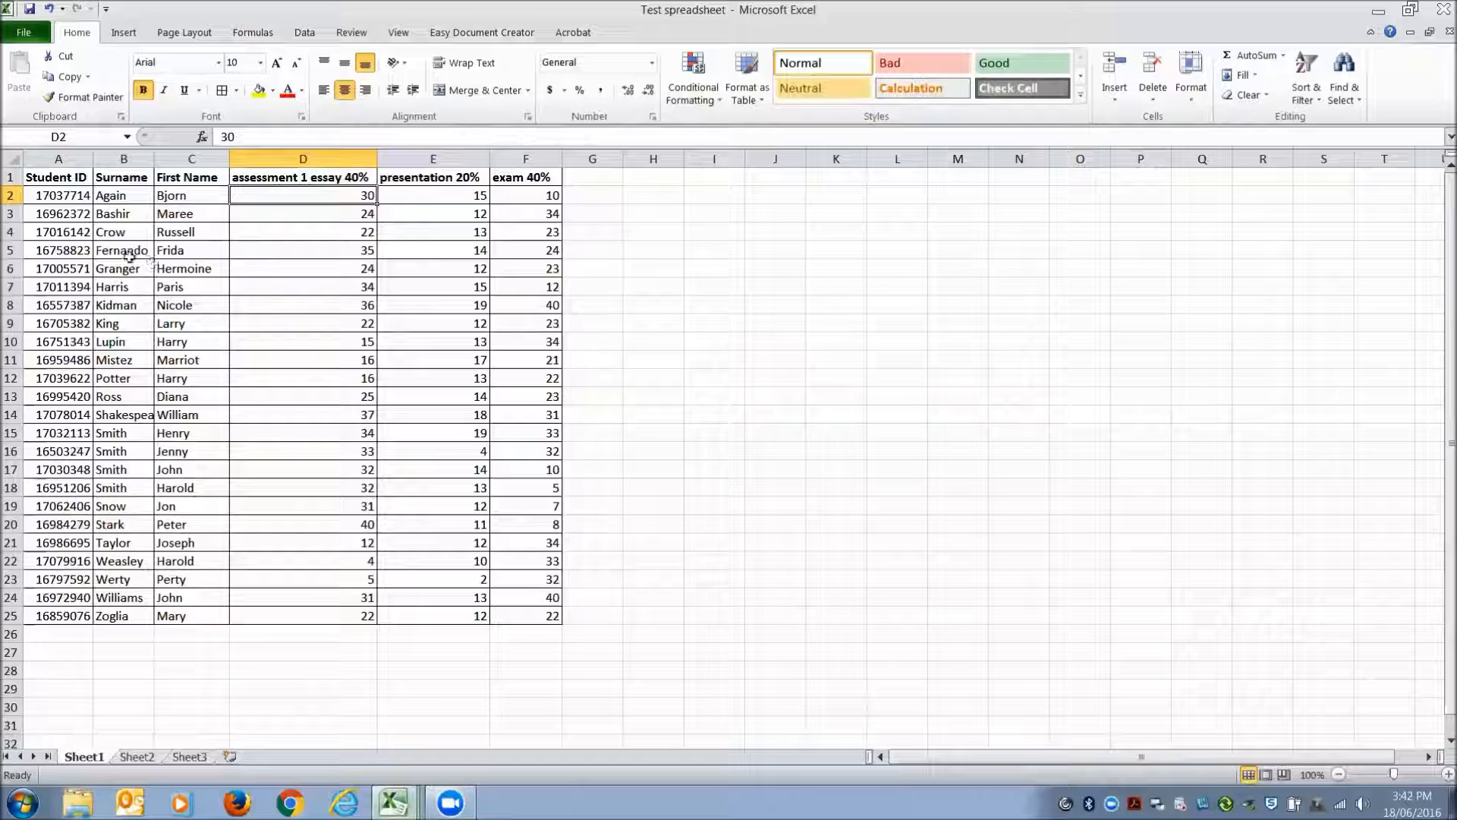
{"action": "left_click", "coordinate": [332, 255]}
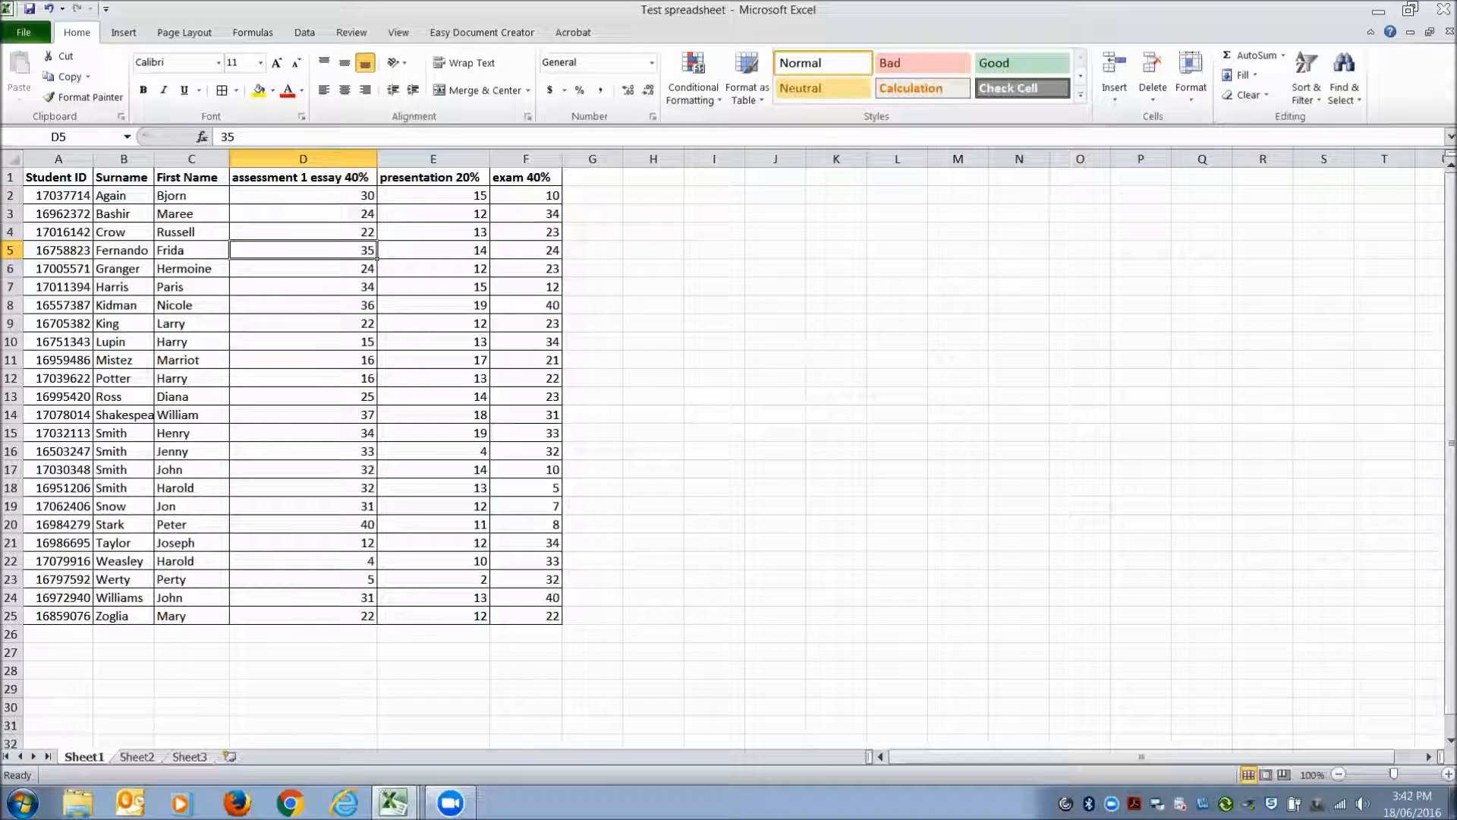
Compare the filled essay mark in C17 of Book2 with the same student's mark in D12 of Test spreadsheet
{"action": "mouse_move", "coordinate": [394, 802]}
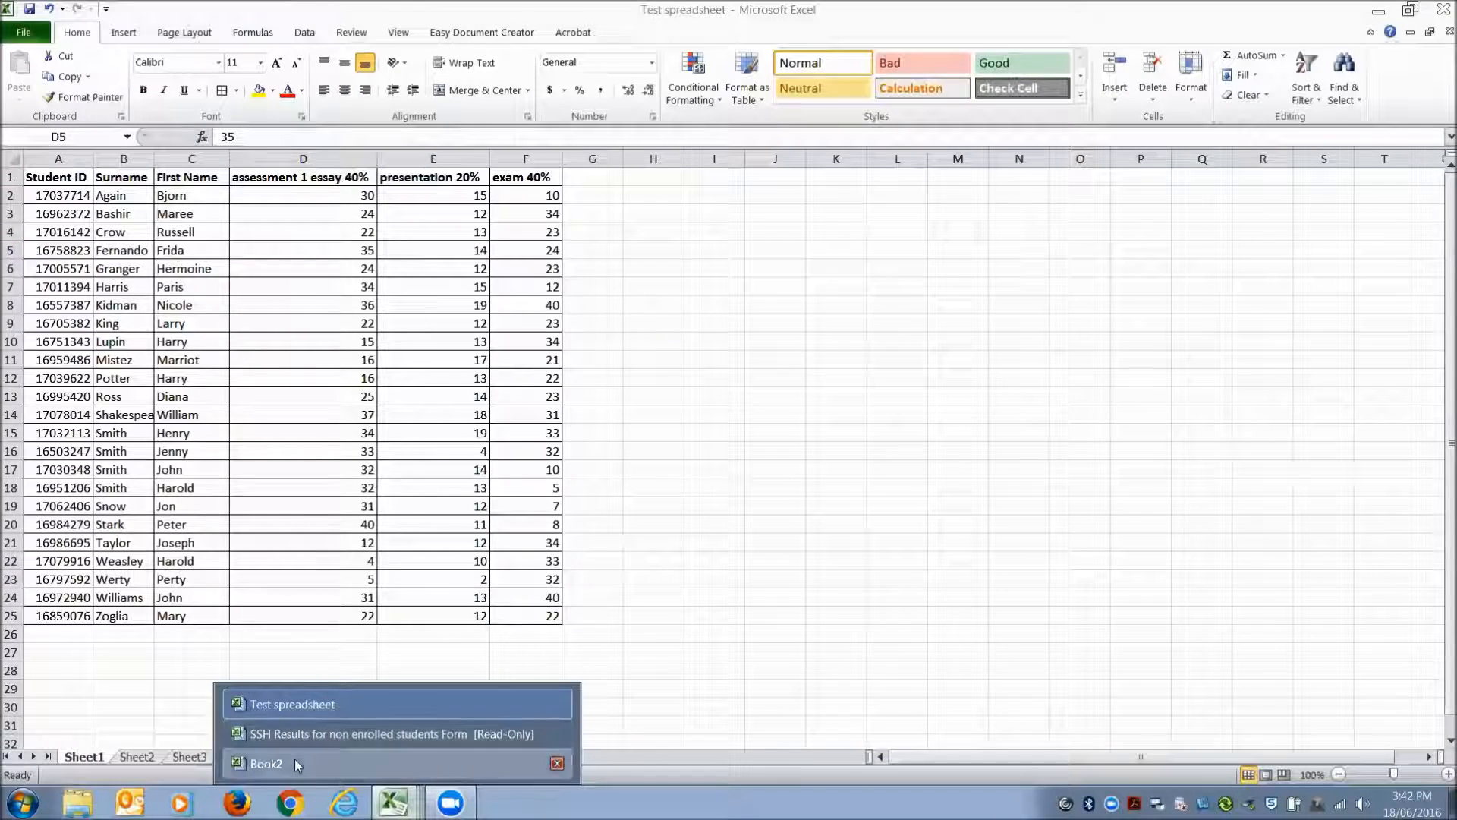
{"action": "left_click", "coordinate": [294, 764]}
{"action": "left_click", "coordinate": [387, 482]}
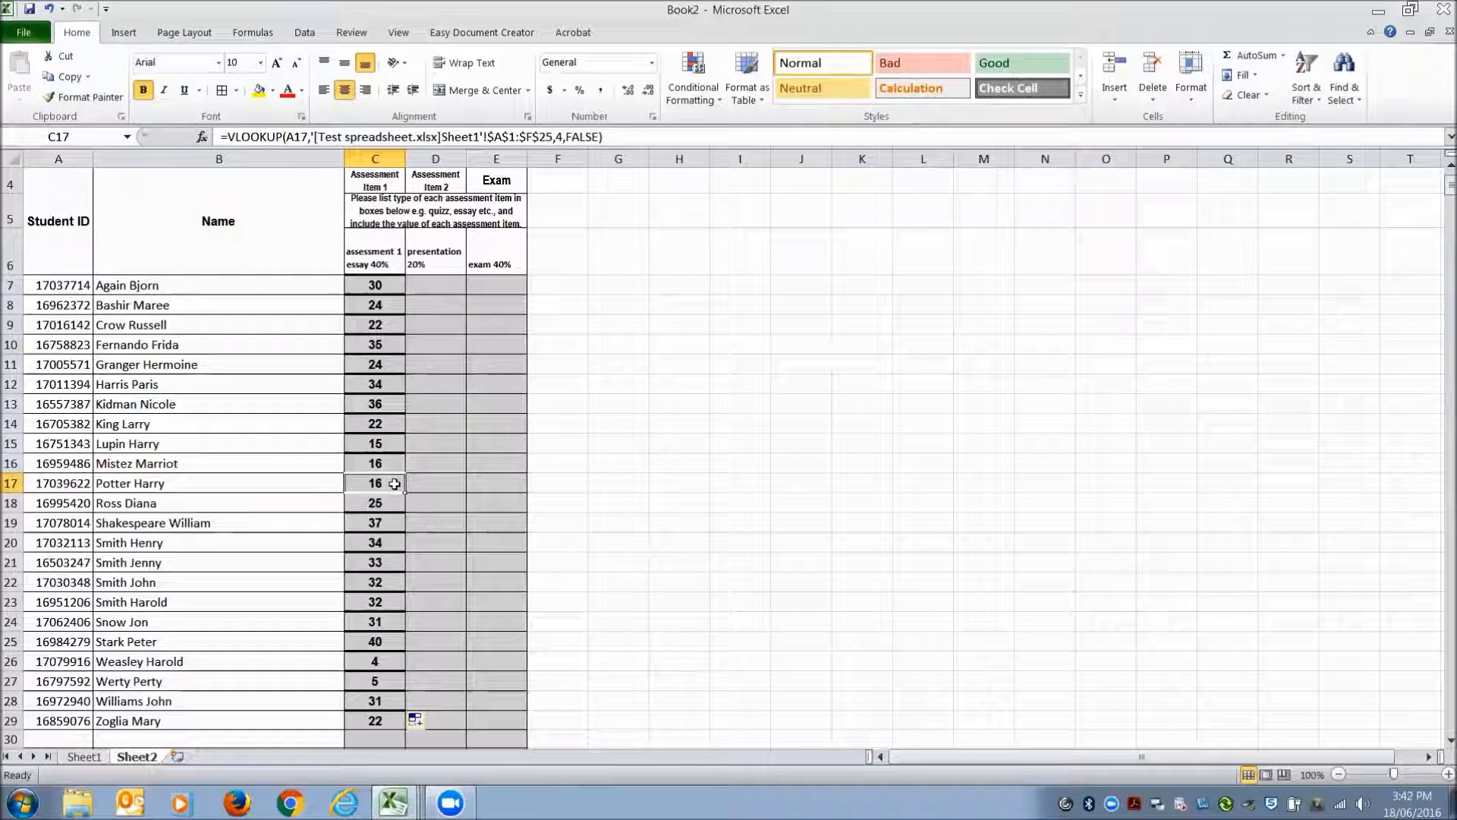
{"action": "mouse_move", "coordinate": [394, 802]}
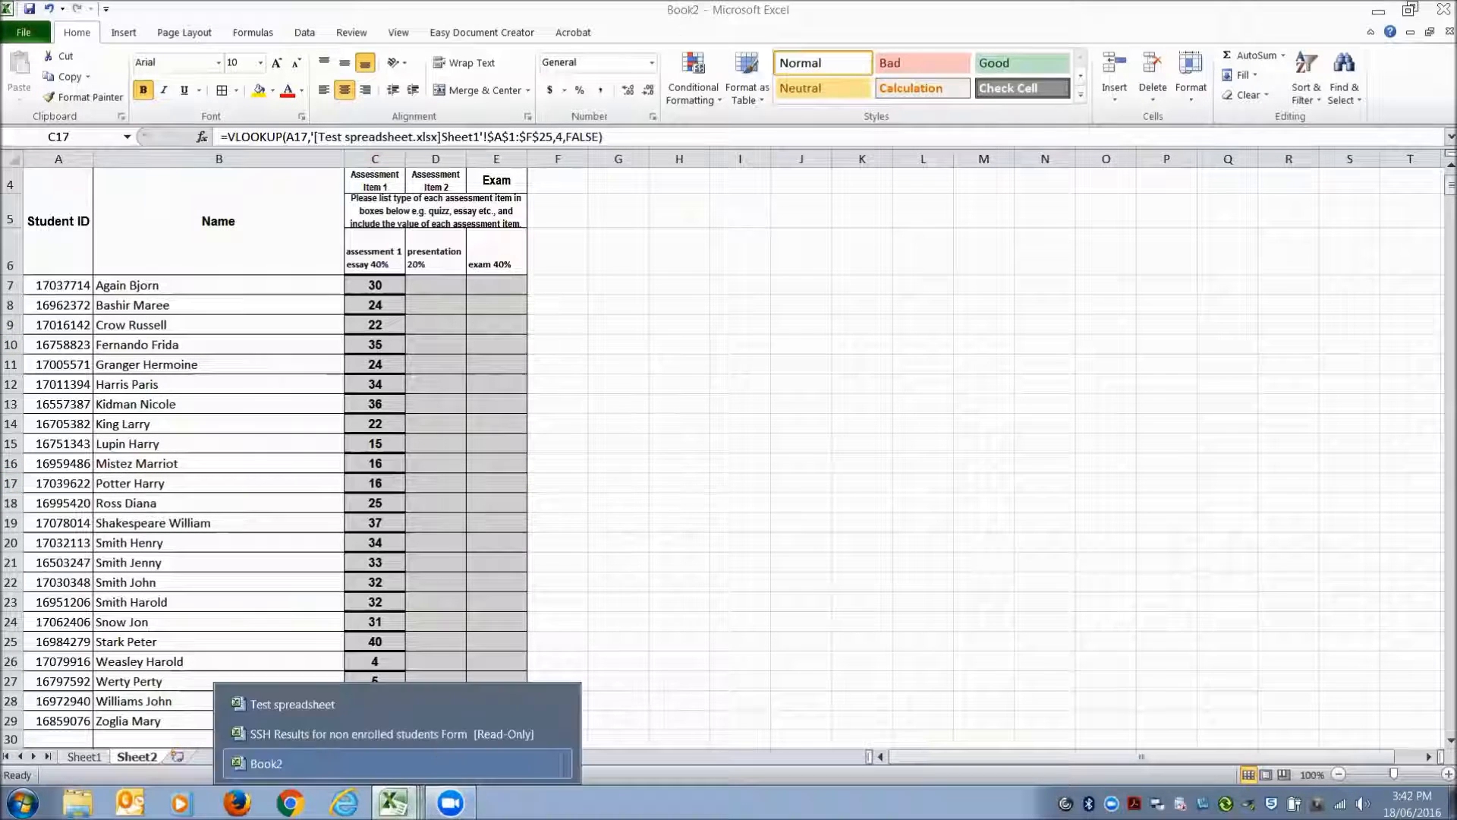
{"action": "left_click", "coordinate": [334, 704]}
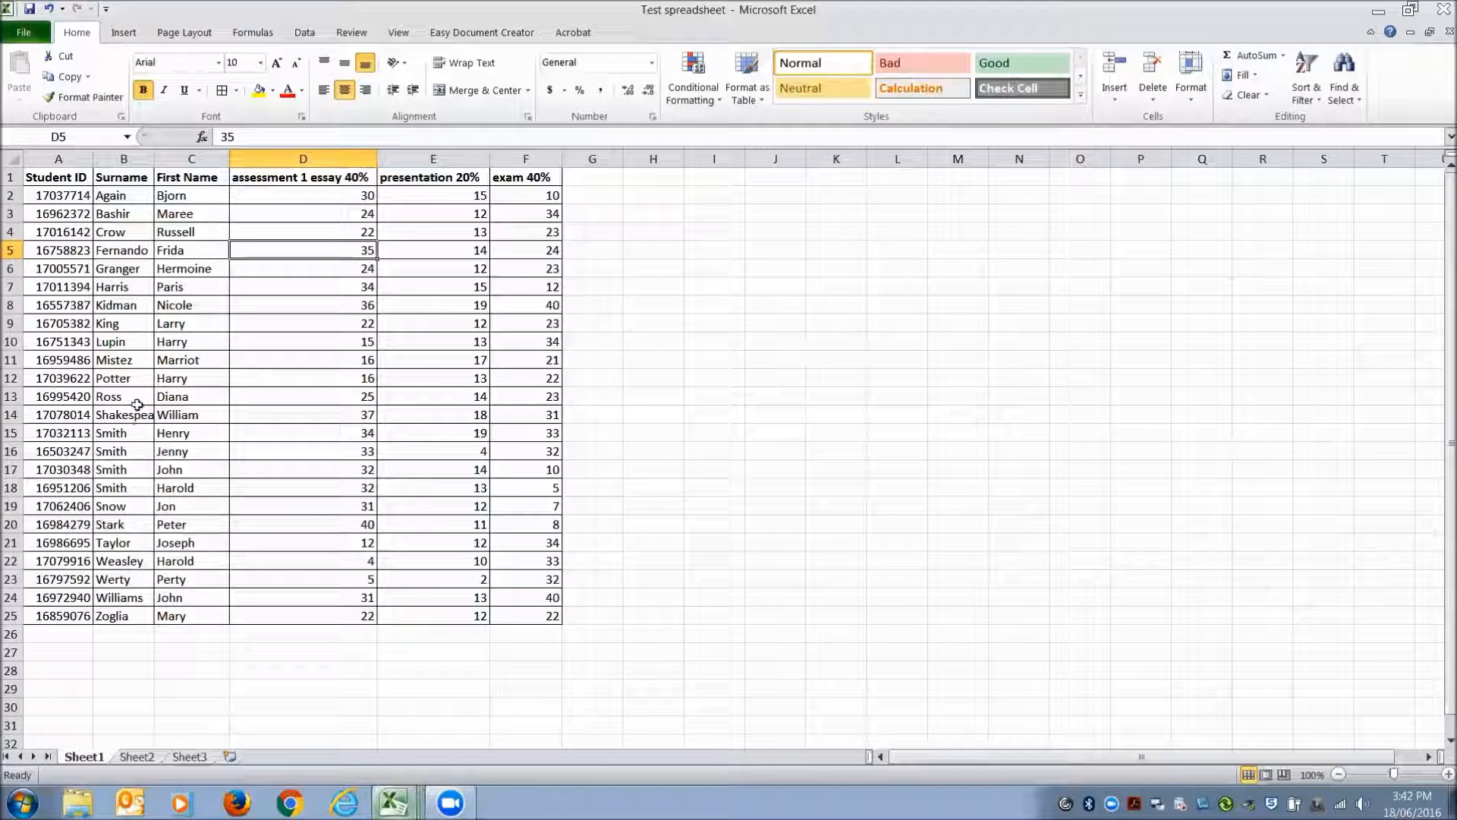
{"action": "left_click", "coordinate": [343, 385]}
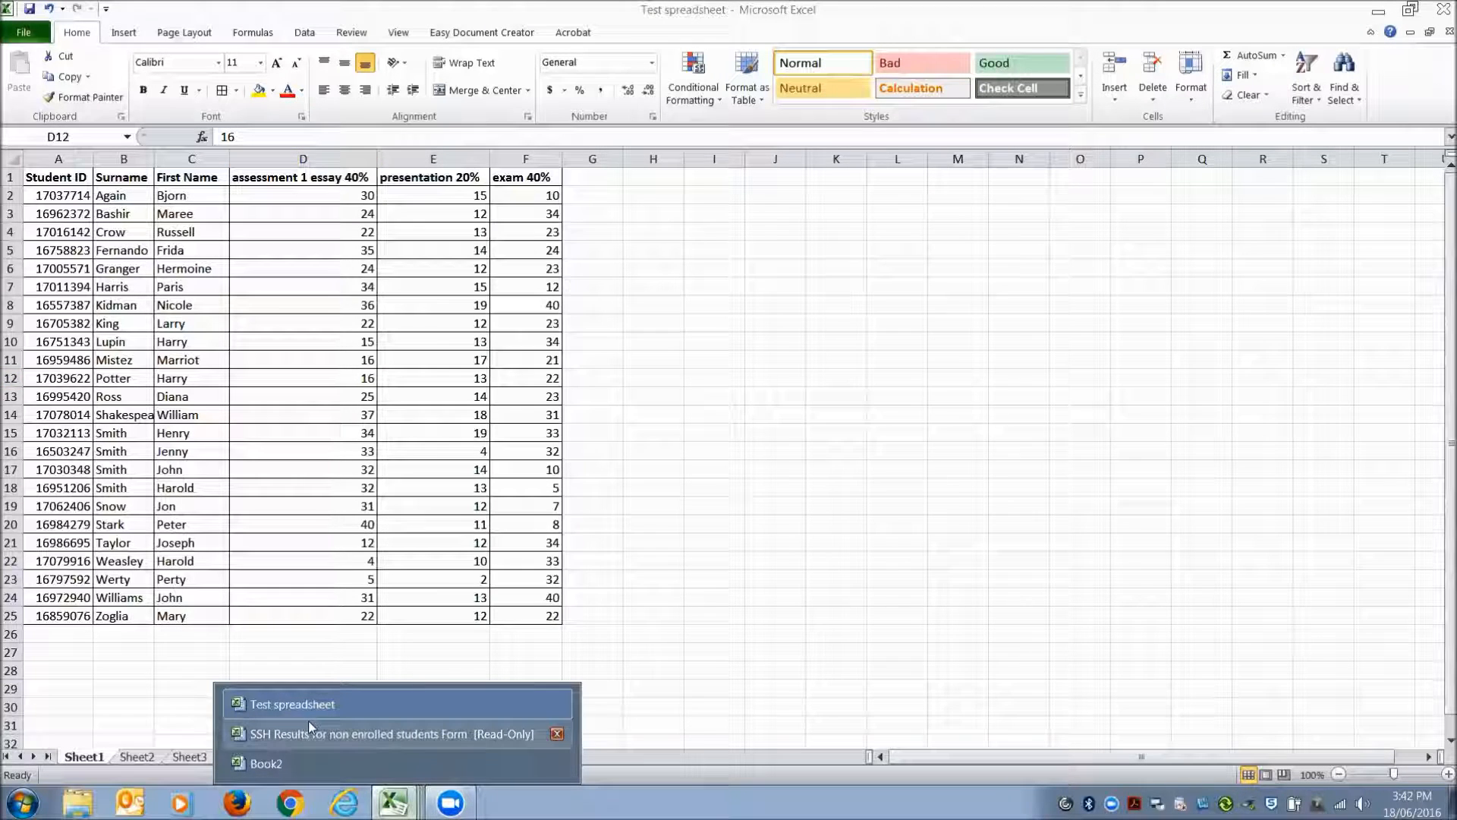
Switch back to Book2 and start a VLOOKUP in D7, the first presentation mark, with A7 as lookup value
{"action": "key", "text": "ctrl+Tab"}
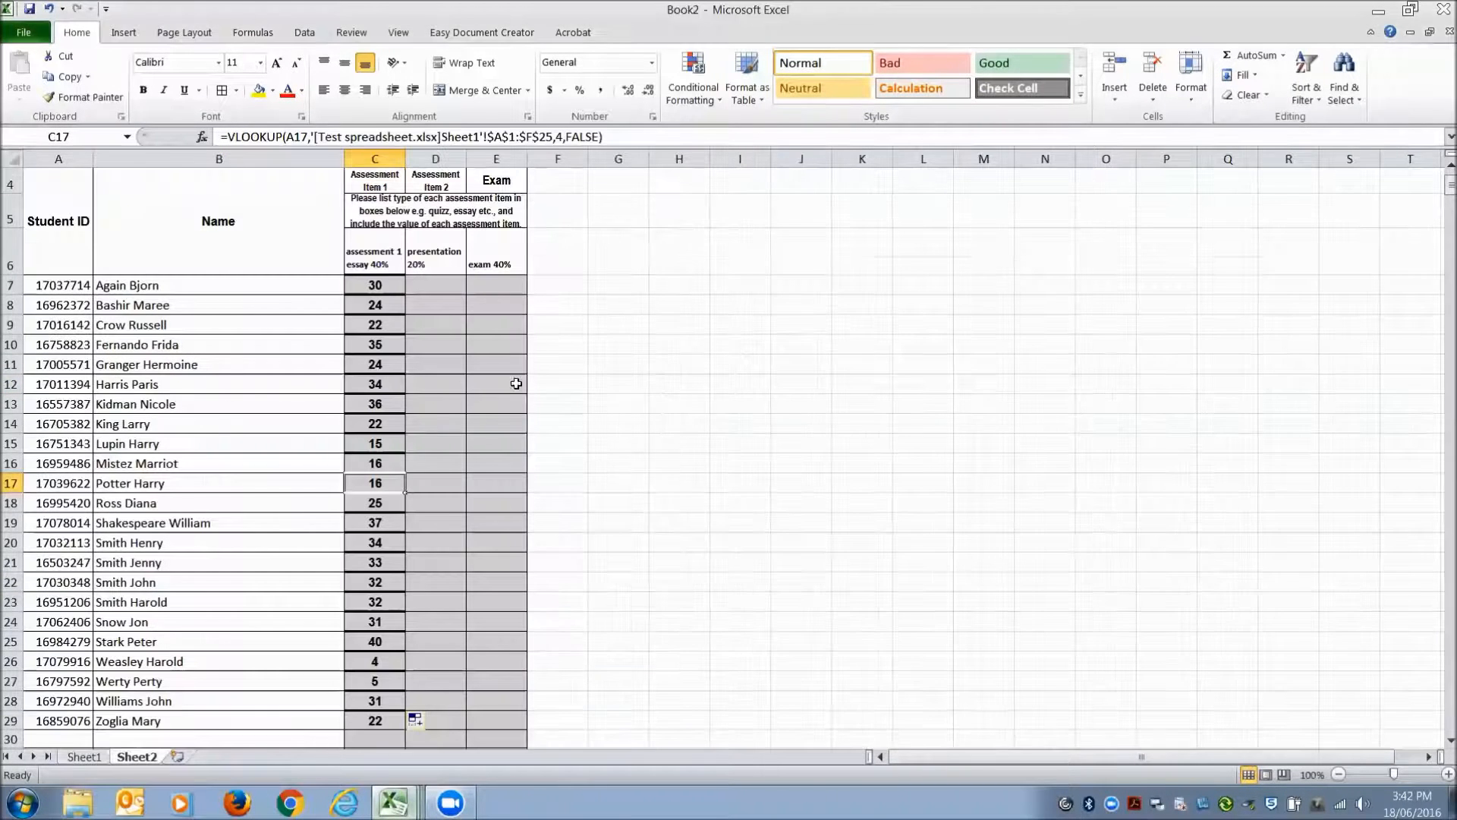
{"action": "left_click", "coordinate": [445, 283]}
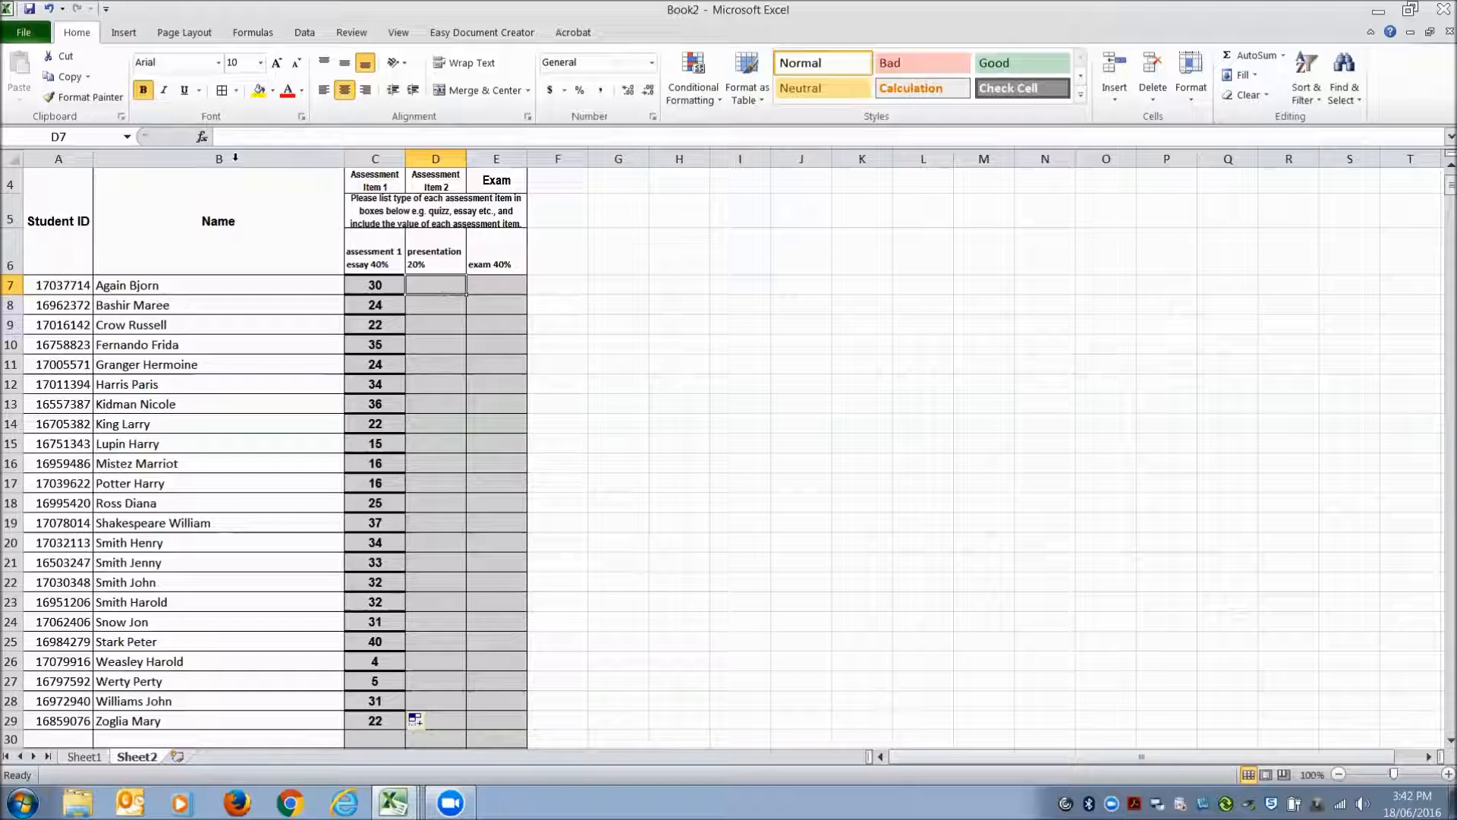
{"action": "left_click", "coordinate": [202, 137]}
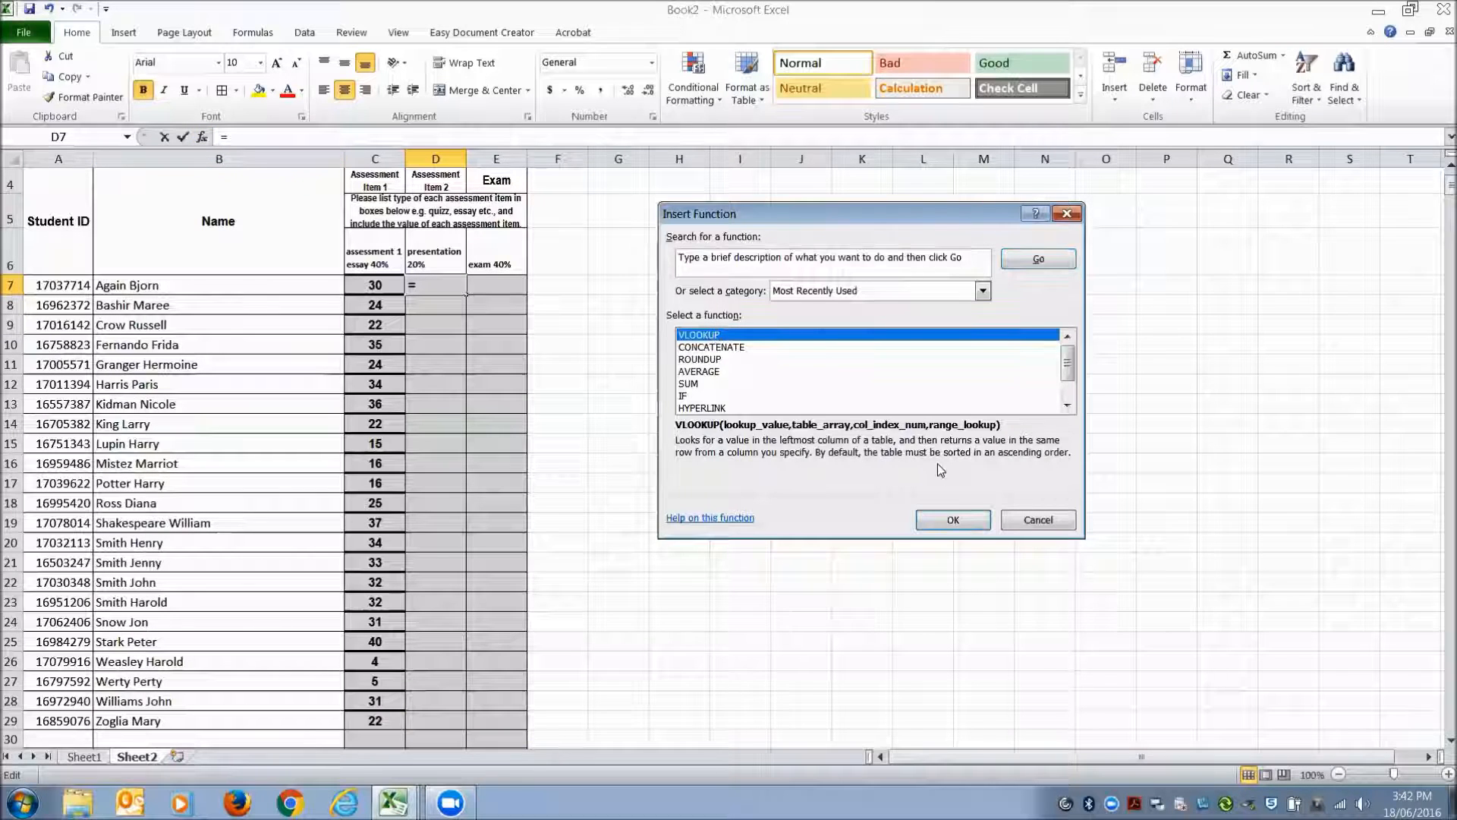
{"action": "left_click", "coordinate": [953, 520]}
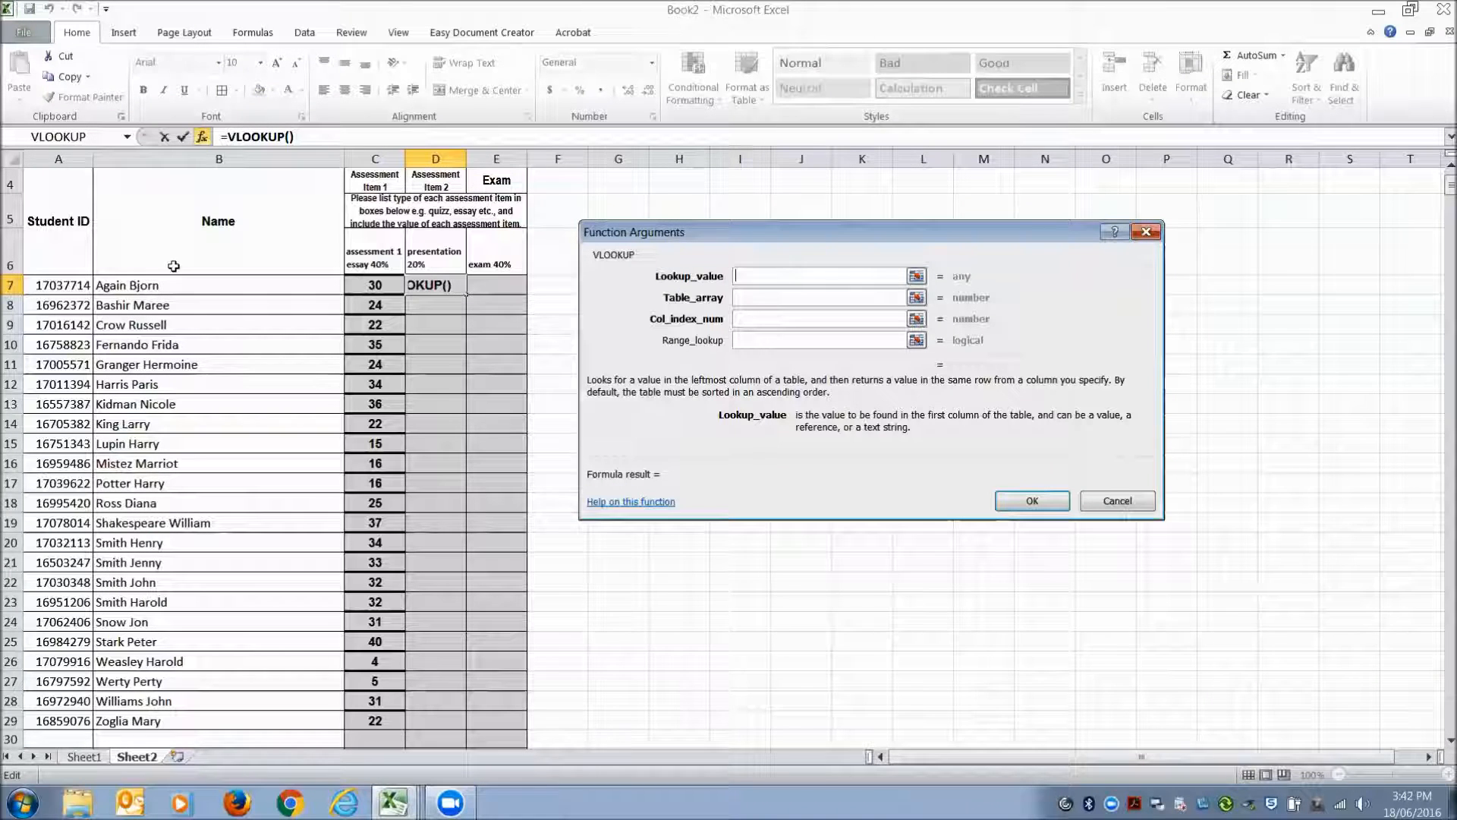
{"action": "left_click", "coordinate": [59, 284]}
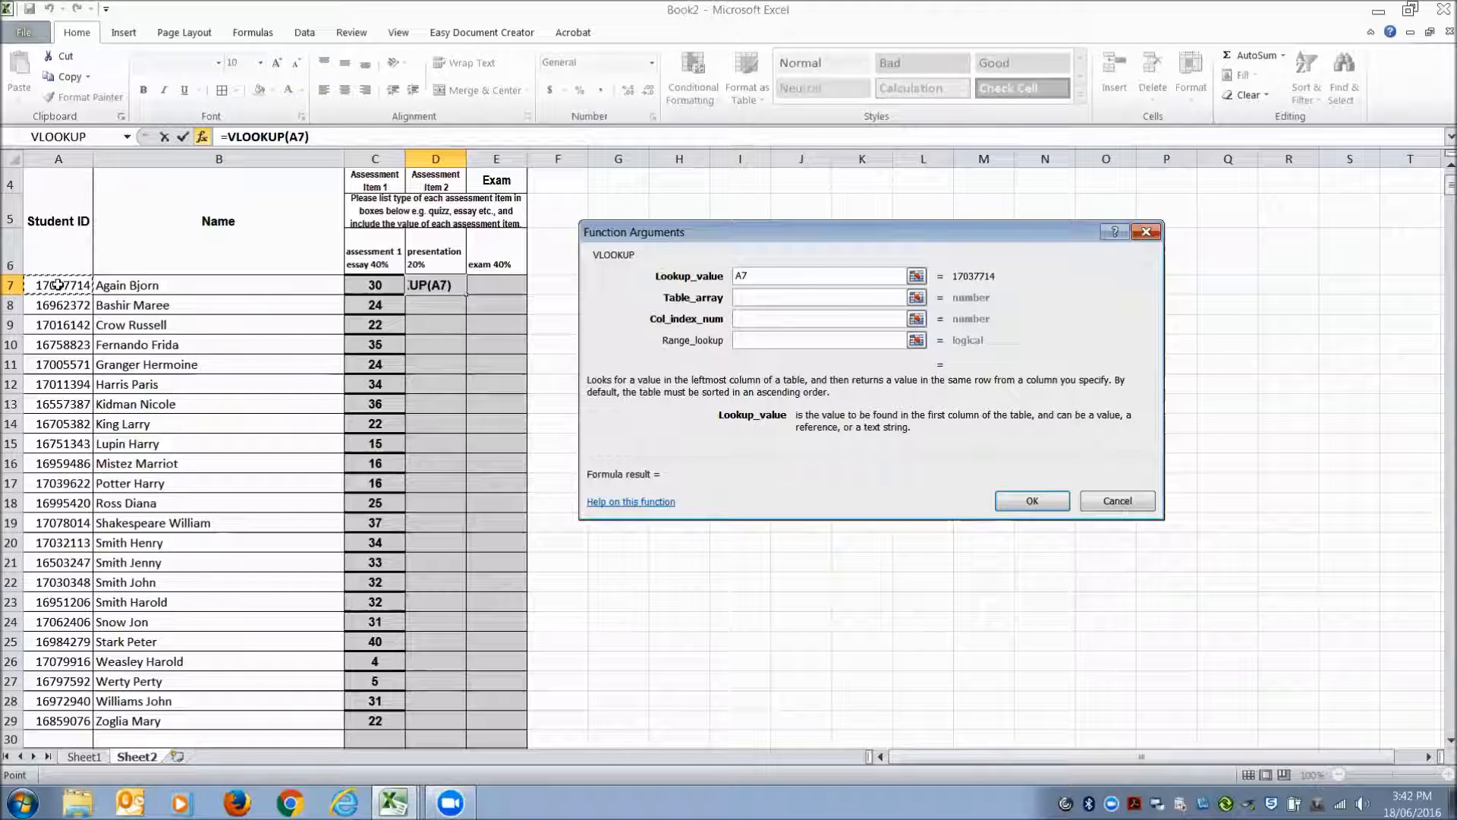
Set the D7 lookup's table array to $A$1:$F$25 on Sheet1 of Test spreadsheet
{"action": "left_click", "coordinate": [747, 296]}
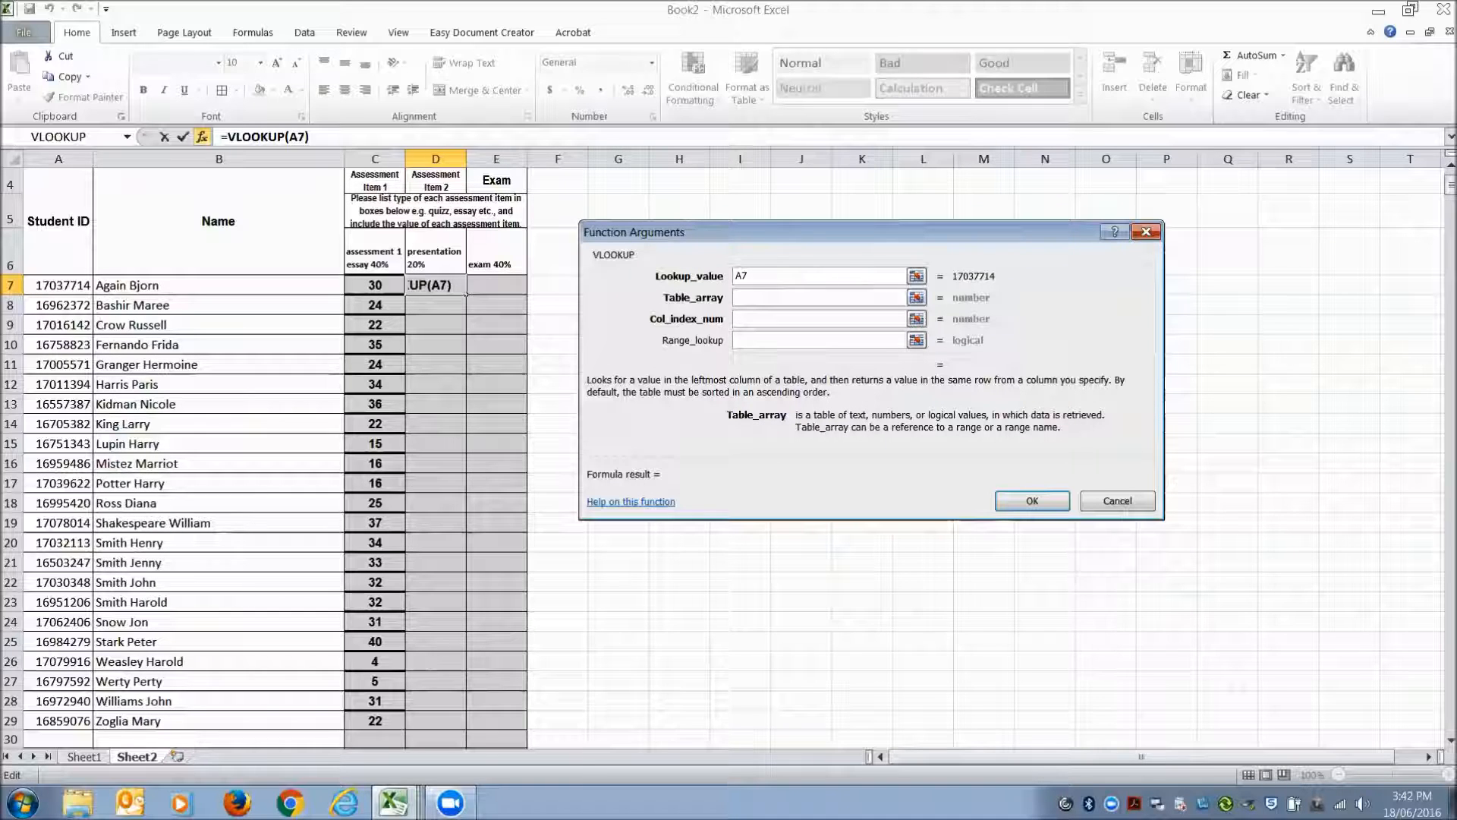
{"action": "mouse_move", "coordinate": [393, 802]}
{"action": "left_click", "coordinate": [309, 702]}
{"action": "left_click_drag", "start_coordinate": [60, 178], "coordinate": [533, 612]}
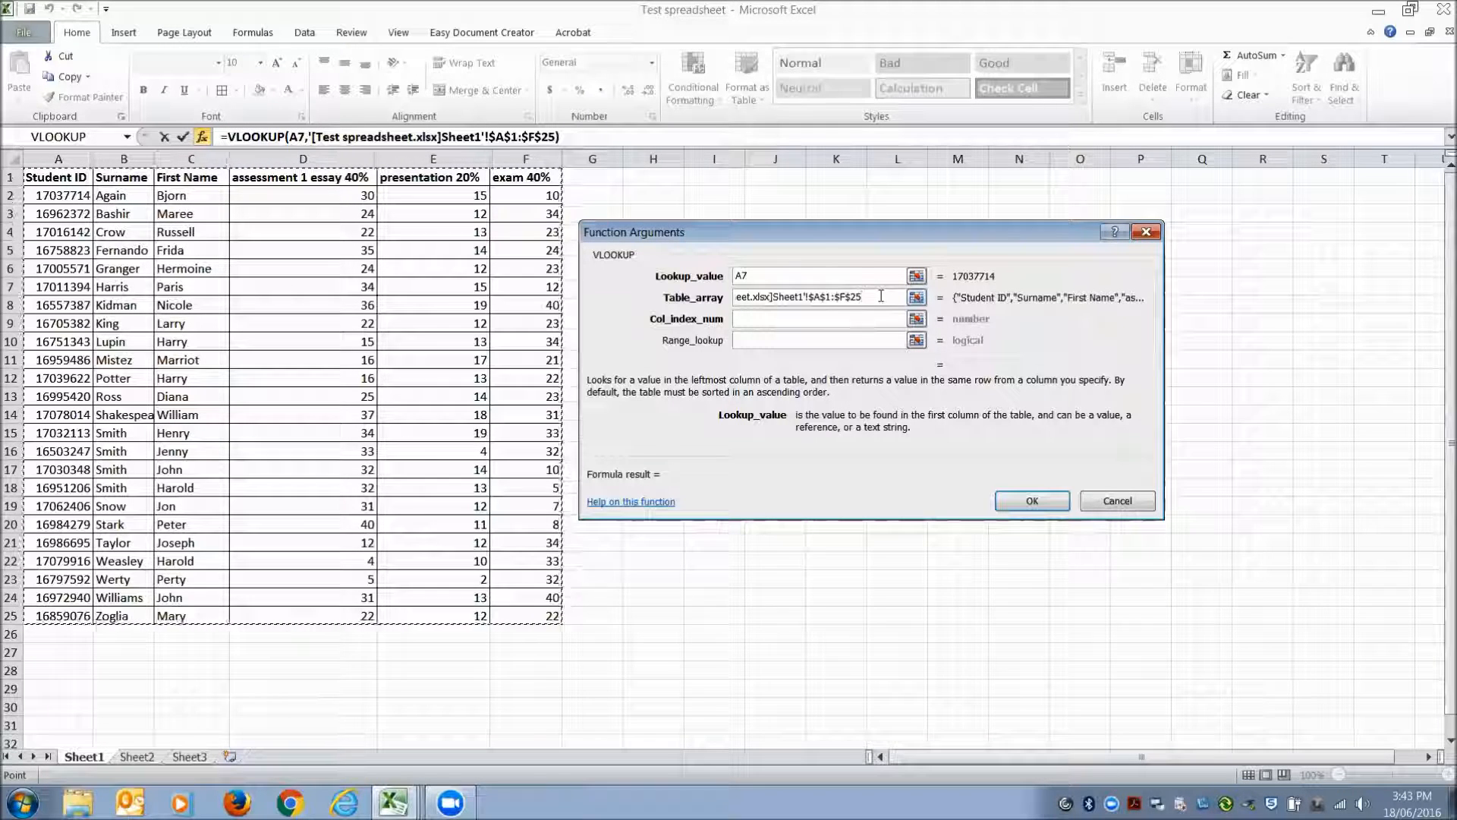
Complete the D7 VLOOKUP with column index 5, the presentation marks column in Test spreadsheet, and range lookup false
{"action": "left_click", "coordinate": [750, 317]}
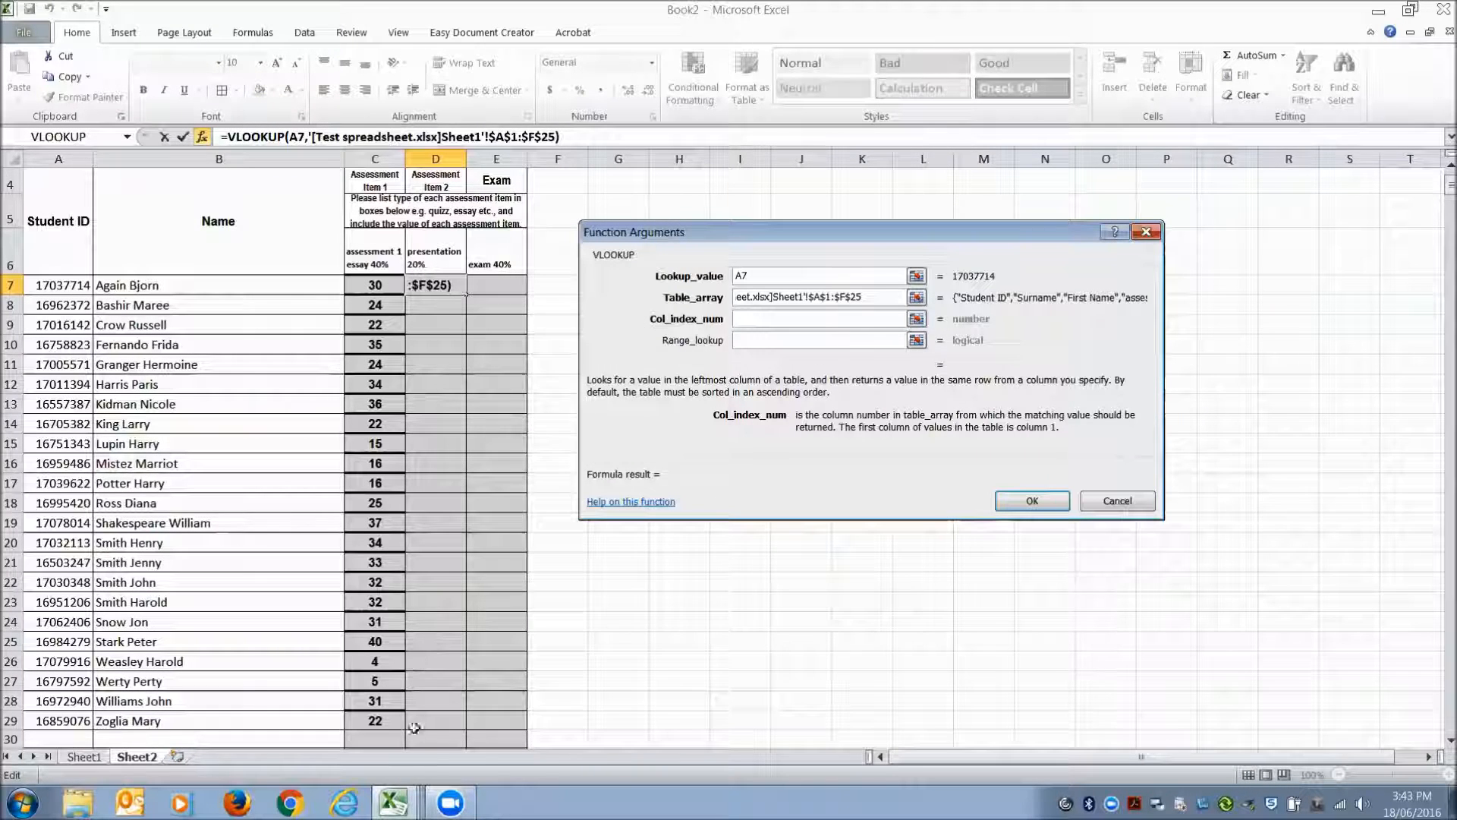
{"action": "left_click", "coordinate": [393, 802]}
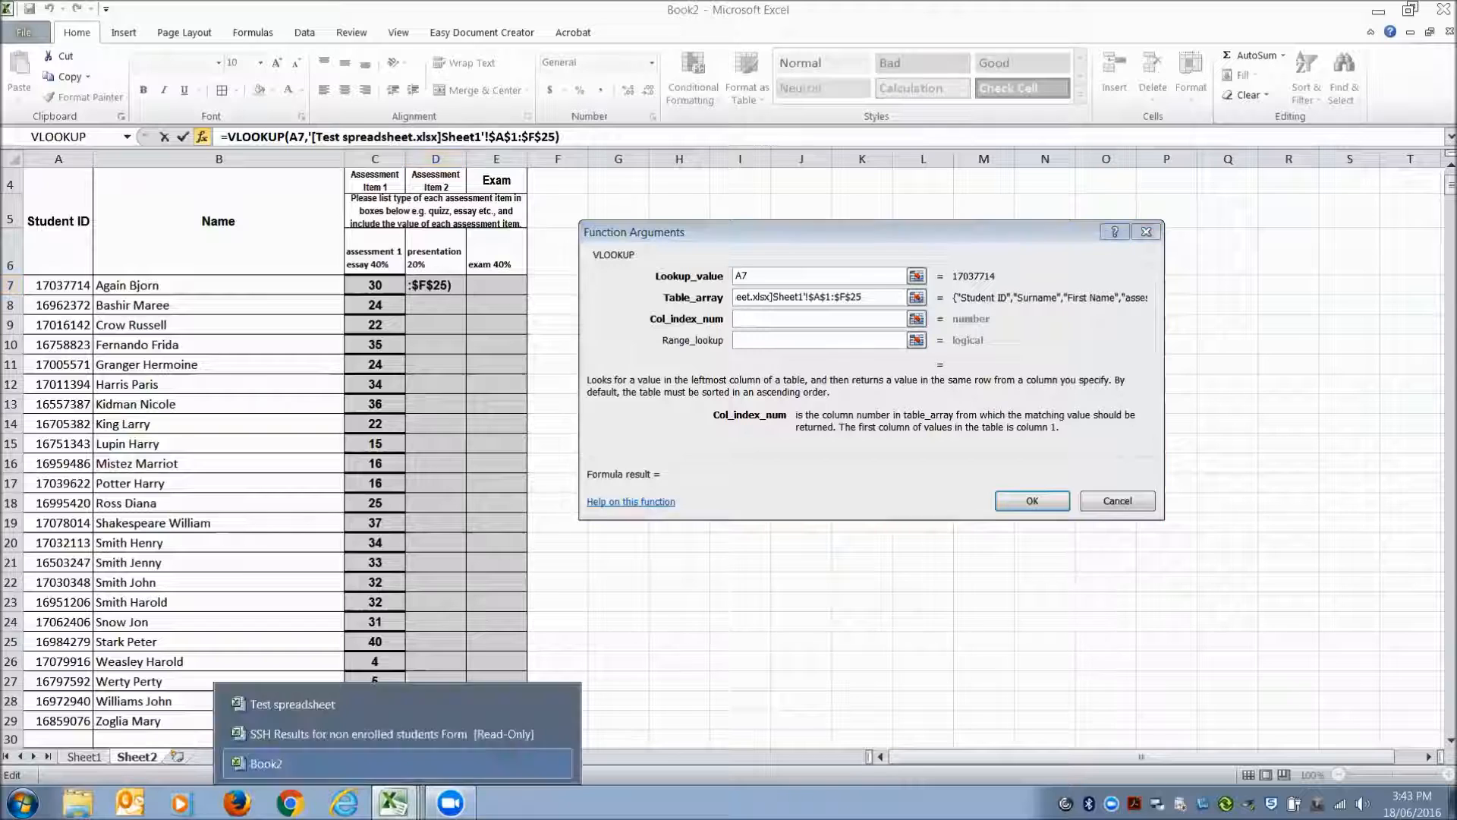
{"action": "left_click", "coordinate": [294, 703]}
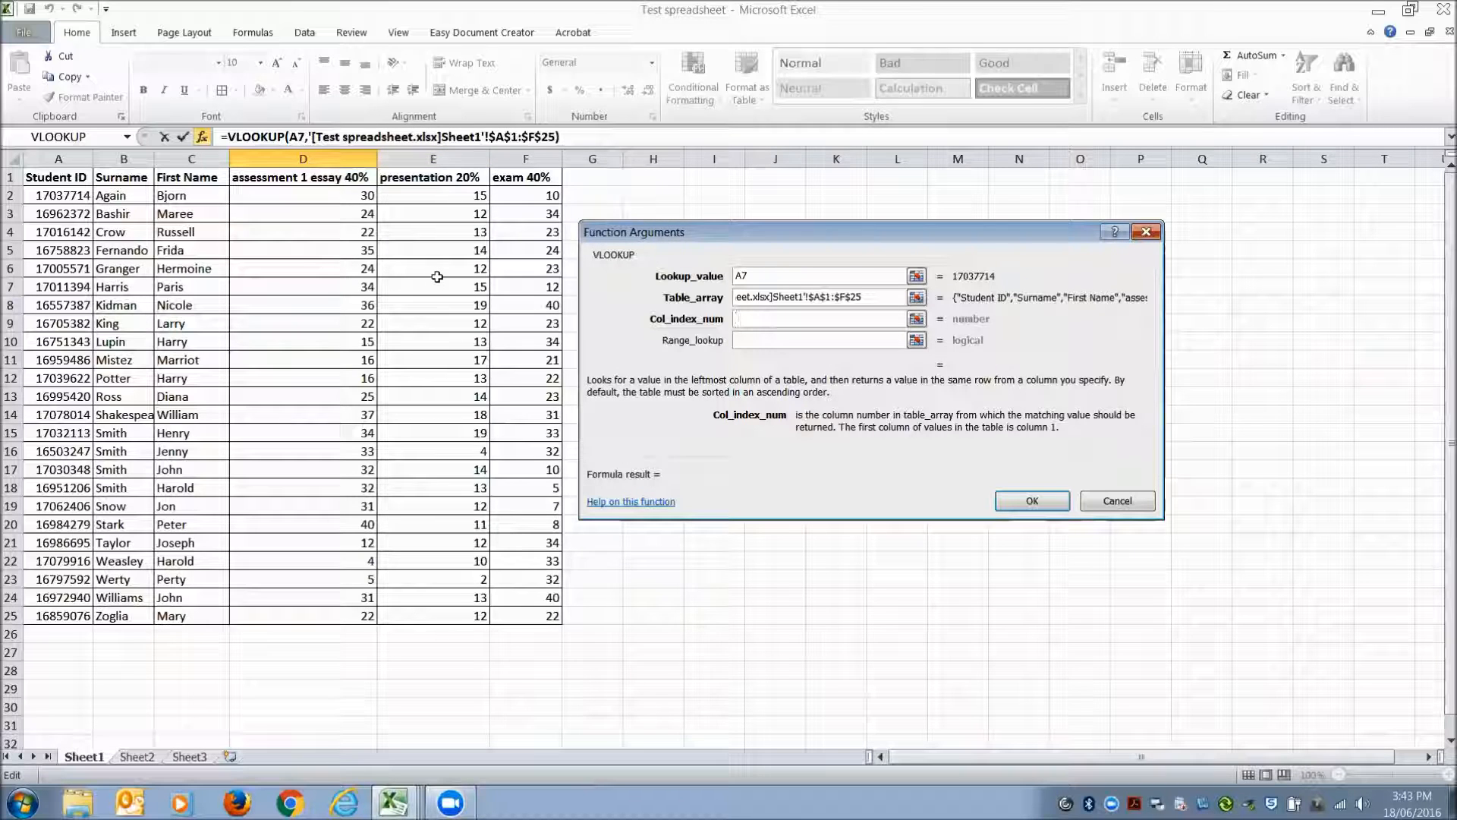
{"action": "type", "text": "5"}
{"action": "left_click", "coordinate": [747, 337]}
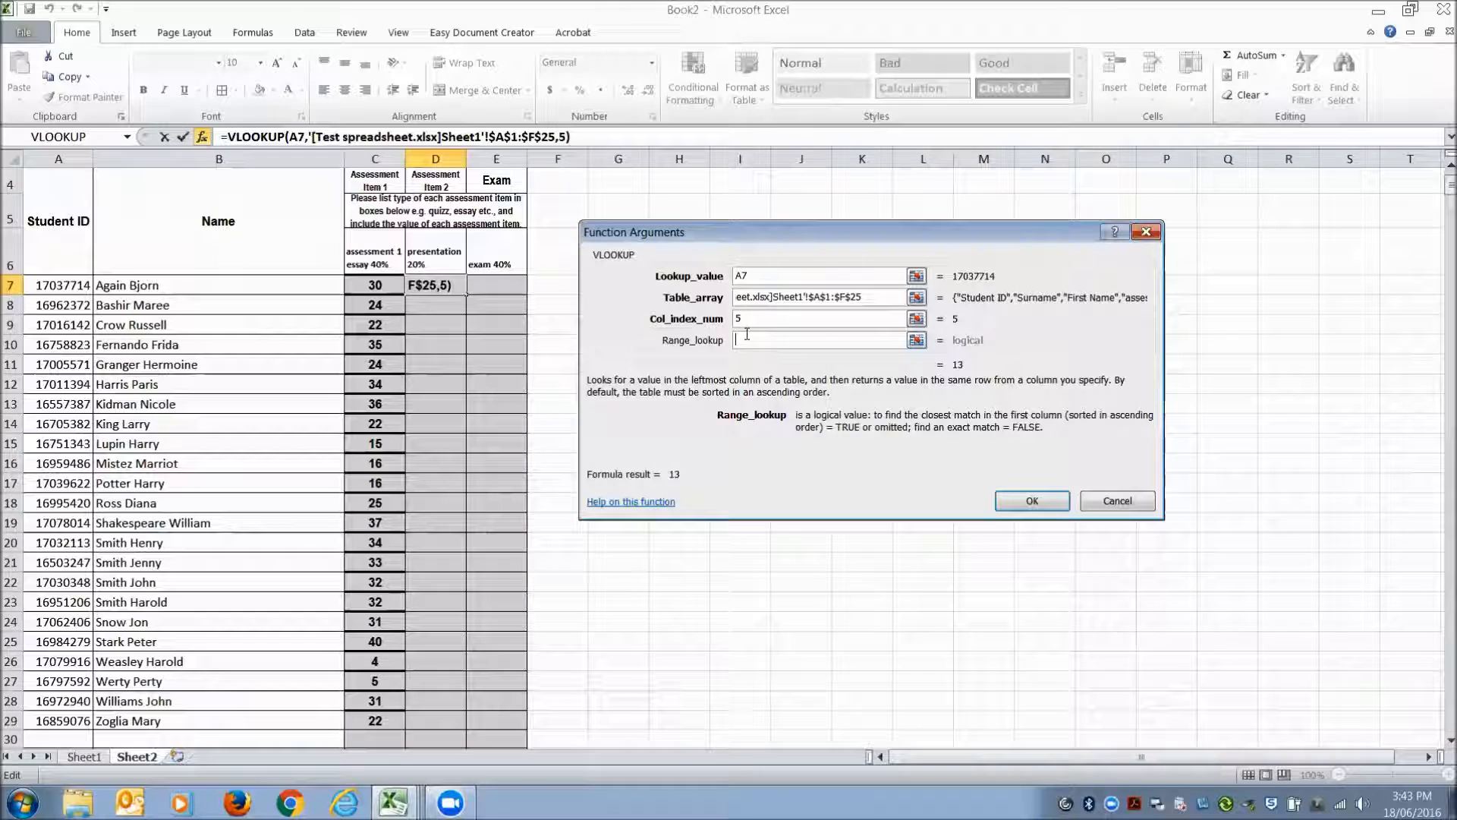
{"action": "type", "text": "false"}
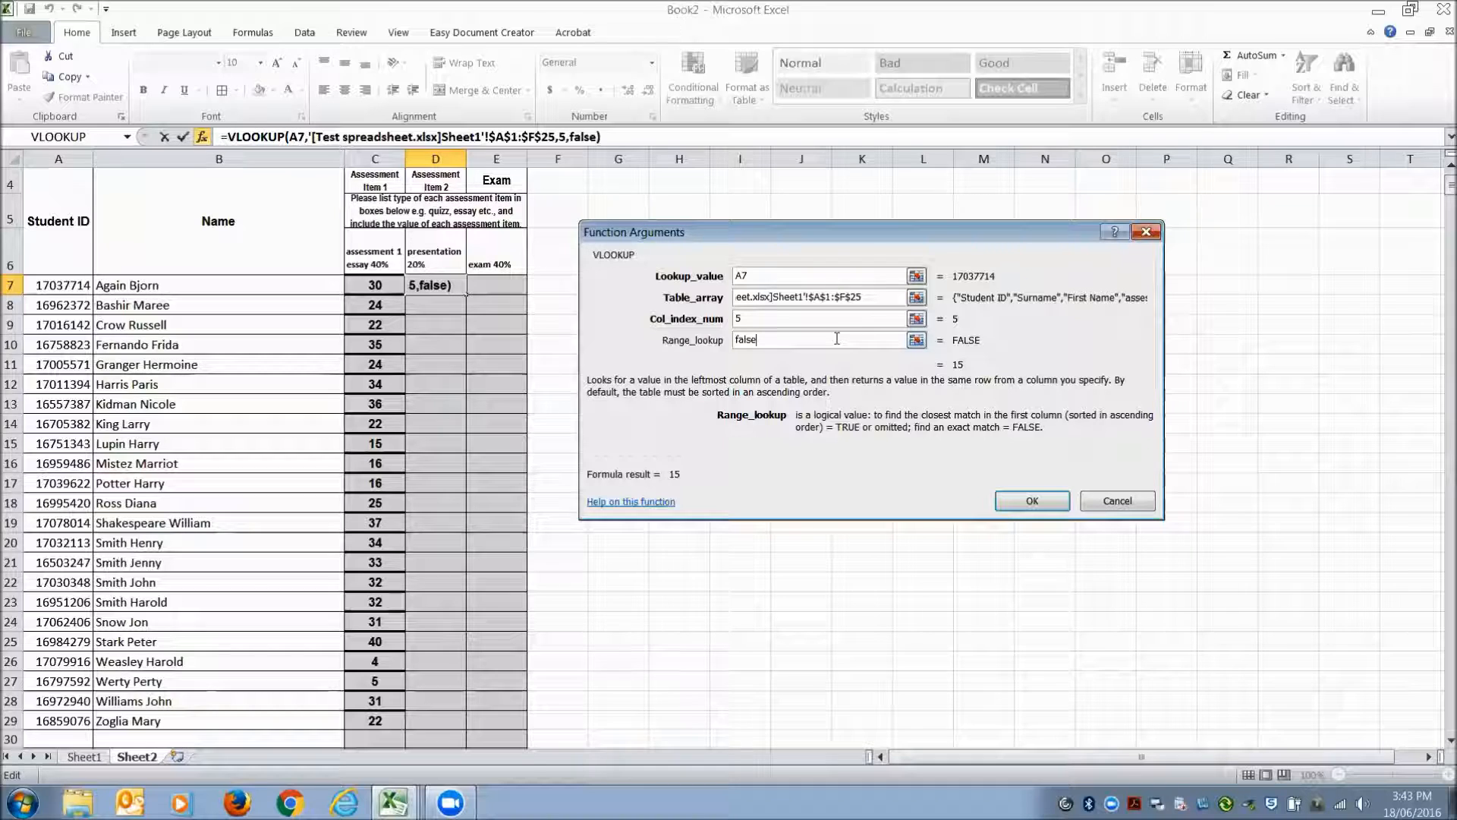
{"action": "left_click", "coordinate": [1032, 500]}
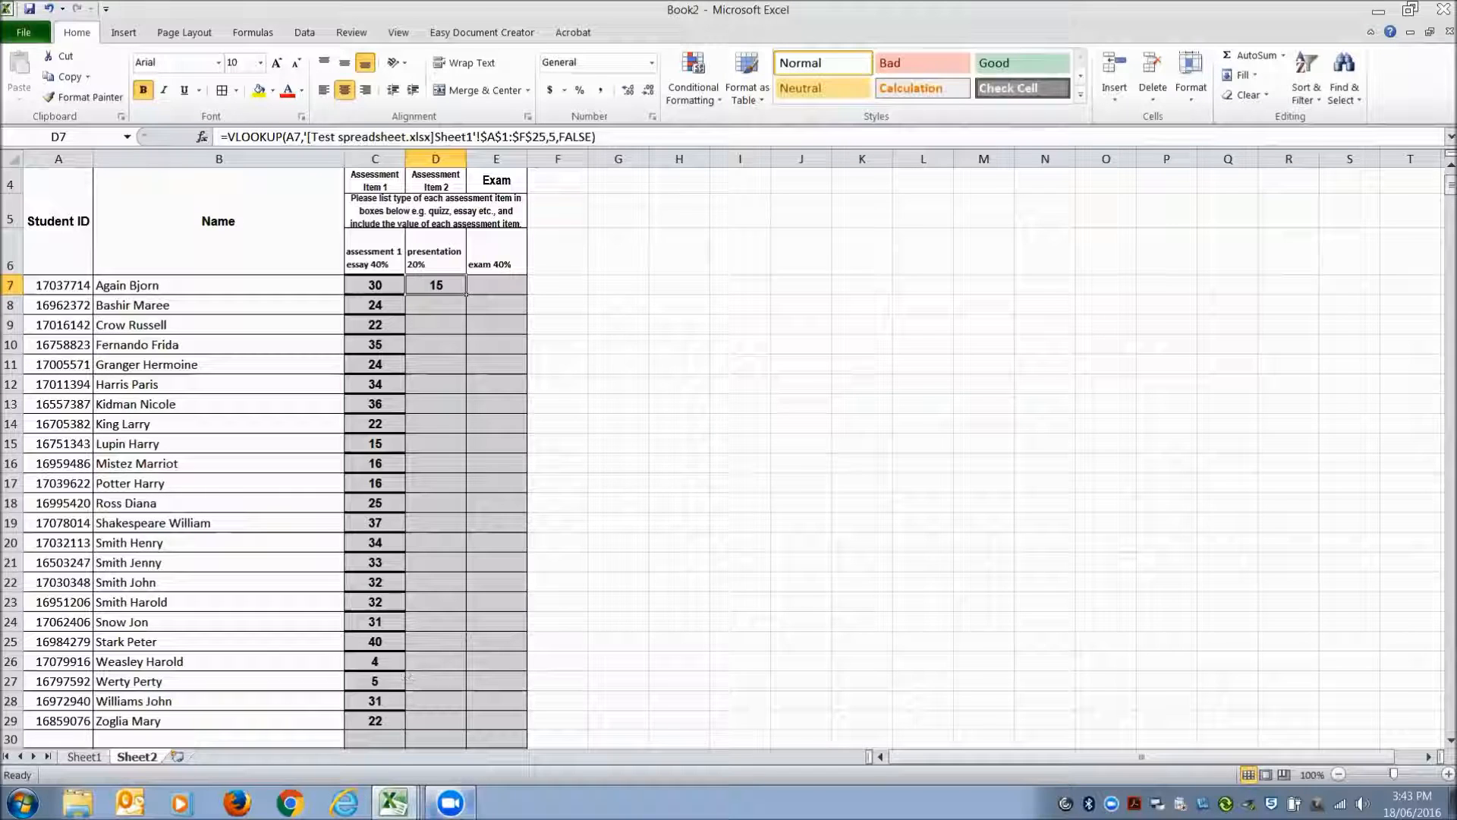
Check the D7 lookup result against the first student's presentation mark in E2 of Test spreadsheet
{"action": "left_click", "coordinate": [393, 802]}
{"action": "left_click", "coordinate": [324, 701]}
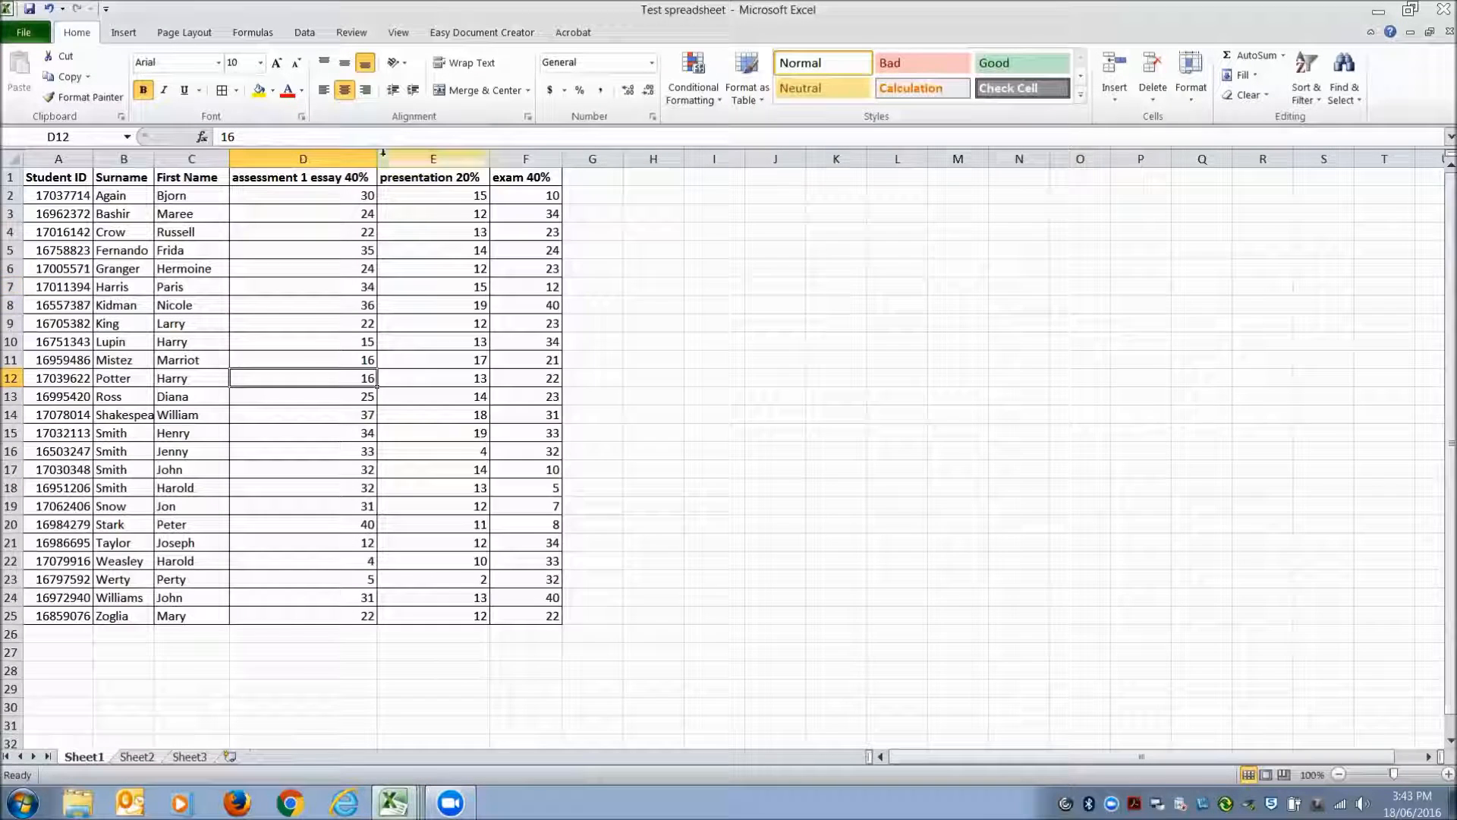
{"action": "left_click", "coordinate": [466, 197]}
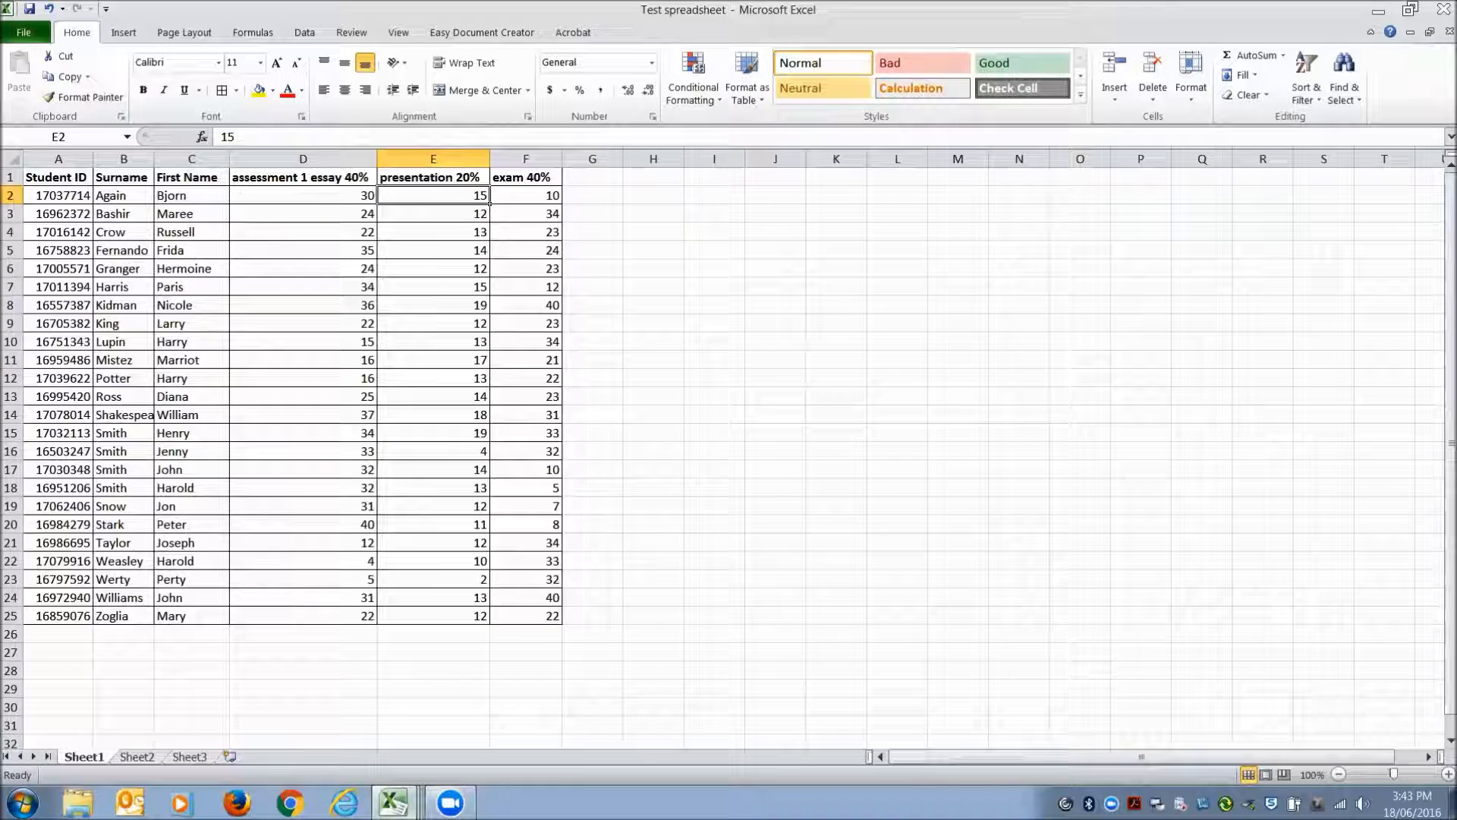
Switch back to Book2 and fill the D7 lookup formula down the presentation column to D29
{"action": "left_click", "coordinate": [393, 802]}
{"action": "left_click", "coordinate": [275, 764]}
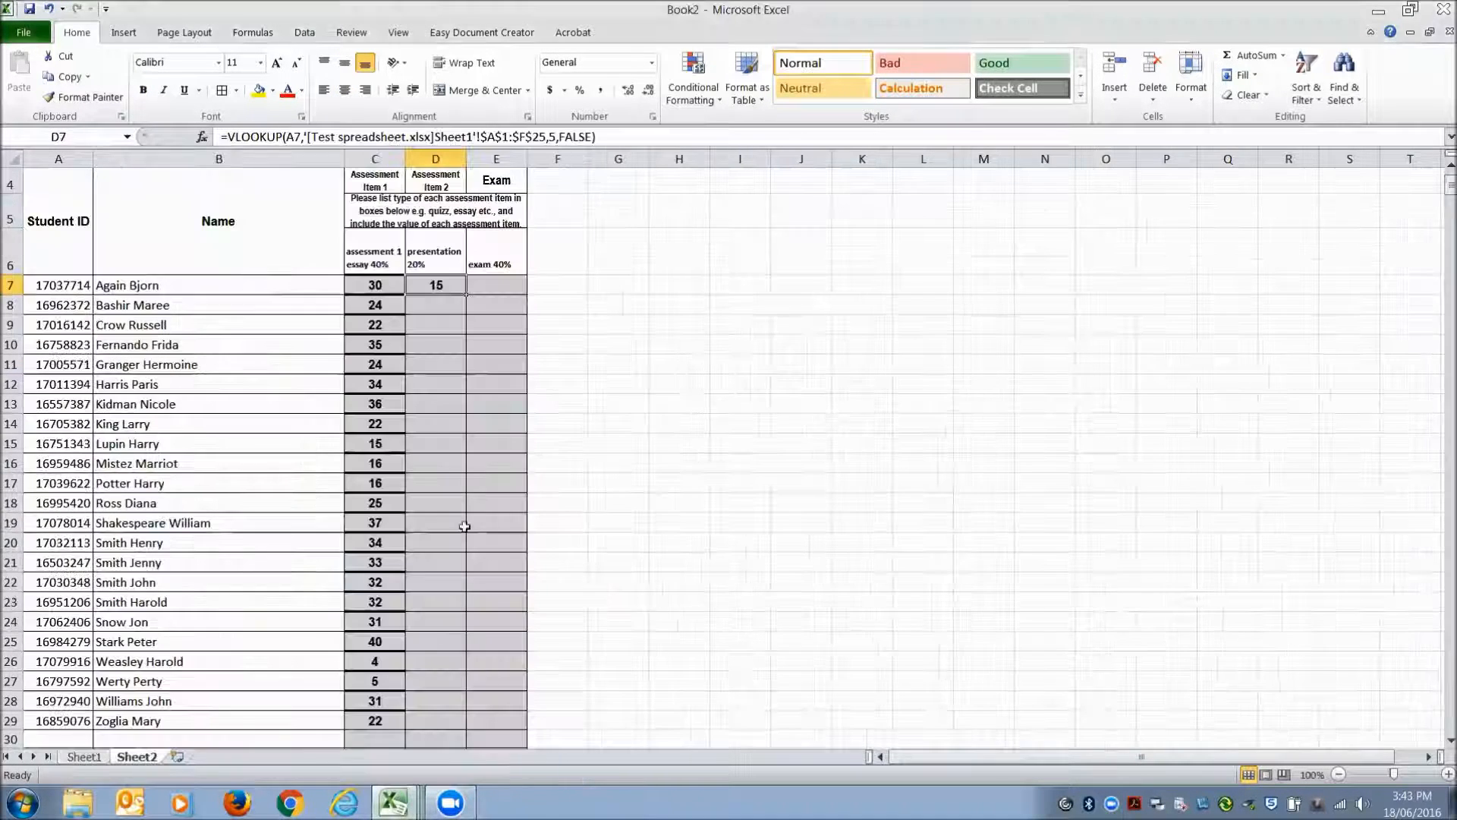
{"action": "double_click", "coordinate": [466, 295]}
{"action": "scroll", "coordinate": [721, 349], "scroll_direction": "down", "scroll_amount": 2}
{"action": "scroll", "coordinate": [721, 348], "scroll_direction": "up", "scroll_amount": 3}
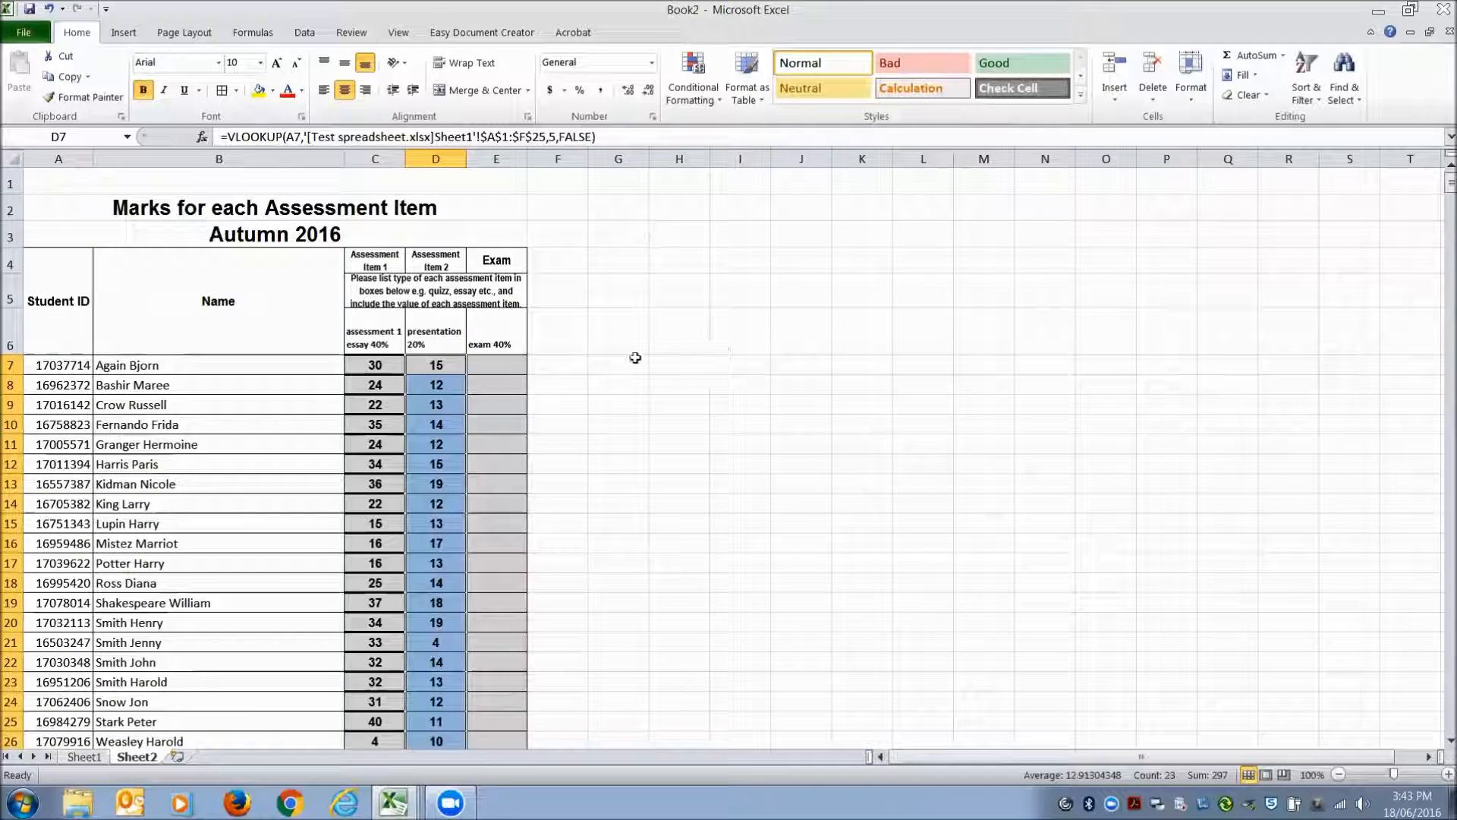
{"action": "scroll", "coordinate": [458, 549], "scroll_direction": "down", "scroll_amount": 2}
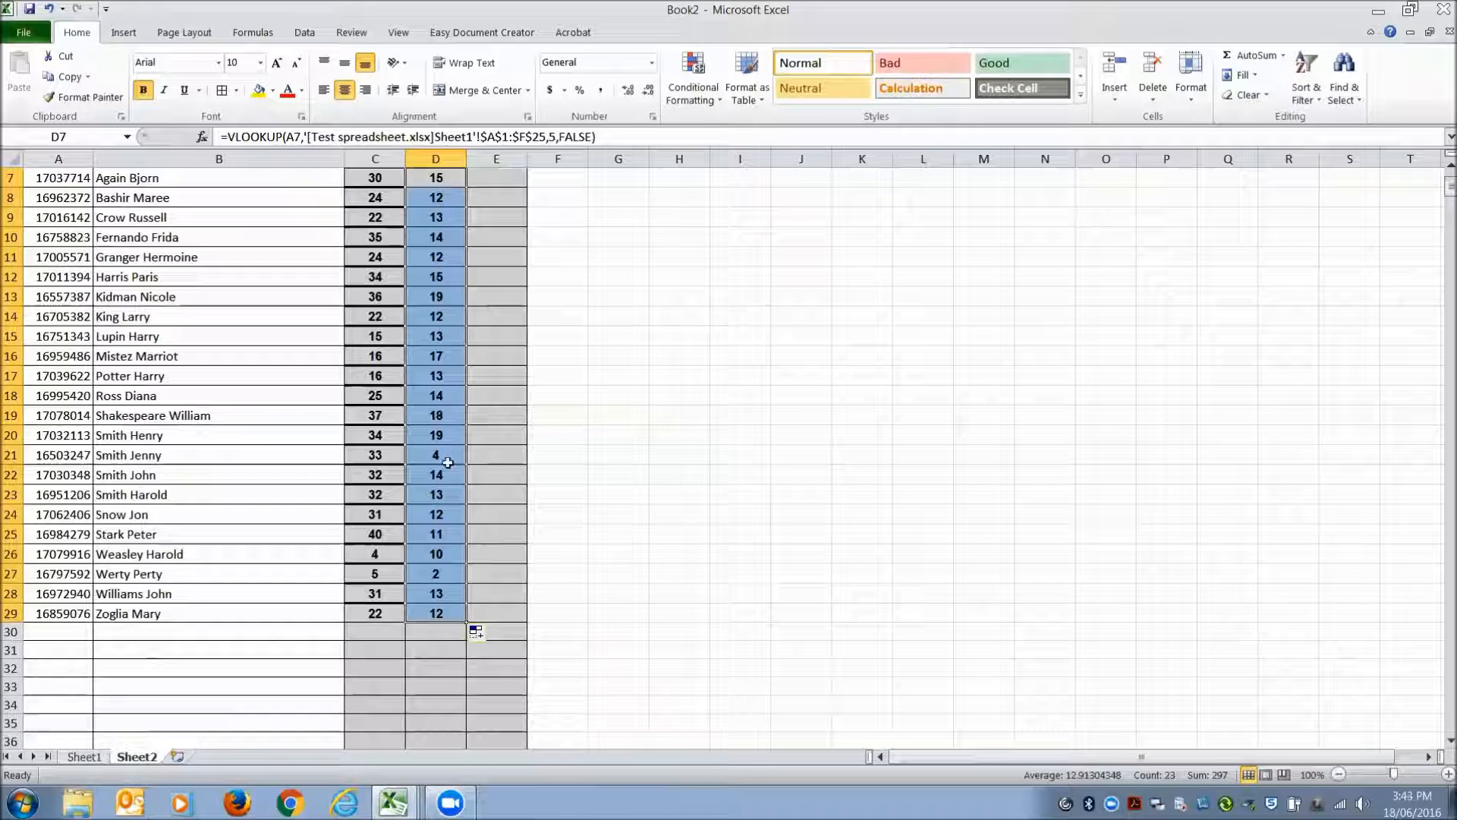
{"action": "scroll", "coordinate": [442, 414], "scroll_direction": "up", "scroll_amount": 2}
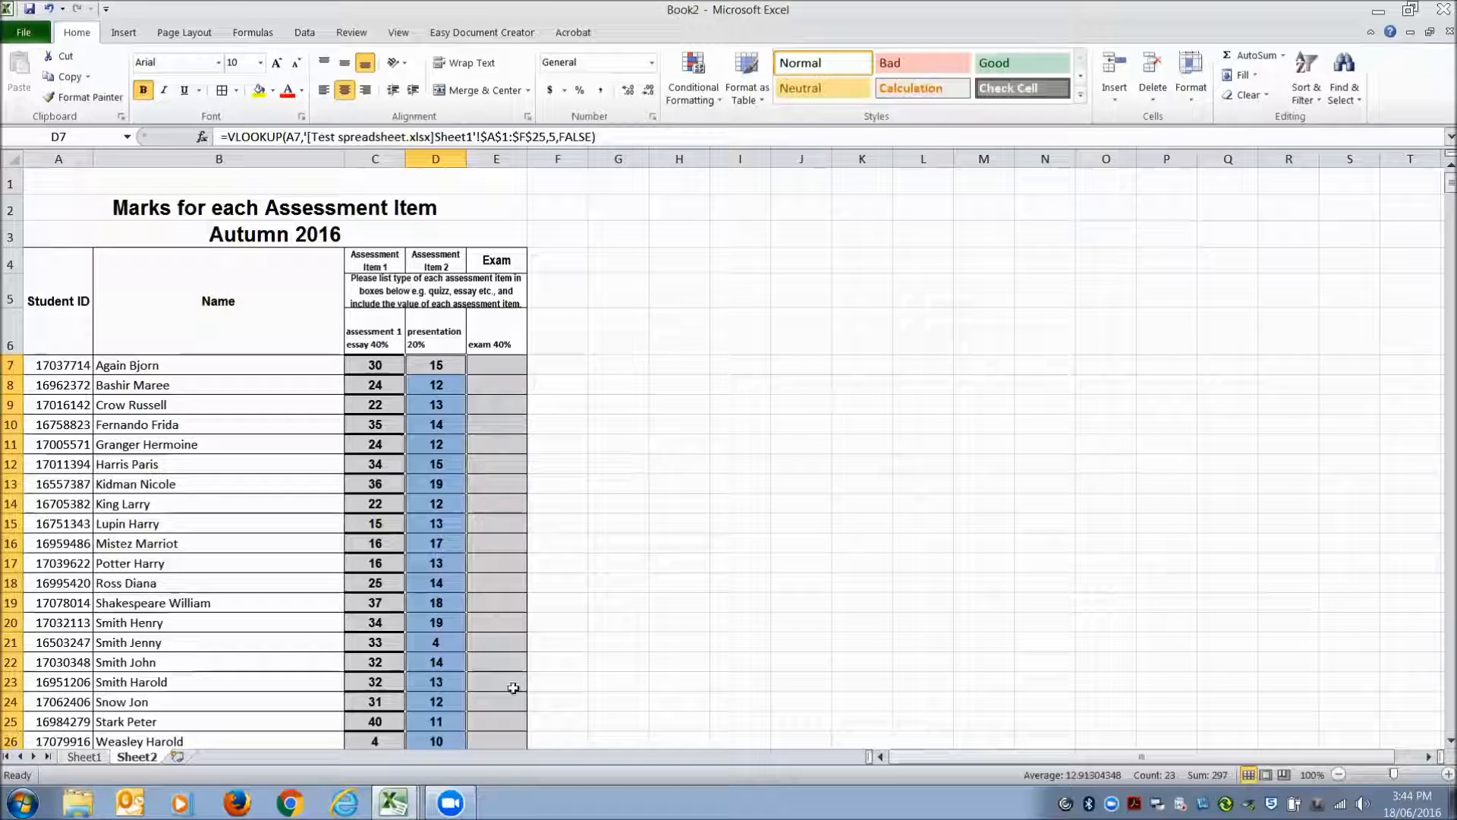
Compare a filled presentation mark with the same student's mark in E14 of Test spreadsheet
{"action": "left_click", "coordinate": [394, 802]}
{"action": "left_click", "coordinate": [280, 696]}
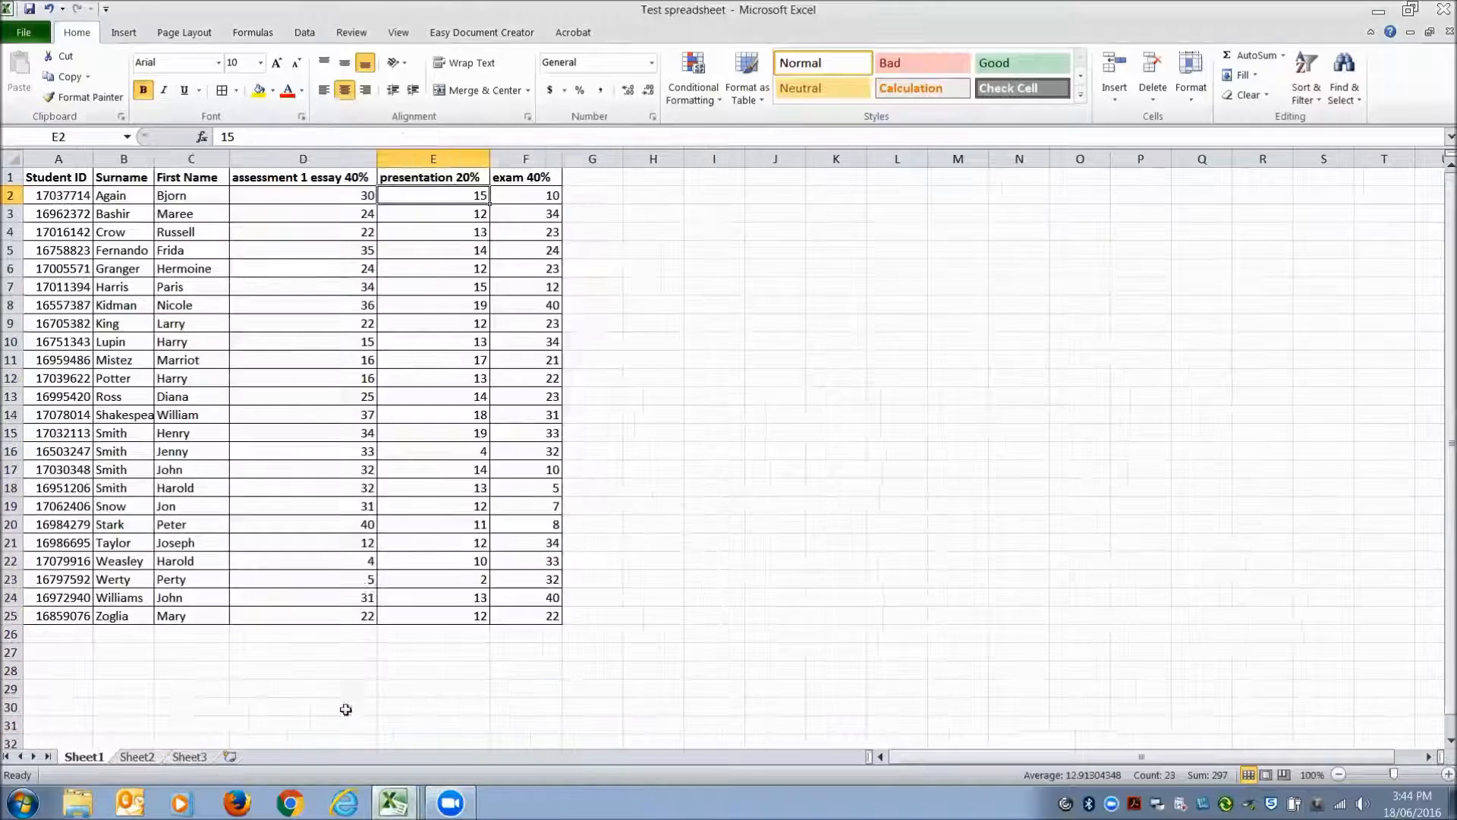
{"action": "left_click", "coordinate": [451, 415]}
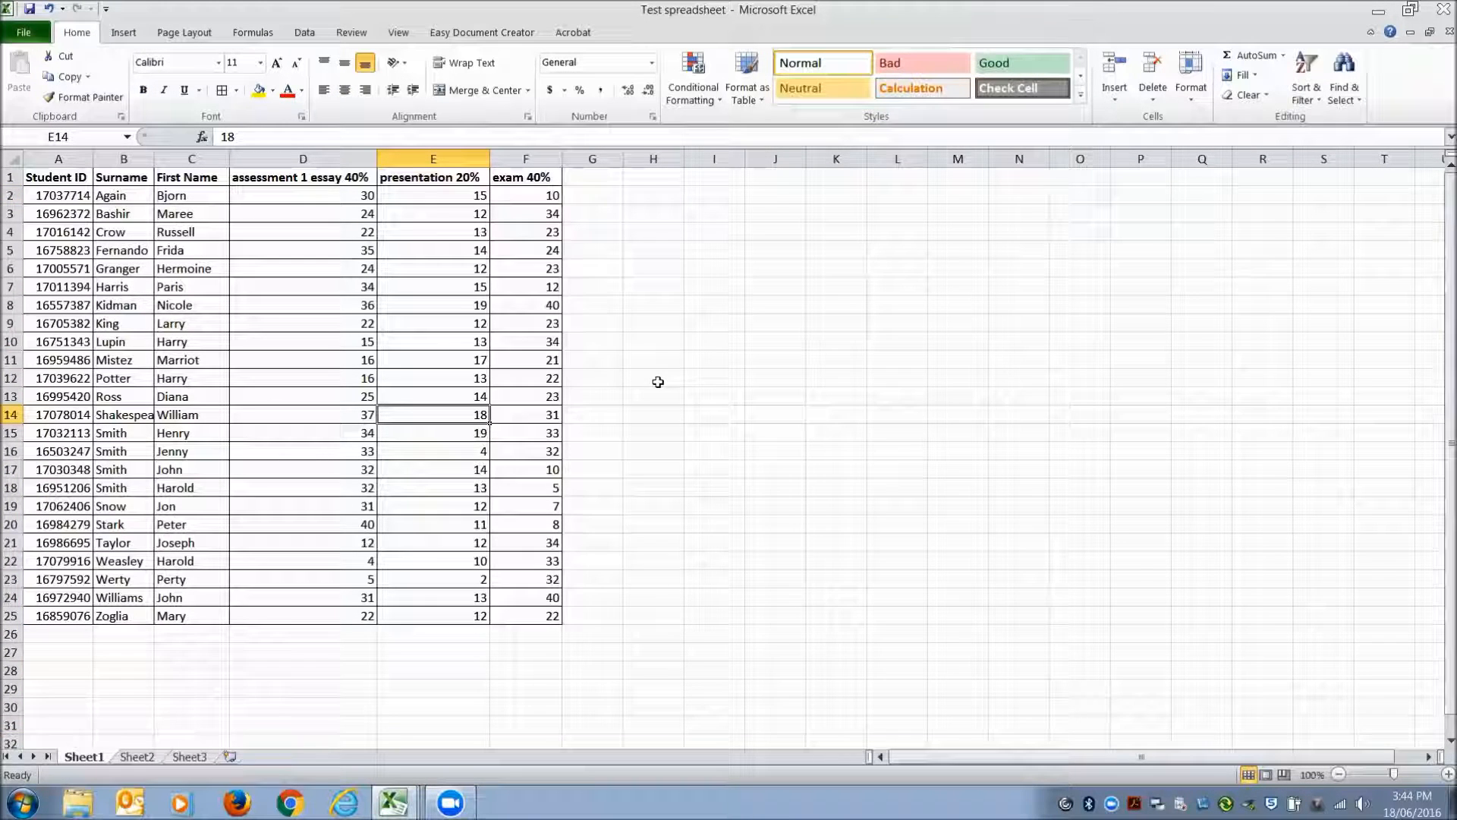
Switch back to Book2 and start a VLOOKUP in E7, the first exam mark, with A7 as lookup value
{"action": "left_click", "coordinate": [393, 802]}
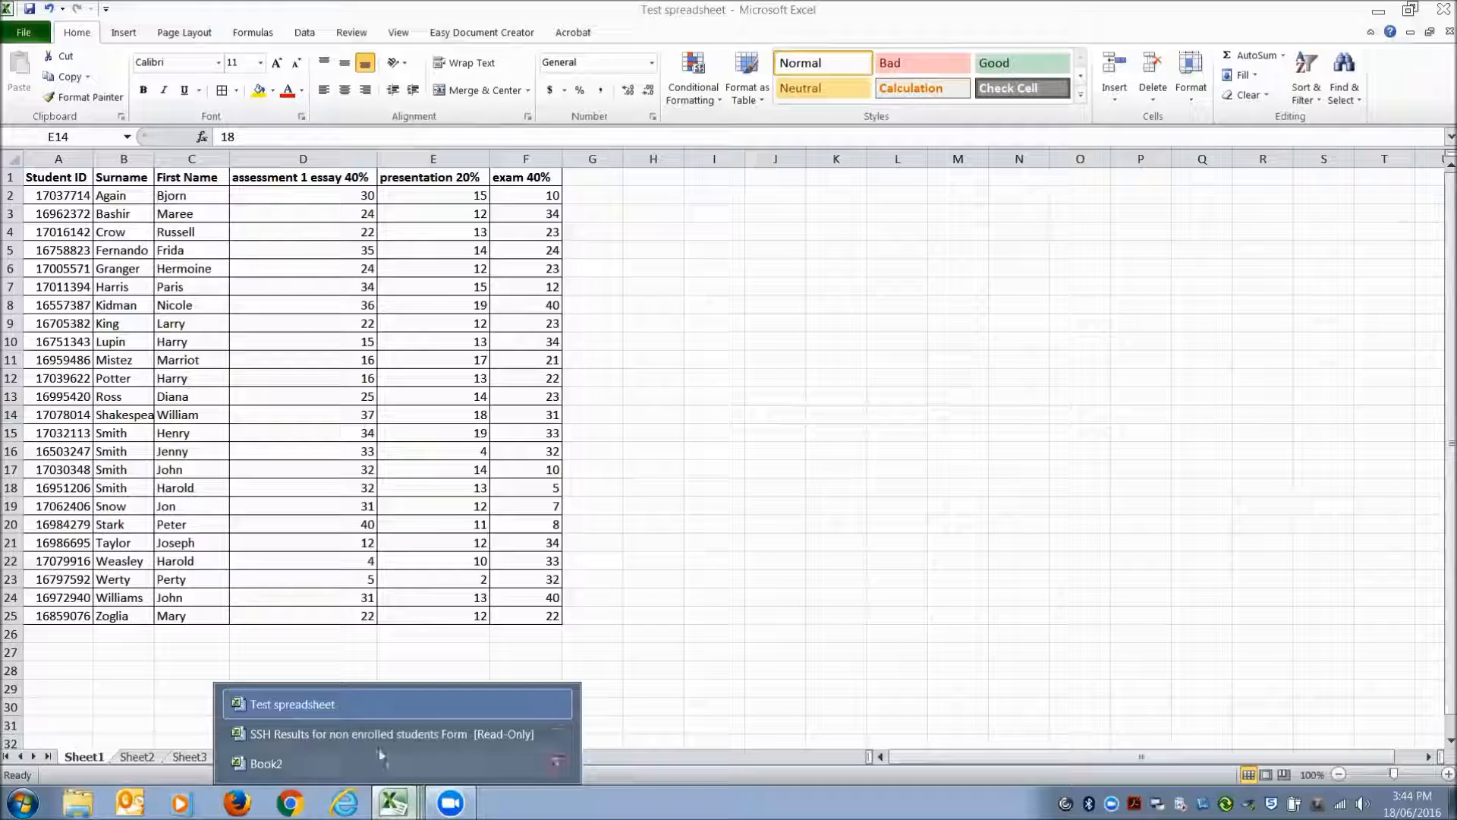
{"action": "left_click", "coordinate": [285, 764]}
{"action": "left_click", "coordinate": [489, 365]}
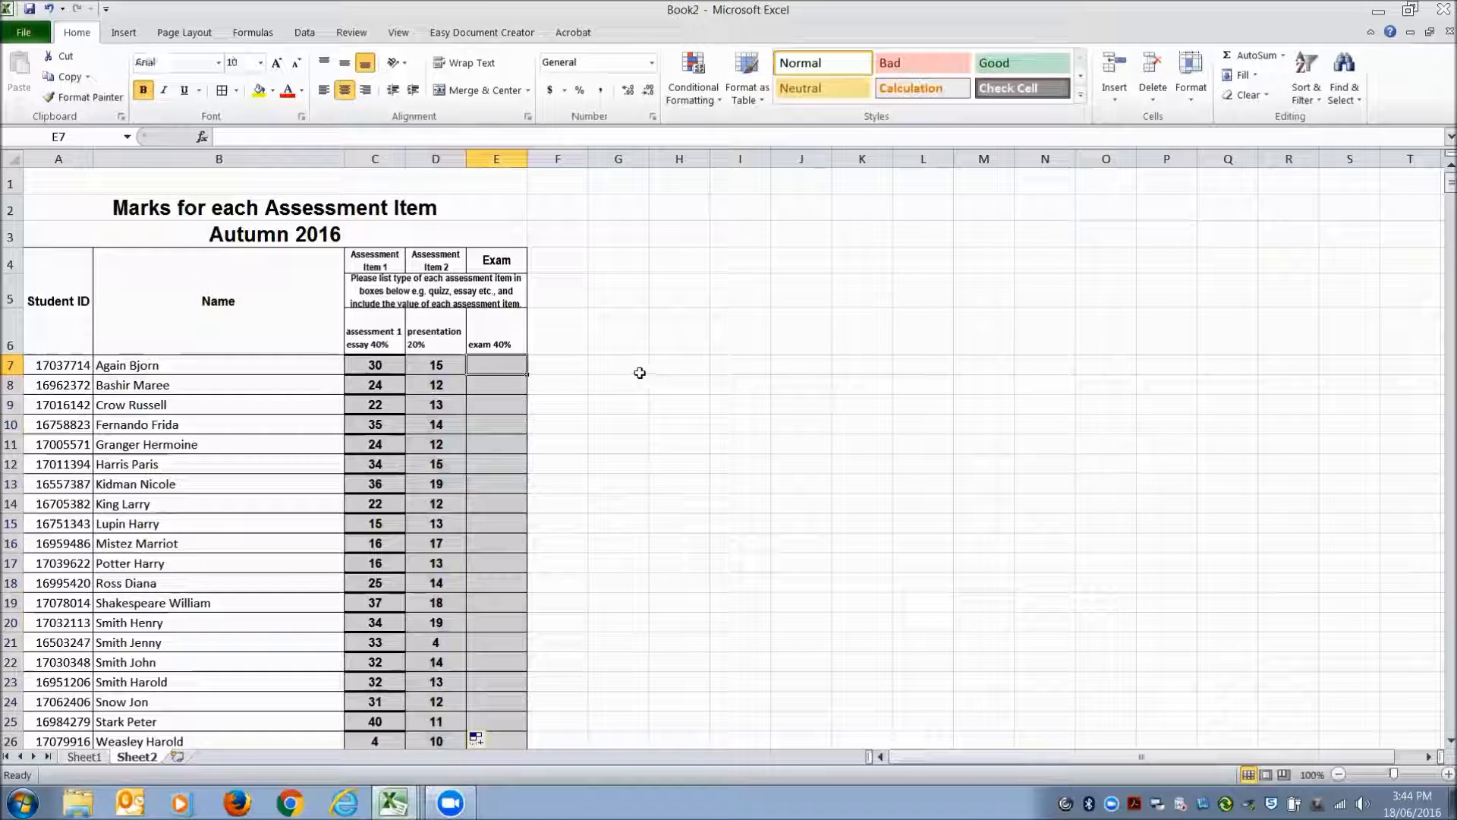
{"action": "left_click", "coordinate": [202, 137]}
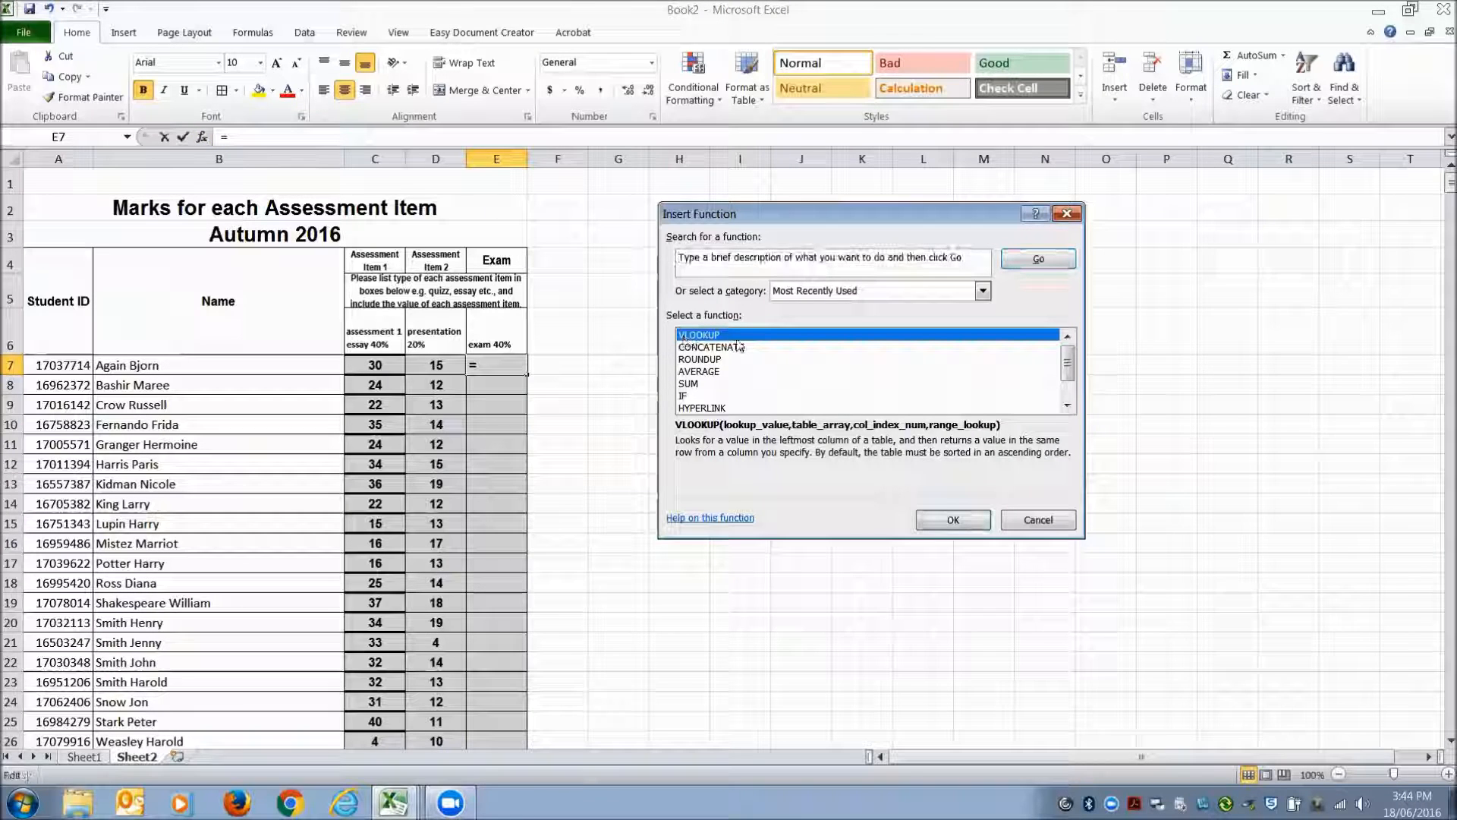
{"action": "left_click", "coordinate": [945, 521]}
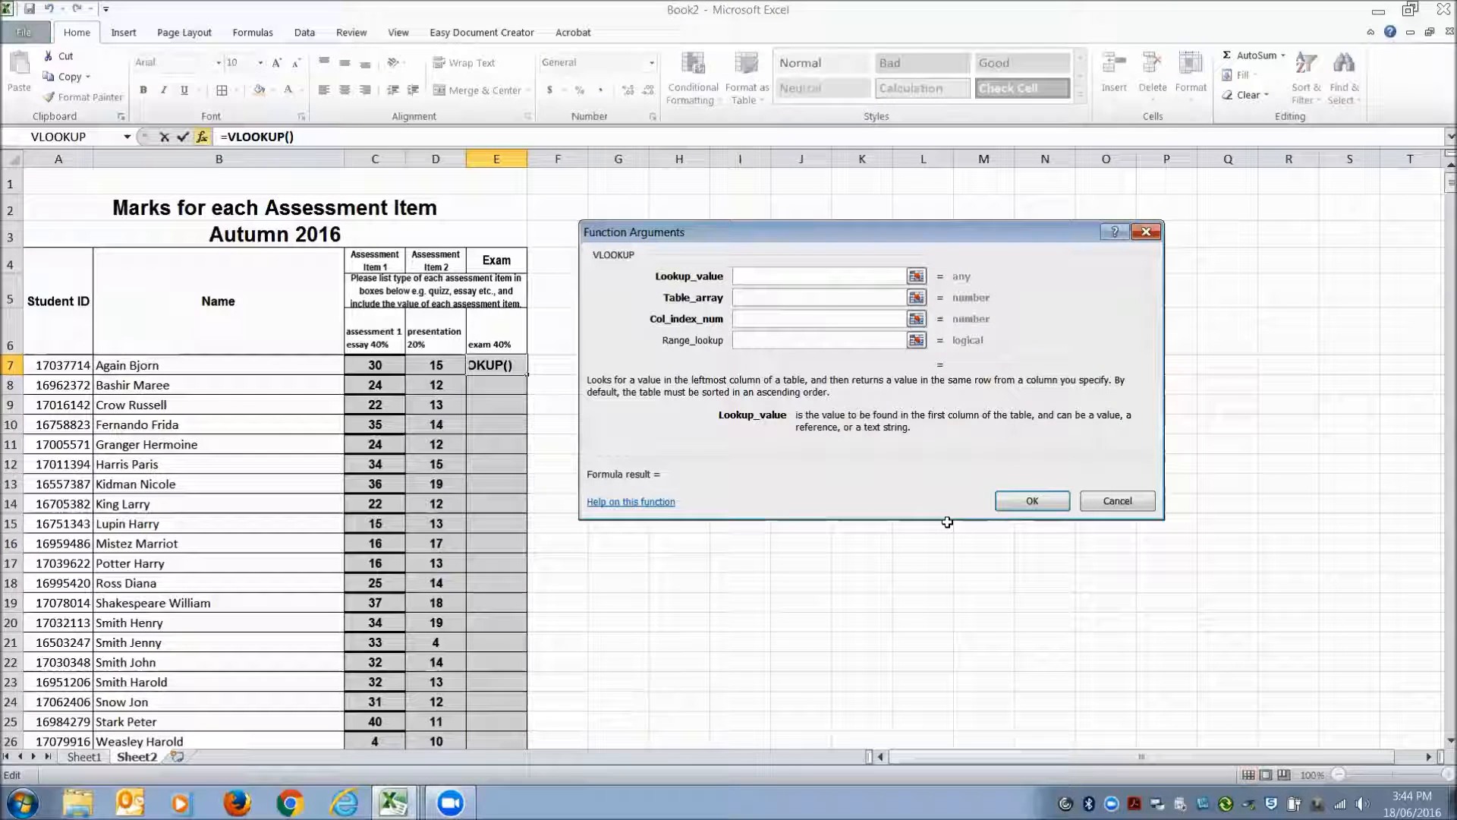
{"action": "left_click", "coordinate": [67, 374]}
Set the E7 lookup's table array to $A$1:$F$25 on Sheet1 of Test spreadsheet
{"action": "left_click", "coordinate": [748, 298]}
{"action": "mouse_move", "coordinate": [393, 802]}
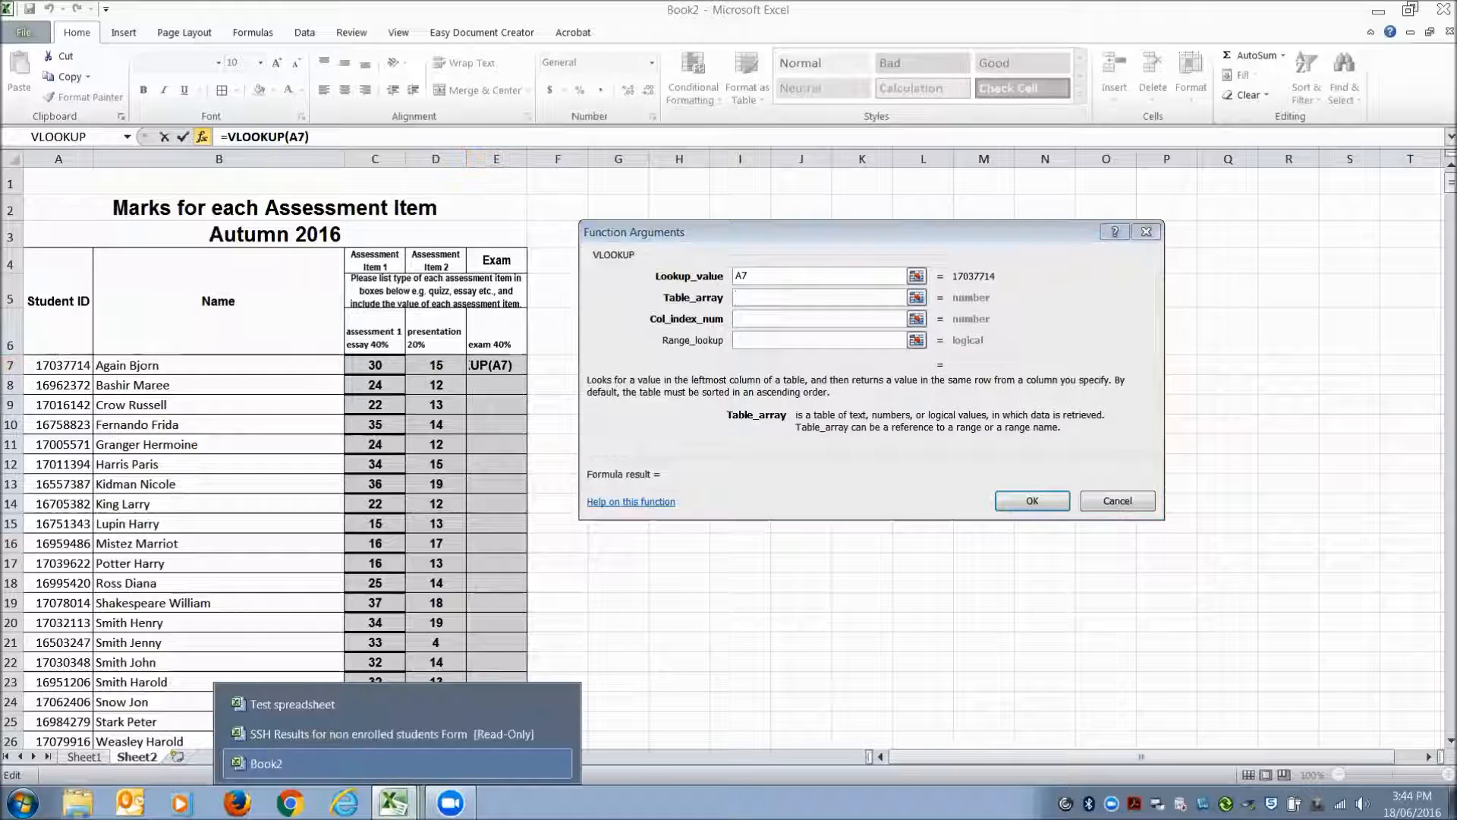
{"action": "left_click", "coordinate": [313, 708]}
{"action": "left_click_drag", "start_coordinate": [38, 178], "coordinate": [539, 616]}
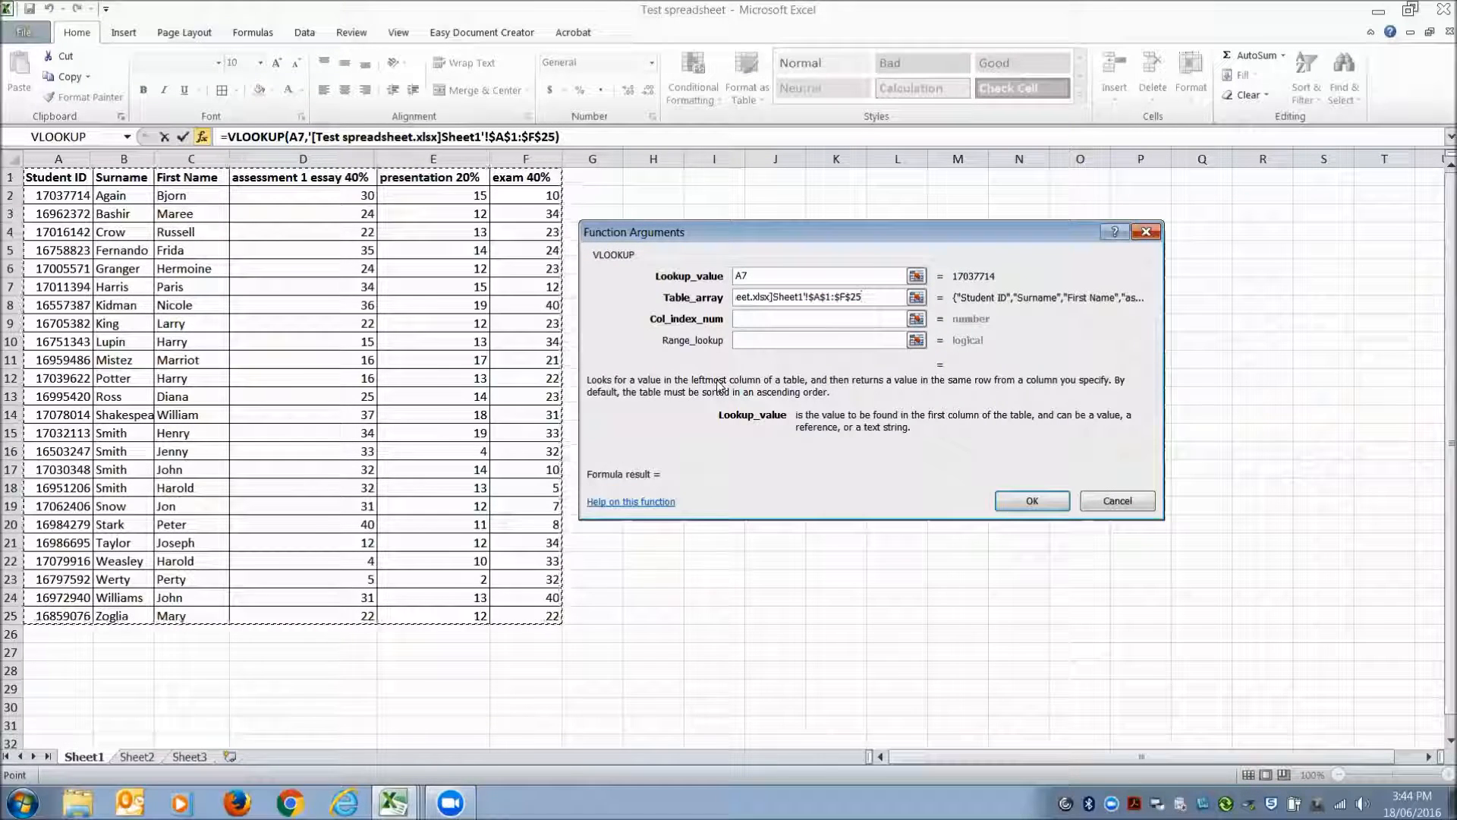
Complete the E7 lookup with column index 6, the exam column of Test spreadsheet, and range lookup FALSE
{"action": "left_click", "coordinate": [752, 317]}
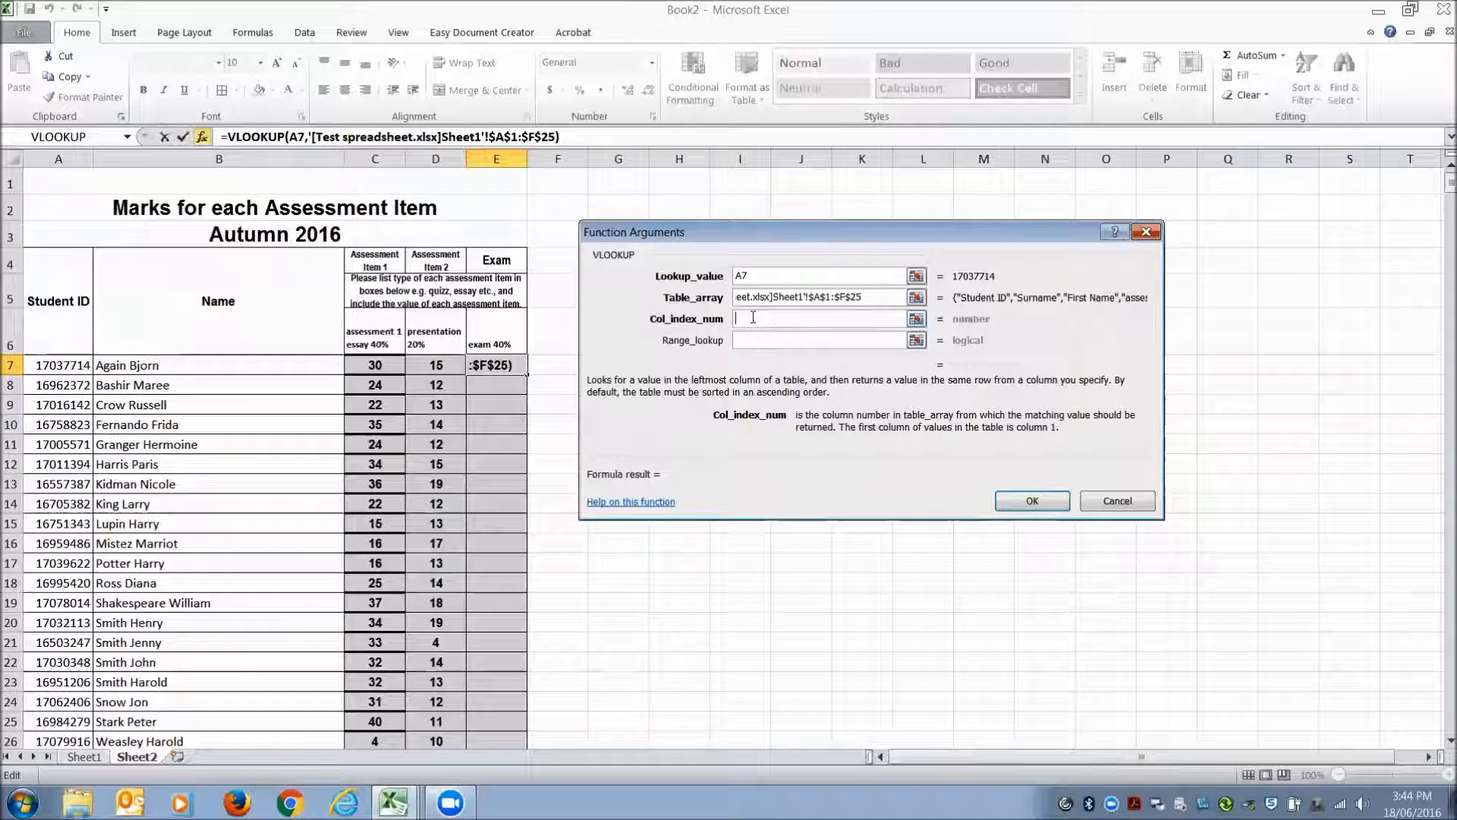
{"action": "left_click", "coordinate": [393, 802]}
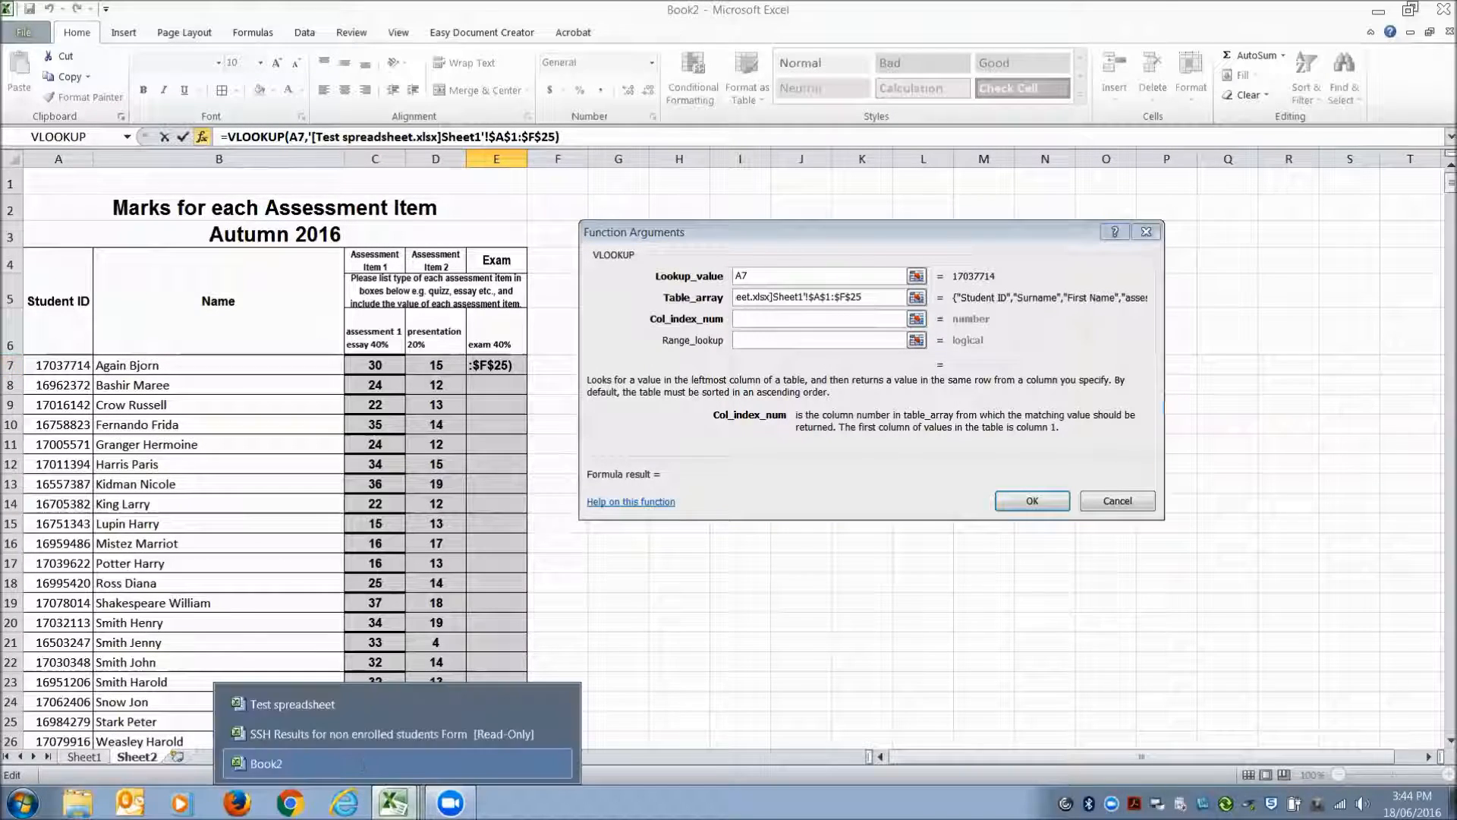
{"action": "left_click", "coordinate": [326, 706]}
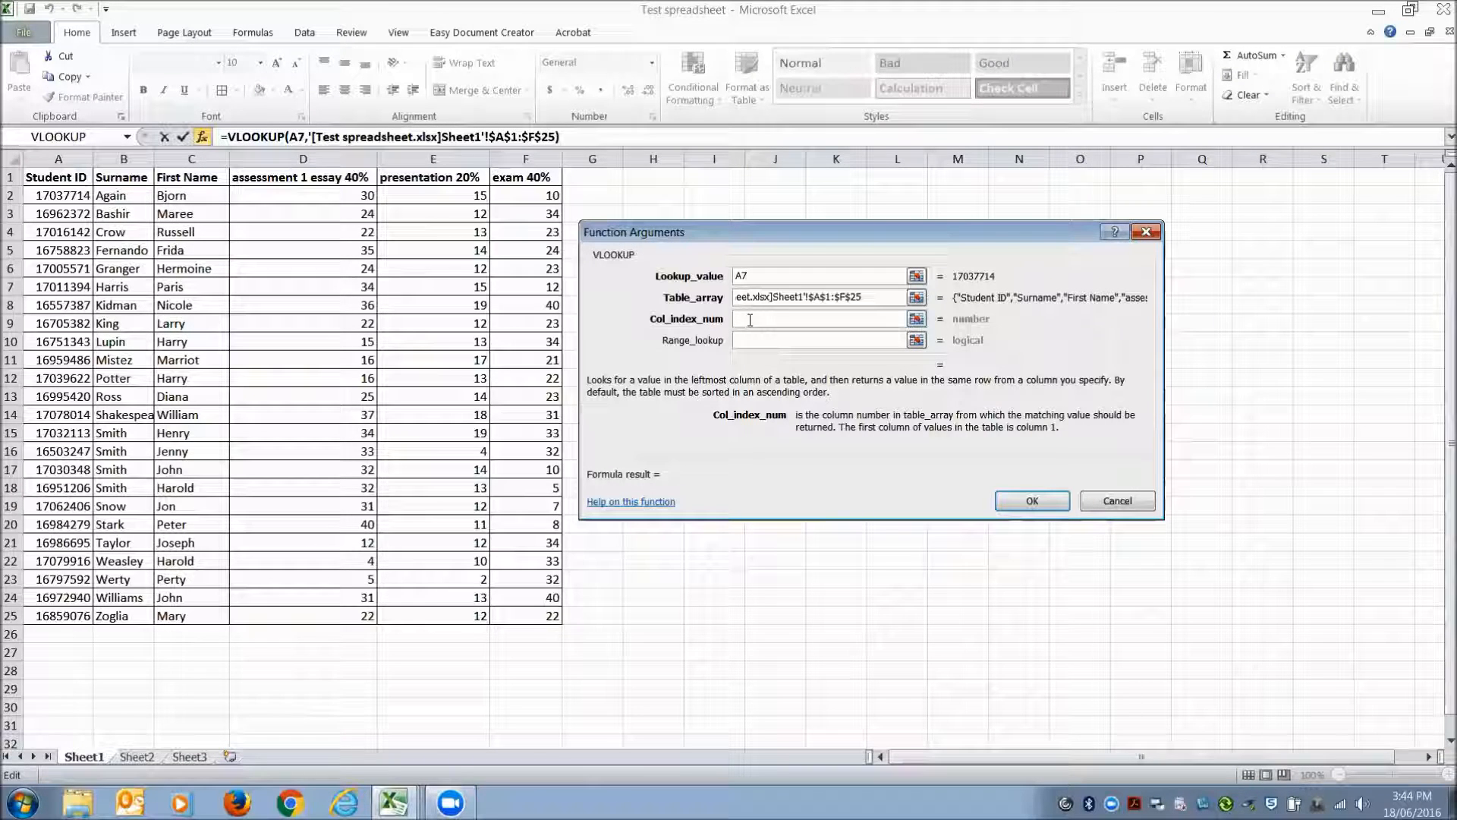
{"action": "type", "text": "6"}
{"action": "left_click", "coordinate": [747, 342]}
{"action": "type", "text": "false"}
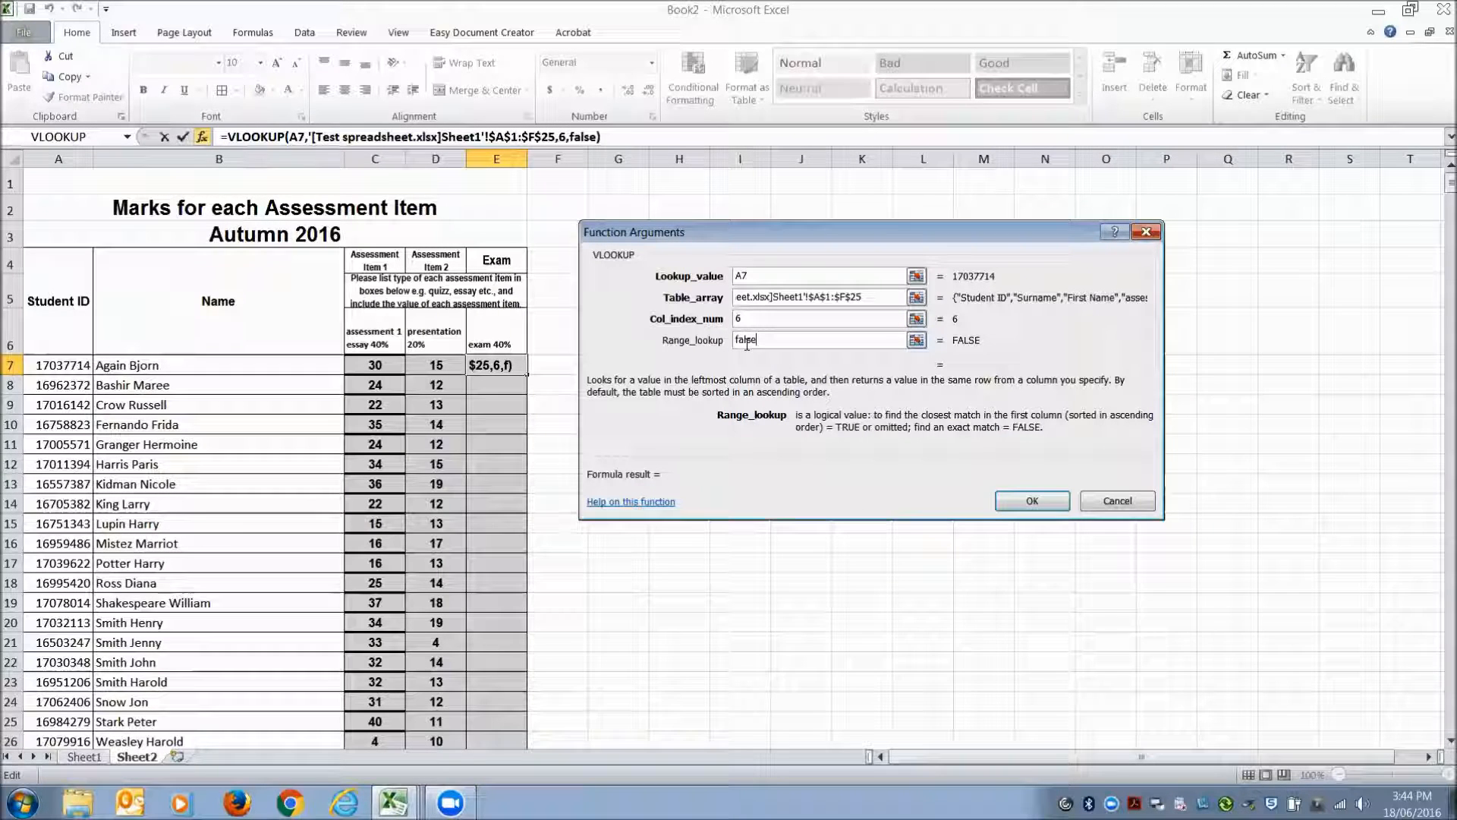
{"action": "left_click", "coordinate": [1022, 495]}
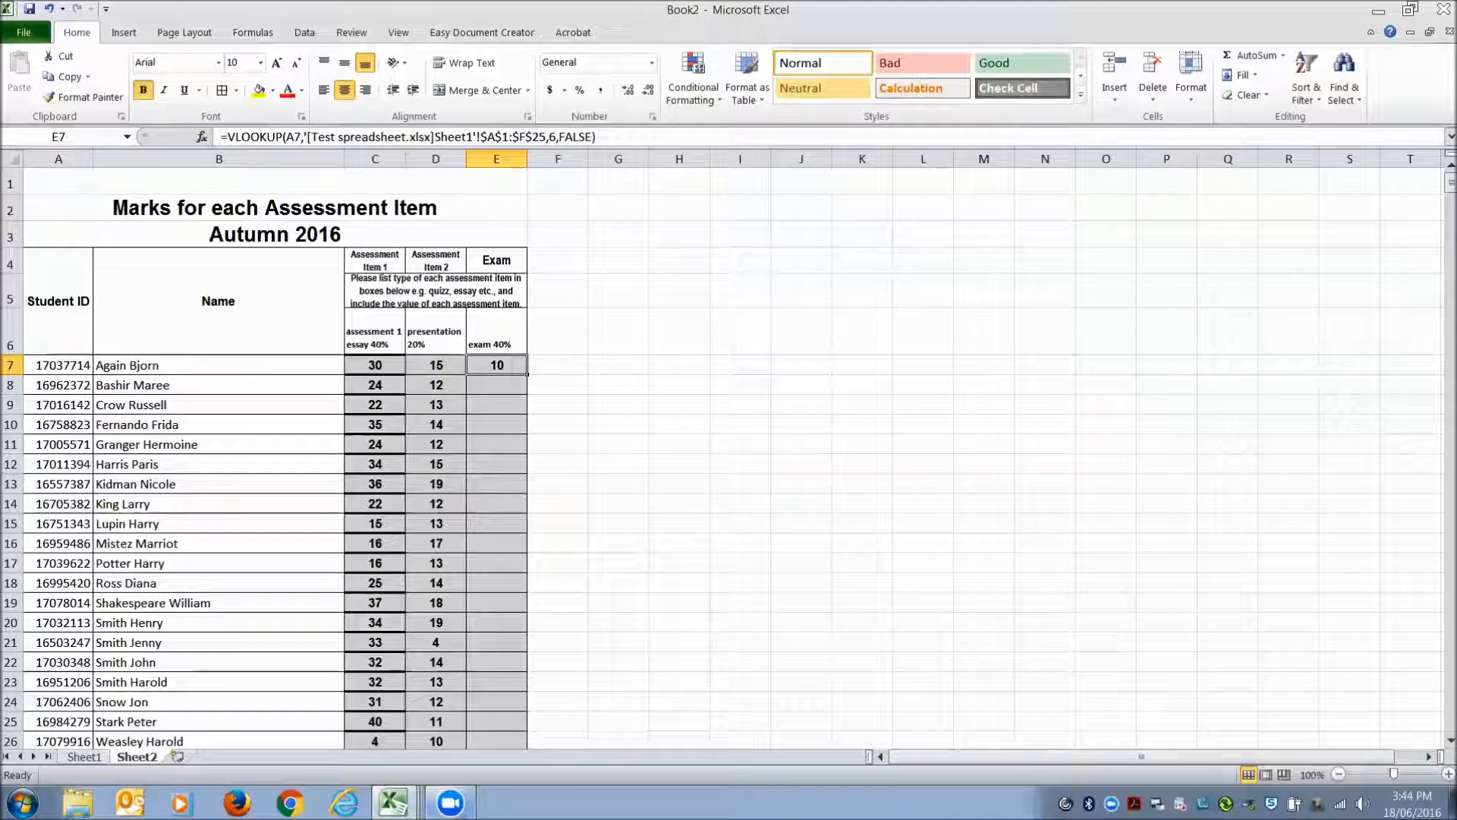
Compare the first student's exam mark with F2 of Test spreadsheet
{"action": "left_click", "coordinate": [393, 802]}
{"action": "left_click", "coordinate": [331, 706]}
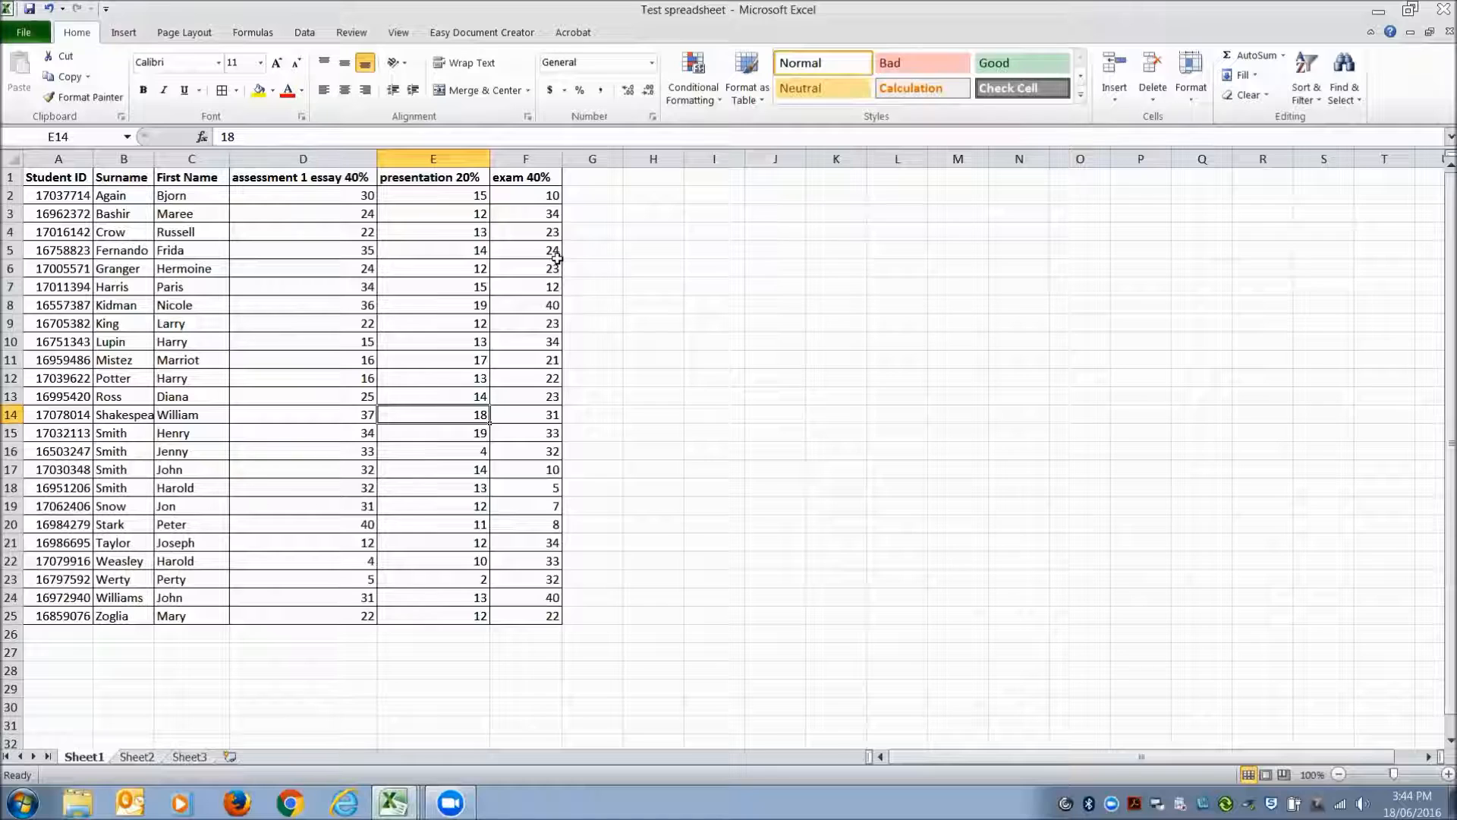
{"action": "left_click", "coordinate": [539, 194]}
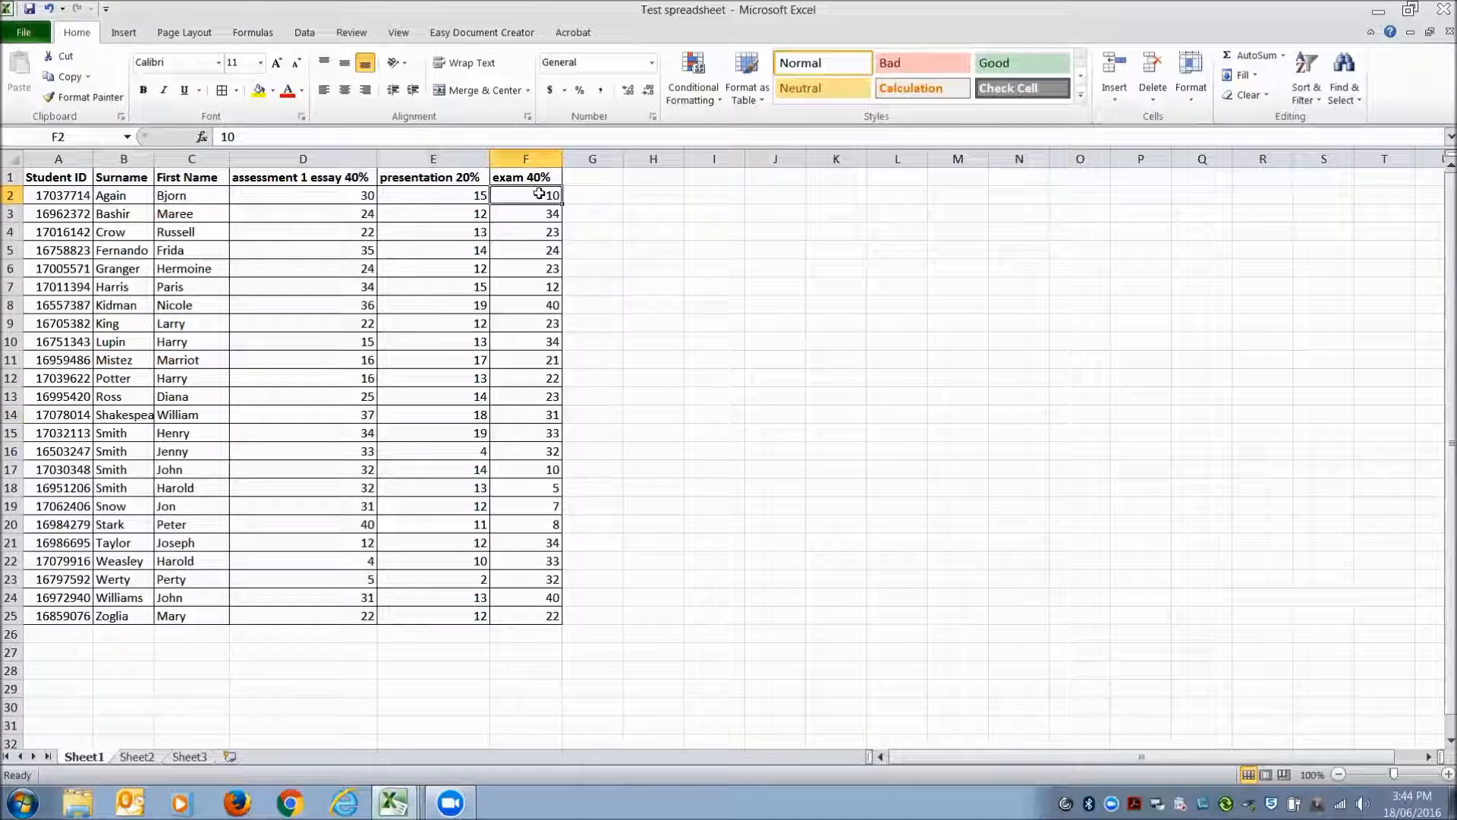
Switch back to Book2 and fill the E7 lookup formula down the exam column to E29
{"action": "left_click", "coordinate": [394, 802]}
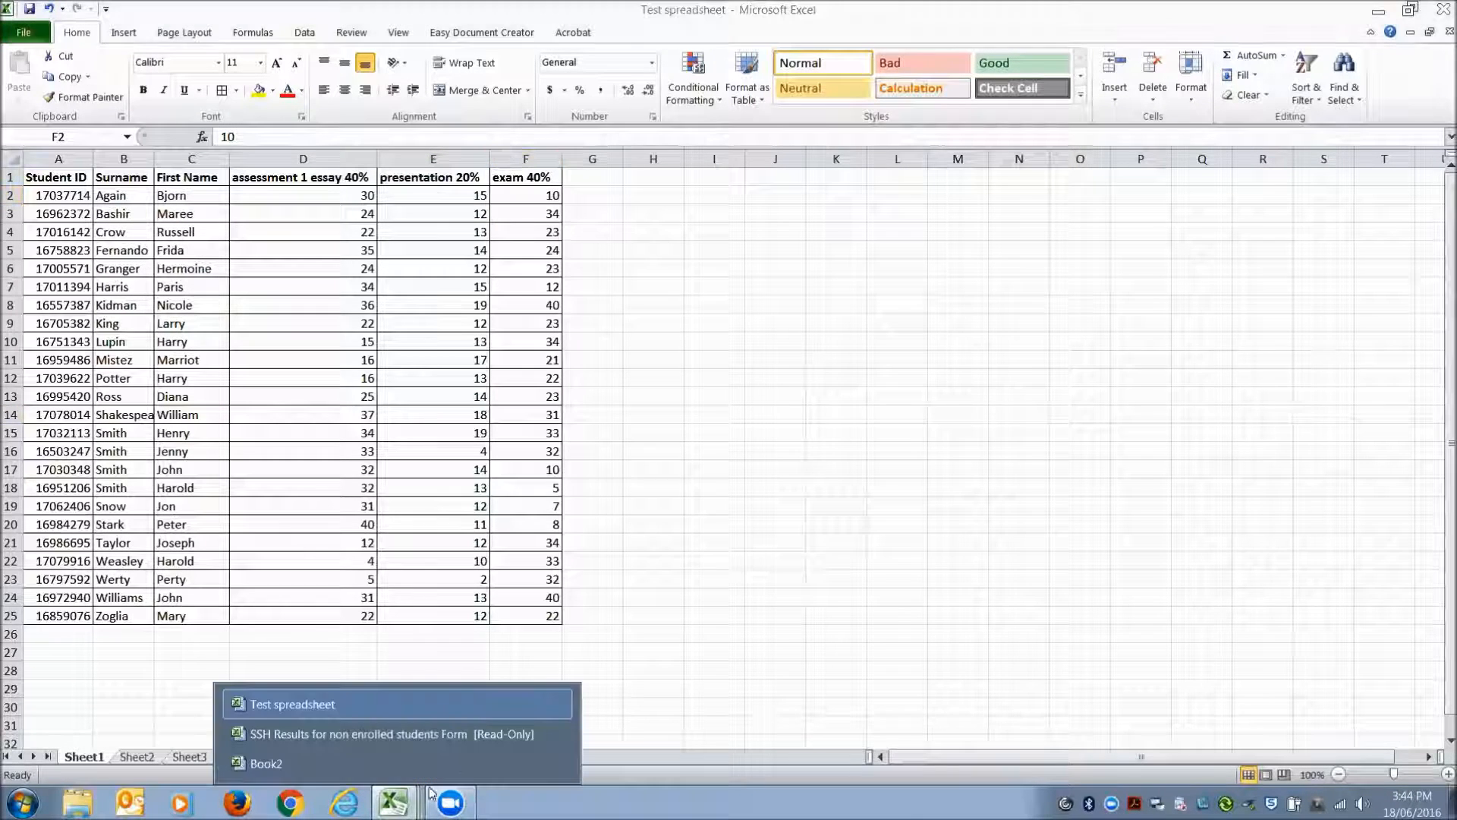
{"action": "left_click", "coordinate": [266, 763]}
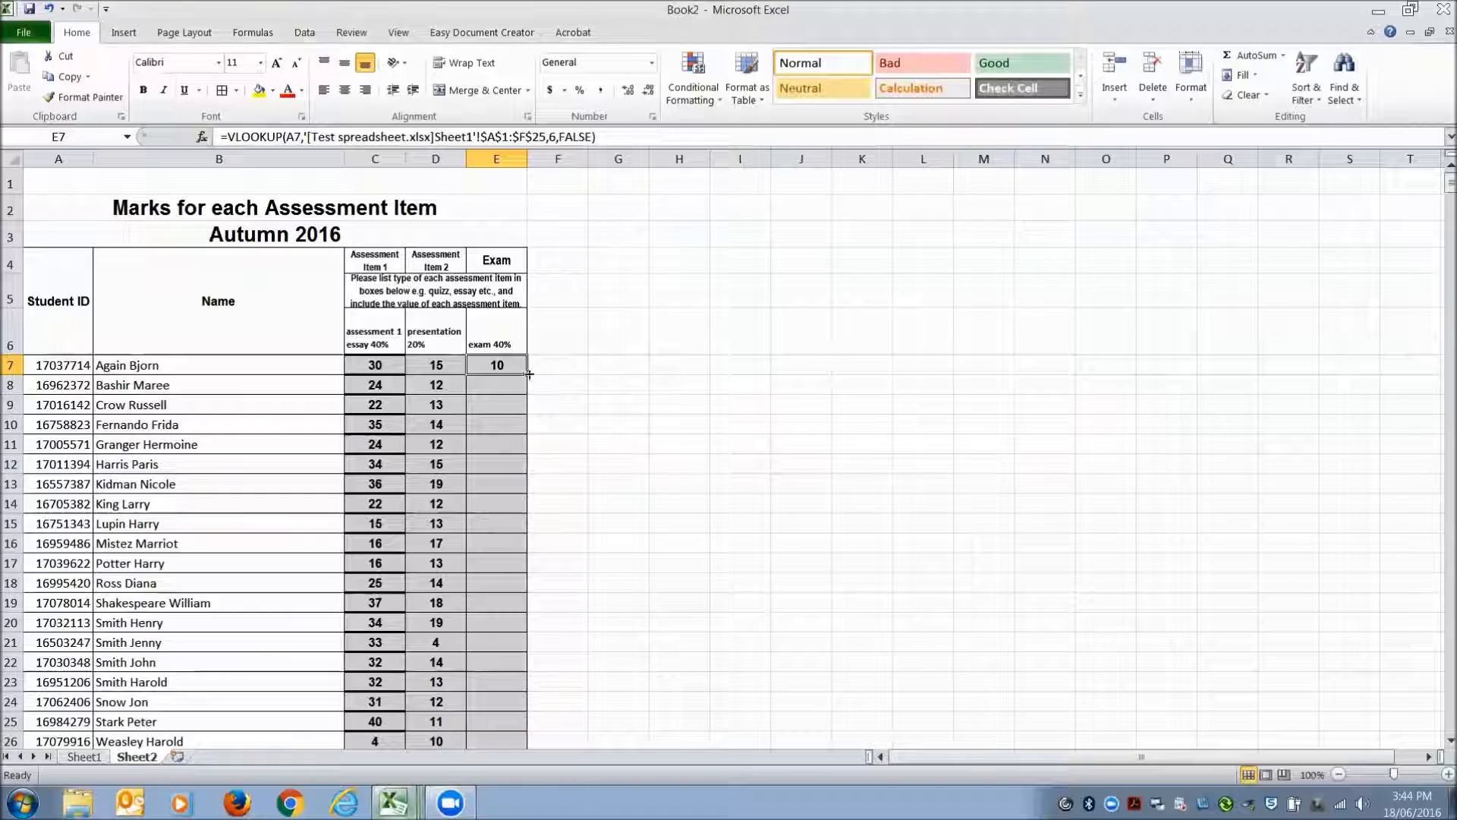
{"action": "left_click_drag", "start_coordinate": [526, 373], "coordinate": [503, 719]}
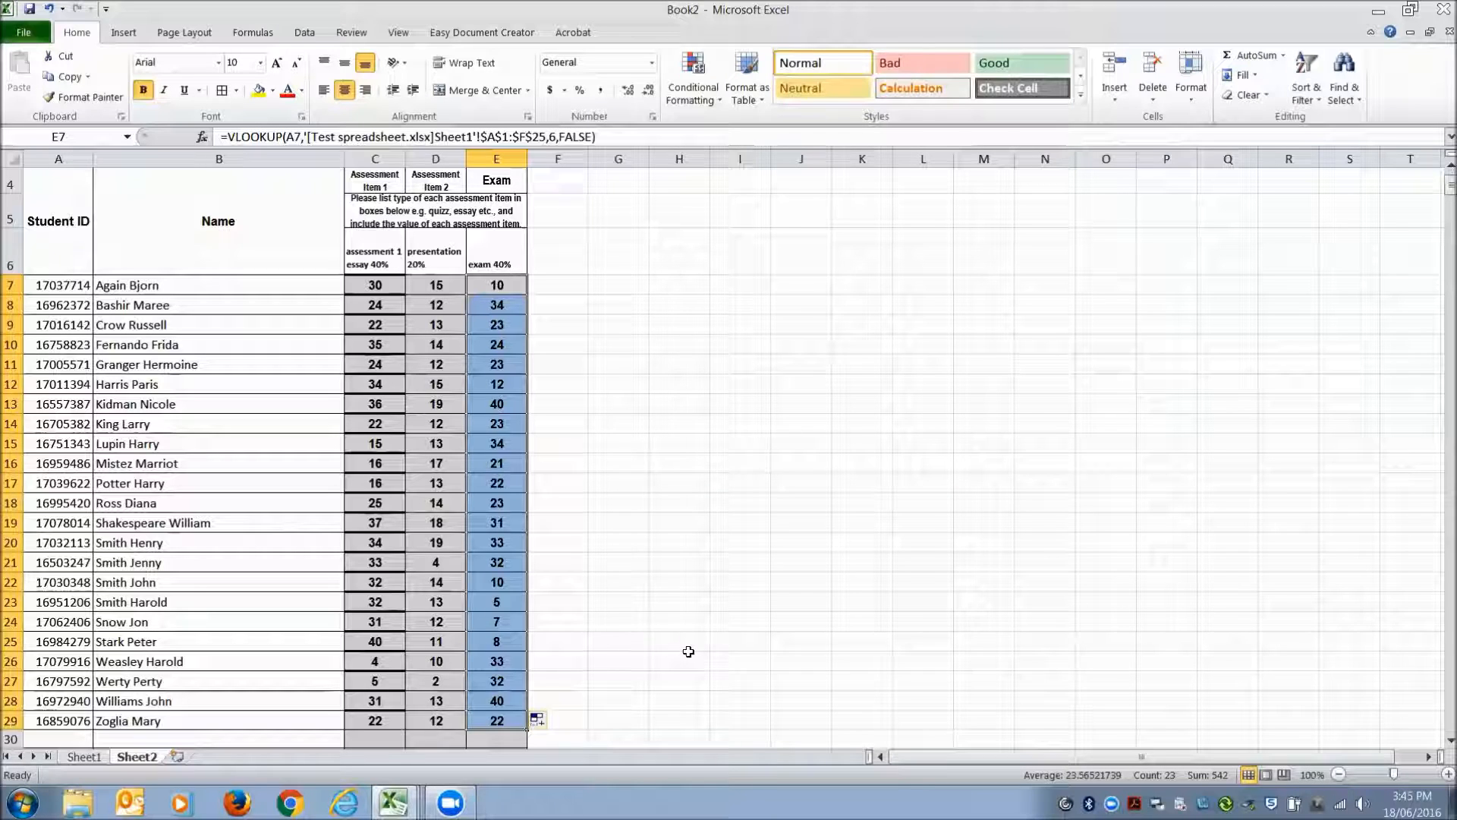
{"action": "left_click", "coordinate": [598, 605]}
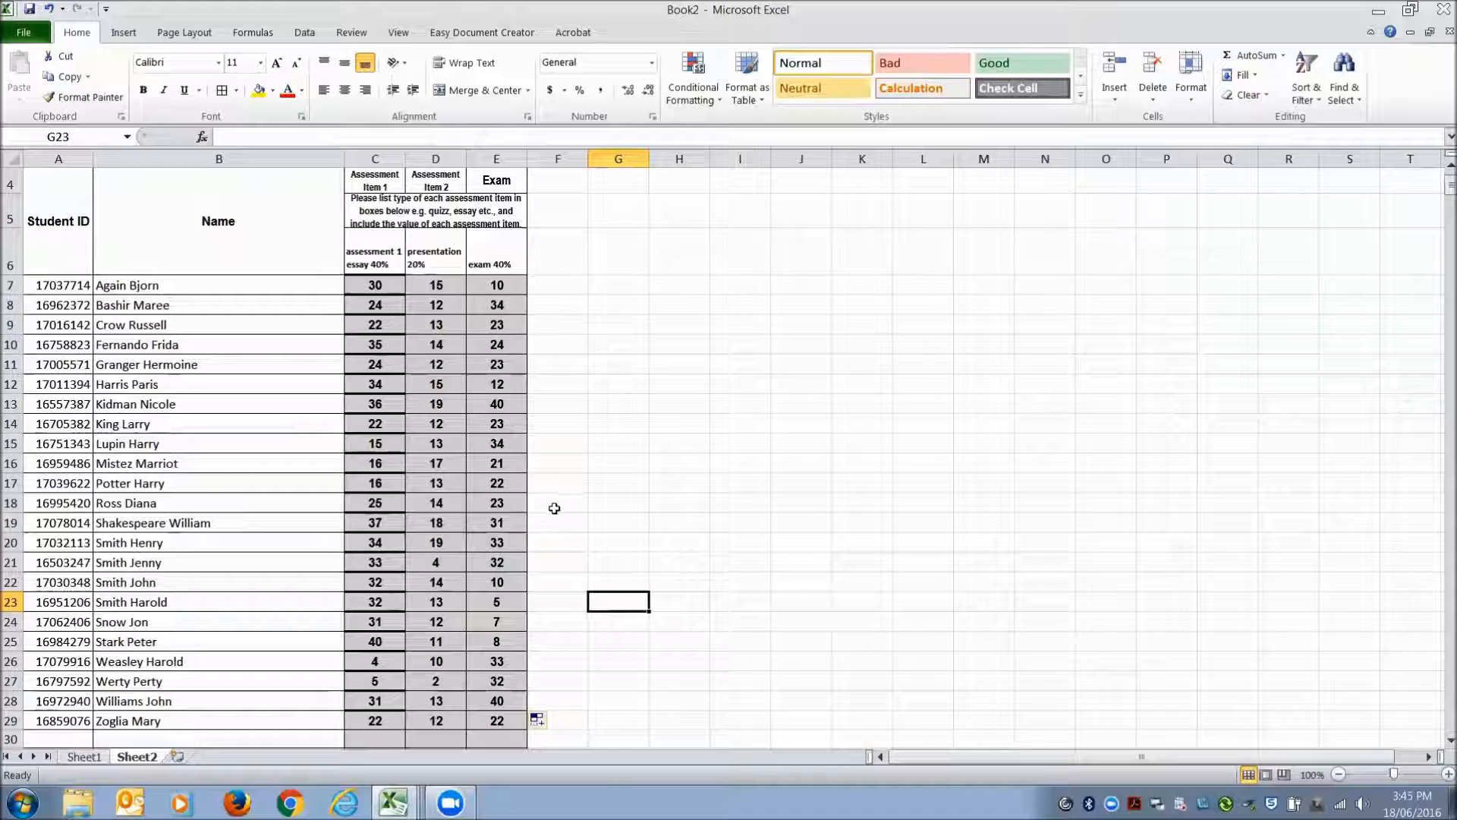
Compare the filled exam mark in E12 with the same student's mark in F7 of Test spreadsheet
{"action": "left_click", "coordinate": [507, 386]}
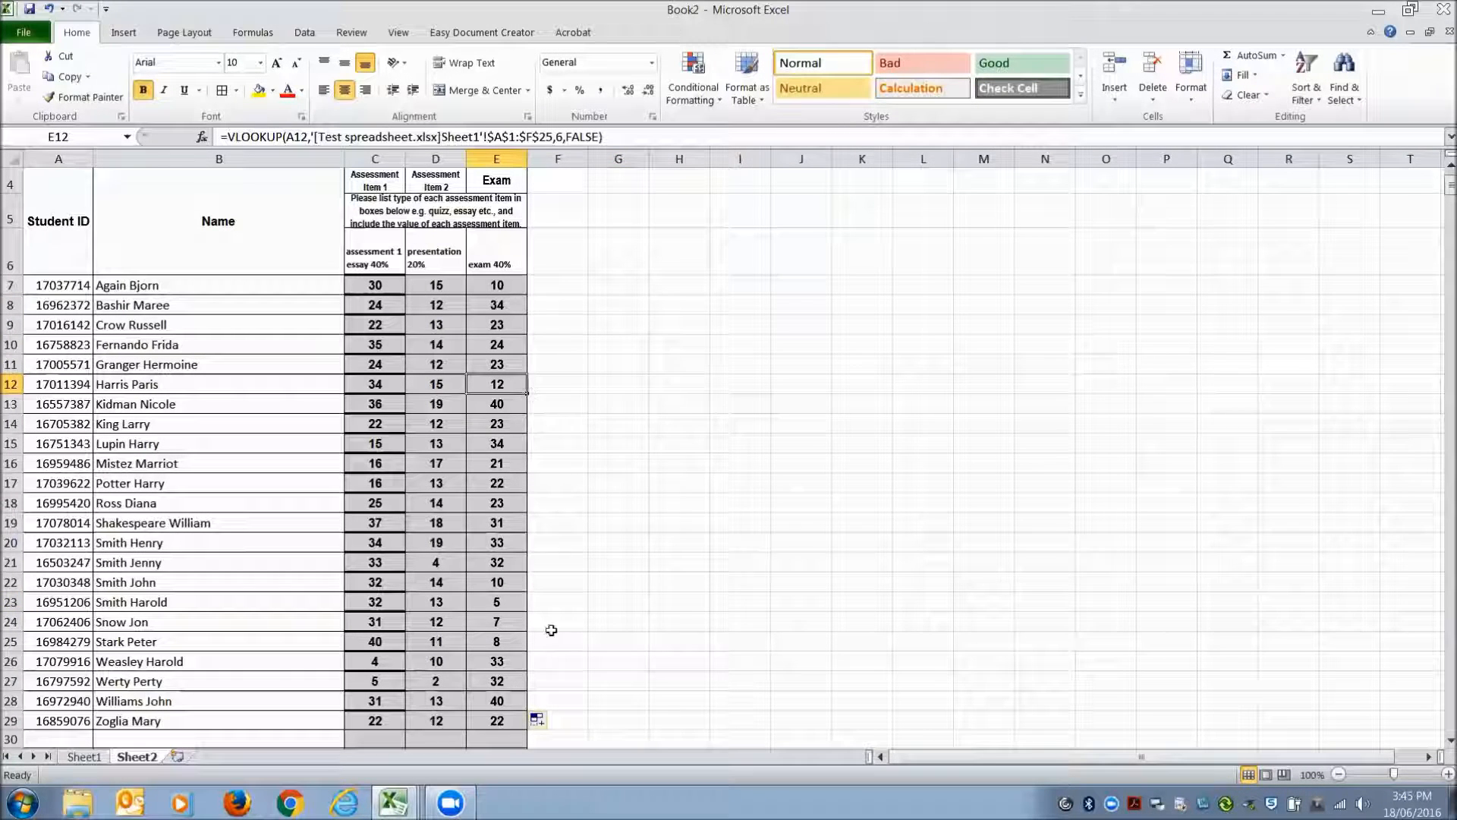
{"action": "left_click", "coordinate": [395, 802]}
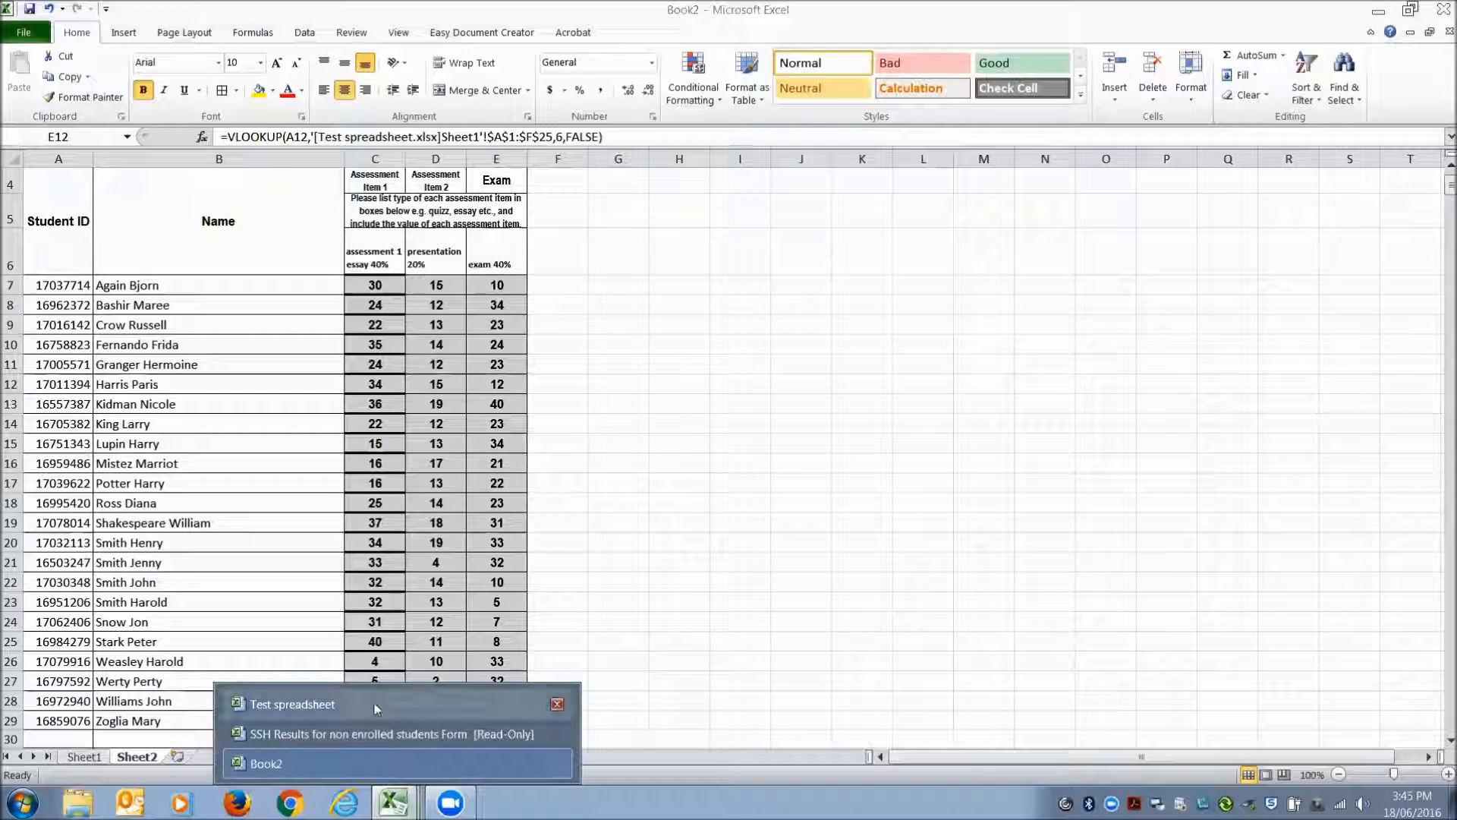
{"action": "left_click", "coordinate": [394, 704]}
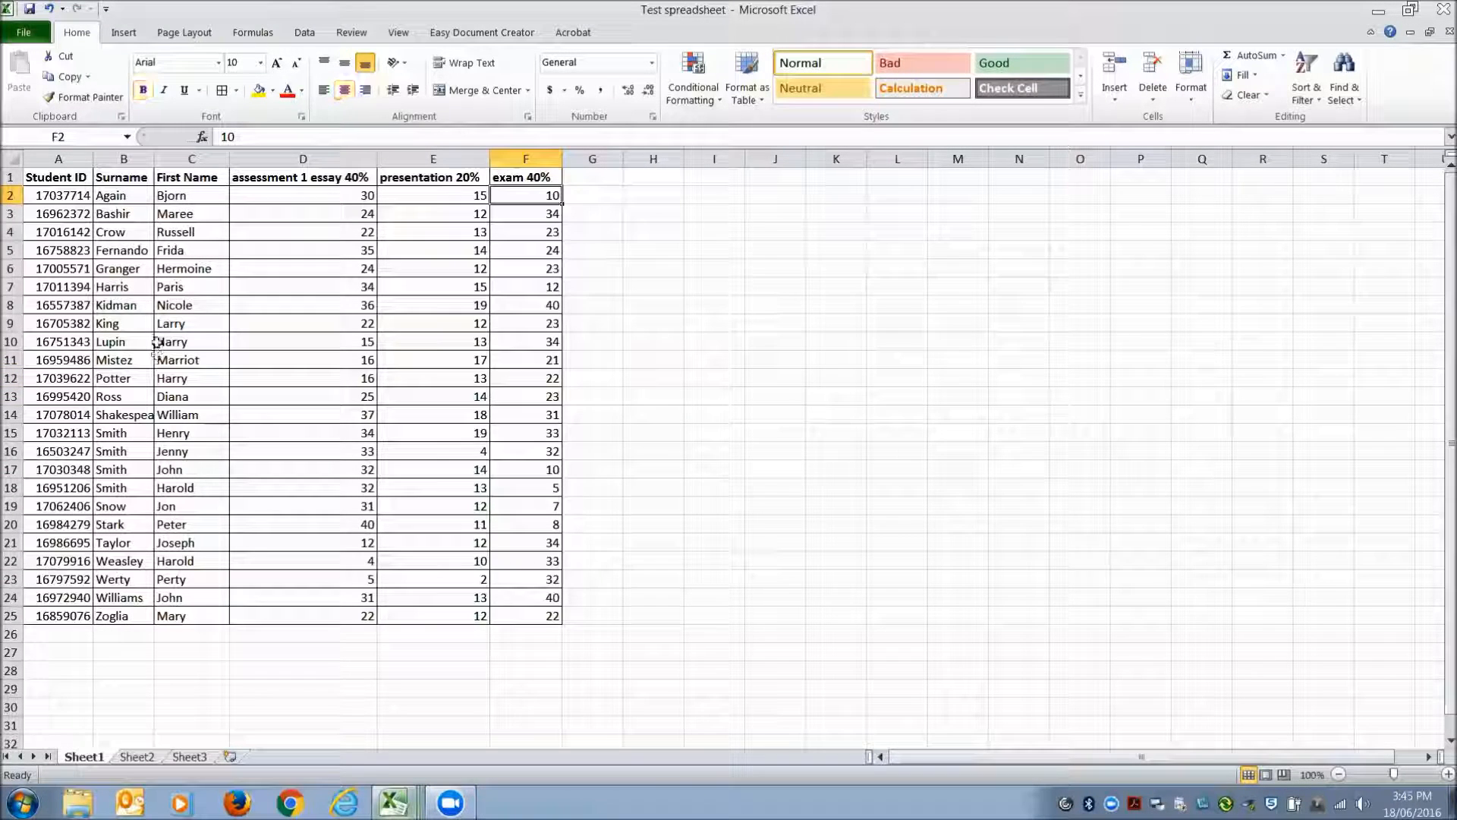
{"action": "left_click", "coordinate": [531, 288]}
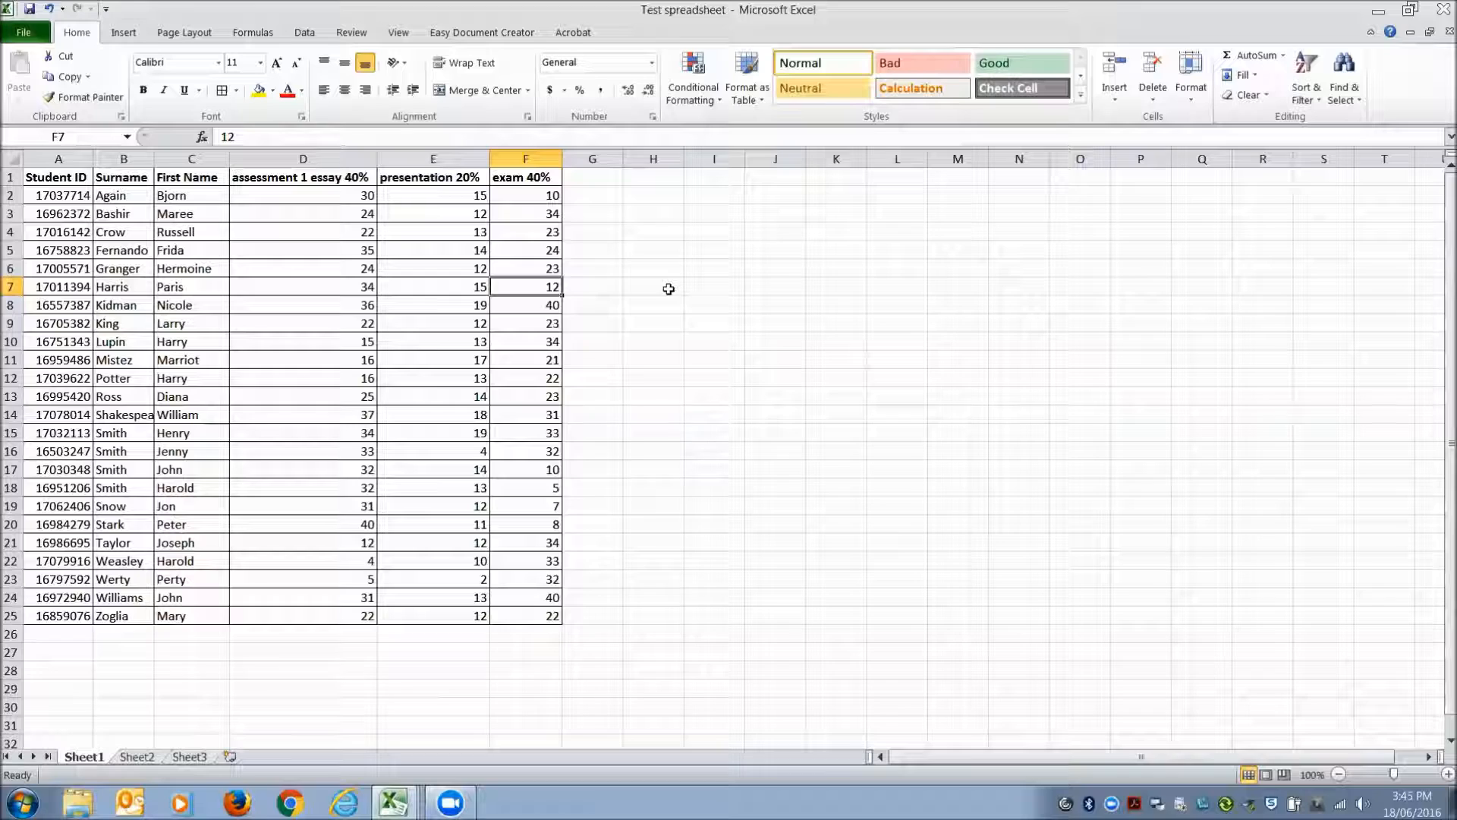
Return to Book2 and examine the ongoing assessment and final exam columns on Sheet1 alongside the item marks on Sheet2
{"action": "left_click", "coordinate": [394, 803]}
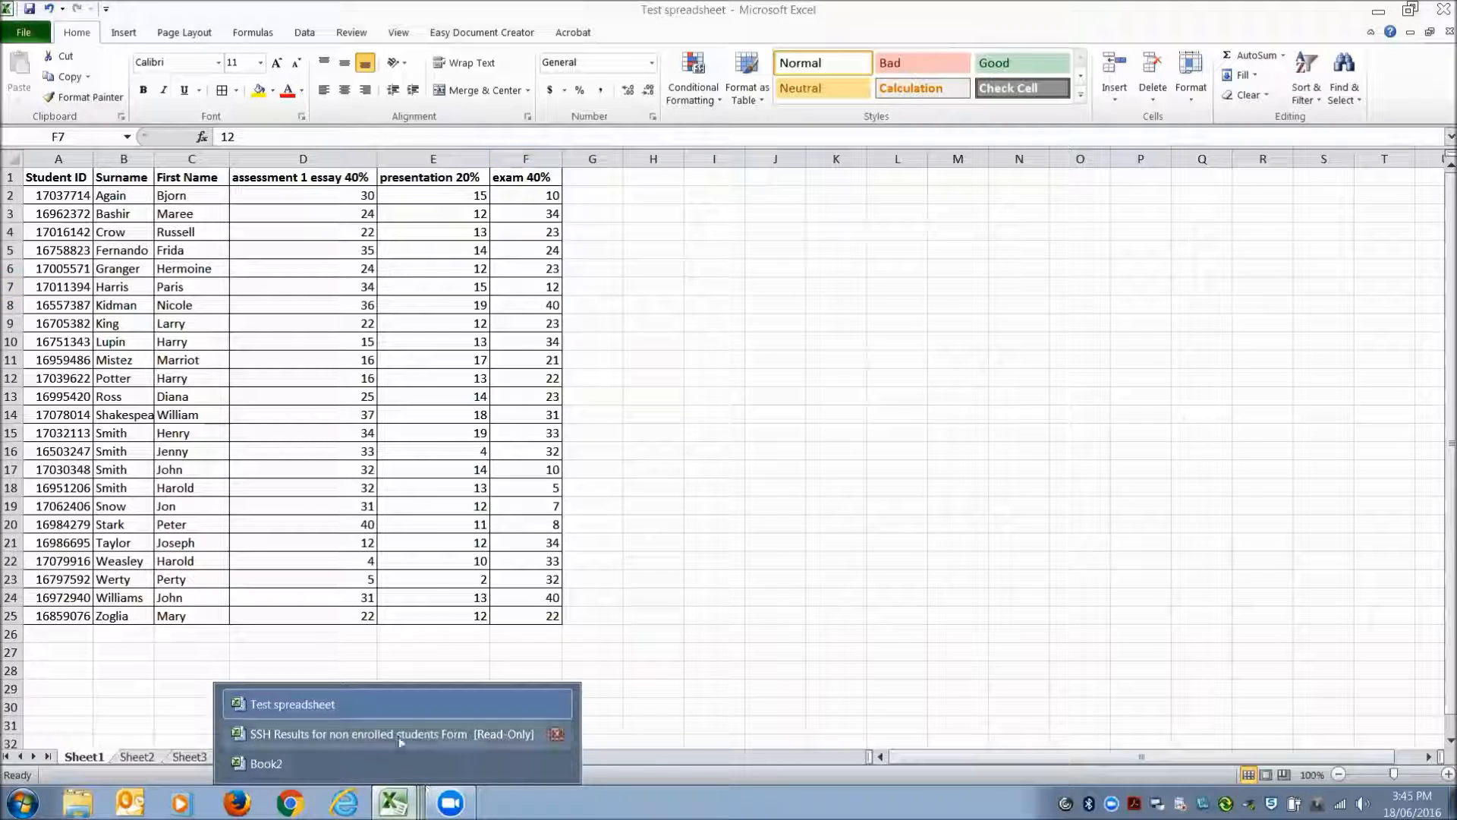
{"action": "left_click", "coordinate": [310, 763]}
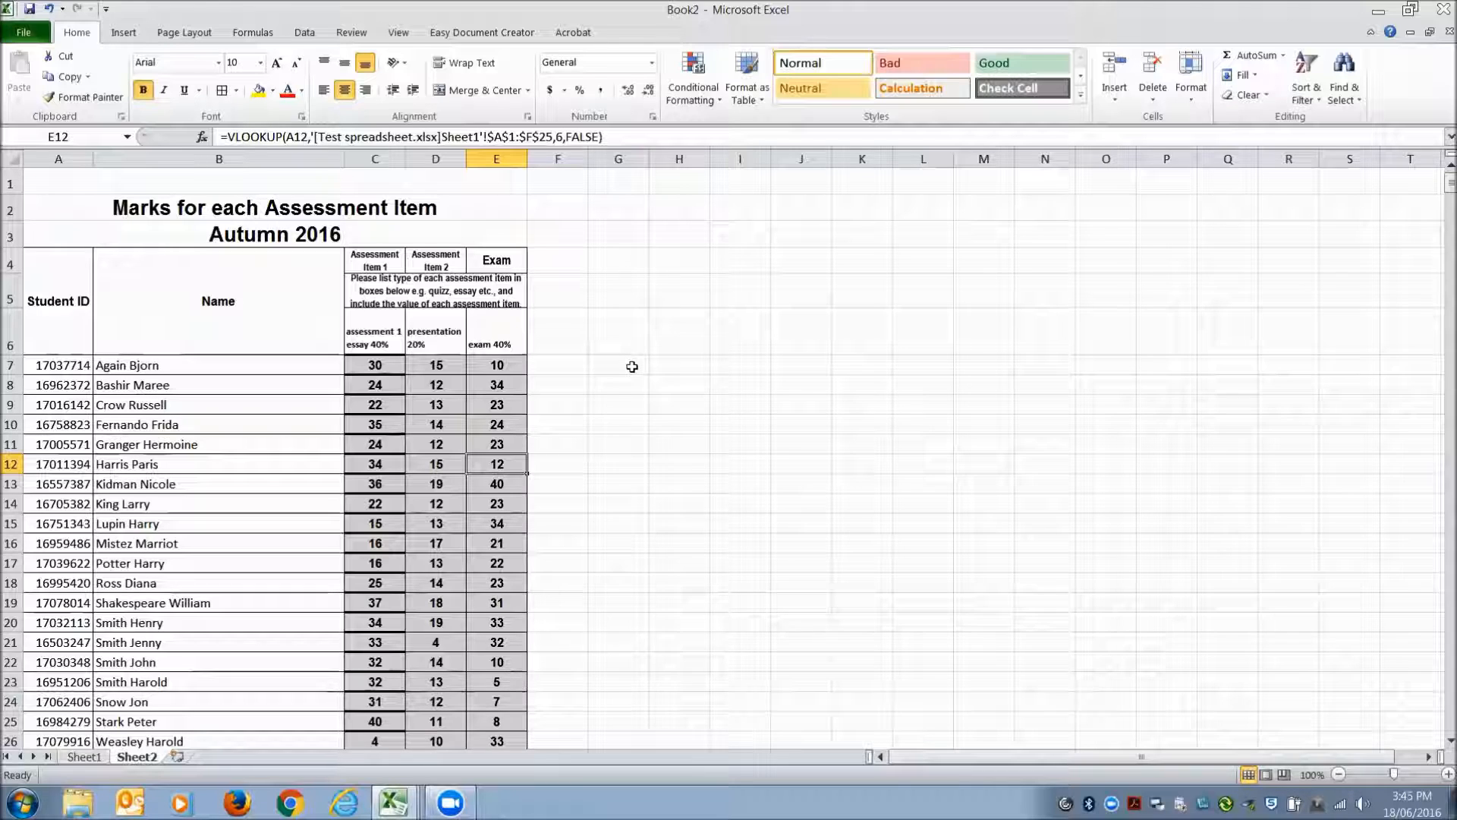
{"action": "left_click", "coordinate": [96, 761]}
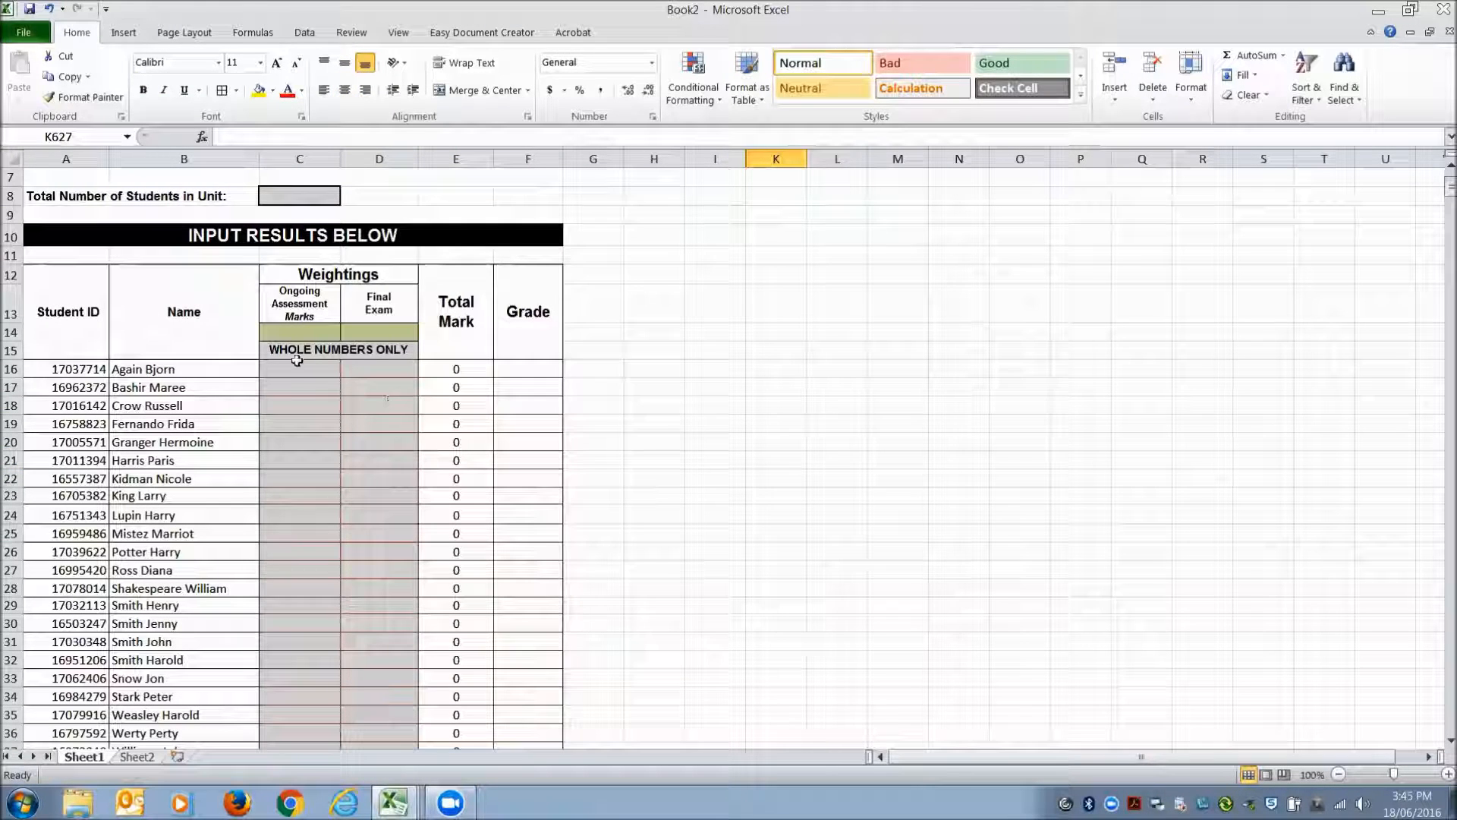
{"action": "left_click", "coordinate": [294, 368]}
{"action": "left_click", "coordinate": [294, 368]}
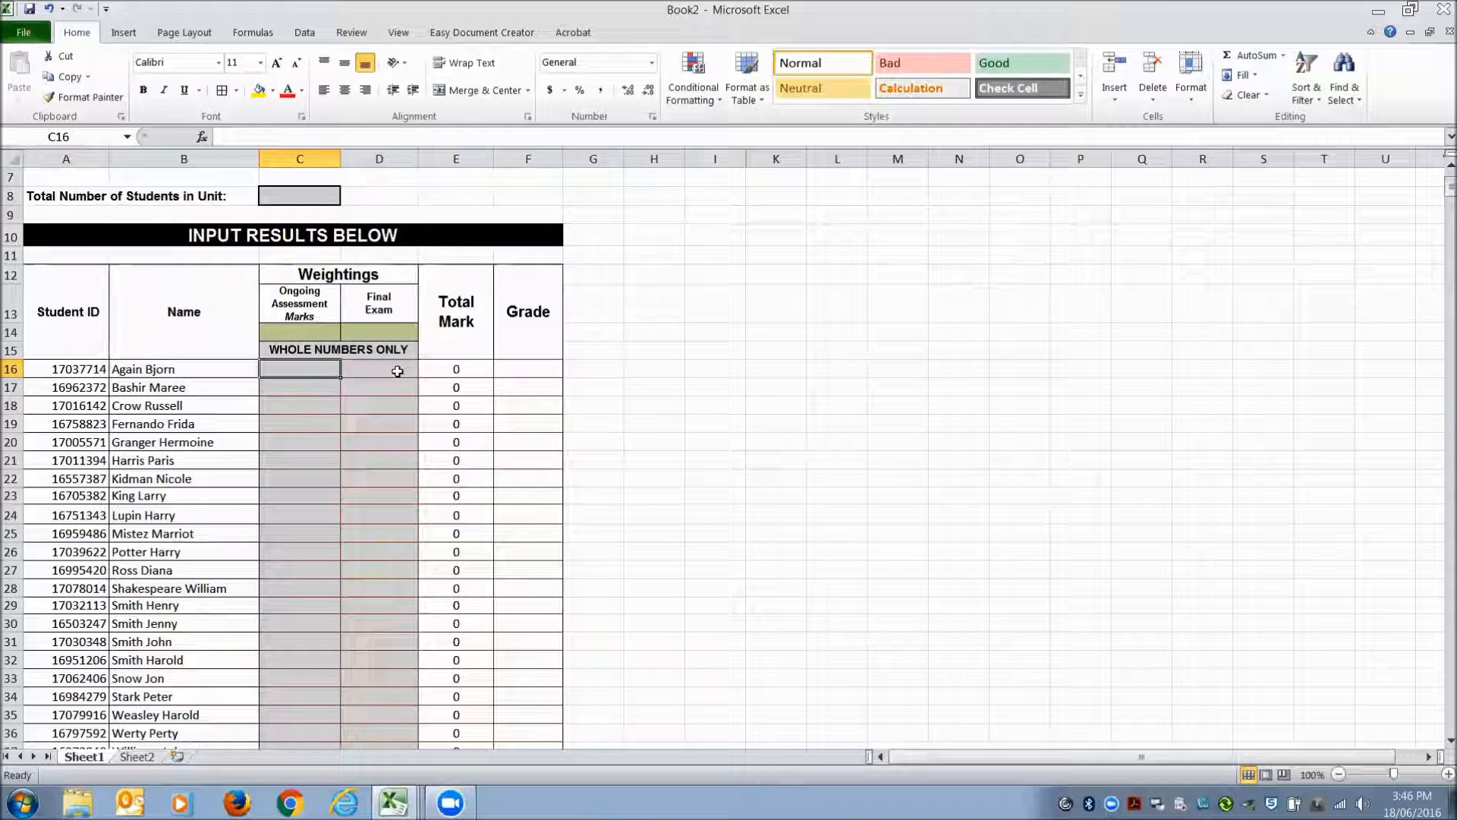
{"action": "left_click", "coordinate": [145, 757]}
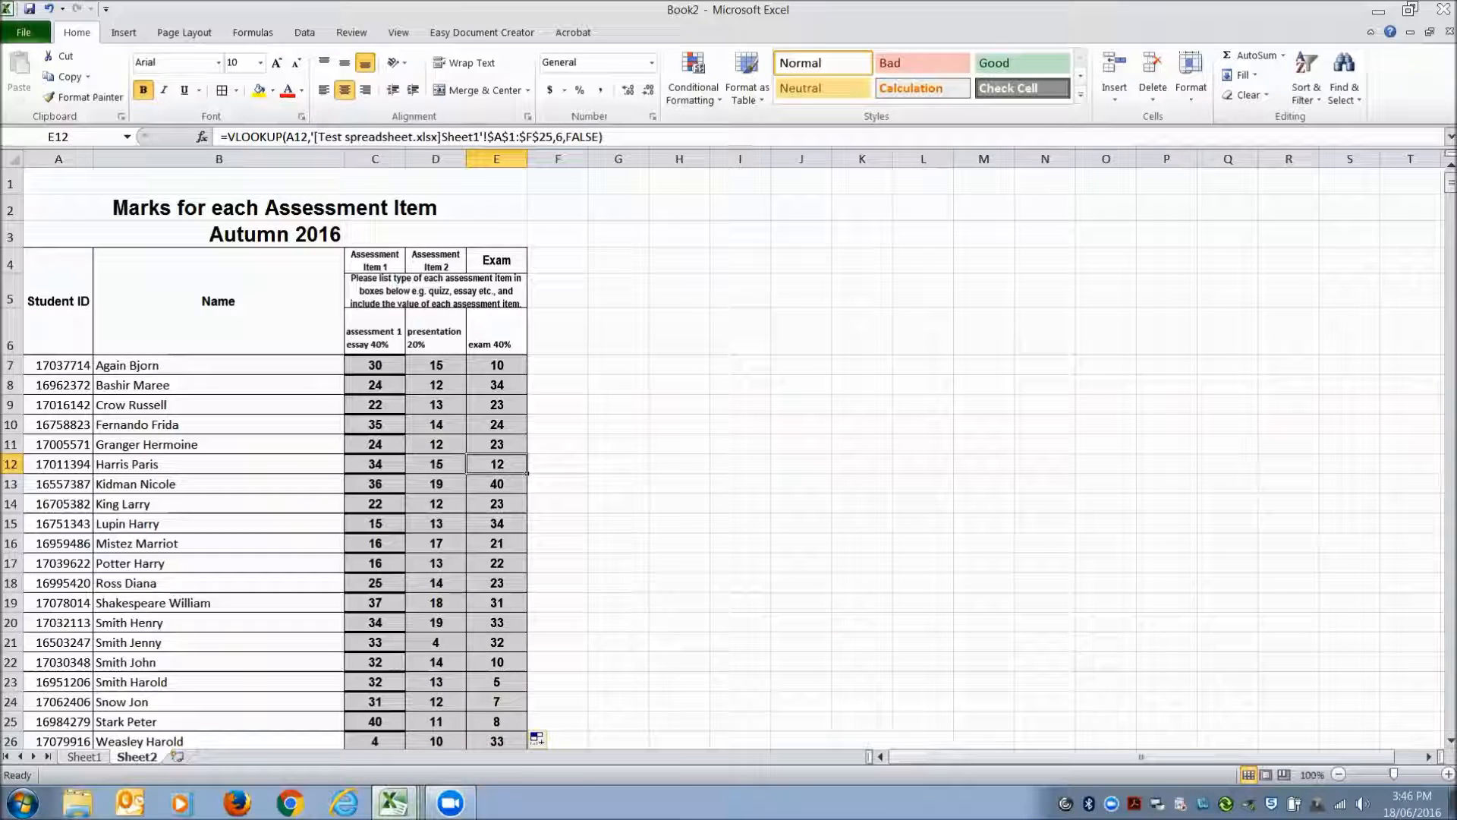
{"action": "left_click", "coordinate": [393, 802]}
{"action": "left_click", "coordinate": [83, 757]}
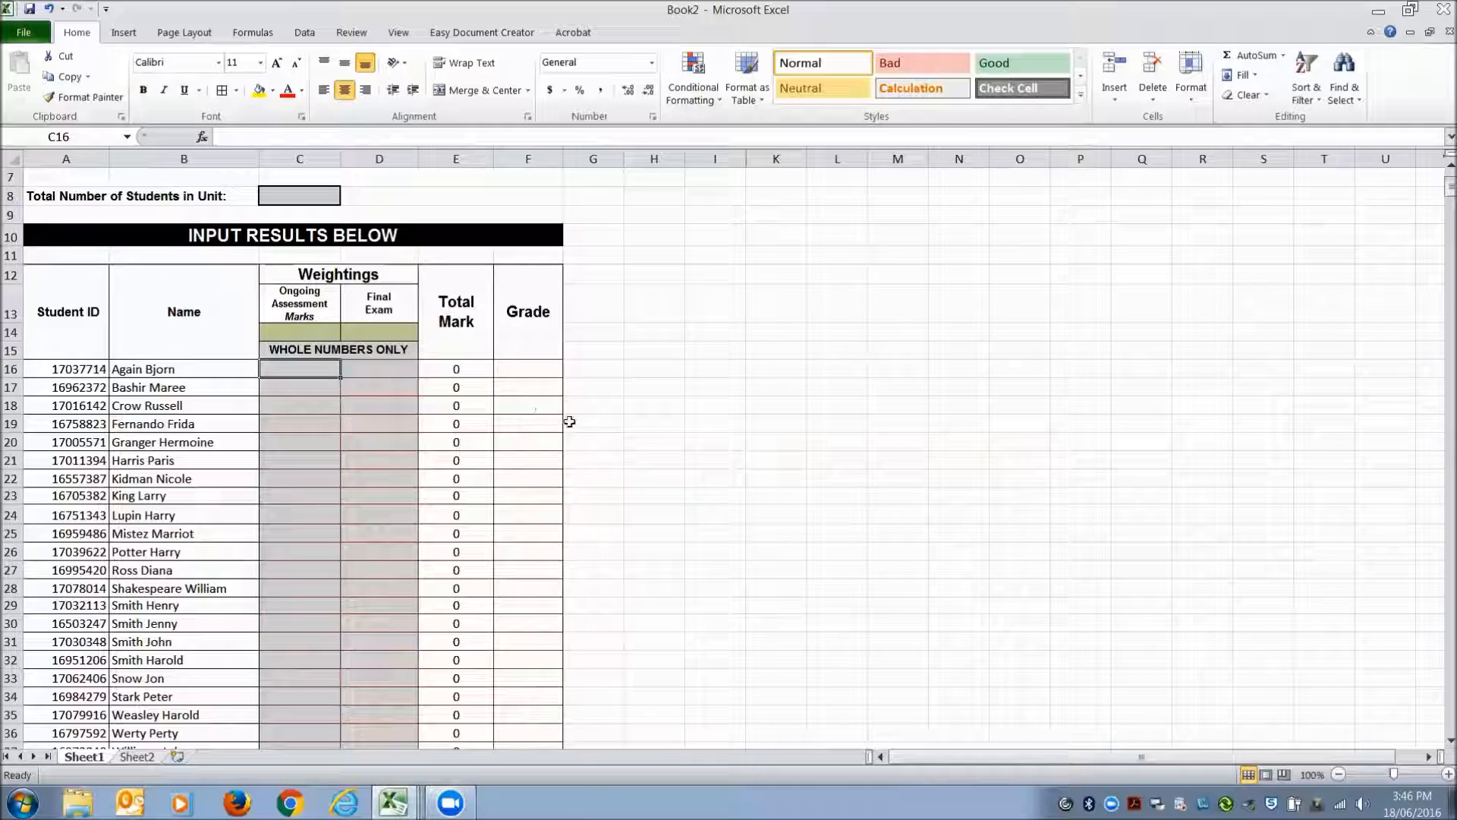
{"action": "scroll", "coordinate": [569, 421], "scroll_direction": "up", "scroll_amount": 2}
{"action": "scroll", "coordinate": [569, 421], "scroll_direction": "down", "scroll_amount": 4}
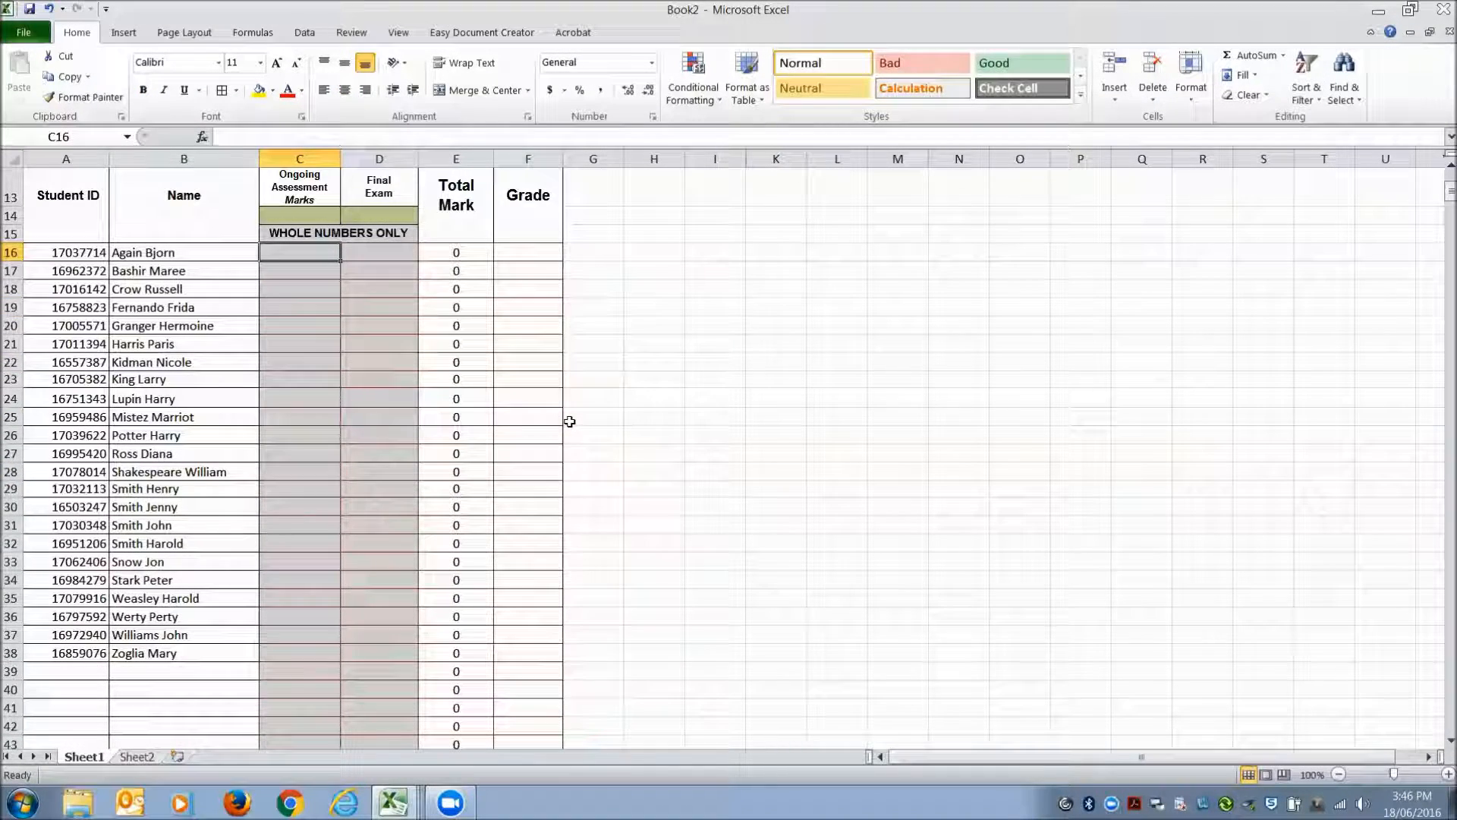
{"action": "scroll", "coordinate": [618, 416], "scroll_direction": "up", "scroll_amount": 4}
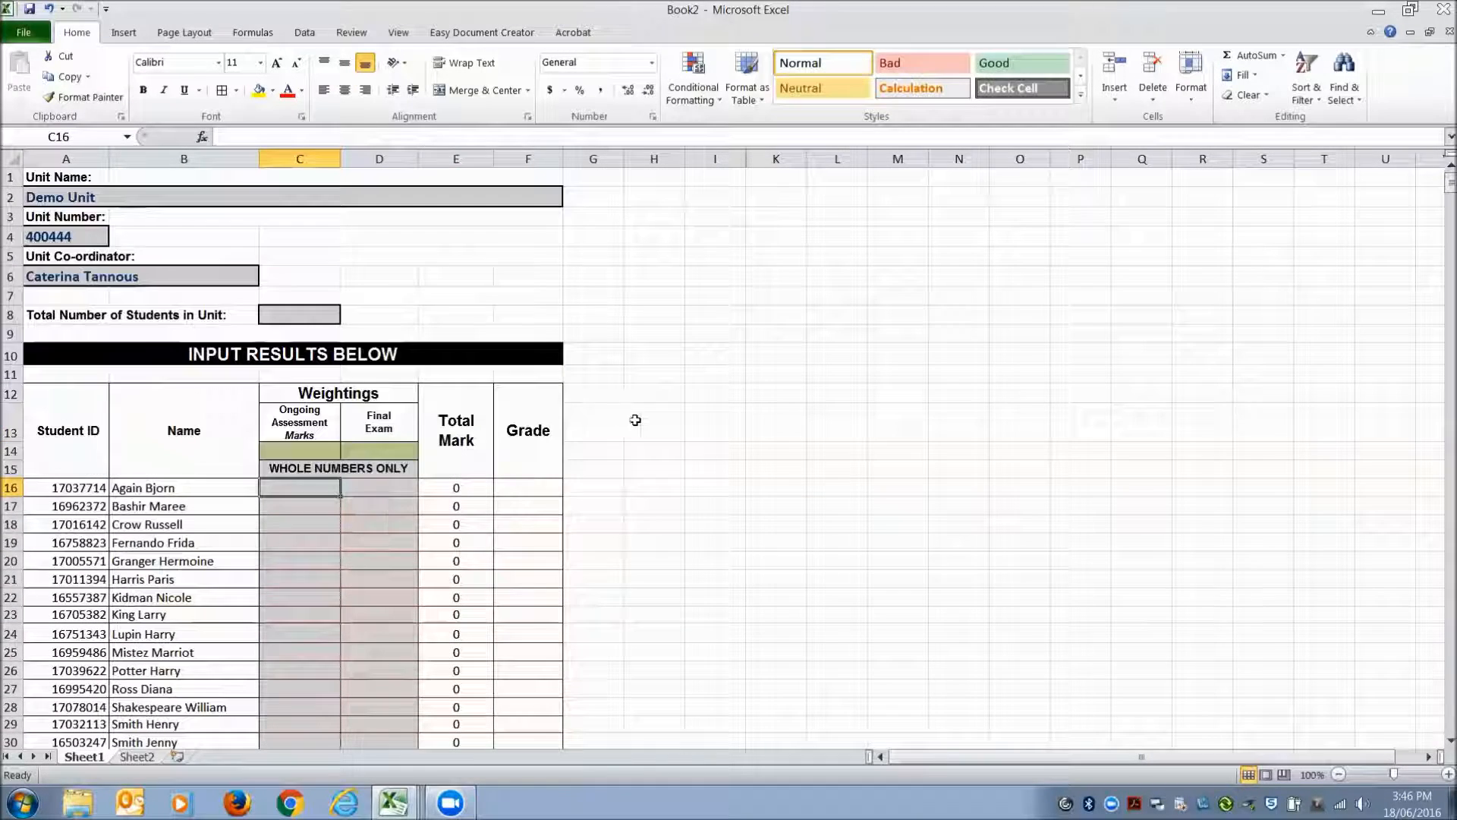
{"action": "scroll", "coordinate": [650, 418], "scroll_direction": "down", "scroll_amount": 3}
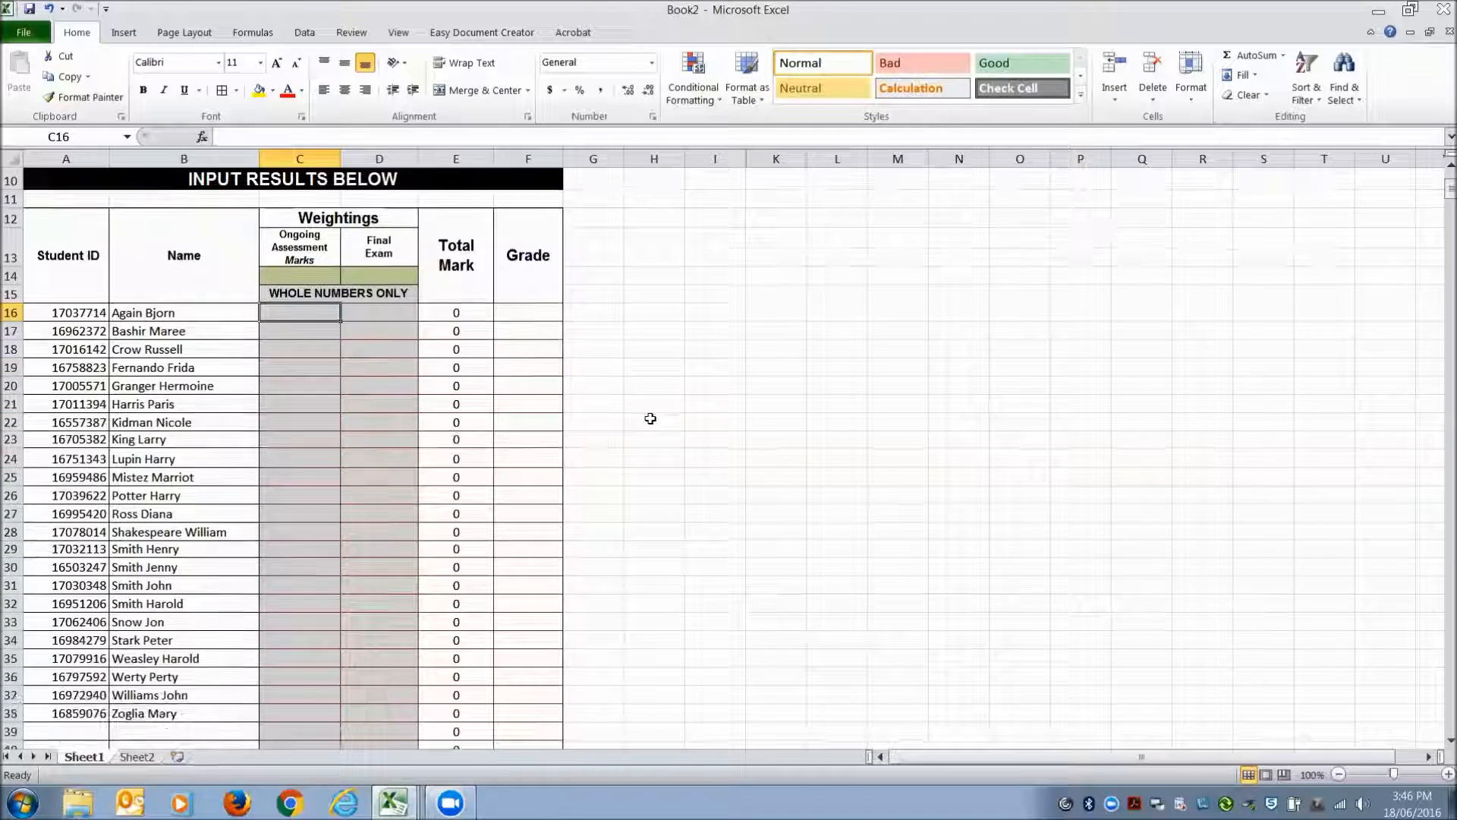
Start a VLOOKUP in D16, the first final exam mark on Sheet1, with A16 as lookup value
{"action": "left_click", "coordinate": [397, 314]}
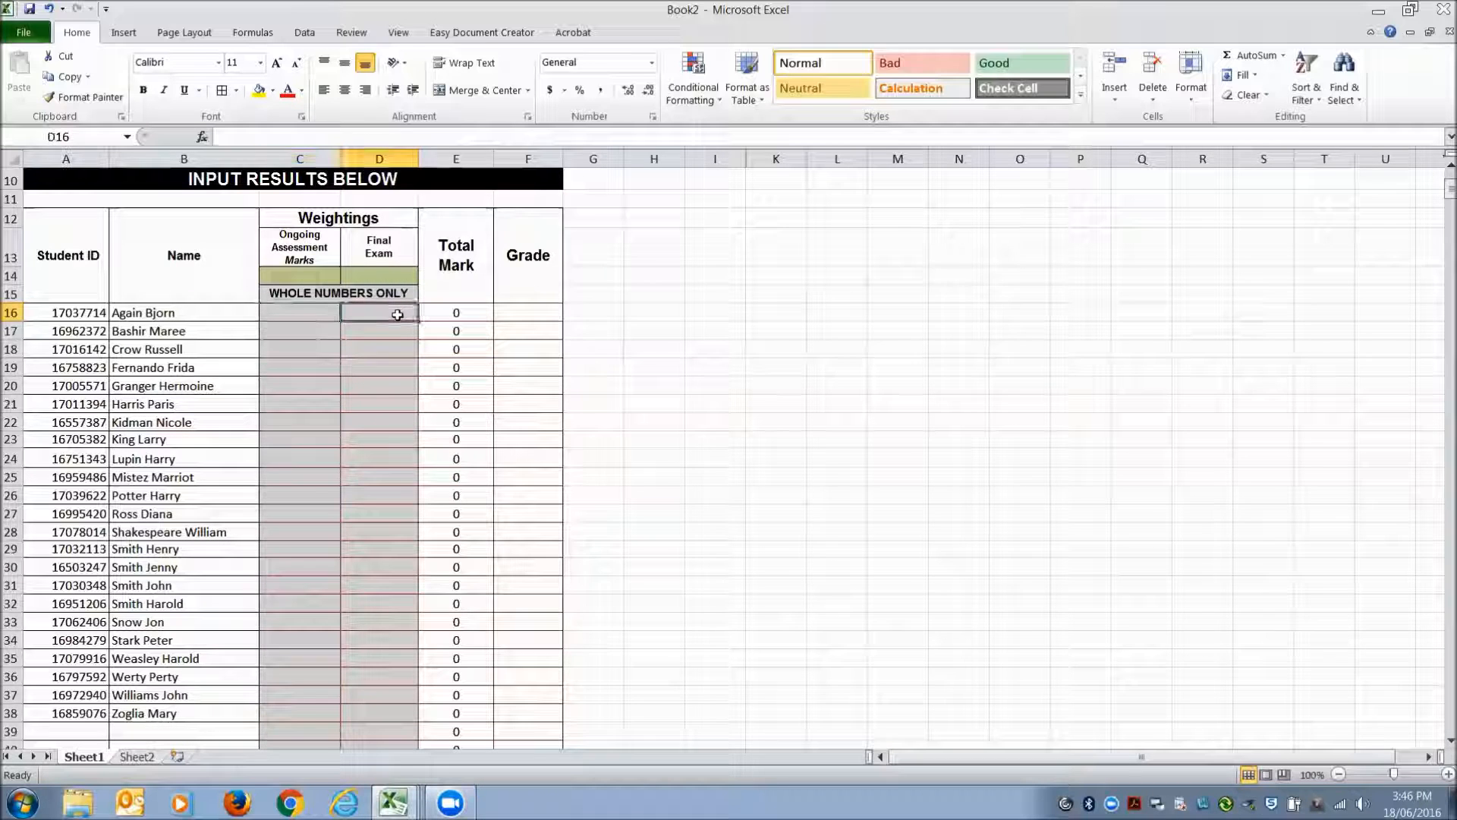
{"action": "mouse_move", "coordinate": [394, 802]}
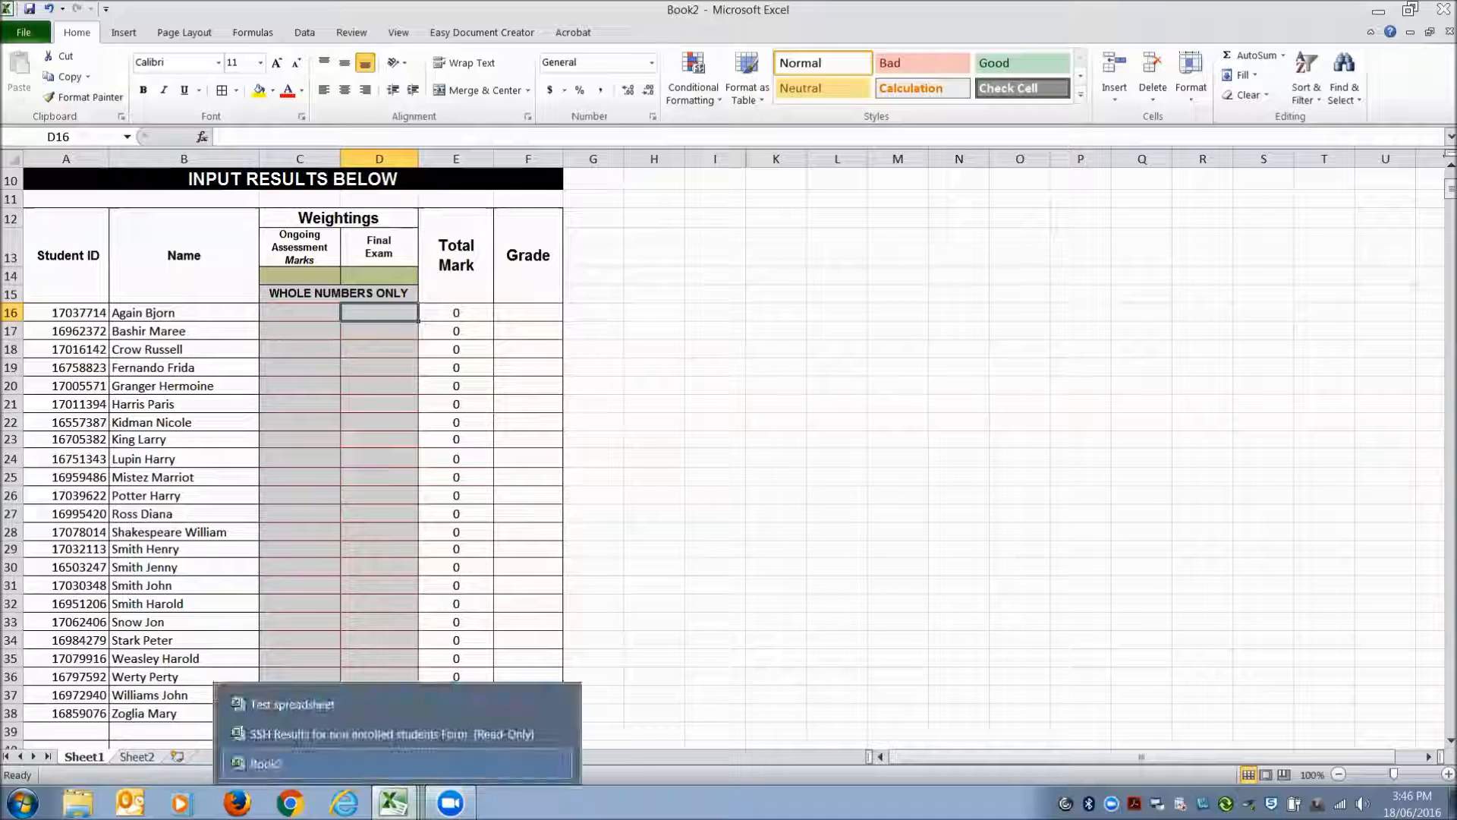
{"action": "left_click", "coordinate": [201, 137]}
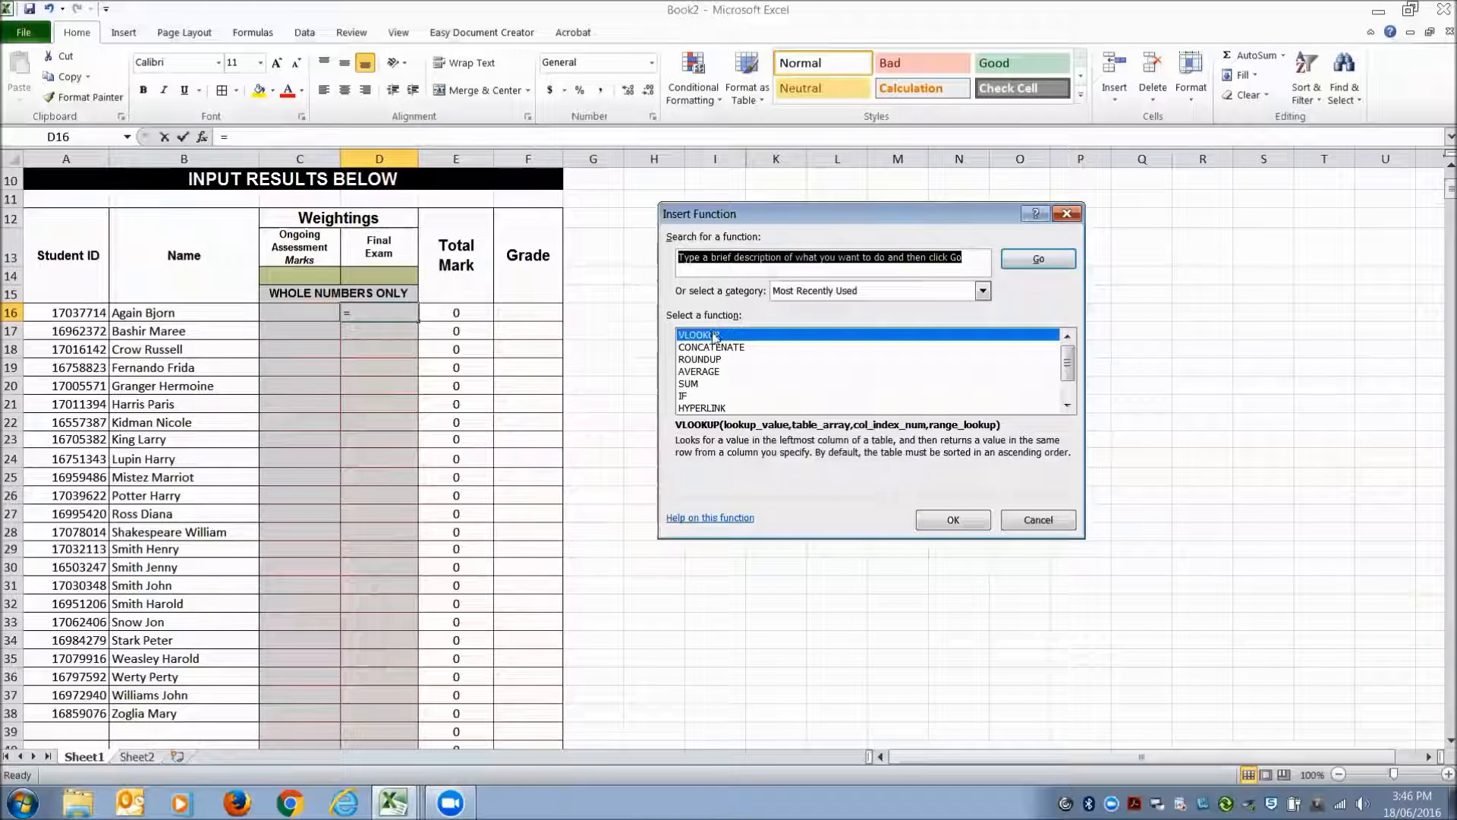
{"action": "double_click", "coordinate": [715, 335]}
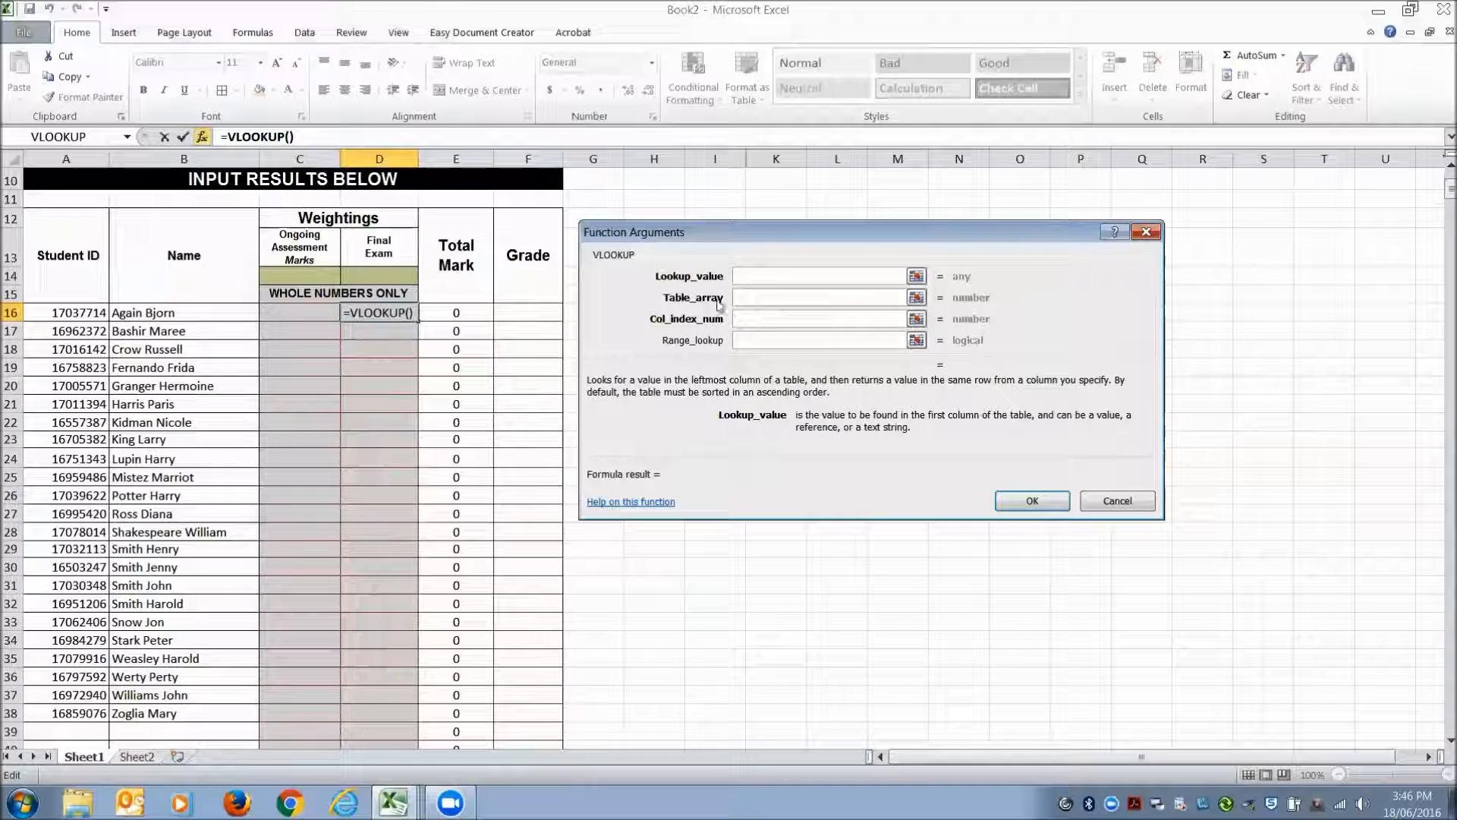
{"action": "left_click", "coordinate": [72, 313]}
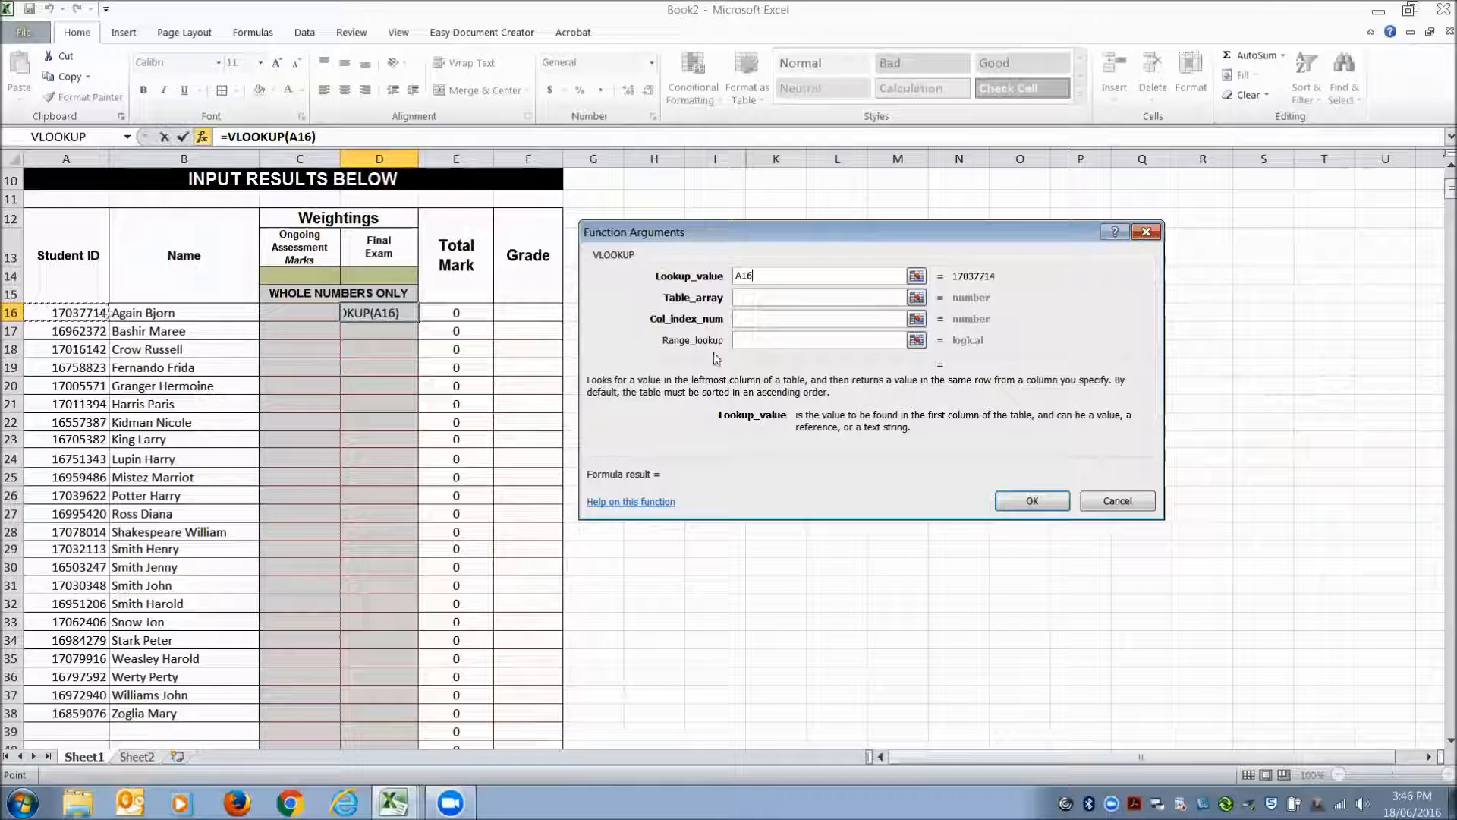
Set the D16 lookup's table array to $A$1:$F$25 on Sheet1 of Test spreadsheet
{"action": "left_click", "coordinate": [754, 297]}
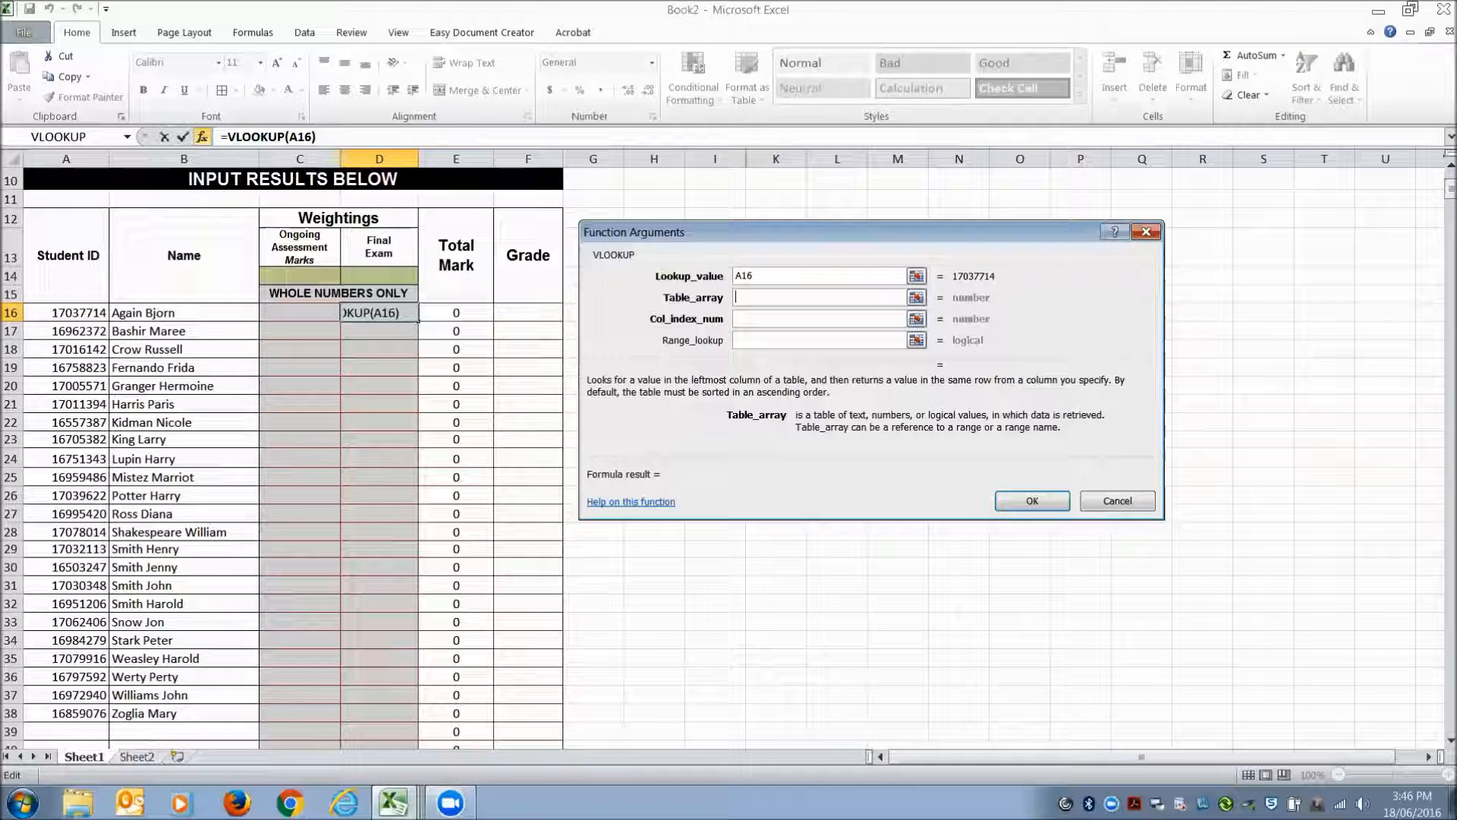
{"action": "mouse_move", "coordinate": [394, 802]}
{"action": "left_click", "coordinate": [251, 707]}
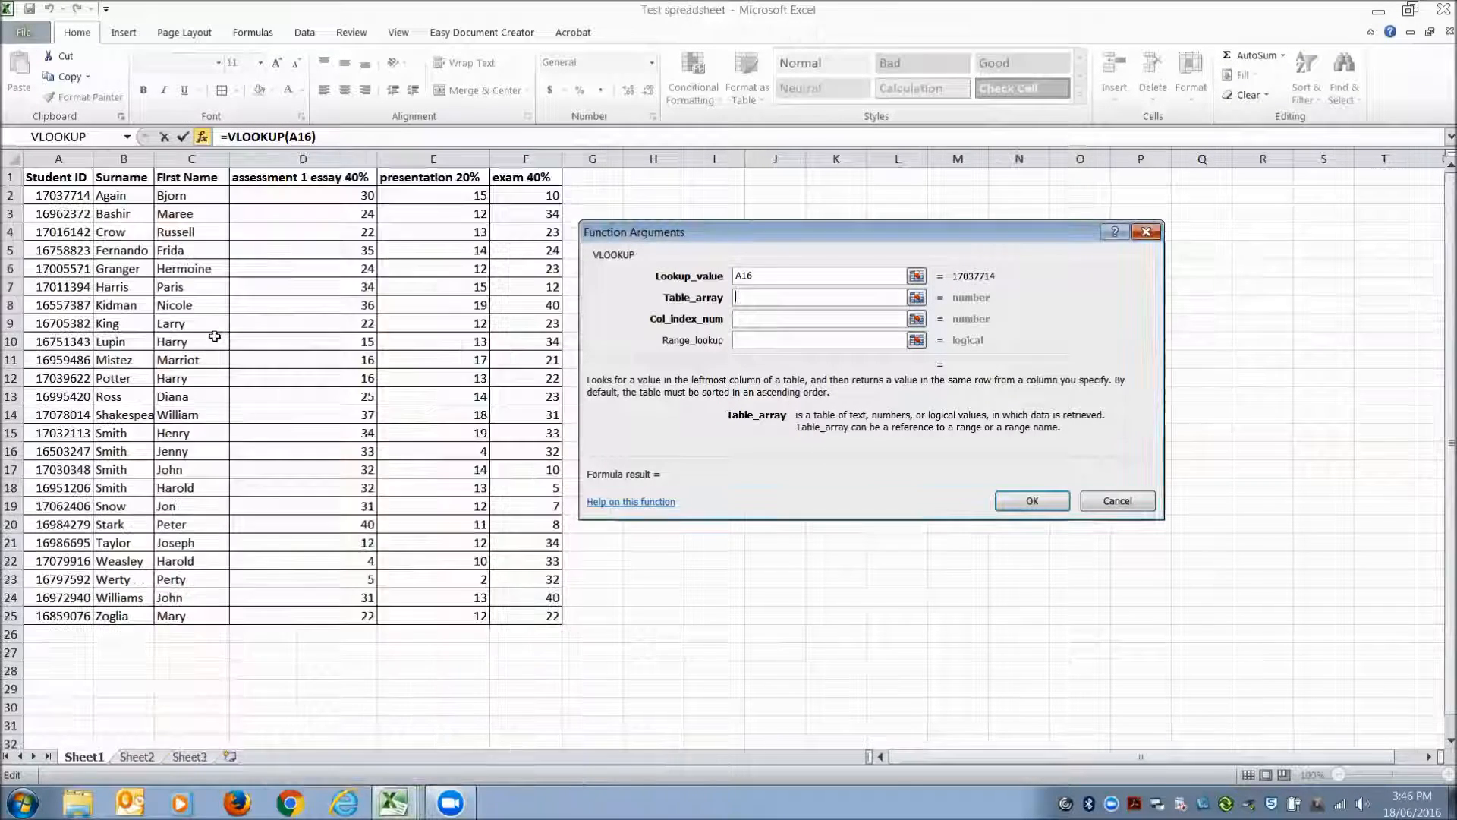
{"action": "left_click_drag", "start_coordinate": [46, 177], "coordinate": [522, 613]}
Complete the D16 lookup with column index 6 for the exam mark and false as the range lookup
{"action": "left_click", "coordinate": [753, 317]}
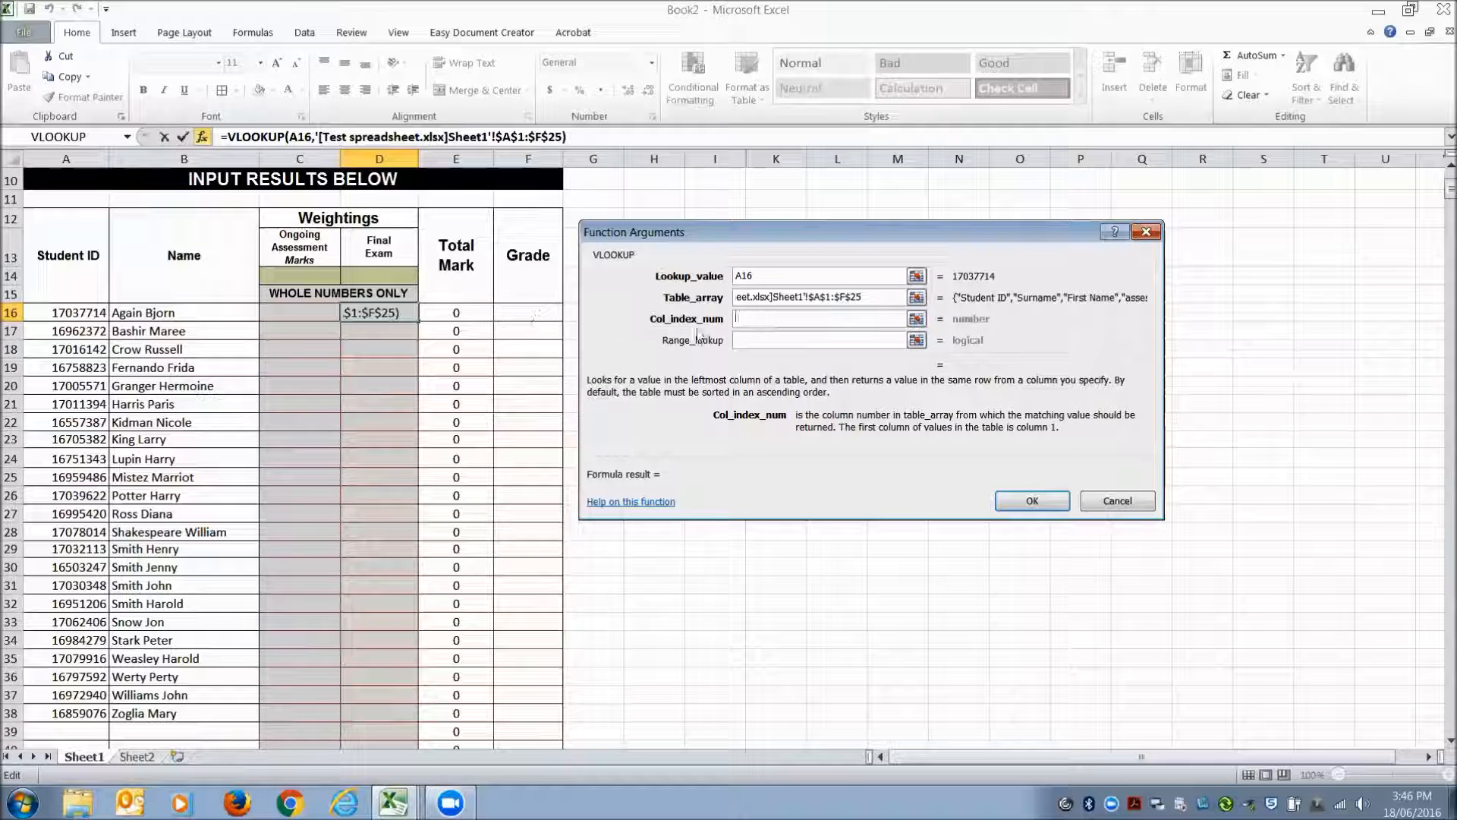
{"action": "type", "text": "6"}
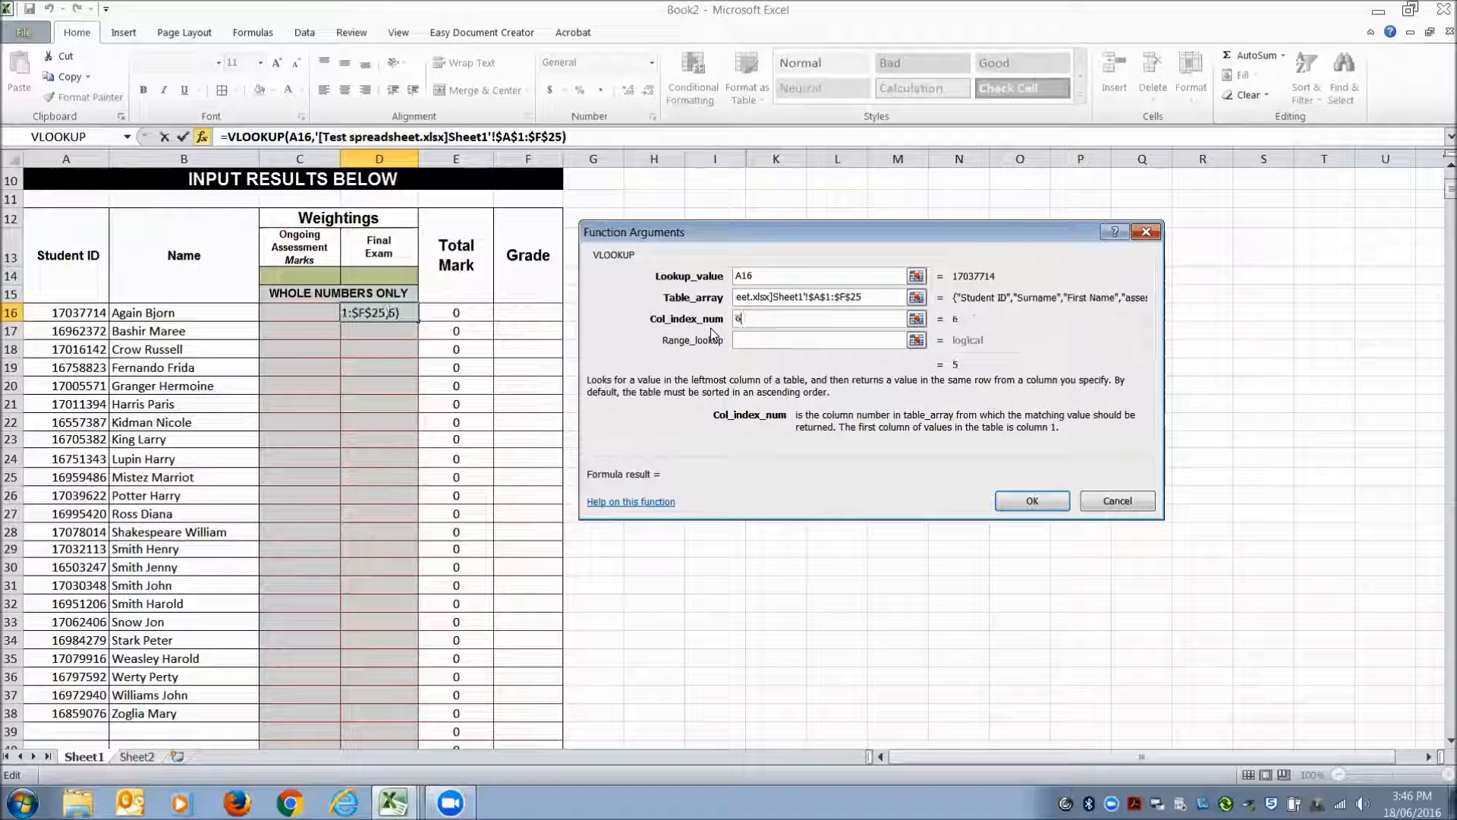
{"action": "mouse_move", "coordinate": [376, 797]}
{"action": "left_click", "coordinate": [359, 716]}
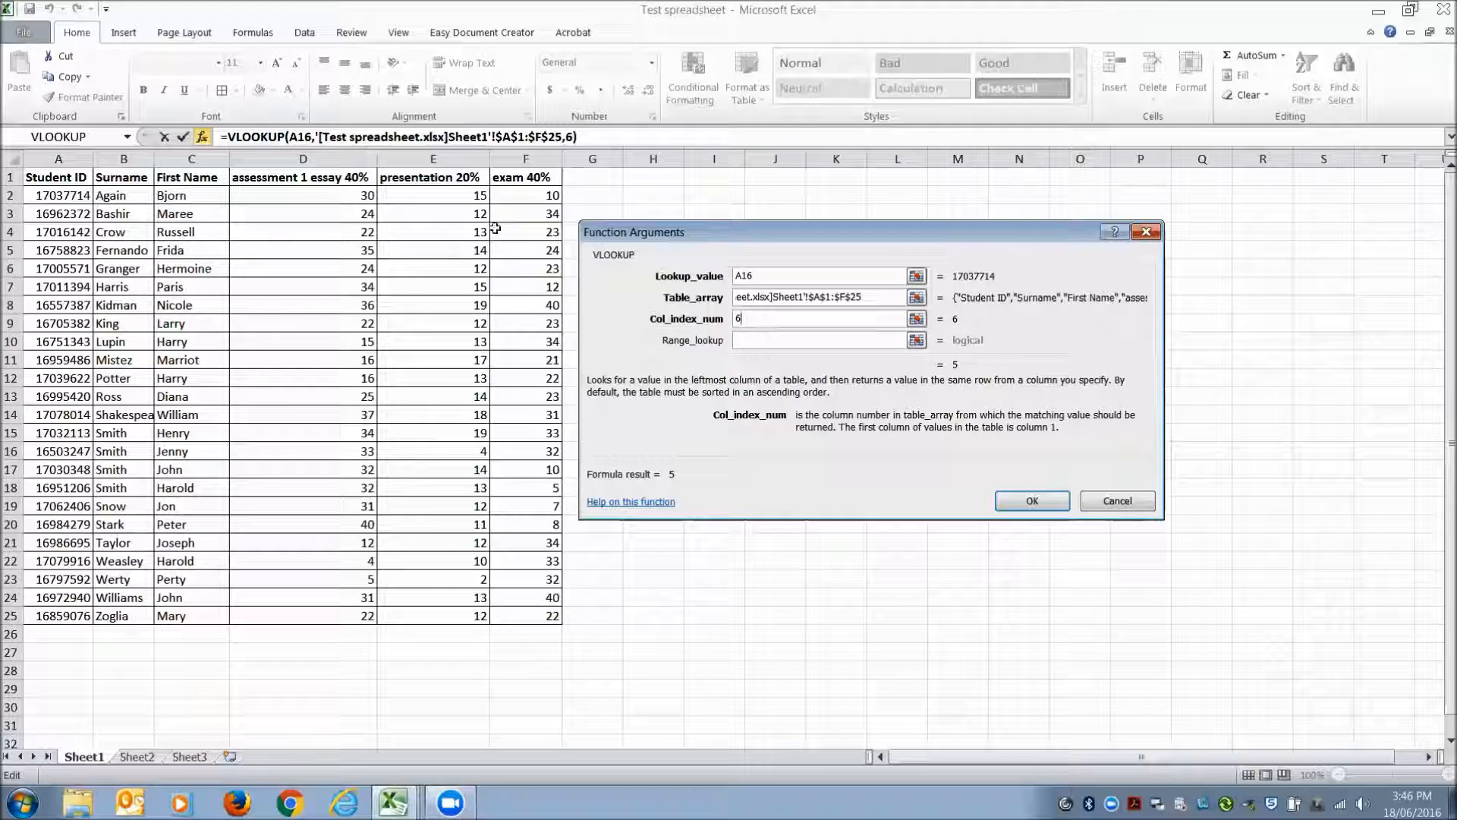
{"action": "left_click", "coordinate": [749, 339]}
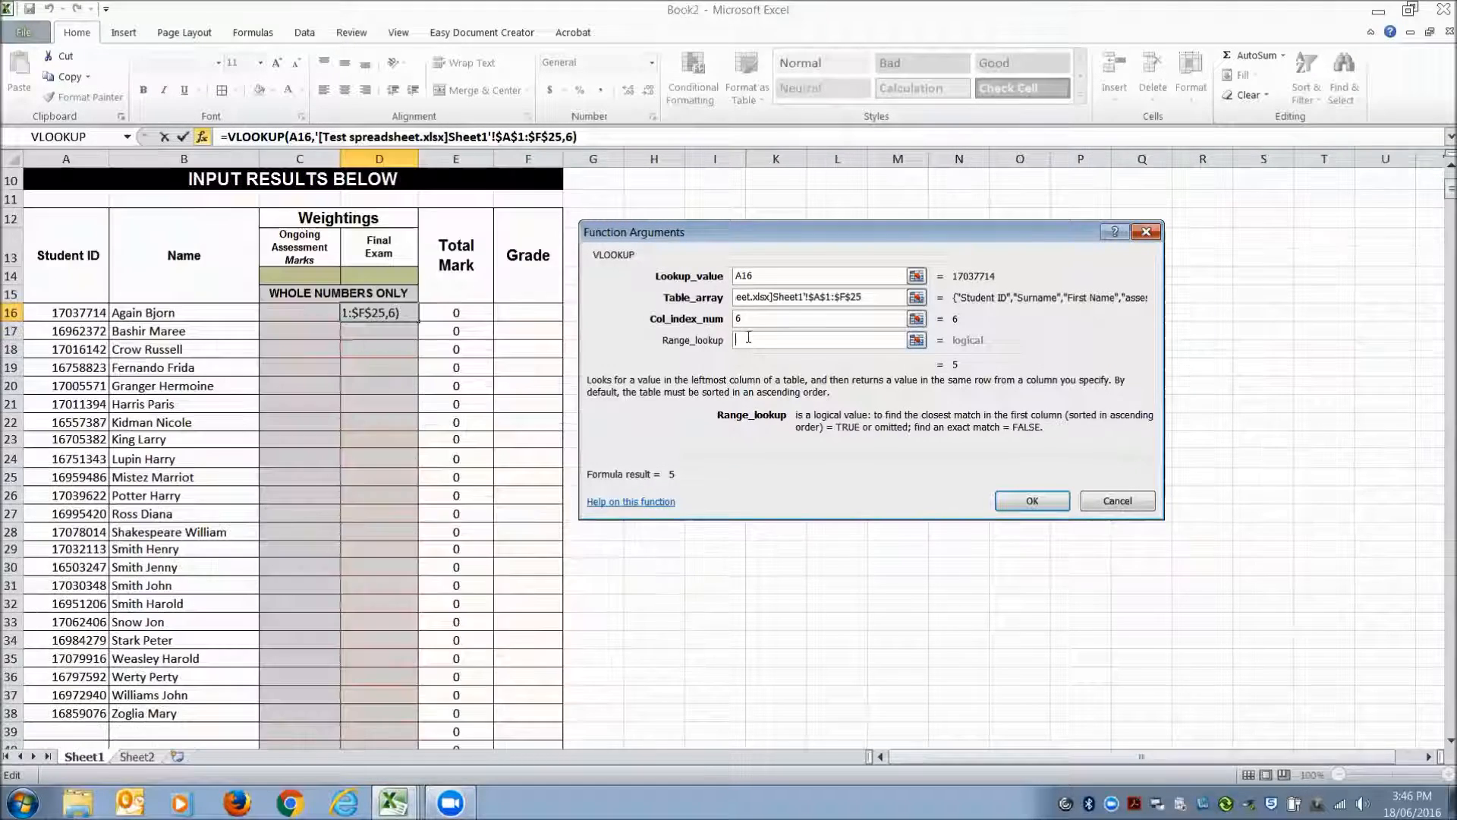
{"action": "type", "text": "false"}
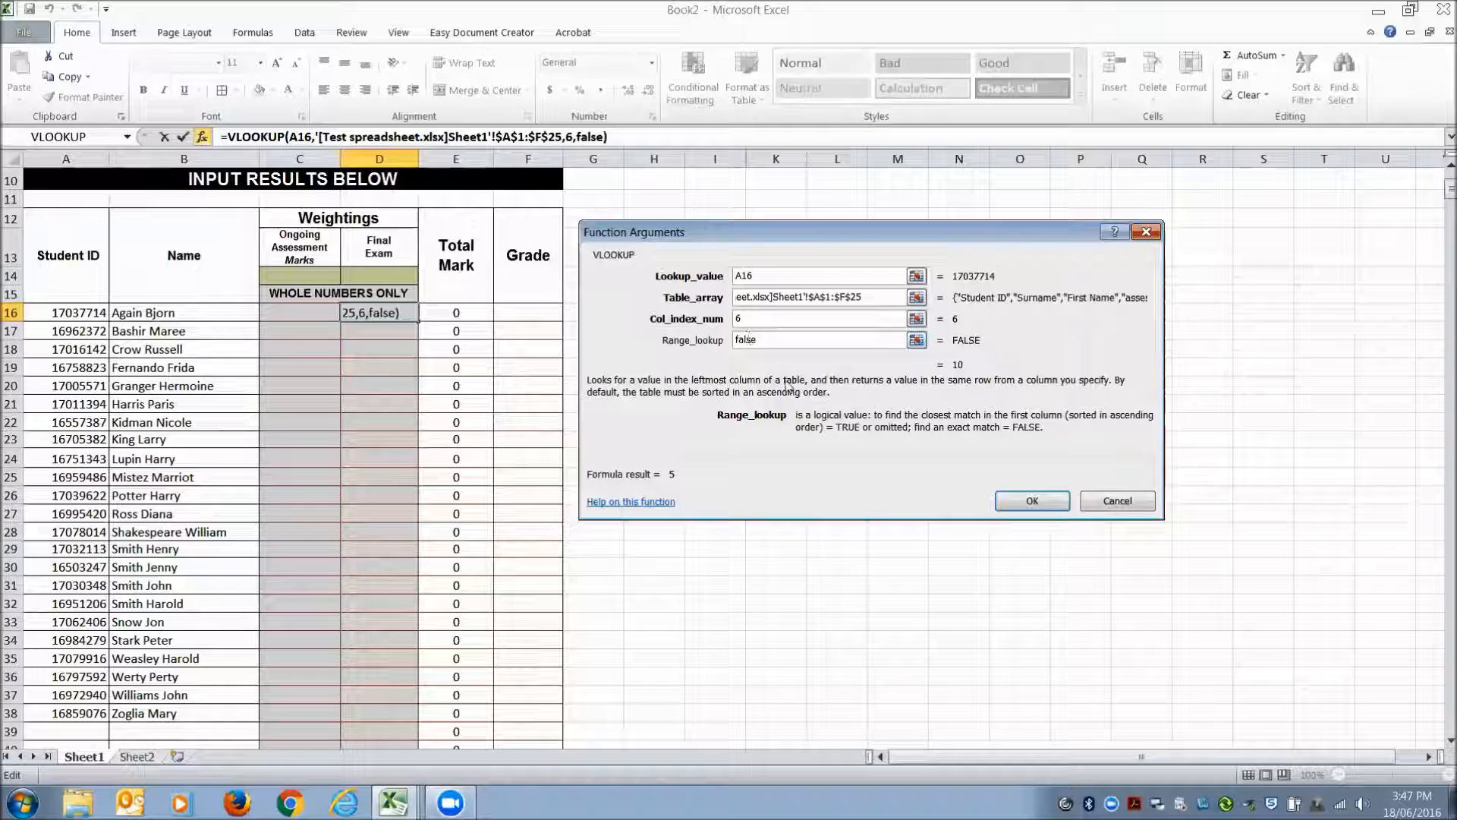
{"action": "left_click", "coordinate": [1032, 502]}
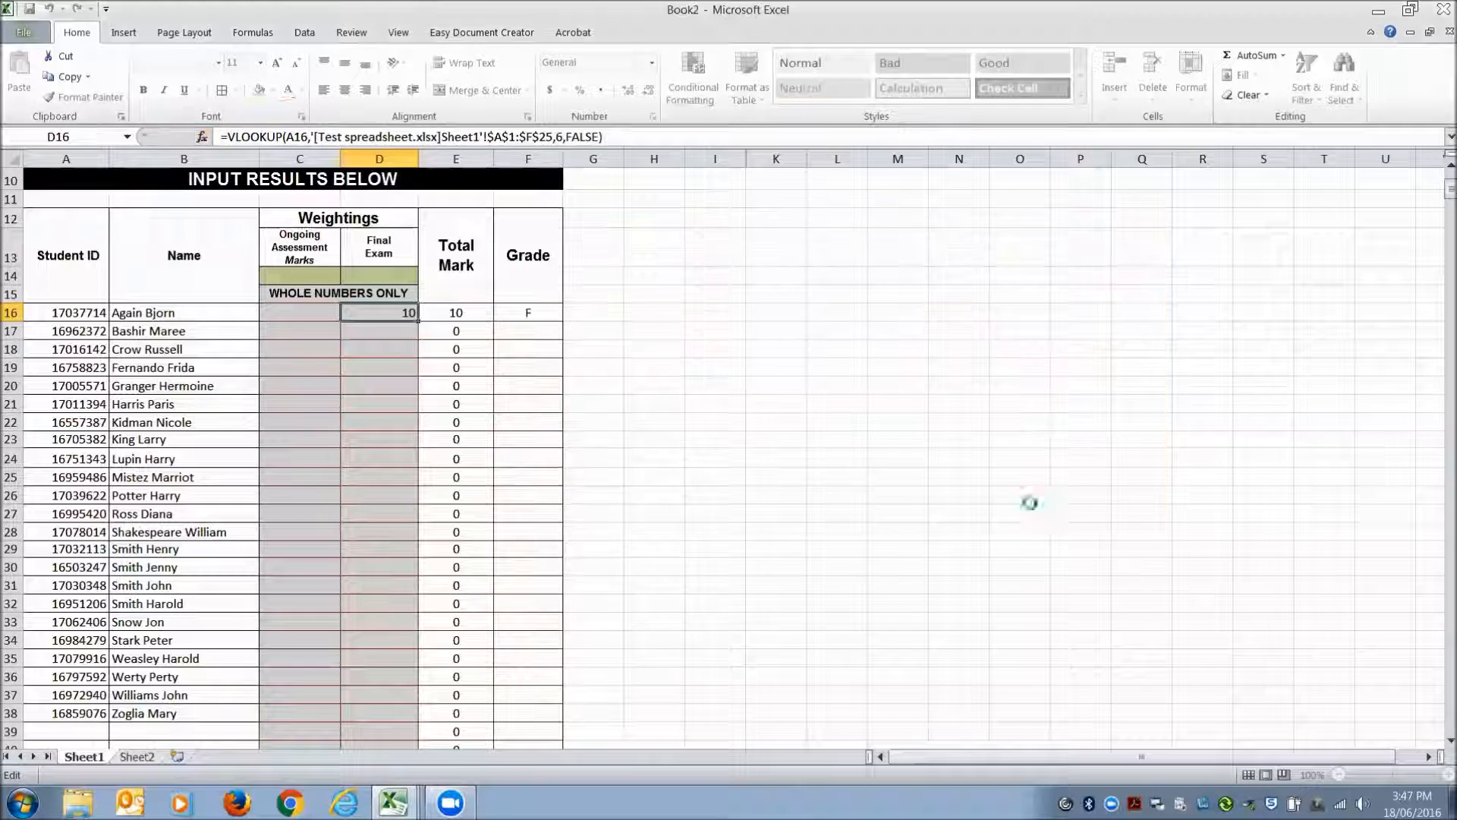
Fill the D16 lookup down the Final Exam column for all students
{"action": "double_click", "coordinate": [418, 321]}
{"action": "scroll", "coordinate": [758, 373], "scroll_direction": "down", "scroll_amount": 3}
{"action": "scroll", "coordinate": [758, 373], "scroll_direction": "up", "scroll_amount": 6}
{"action": "scroll", "coordinate": [758, 373], "scroll_direction": "down", "scroll_amount": 5}
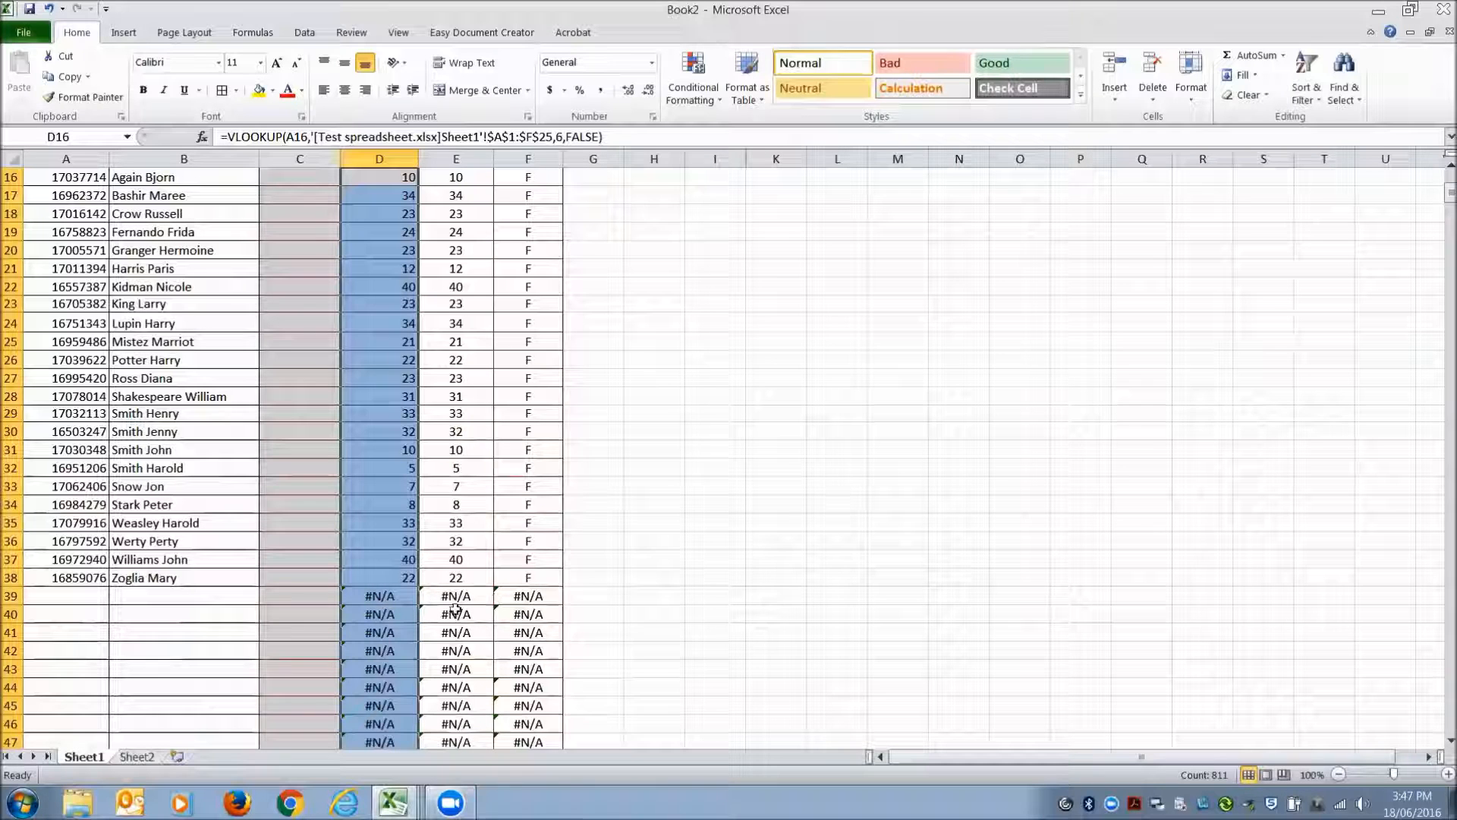
Clear the contents of columns A to F from row 39 down, below the last student
{"action": "left_click_drag", "start_coordinate": [65, 598], "coordinate": [428, 706]}
{"action": "key", "text": "Delete"}
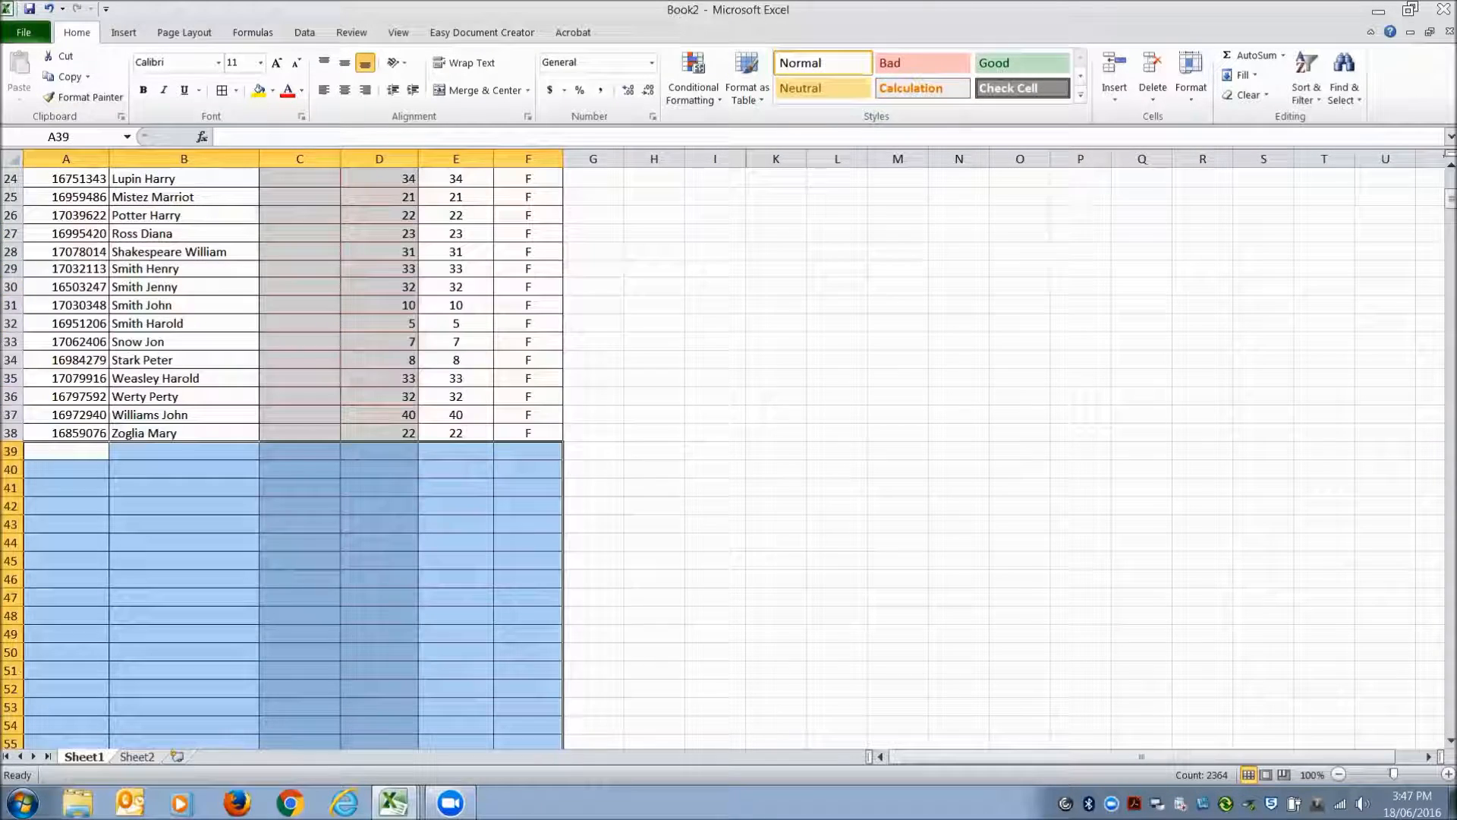
{"action": "left_click", "coordinate": [653, 560]}
{"action": "scroll", "coordinate": [301, 435], "scroll_direction": "up", "scroll_amount": 7}
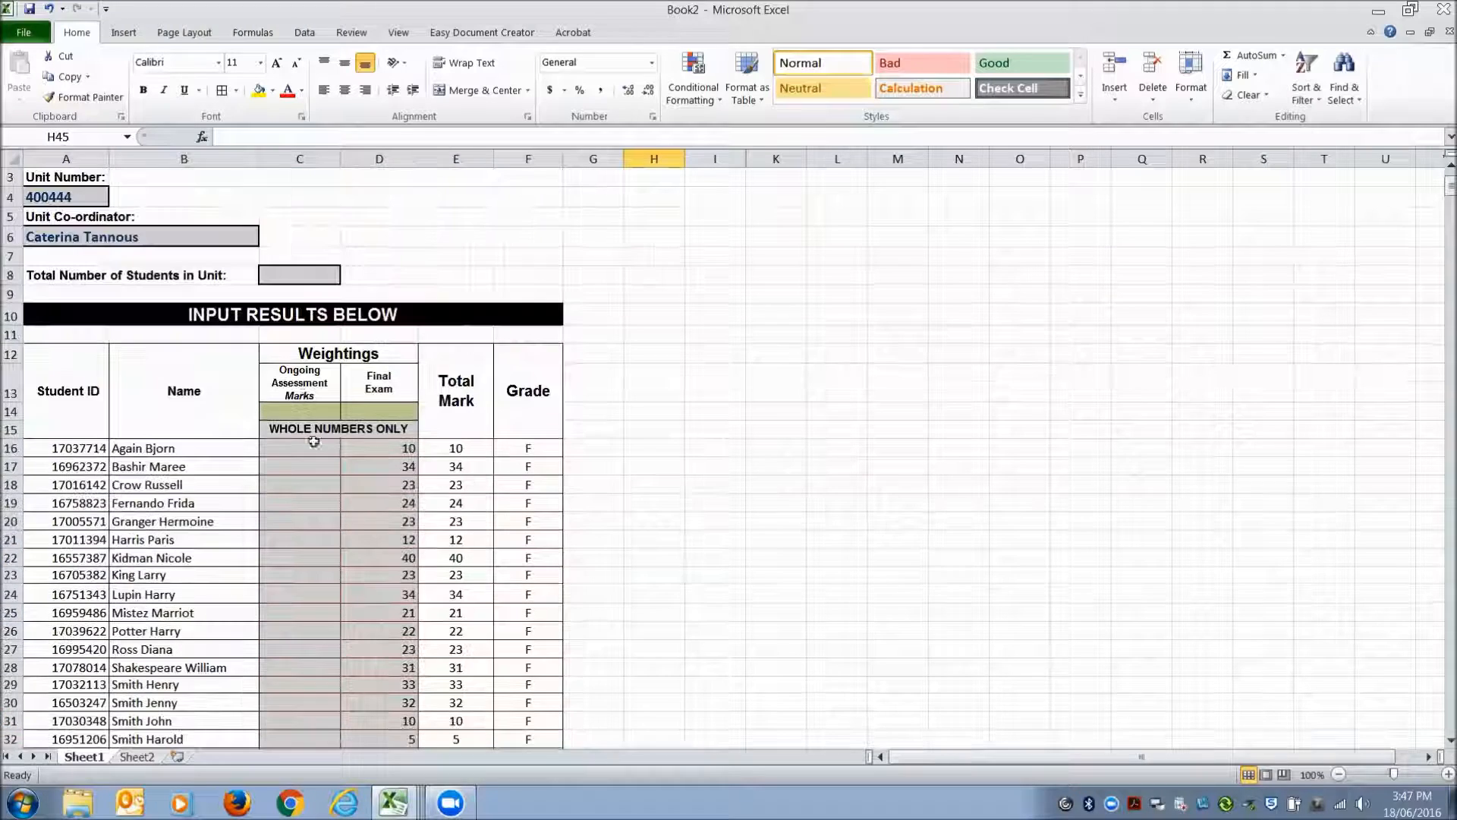
Switch to Test spreadsheet, widen column G slightly and enter =SUM(D2:E2) in G2 to total the essay and presentation marks
{"action": "left_click", "coordinate": [302, 453]}
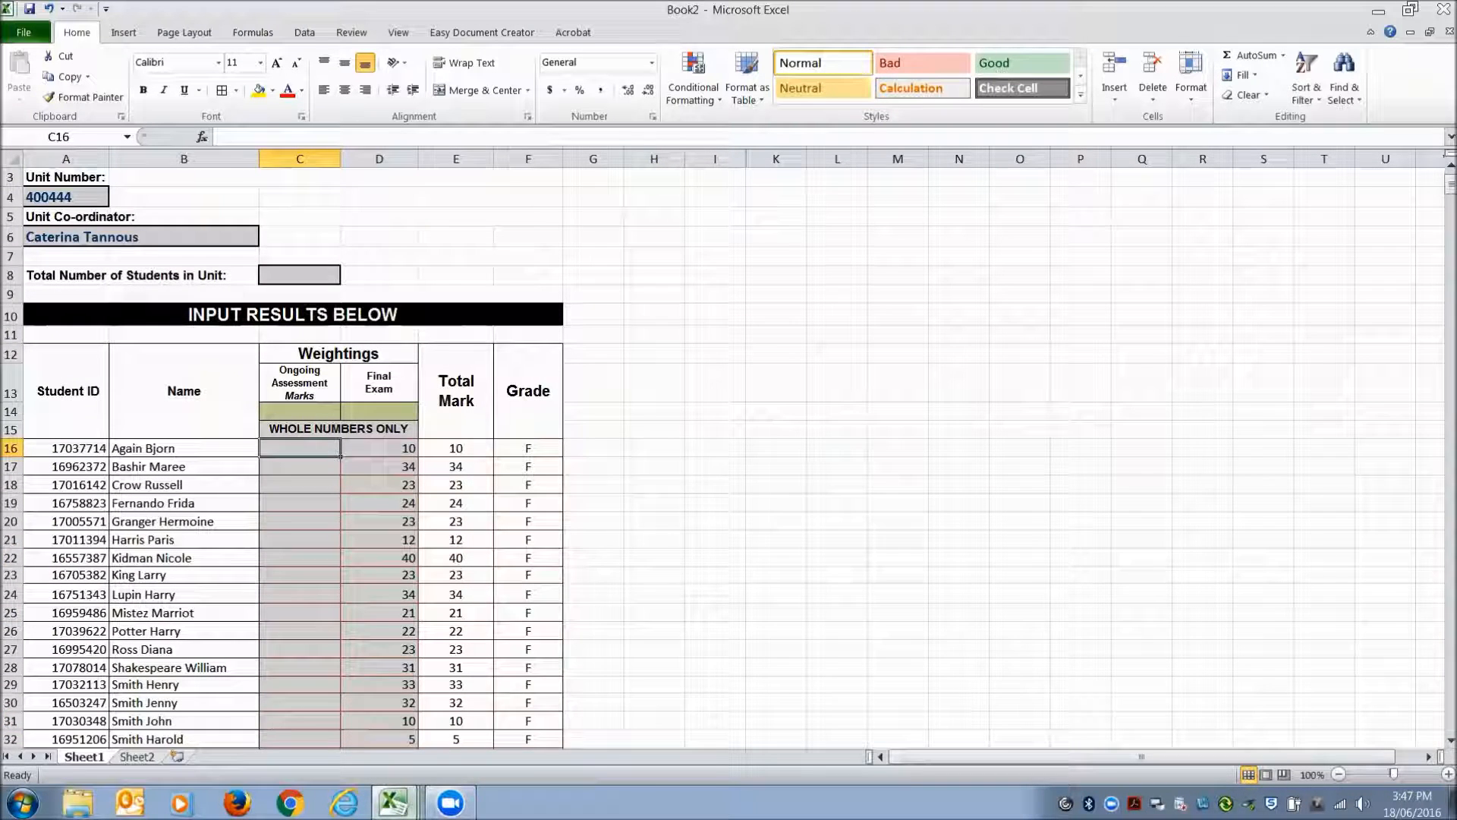
{"action": "left_click", "coordinate": [399, 801]}
{"action": "left_click", "coordinate": [339, 705]}
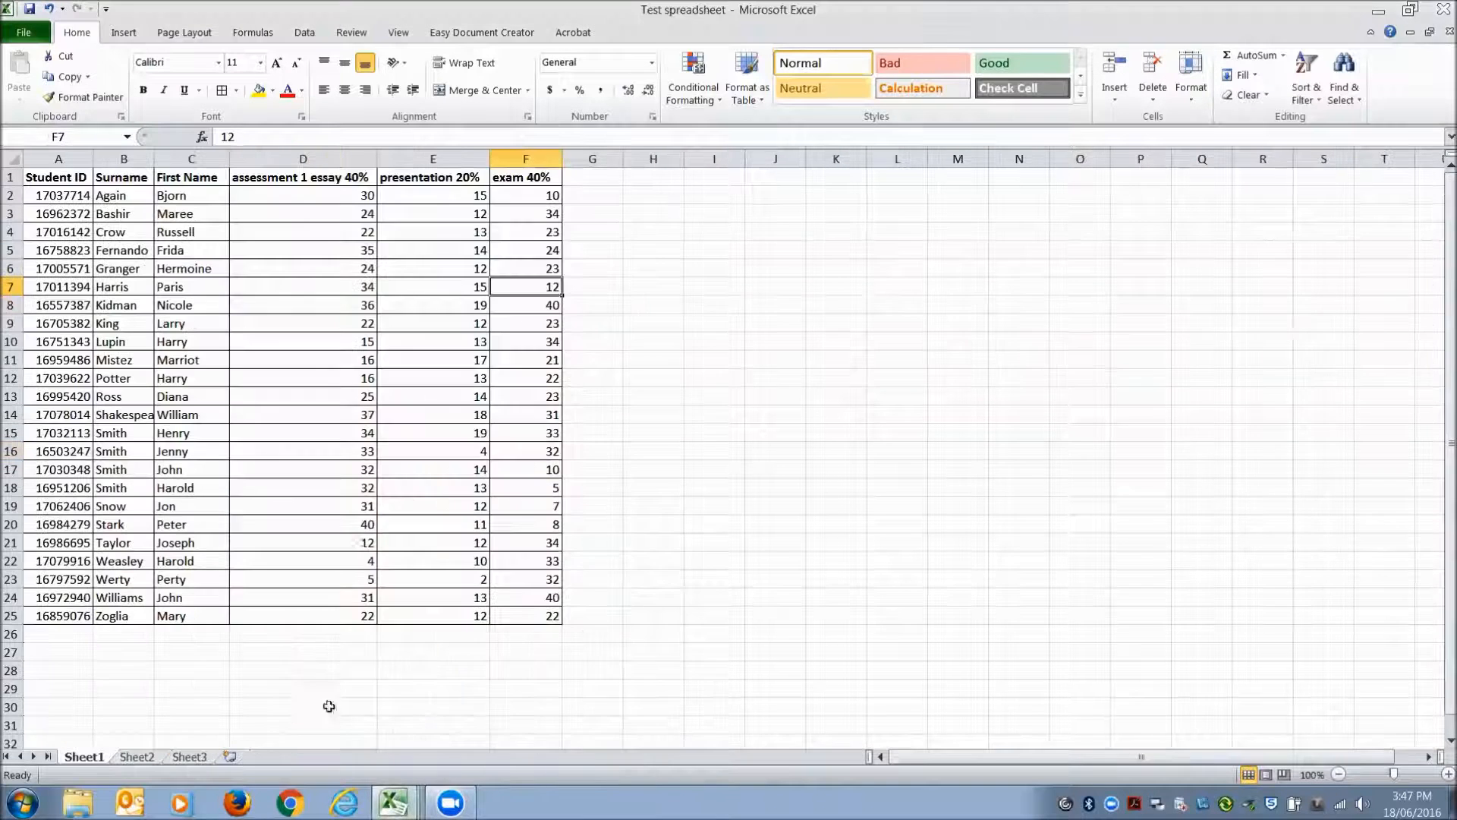
{"action": "left_click_drag", "start_coordinate": [623, 158], "coordinate": [652, 158]}
{"action": "left_click", "coordinate": [605, 200]}
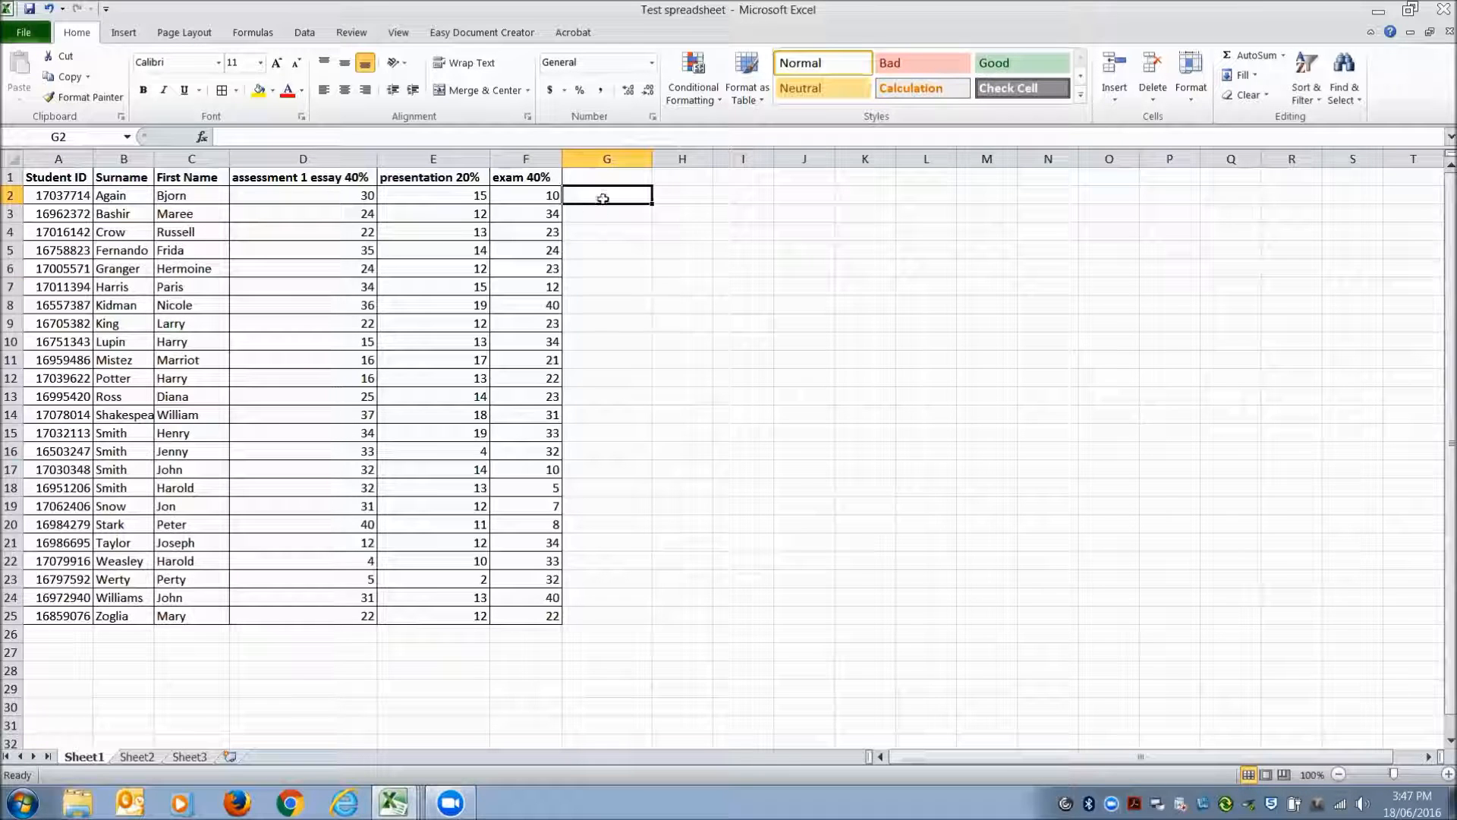
{"action": "left_click", "coordinate": [1245, 55]}
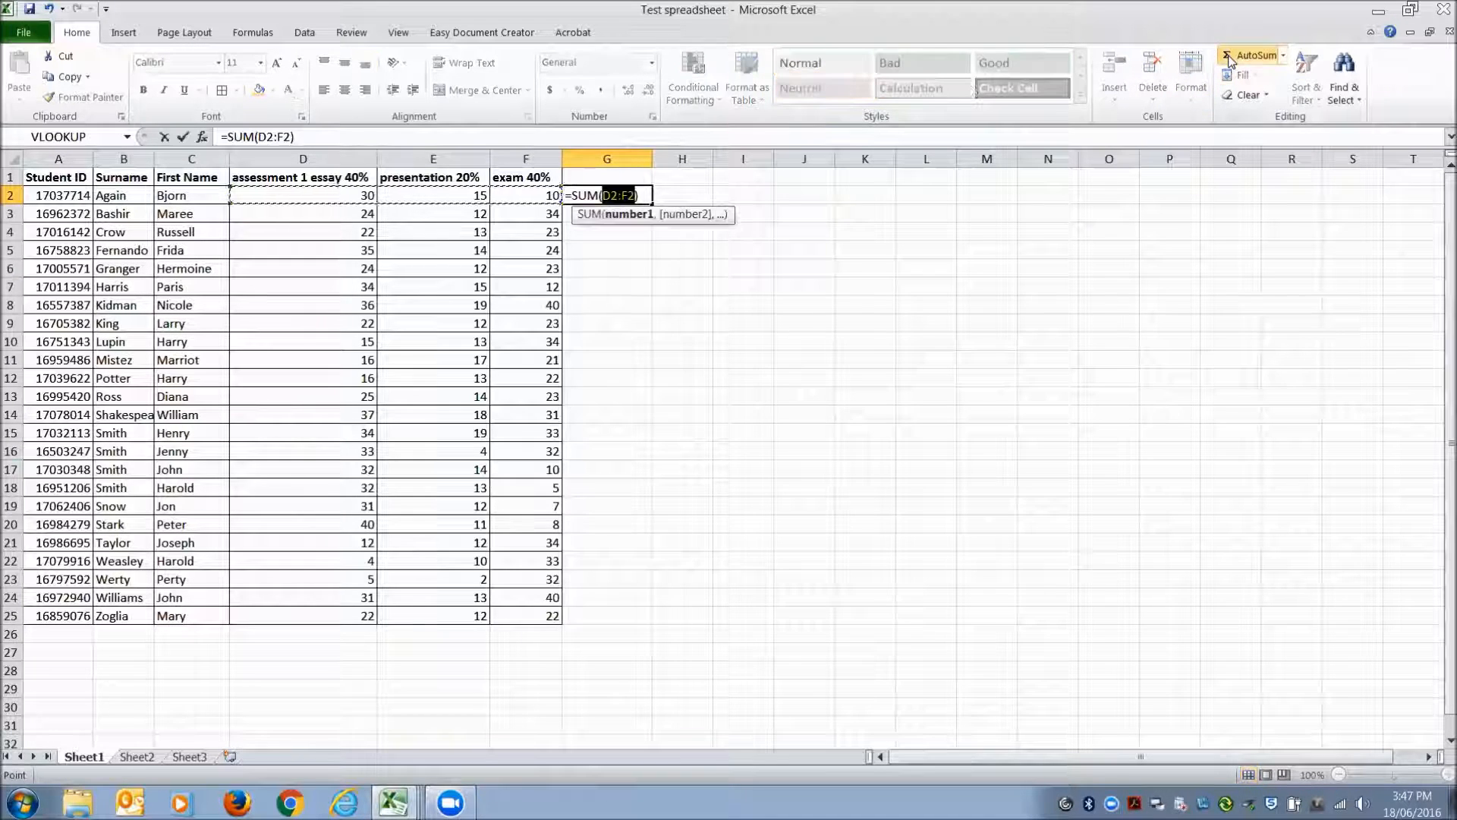
{"action": "left_click_drag", "start_coordinate": [305, 198], "coordinate": [400, 196]}
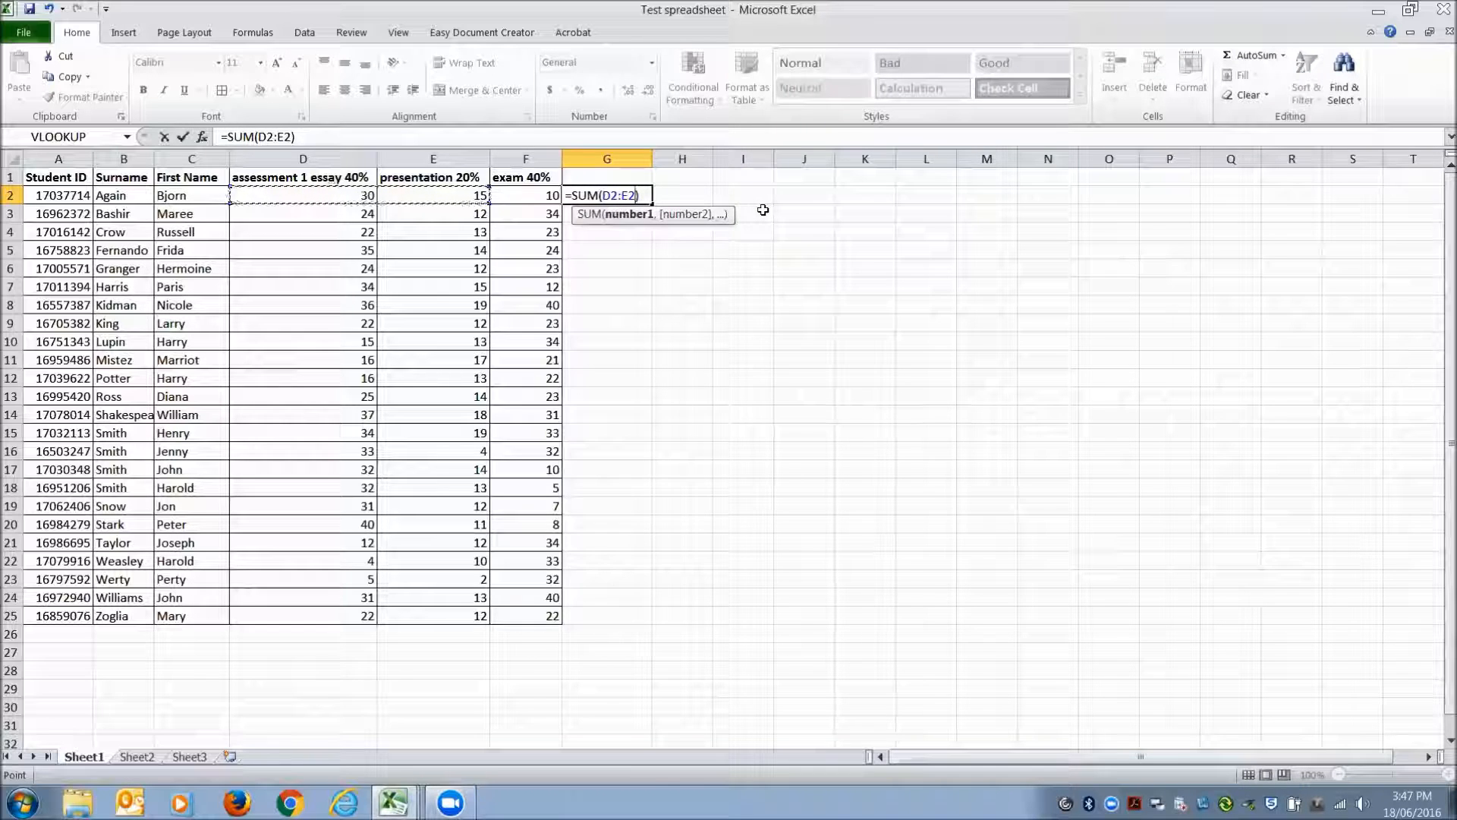
{"action": "key", "text": "Return"}
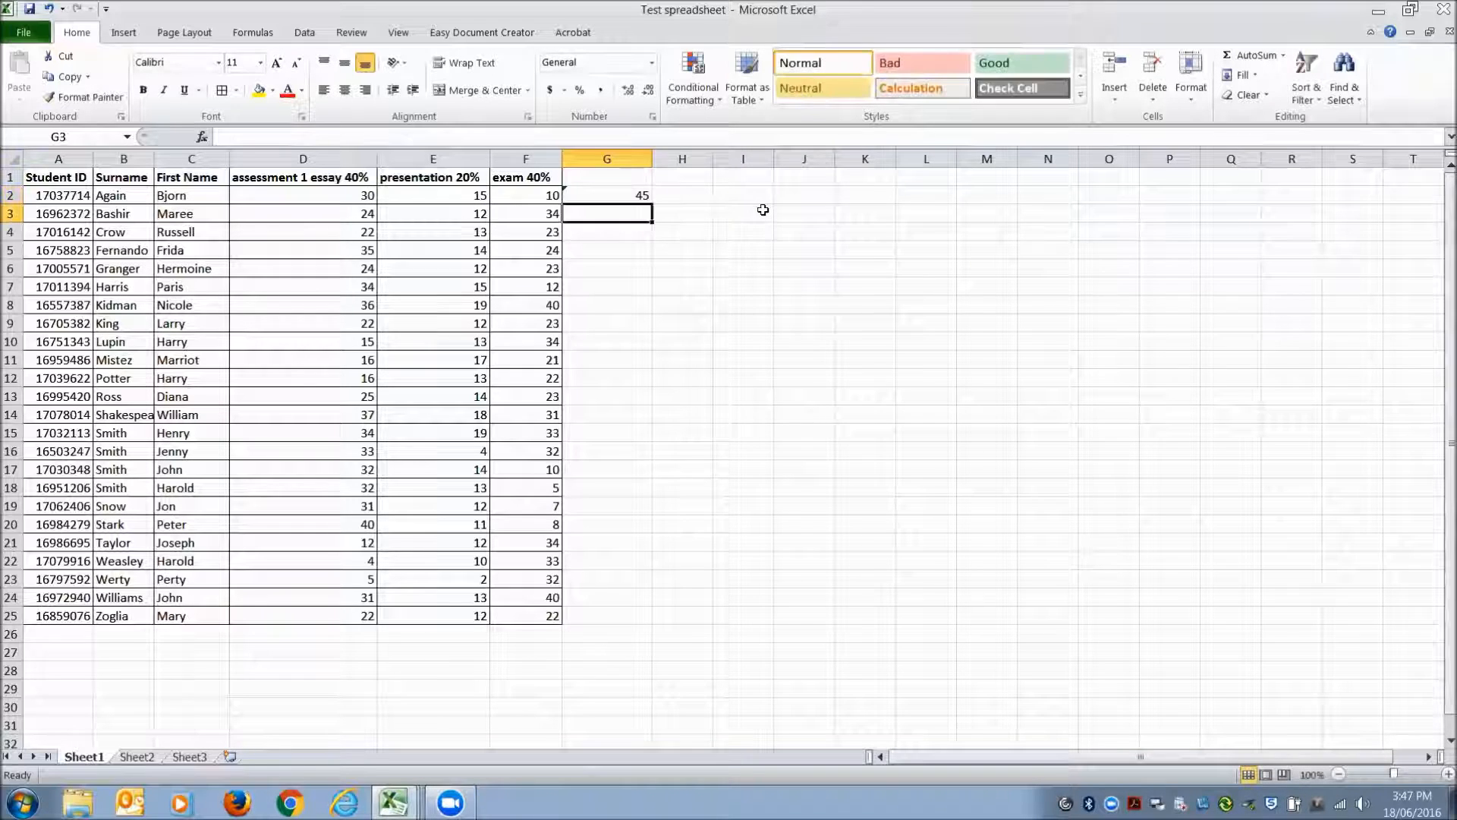
Fill the G2 sum down column G to row 25 for every student
{"action": "left_click", "coordinate": [593, 195]}
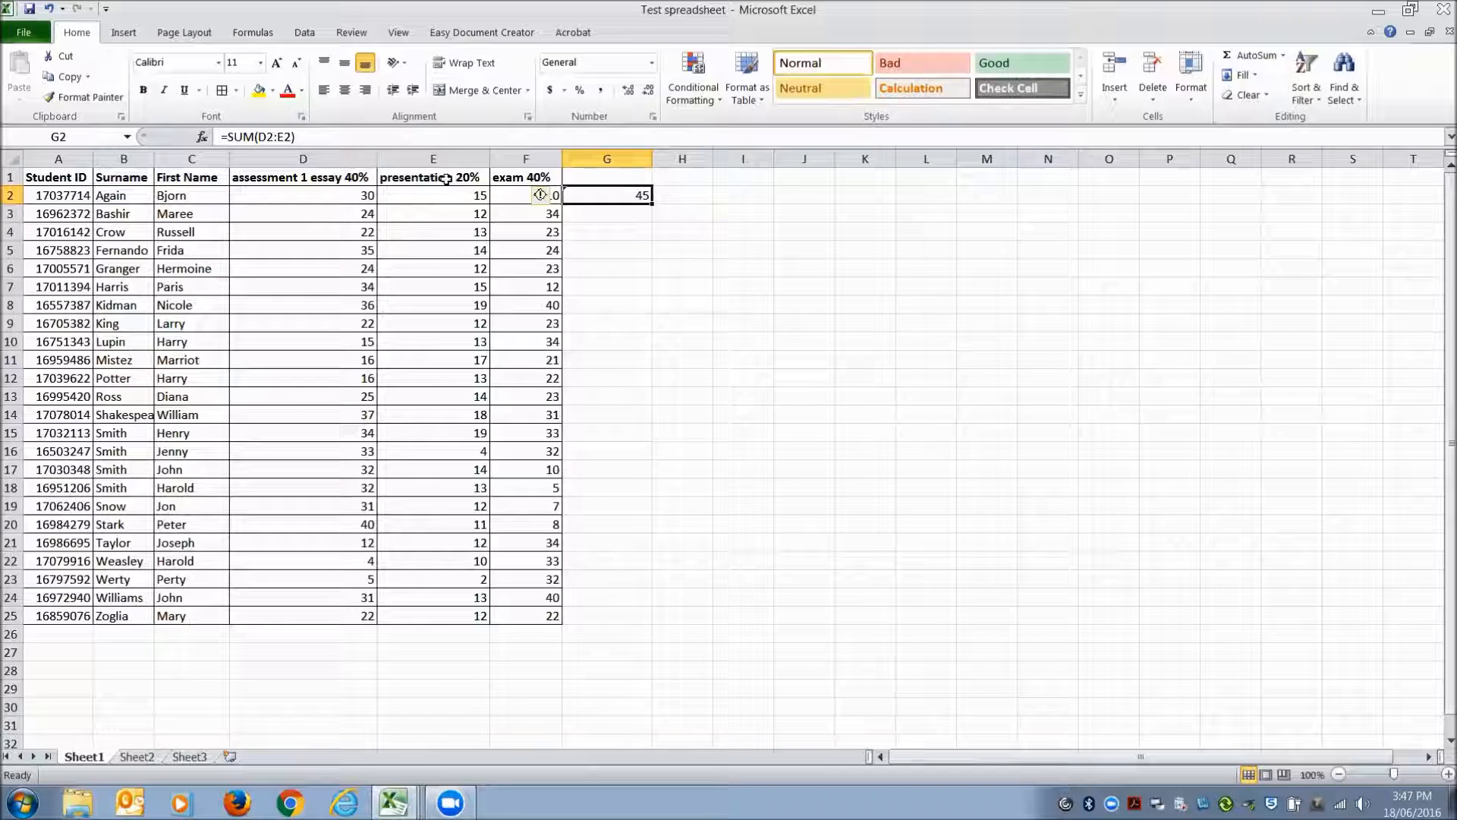
{"action": "double_click", "coordinate": [649, 201]}
{"action": "left_click", "coordinate": [784, 270]}
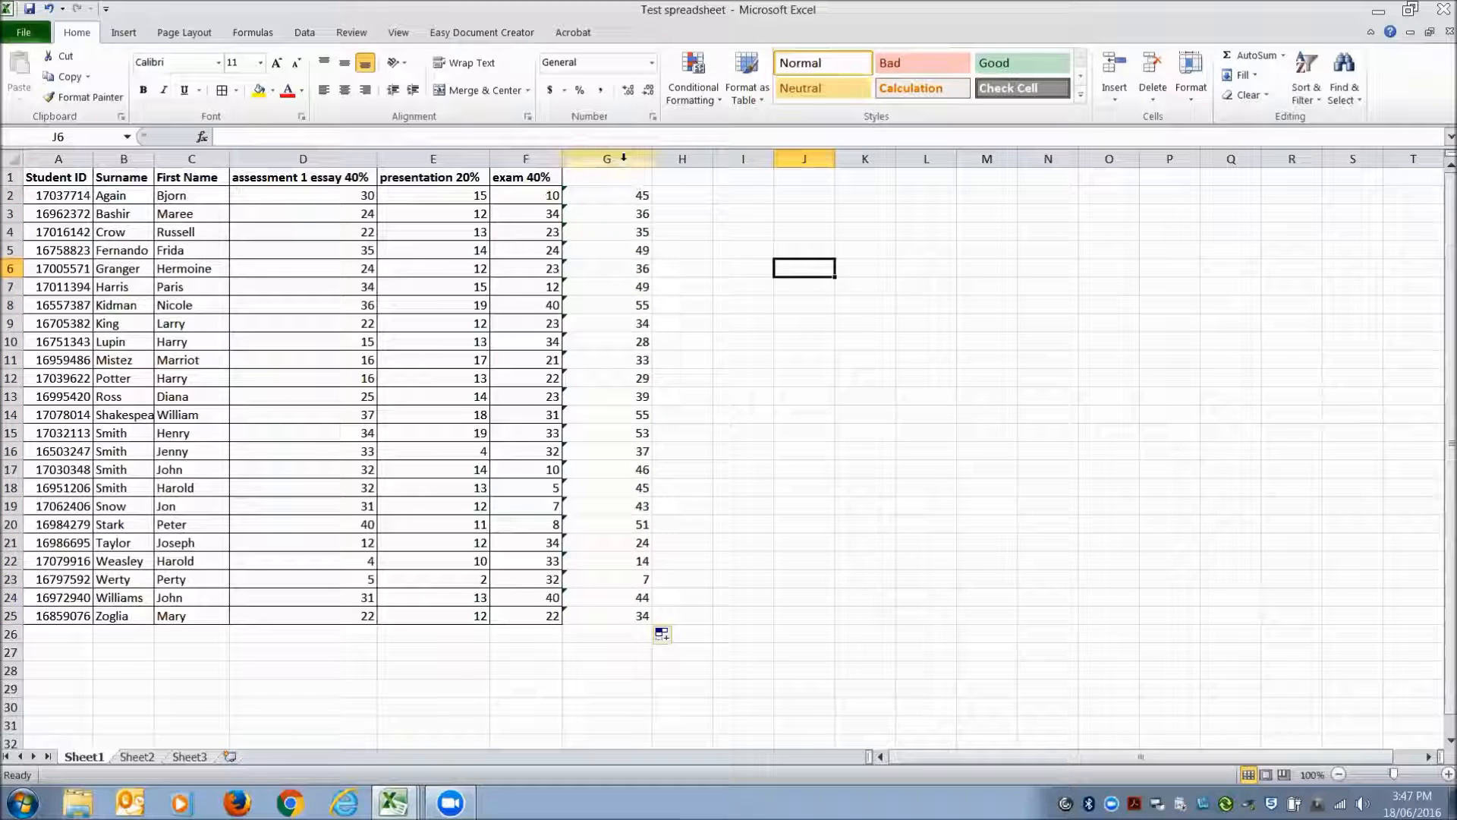
Copy column G and paste it over itself as values to replace the sum formulas
{"action": "left_click", "coordinate": [607, 159]}
{"action": "right_click", "coordinate": [624, 199]}
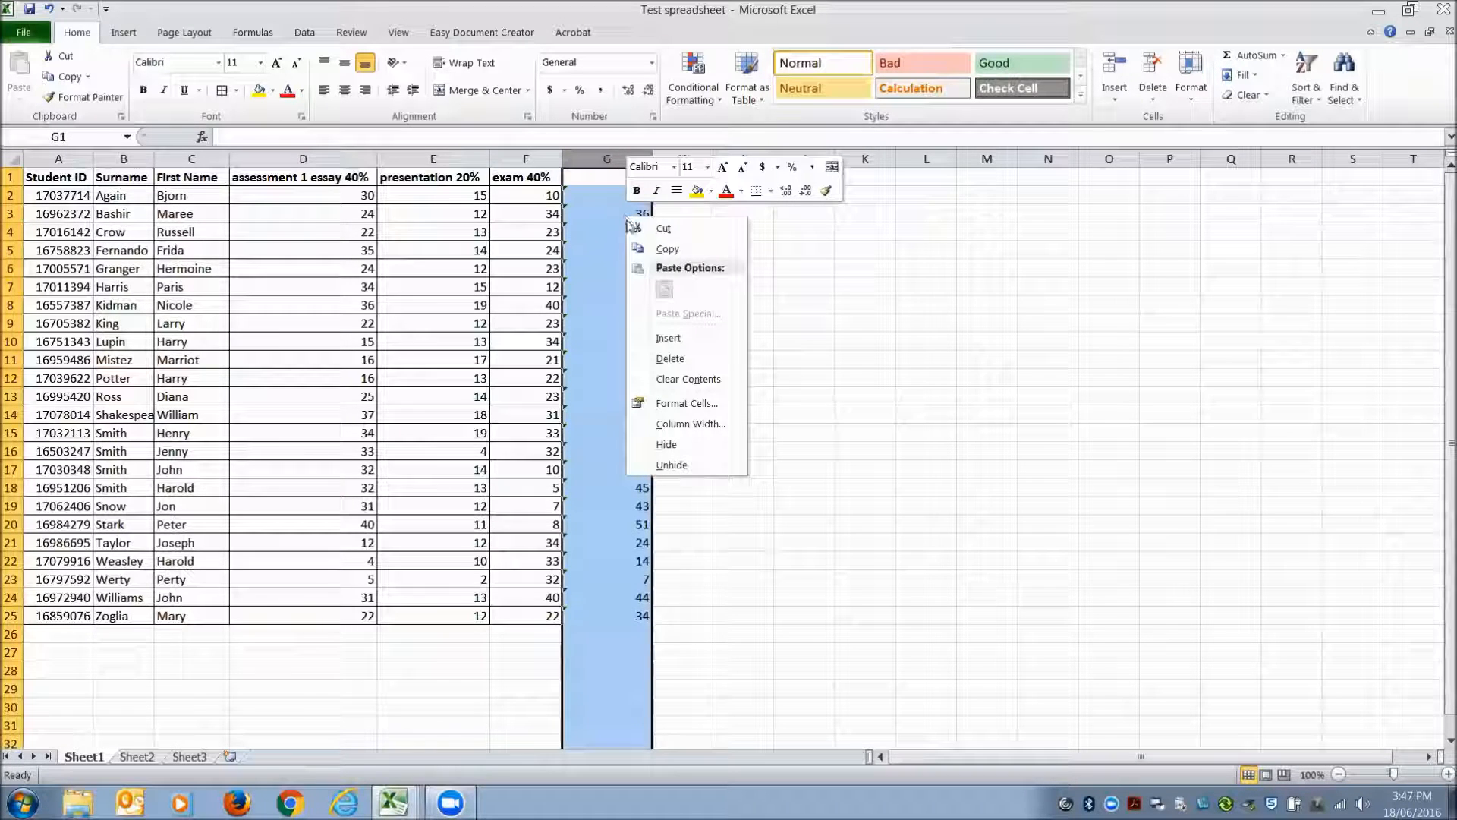
{"action": "left_click", "coordinate": [660, 243]}
{"action": "right_click", "coordinate": [595, 157]}
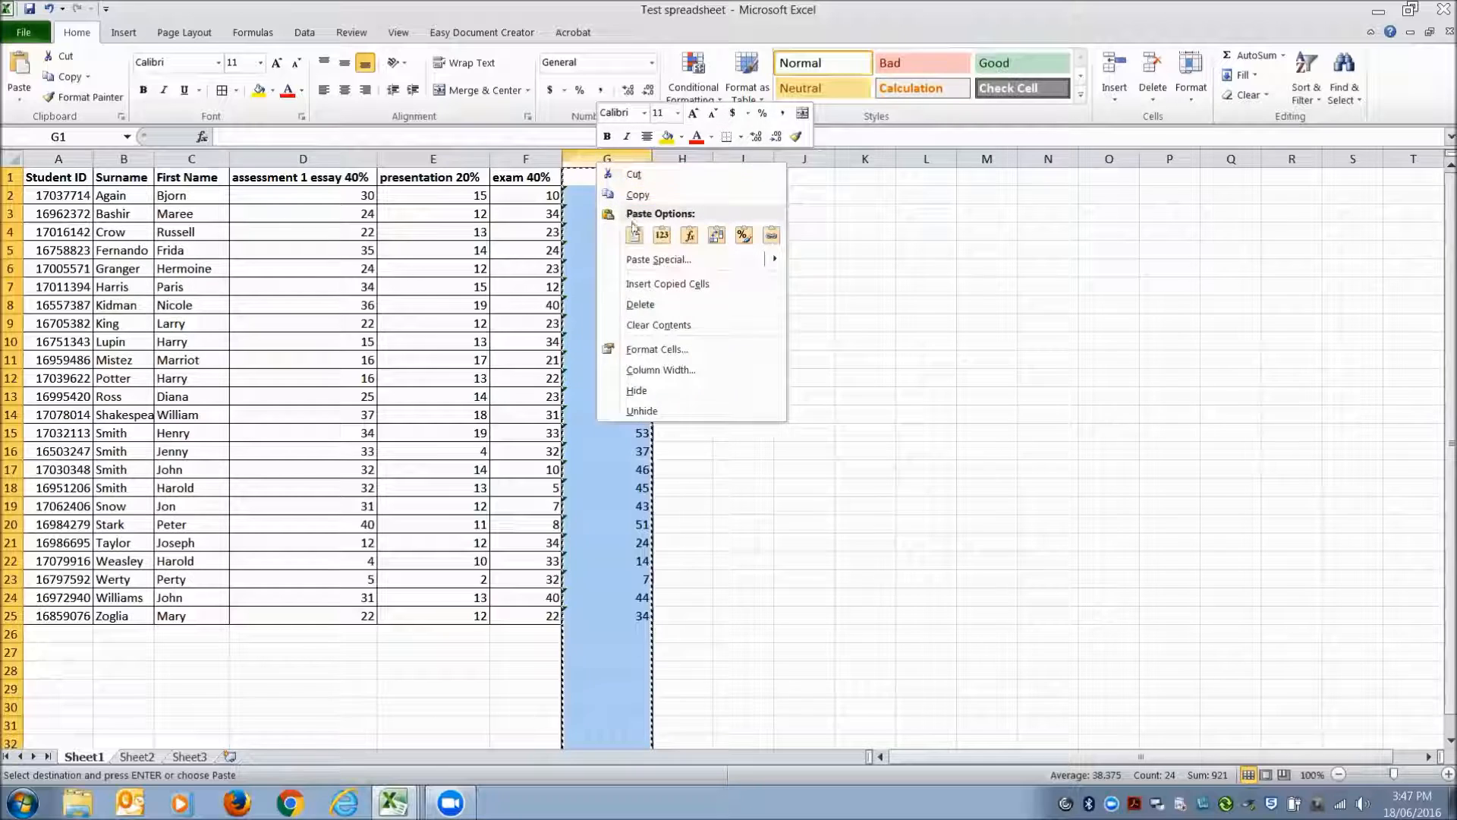
{"action": "left_click", "coordinate": [660, 235]}
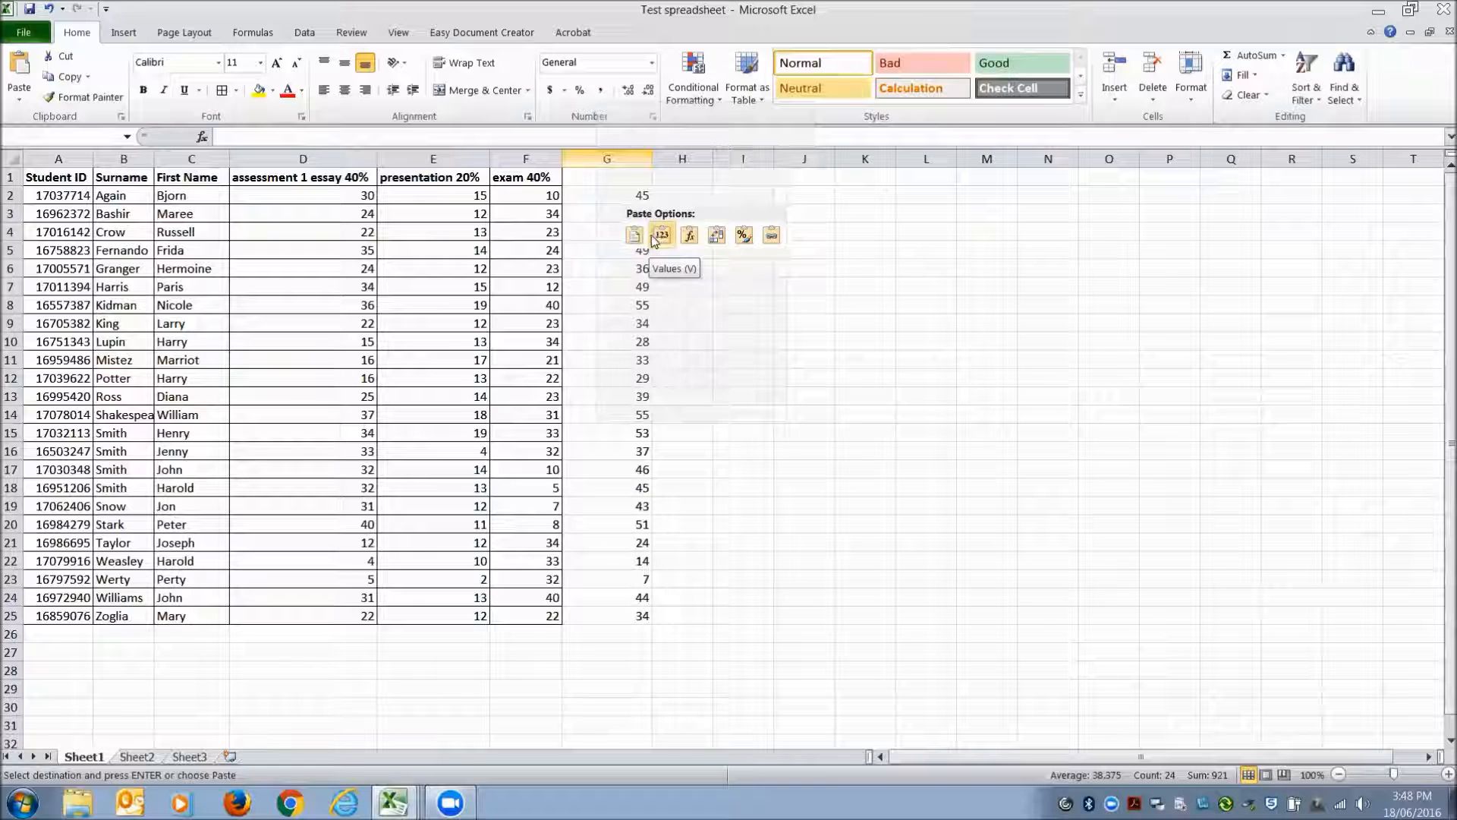
{"action": "left_click", "coordinate": [661, 236]}
{"action": "left_click", "coordinate": [841, 266]}
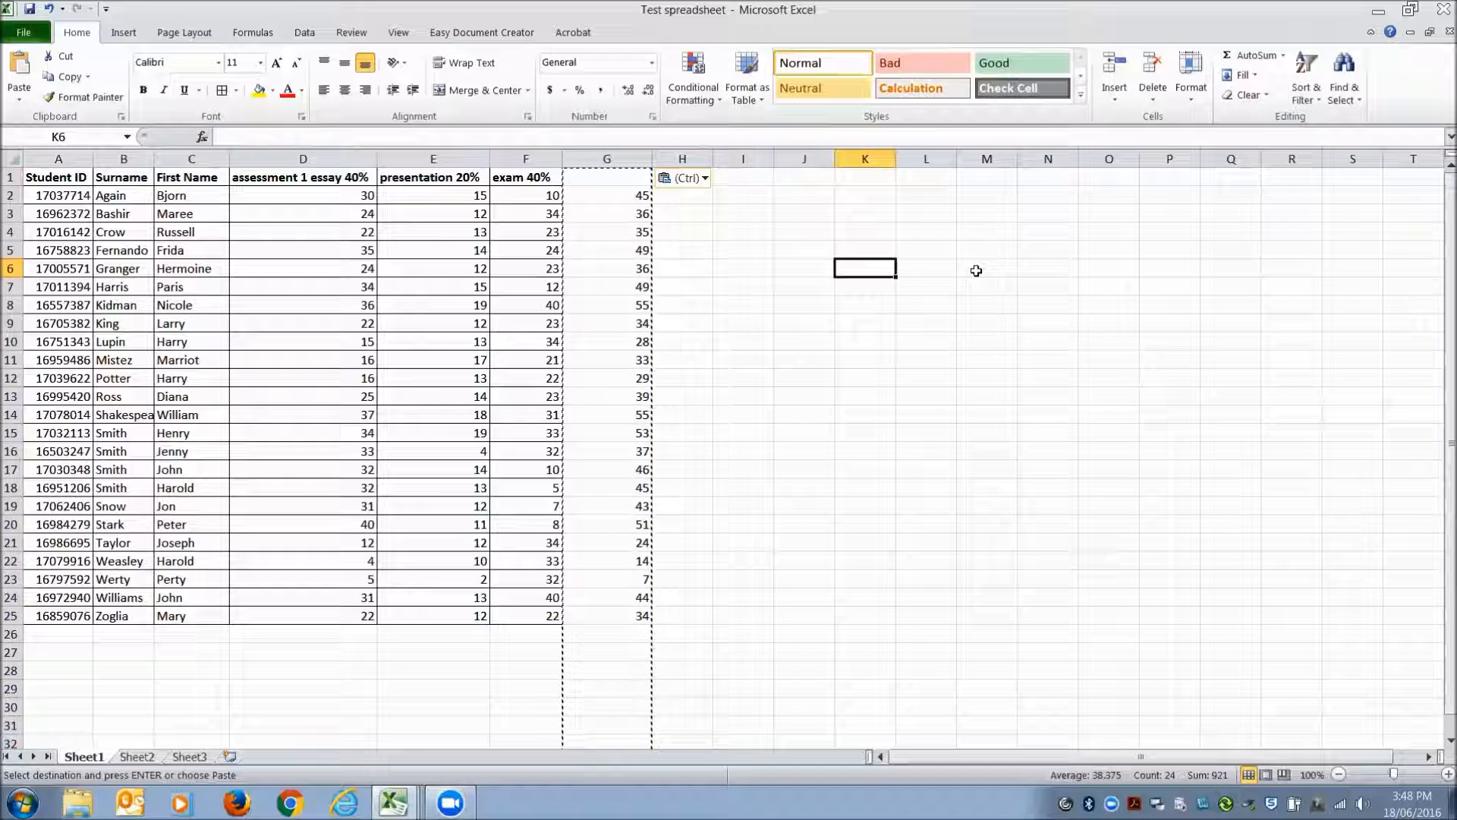
{"action": "double_click", "coordinate": [662, 263]}
Check several totals in column G, from G2 down to G24, for plain values instead of formulas
{"action": "left_click", "coordinate": [614, 196]}
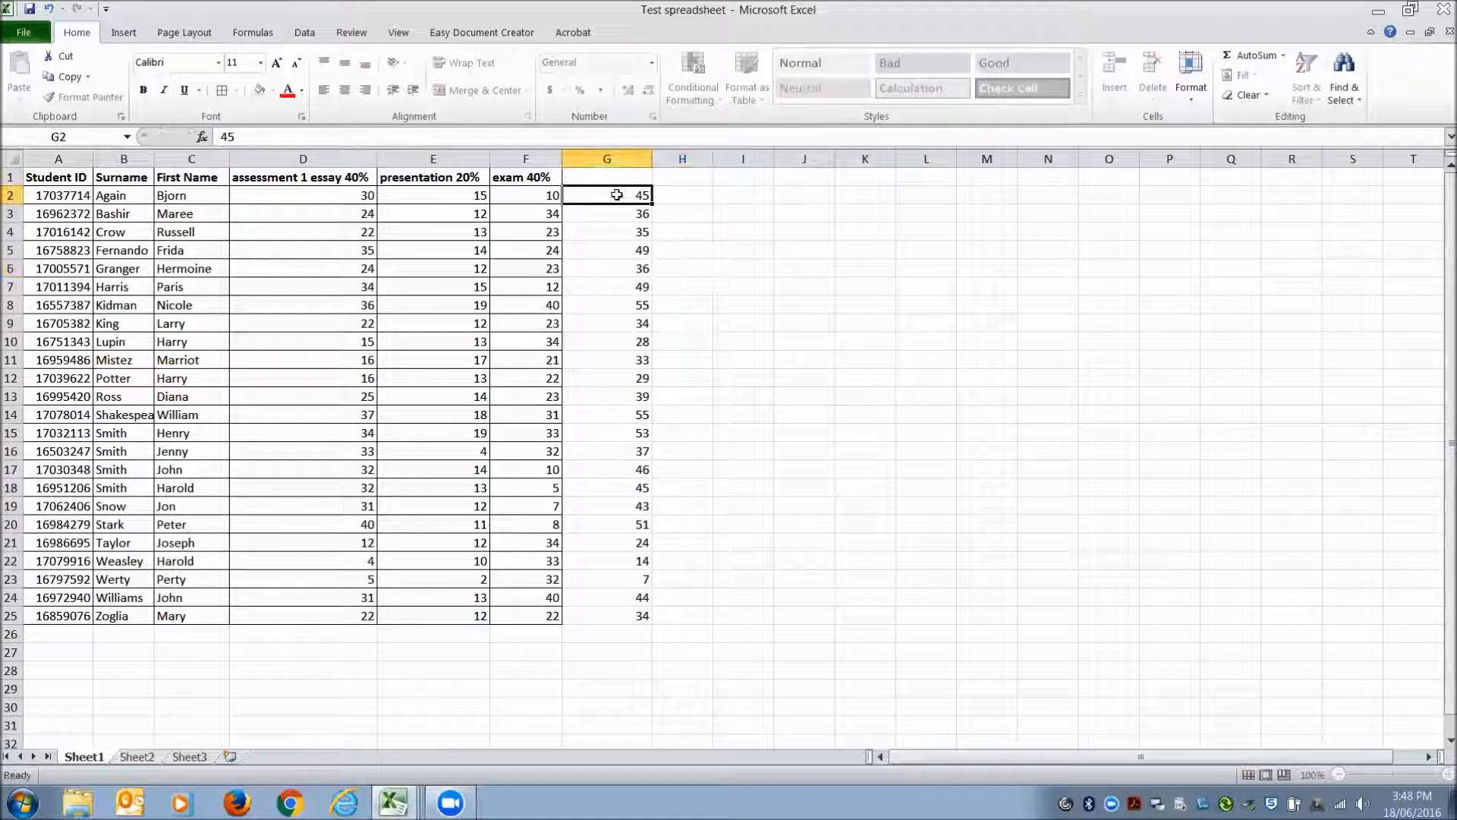
{"action": "left_click", "coordinate": [620, 214]}
{"action": "left_click", "coordinate": [618, 232]}
{"action": "left_click", "coordinate": [619, 250]}
{"action": "left_click", "coordinate": [619, 286]}
{"action": "left_click", "coordinate": [616, 455]}
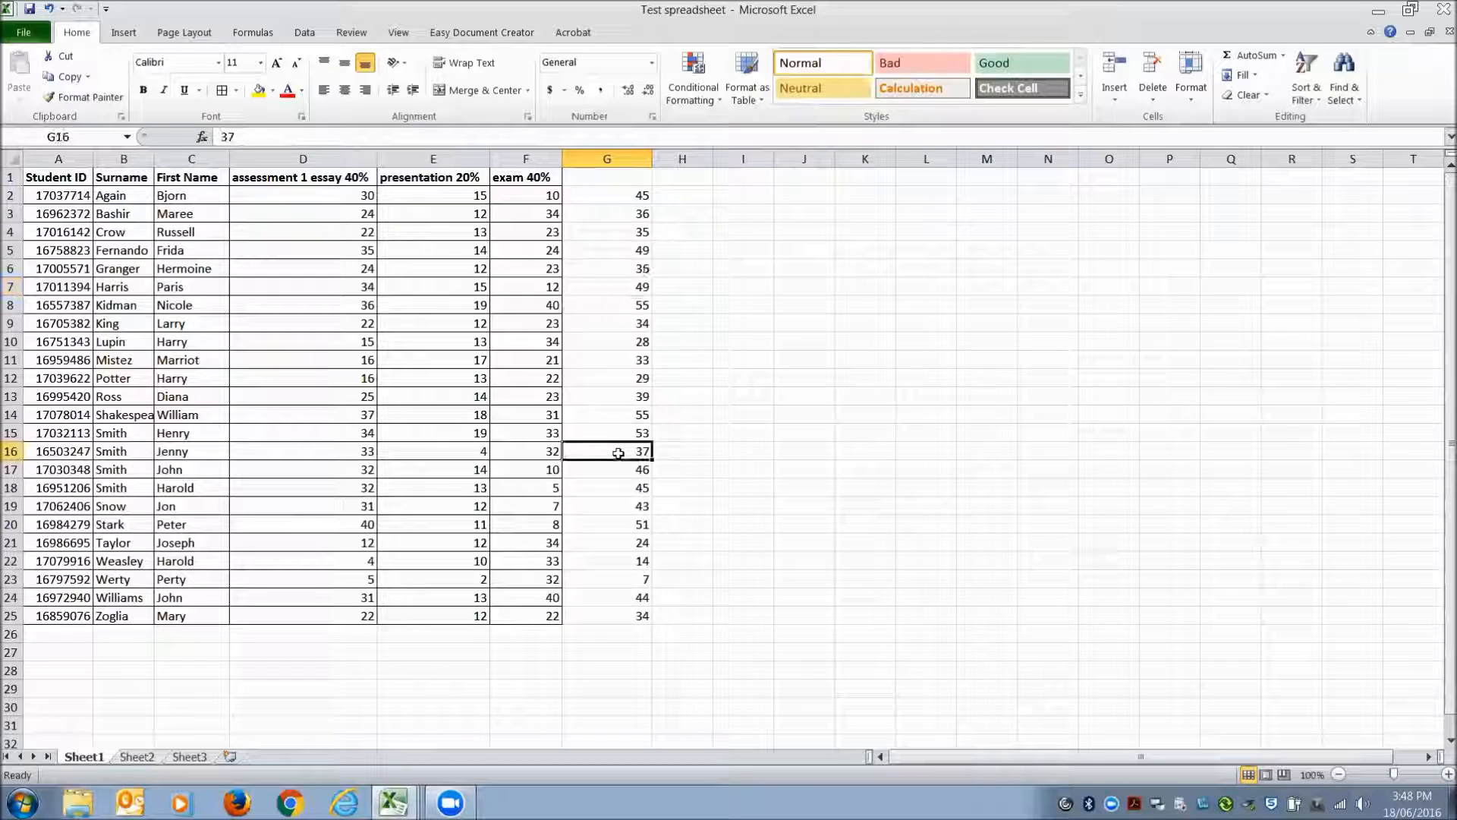
{"action": "left_click", "coordinate": [616, 488]}
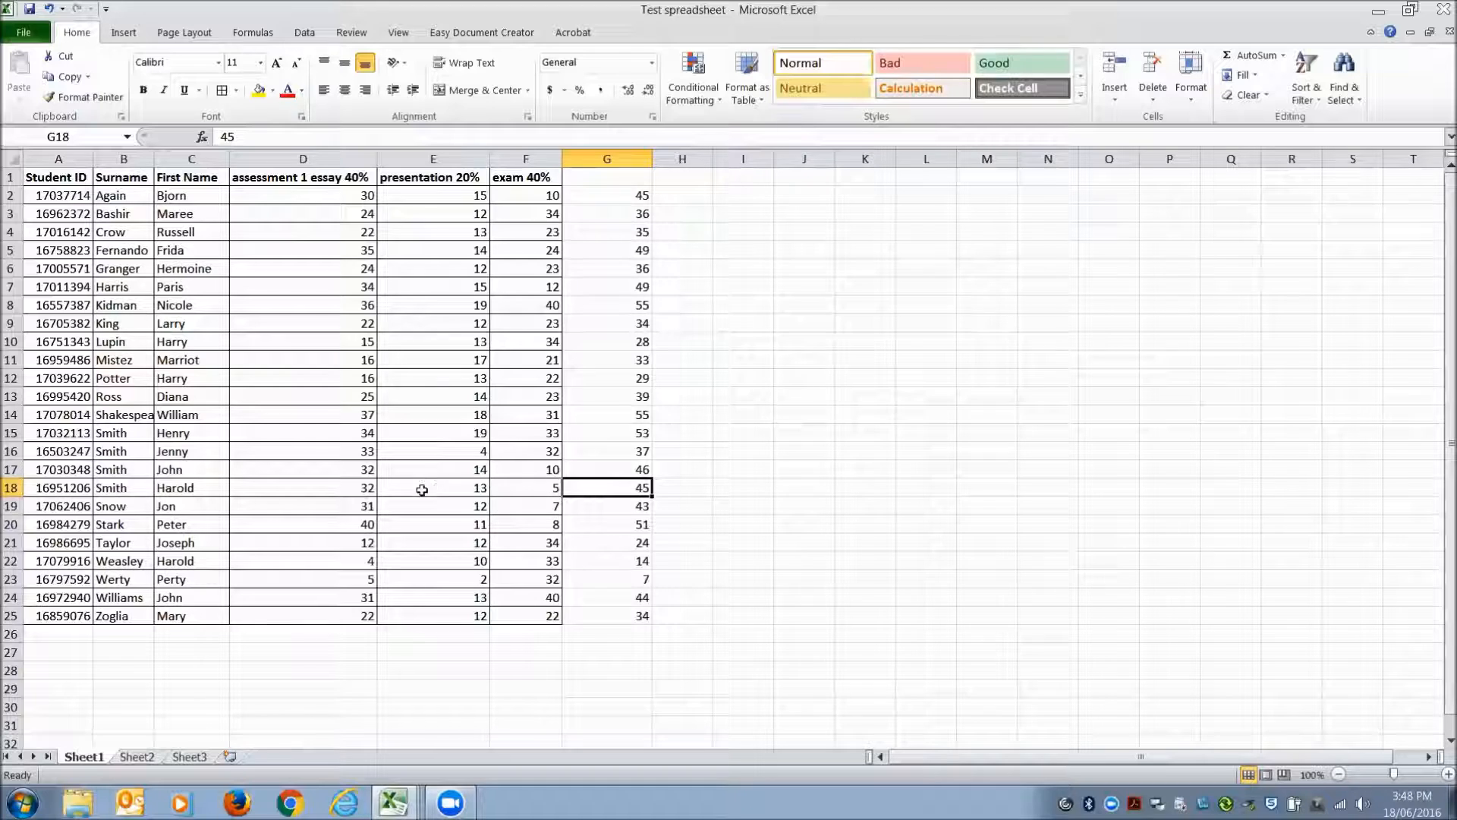
{"action": "left_click", "coordinate": [626, 582]}
{"action": "left_click", "coordinate": [614, 597]}
{"action": "left_click", "coordinate": [744, 505]}
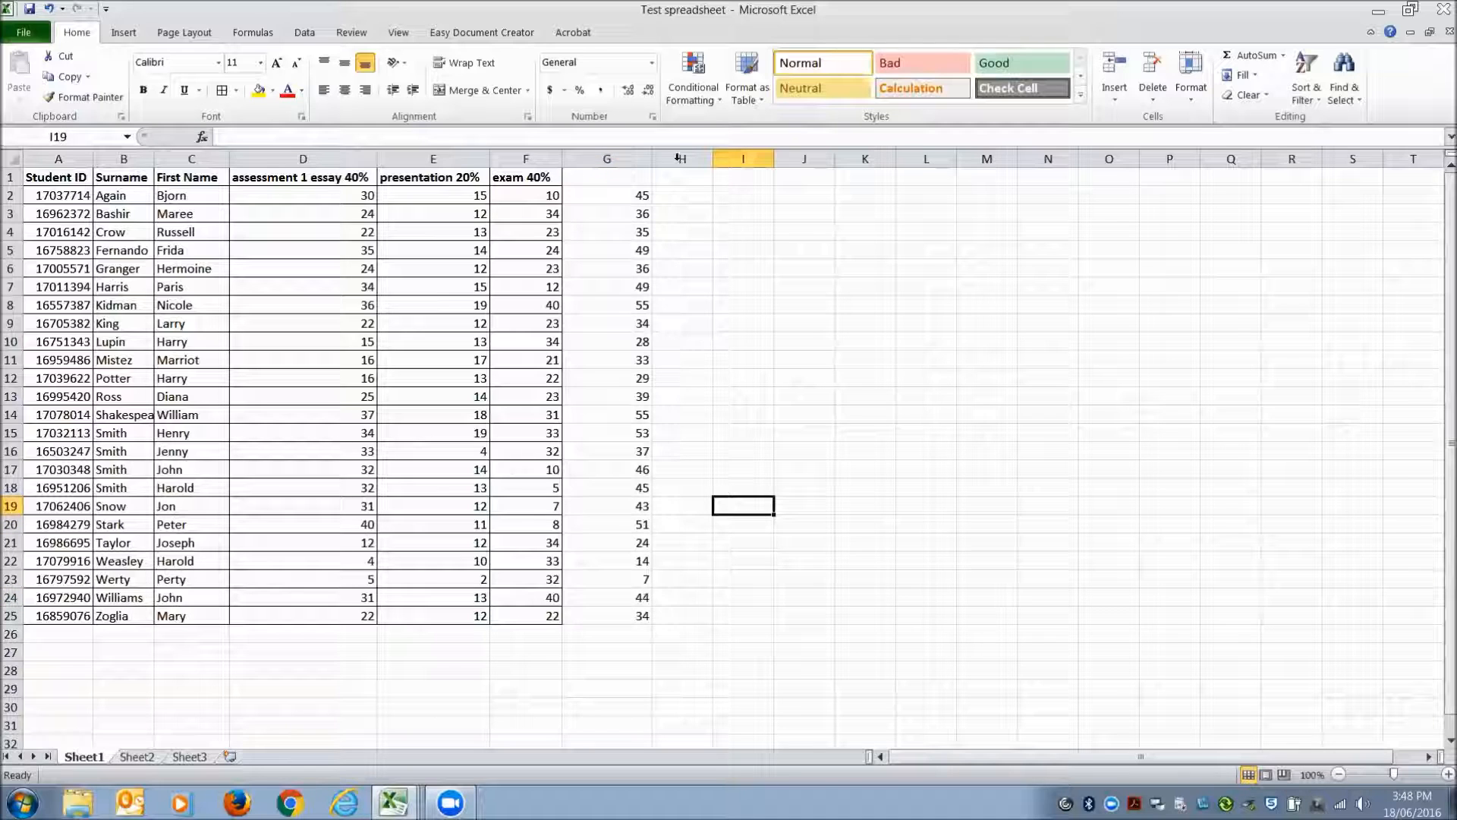
Enter the heading "Assessment total 60%" in G1 and widen column G to fit it
{"action": "left_click", "coordinate": [623, 176]}
{"action": "type", "text": "Asse"}
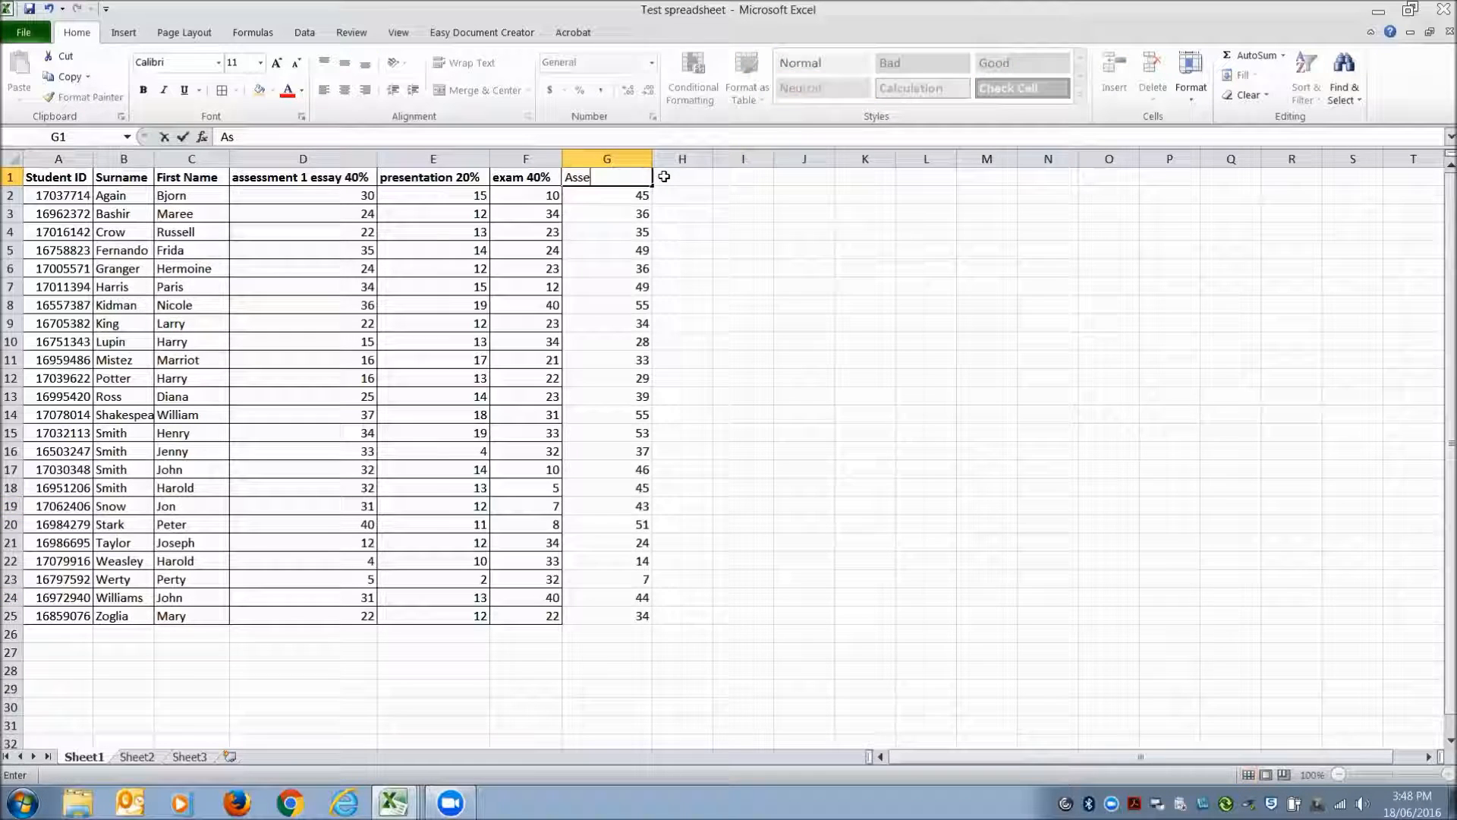
{"action": "type", "text": "ssment total"}
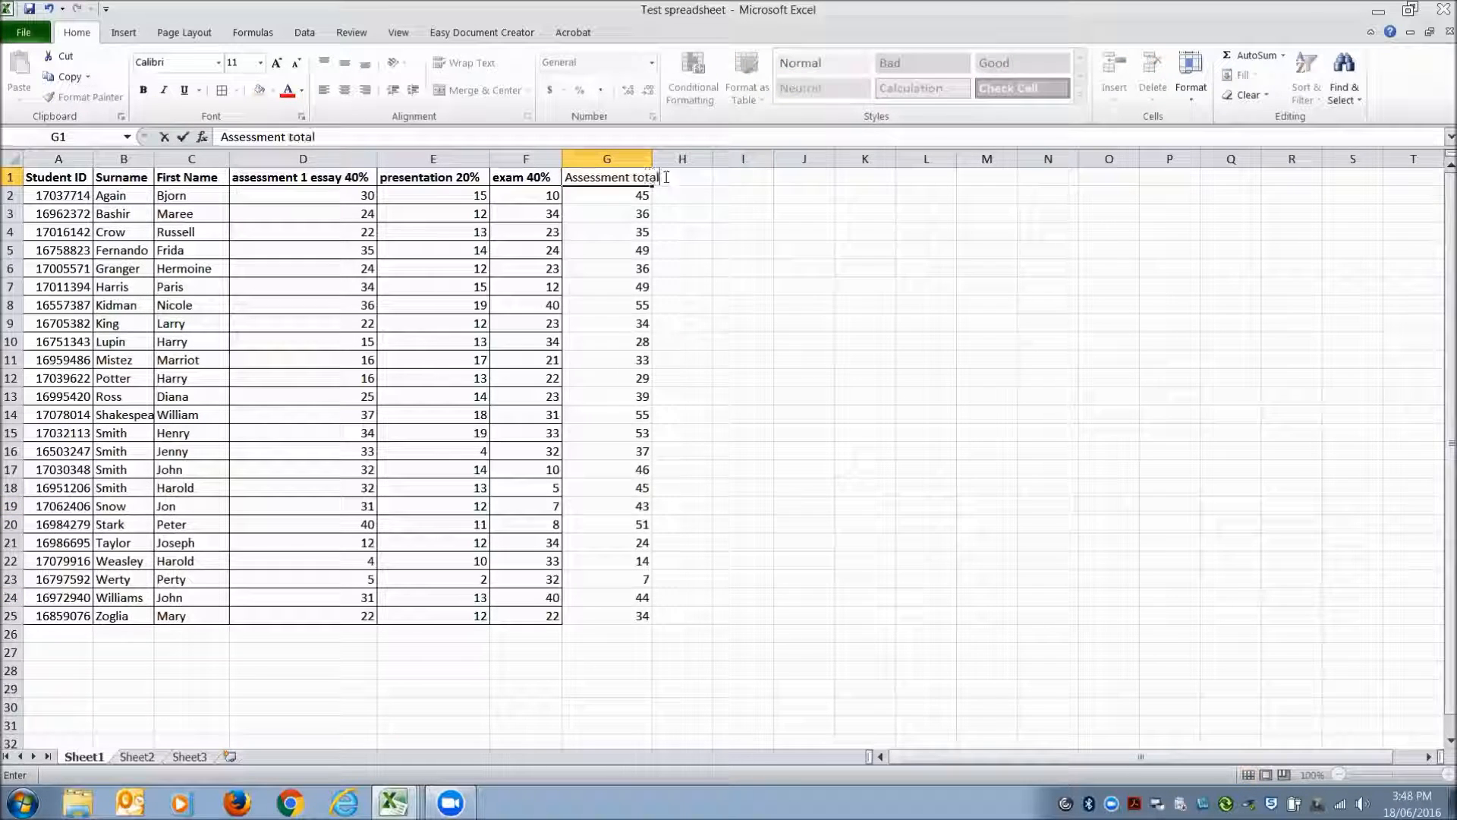
{"action": "type", "text": " 60%"}
{"action": "left_click", "coordinate": [747, 228]}
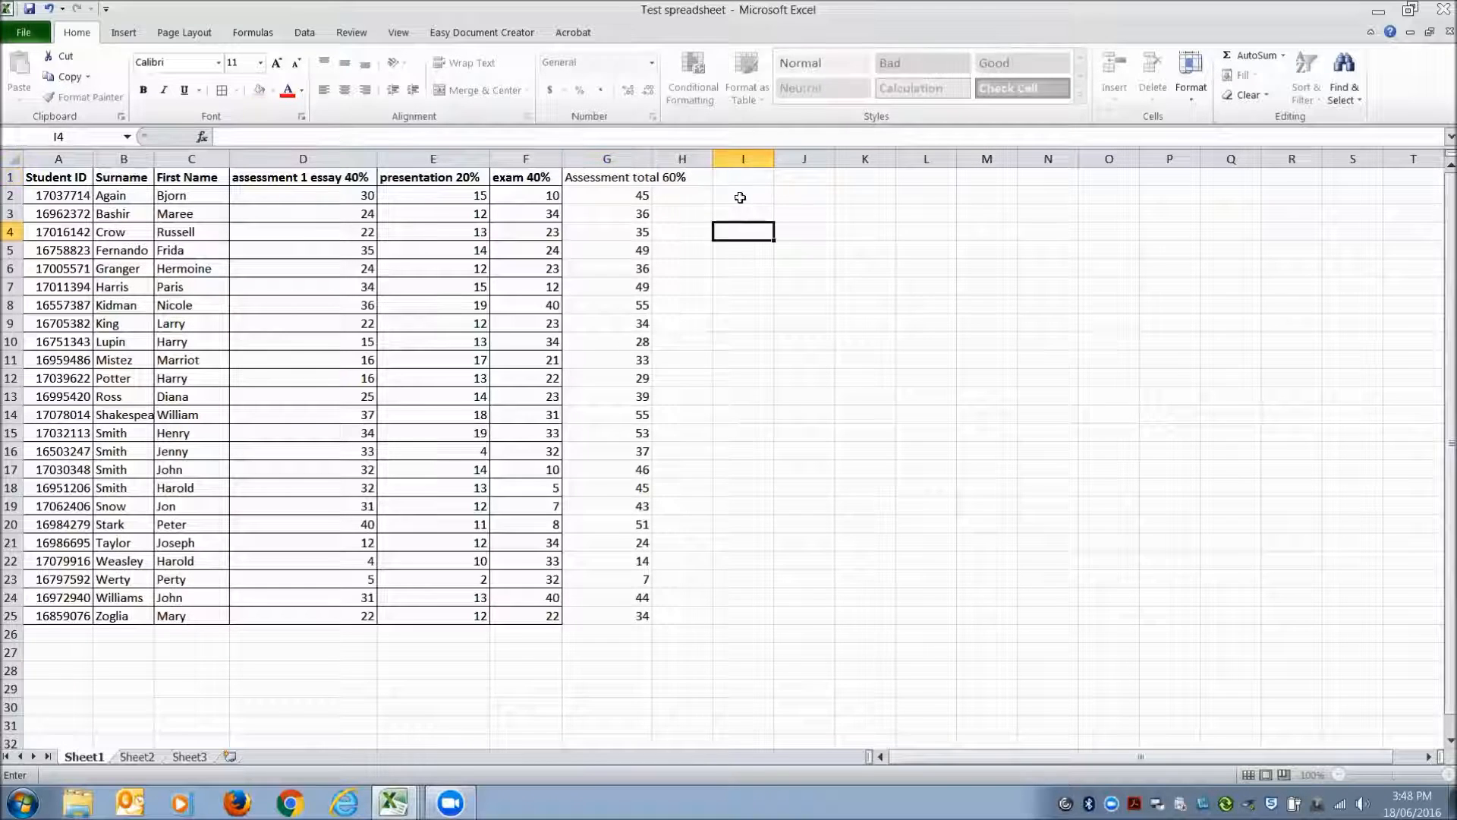
{"action": "left_click_drag", "start_coordinate": [652, 159], "coordinate": [703, 159]}
{"action": "left_click", "coordinate": [856, 230]}
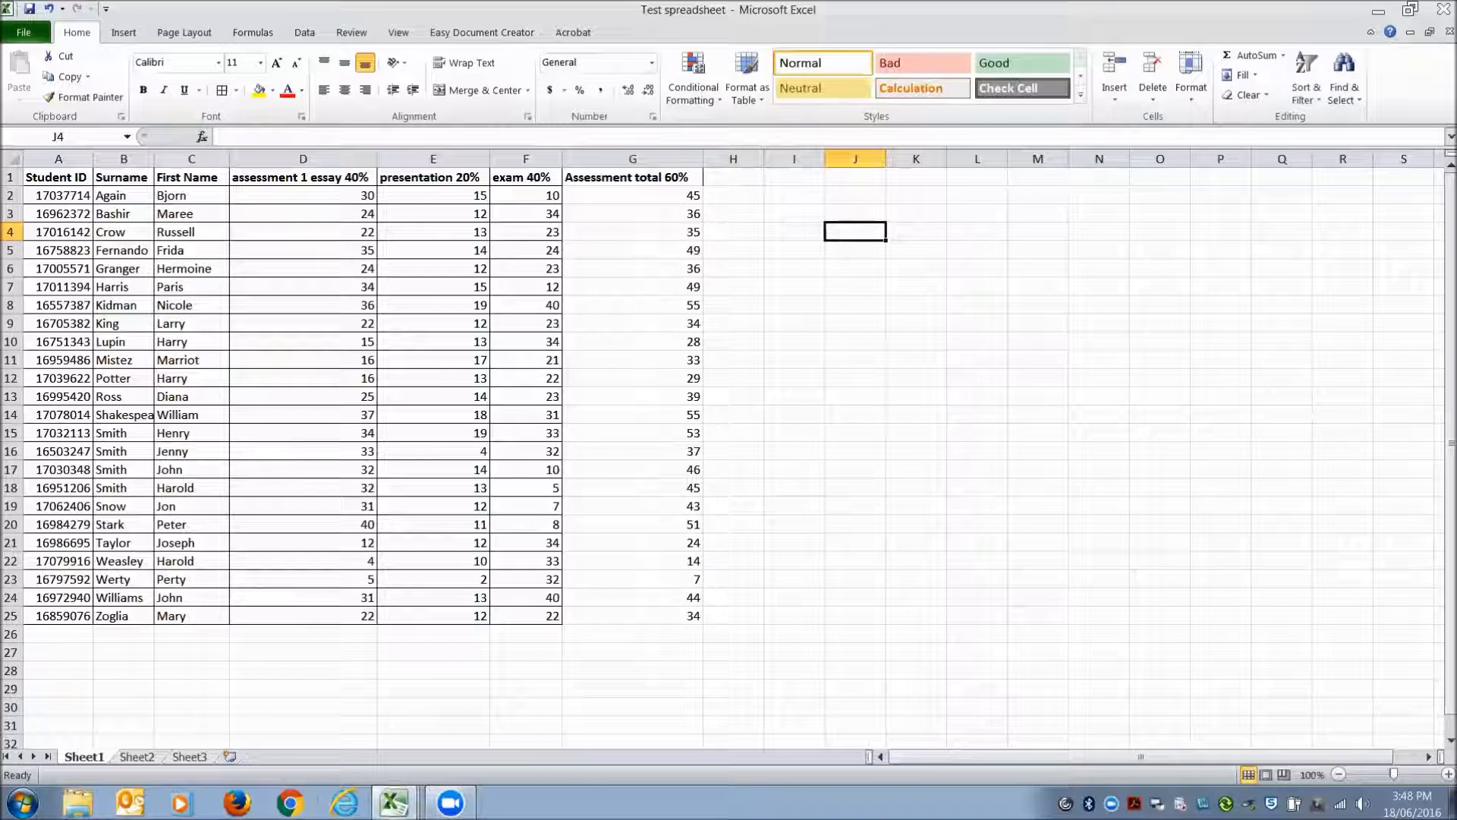
Return to Book2 and start a VLOOKUP in C16, the first ongoing assessment mark, with A16 as lookup value
{"action": "left_click", "coordinate": [393, 802]}
{"action": "left_click", "coordinate": [265, 768]}
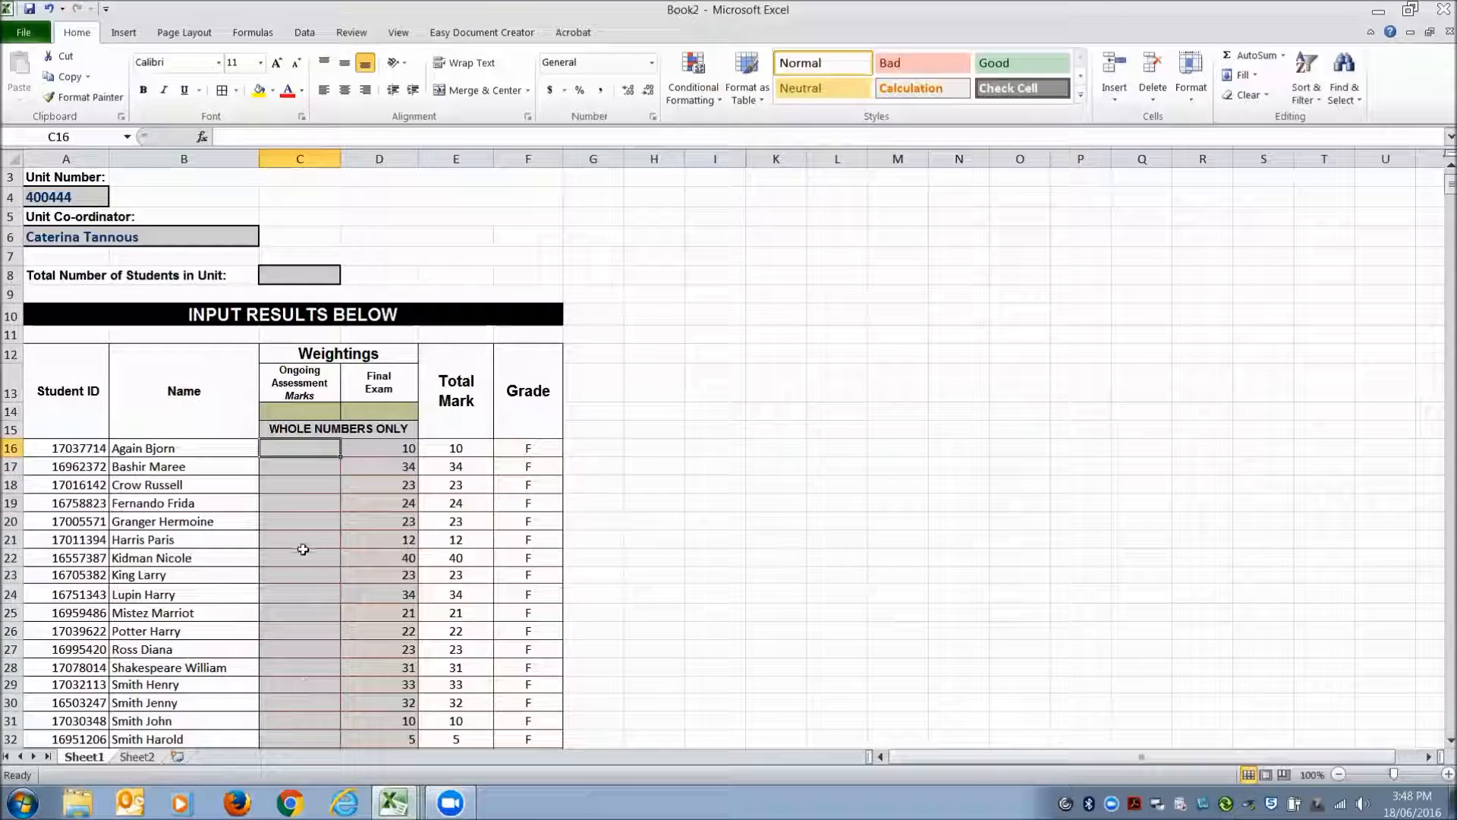
{"action": "scroll", "coordinate": [304, 455], "scroll_direction": "down", "scroll_amount": 2}
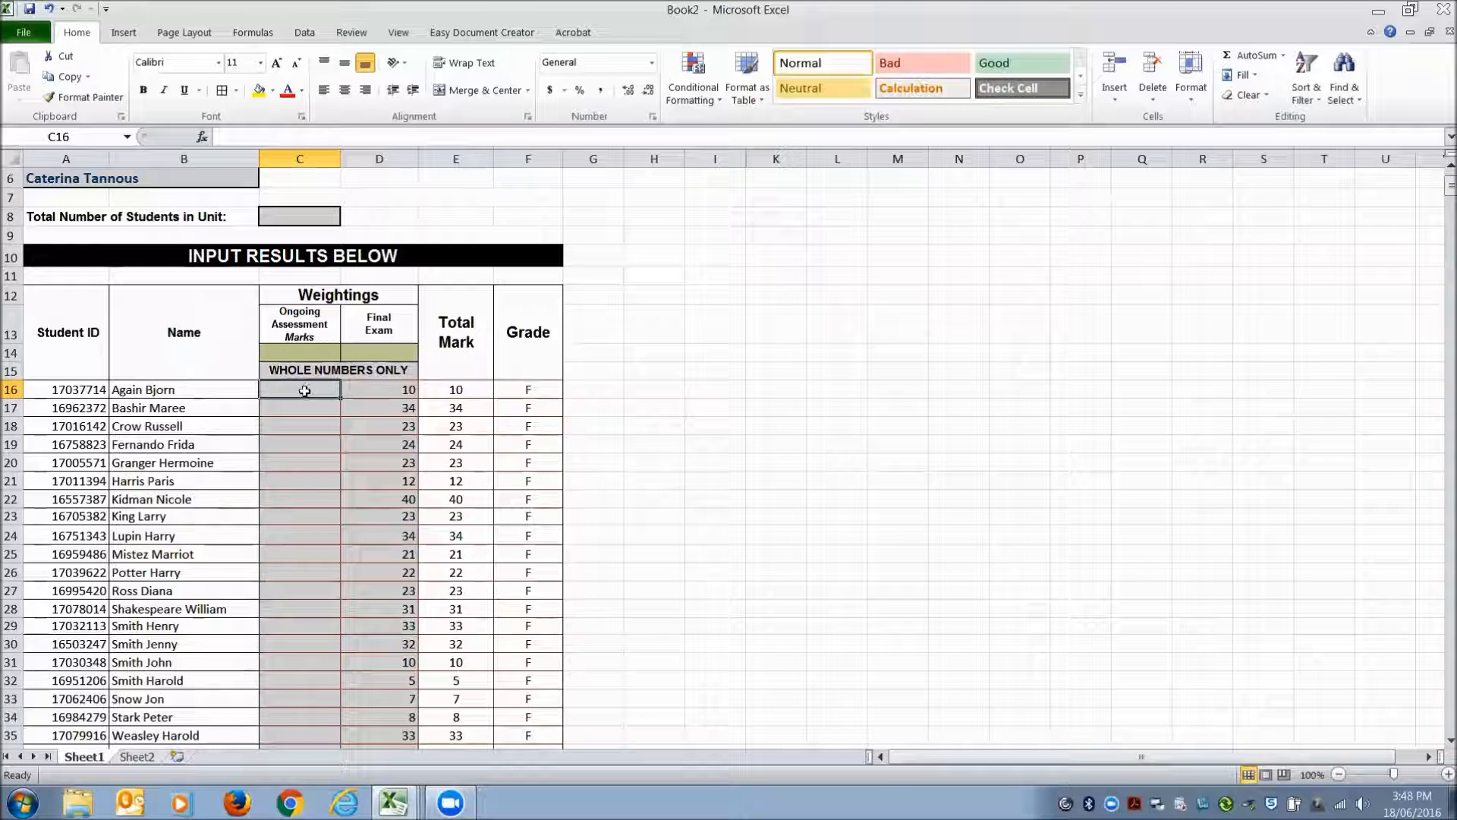
{"action": "left_click", "coordinate": [202, 136]}
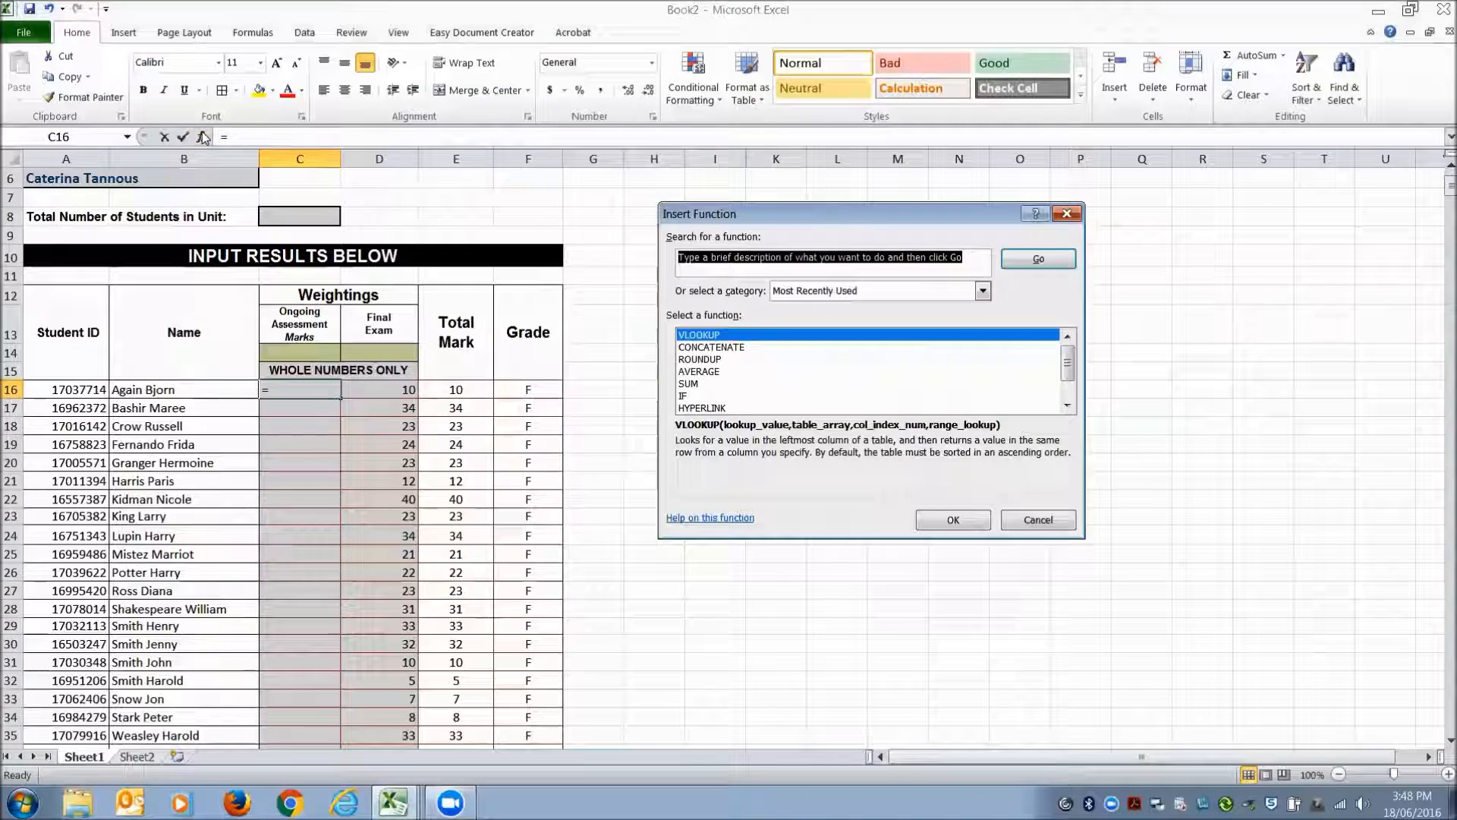
{"action": "left_click", "coordinate": [714, 340]}
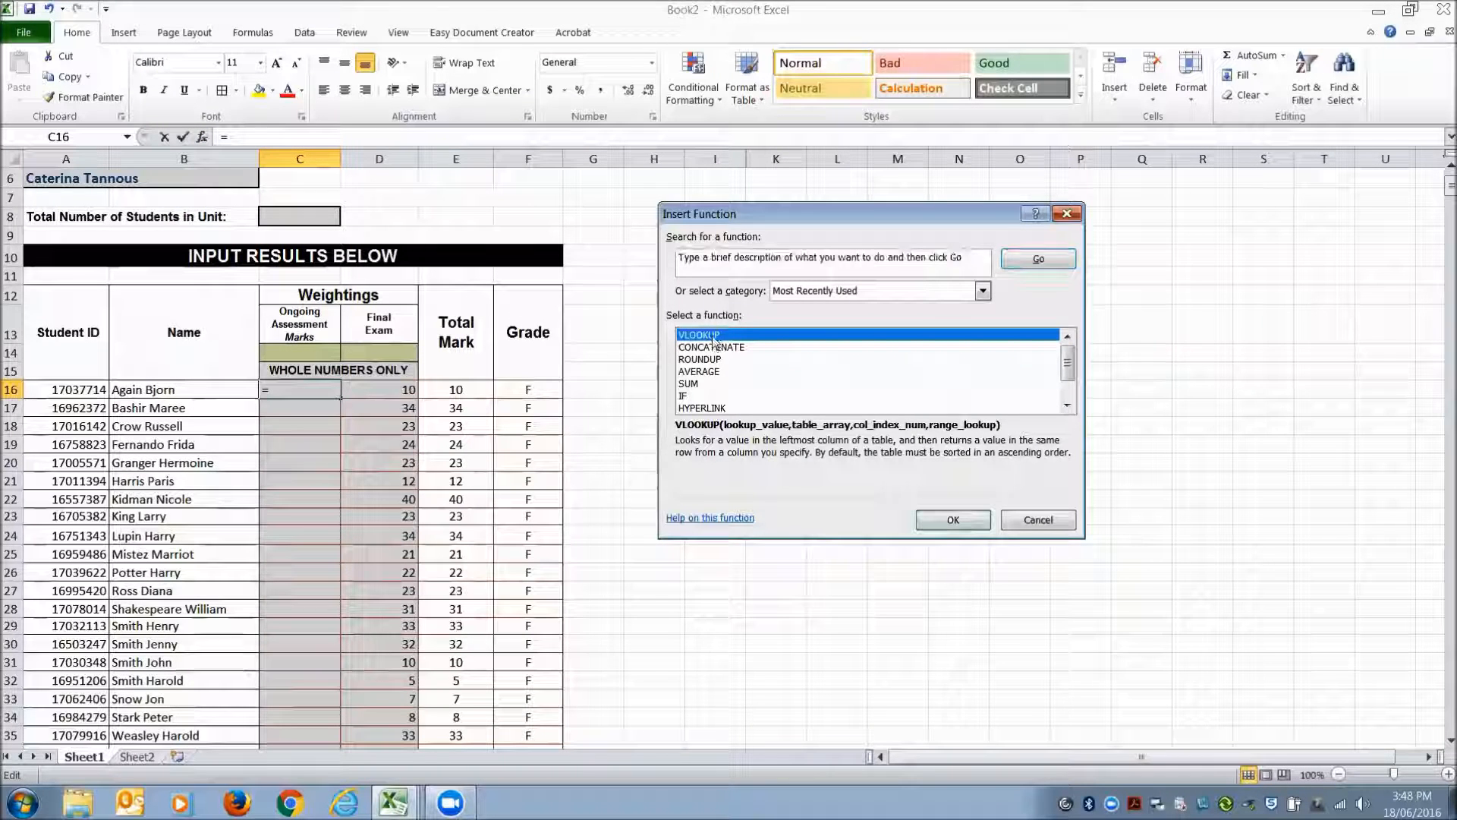
{"action": "left_click", "coordinate": [953, 520]}
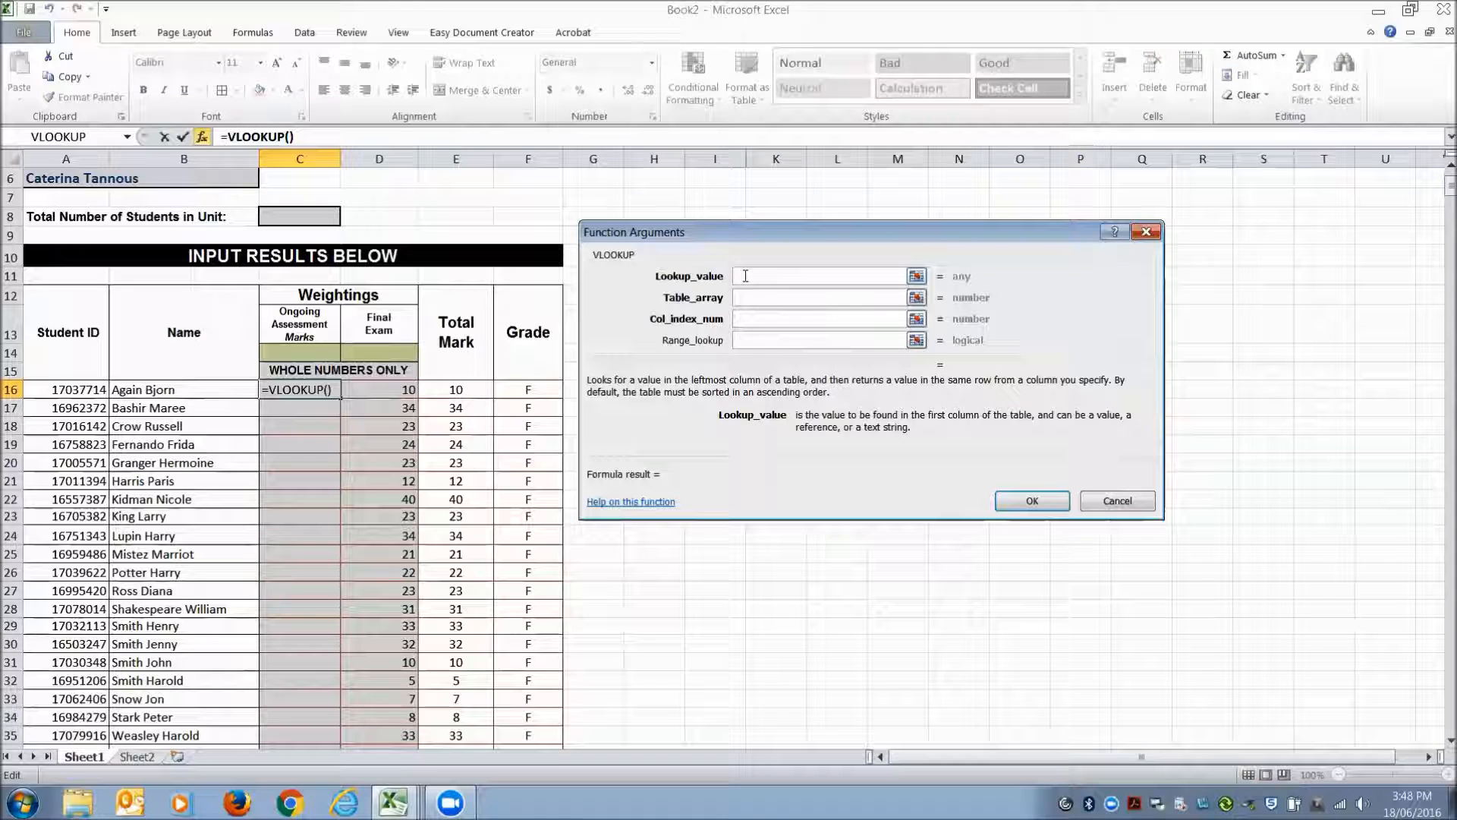
{"action": "left_click", "coordinate": [80, 395]}
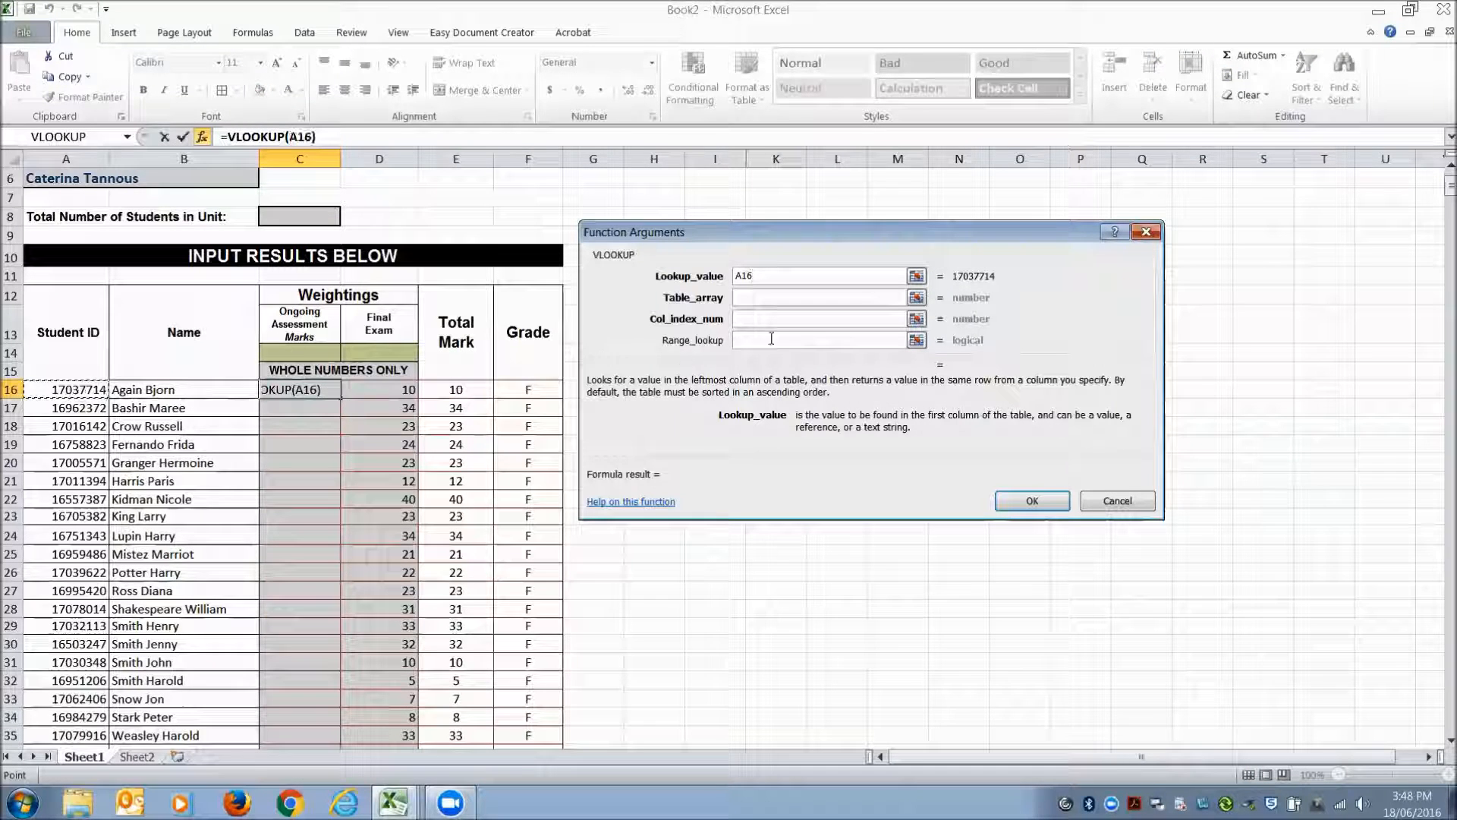
Set the VLOOKUP's table array to A1:G25 on Sheet1 of Test spreadsheet
{"action": "left_click", "coordinate": [751, 298]}
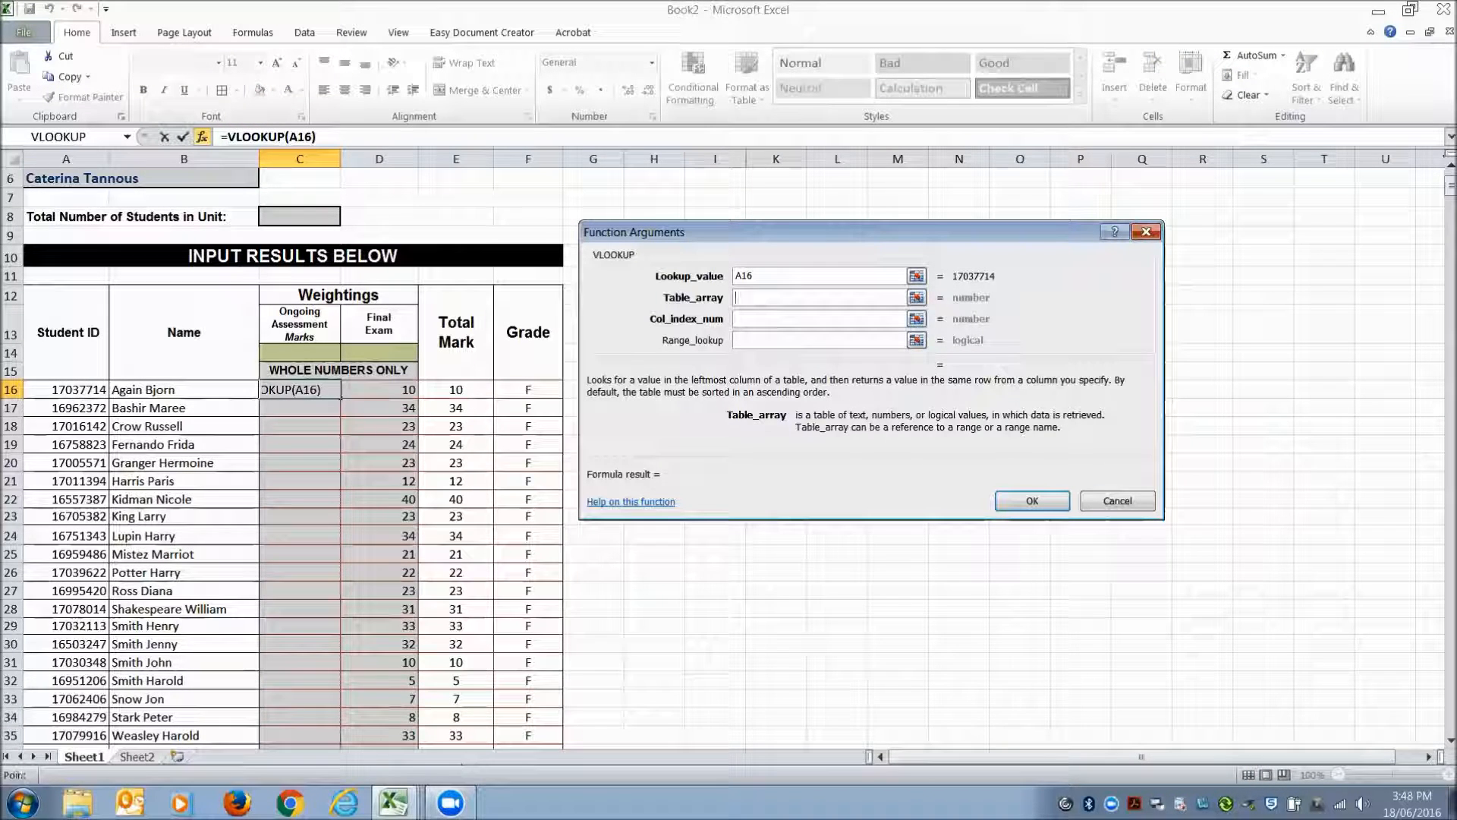
{"action": "mouse_move", "coordinate": [394, 802]}
{"action": "left_click", "coordinate": [291, 707]}
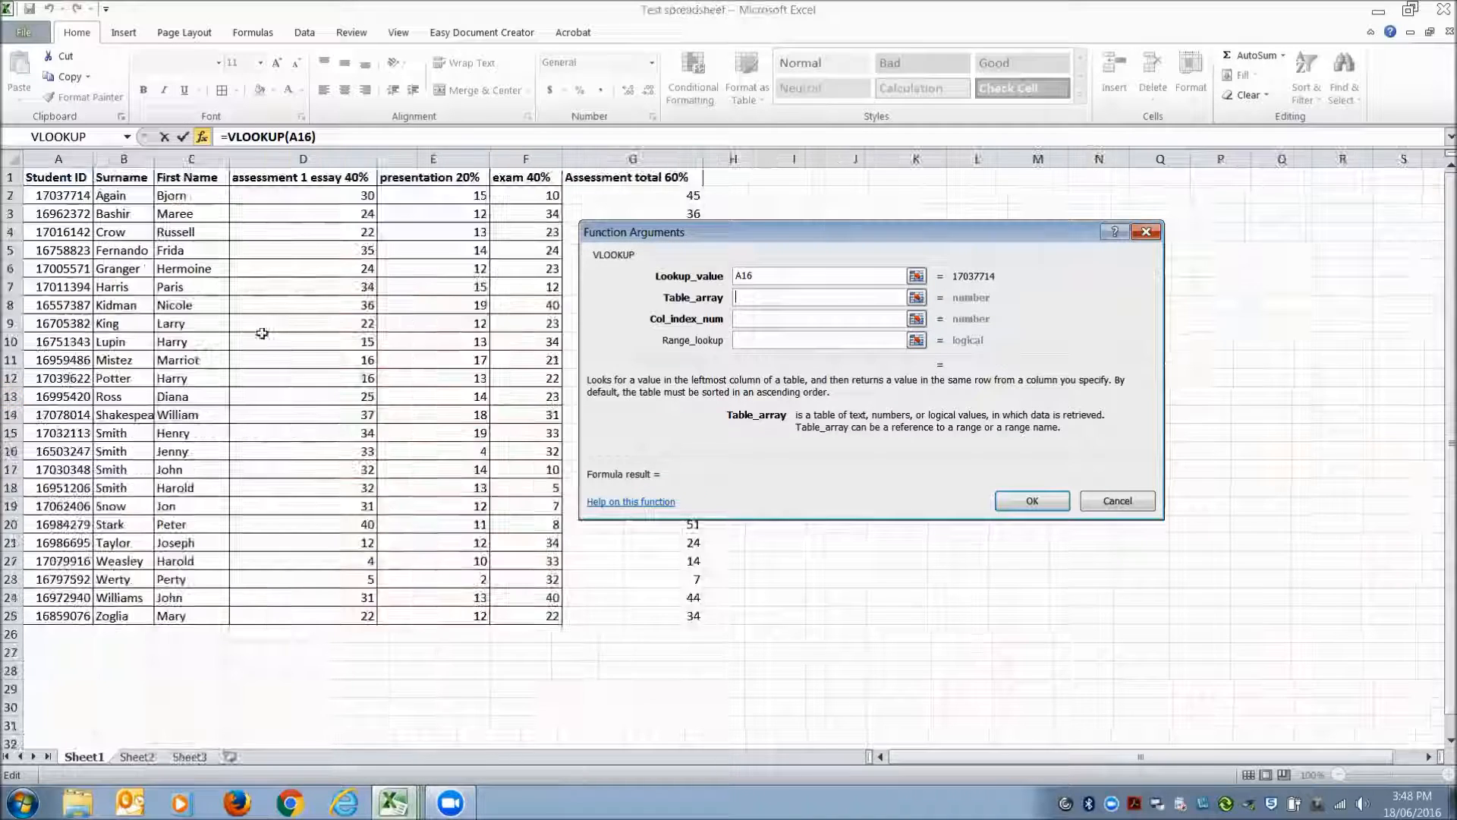
{"action": "left_click_drag", "start_coordinate": [45, 177], "coordinate": [678, 612]}
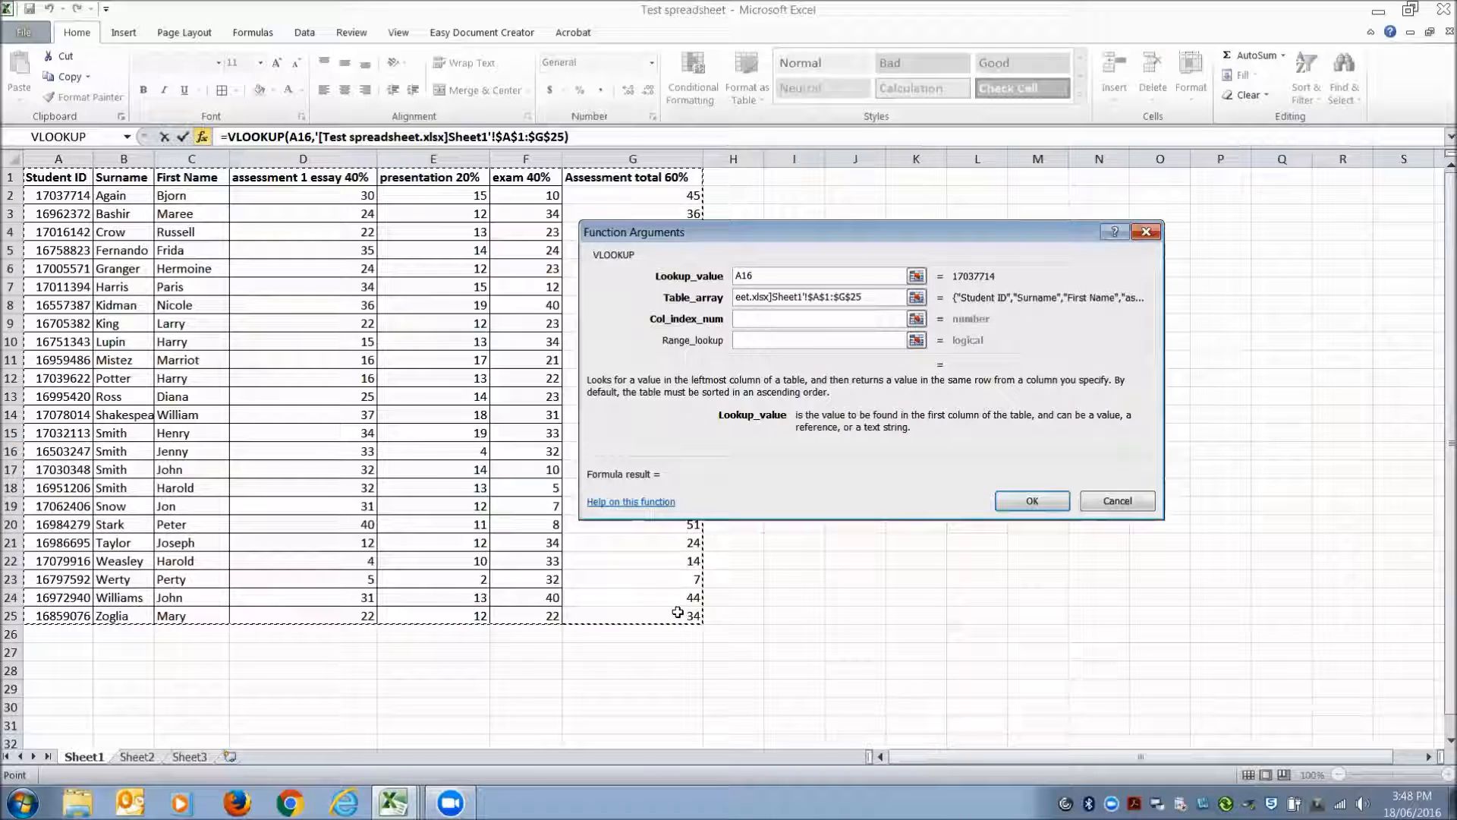
Set the column index number to 7 and the range lookup to false, and complete the VLOOKUP in C16
{"action": "left_click", "coordinate": [759, 317]}
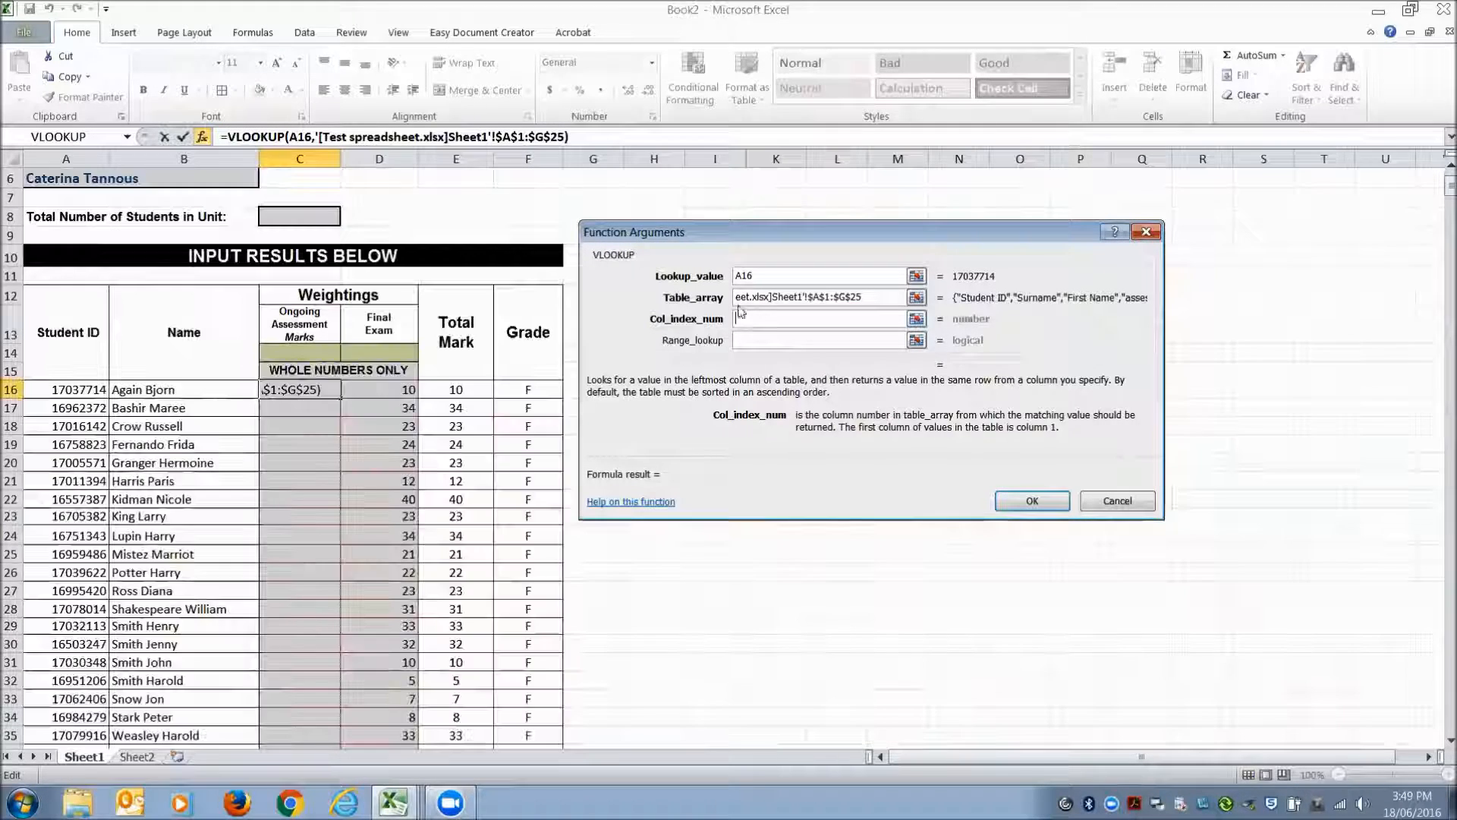
{"action": "mouse_move", "coordinate": [394, 802]}
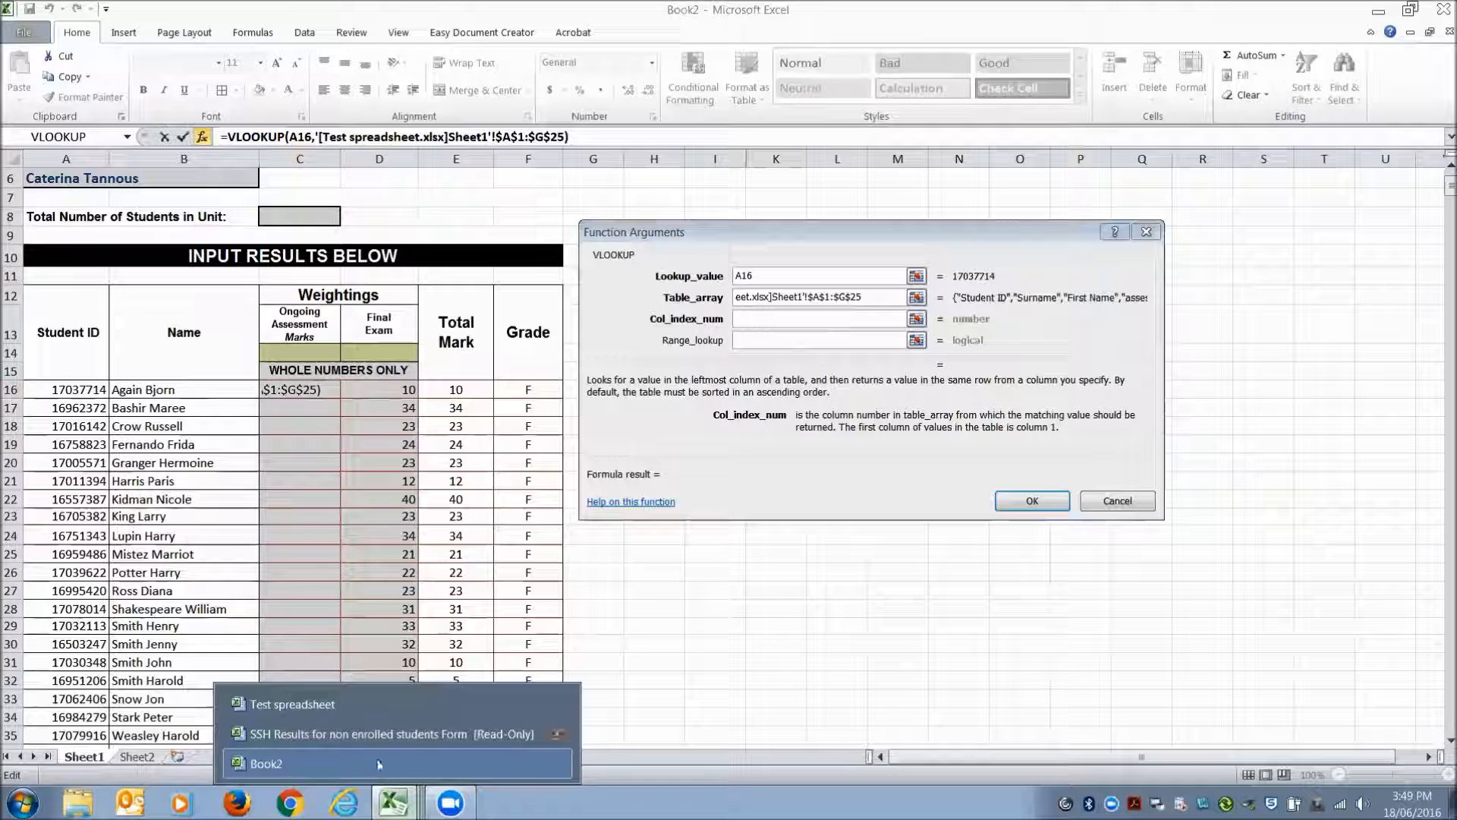
{"action": "left_click", "coordinate": [274, 703]}
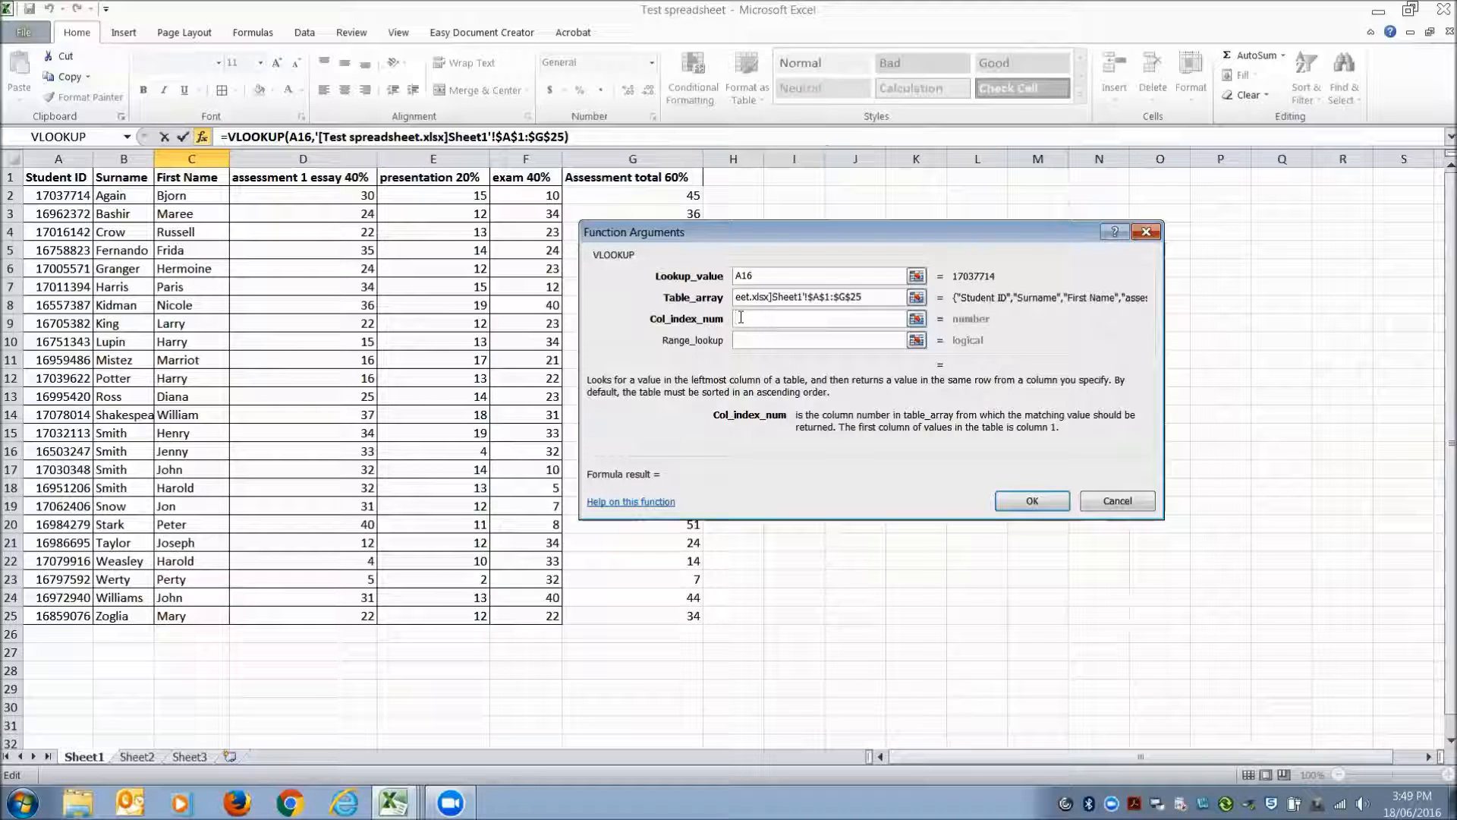
{"action": "type", "text": "7"}
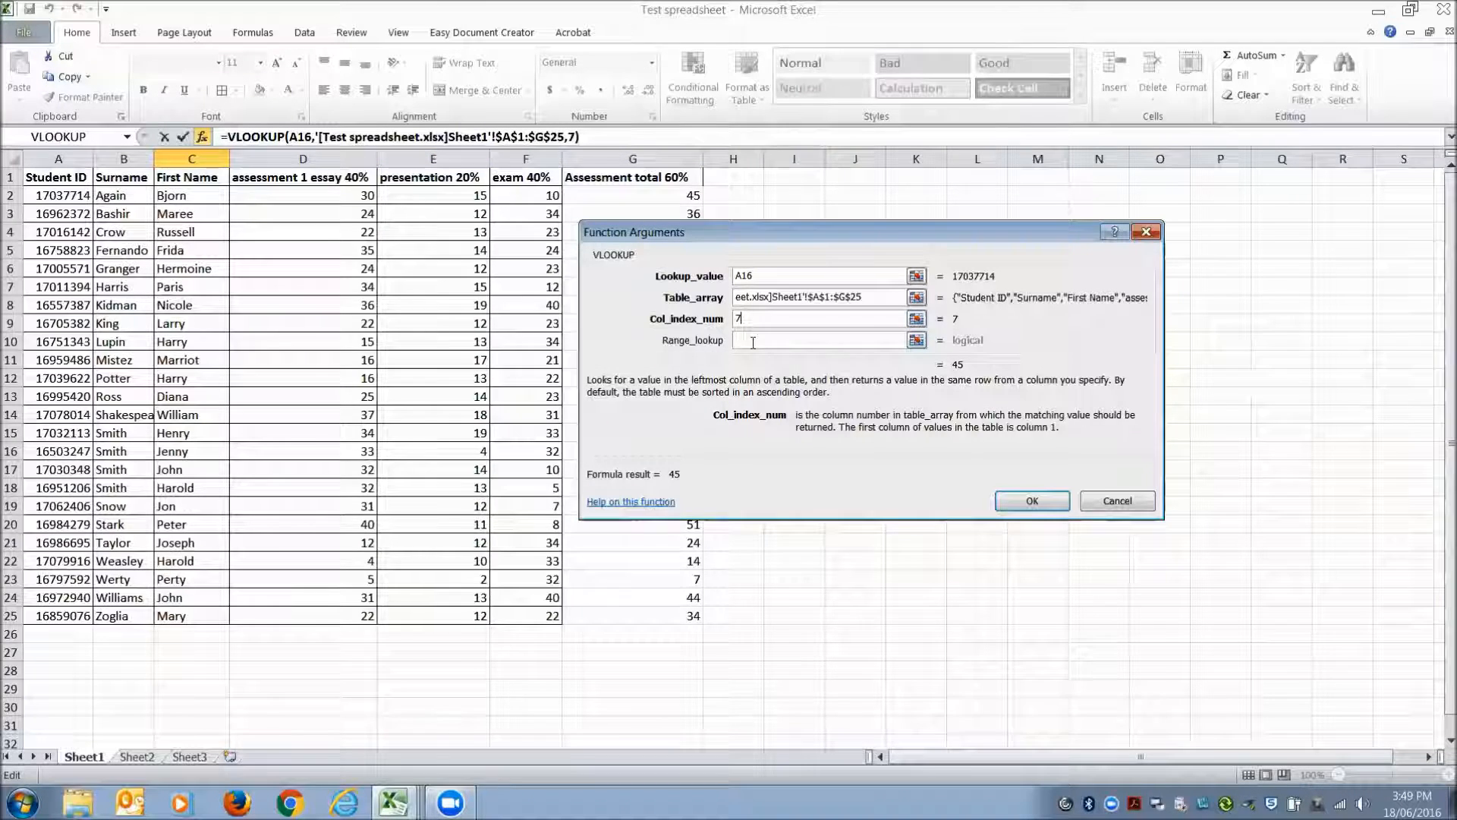
{"action": "left_click", "coordinate": [754, 341]}
{"action": "type", "text": "false"}
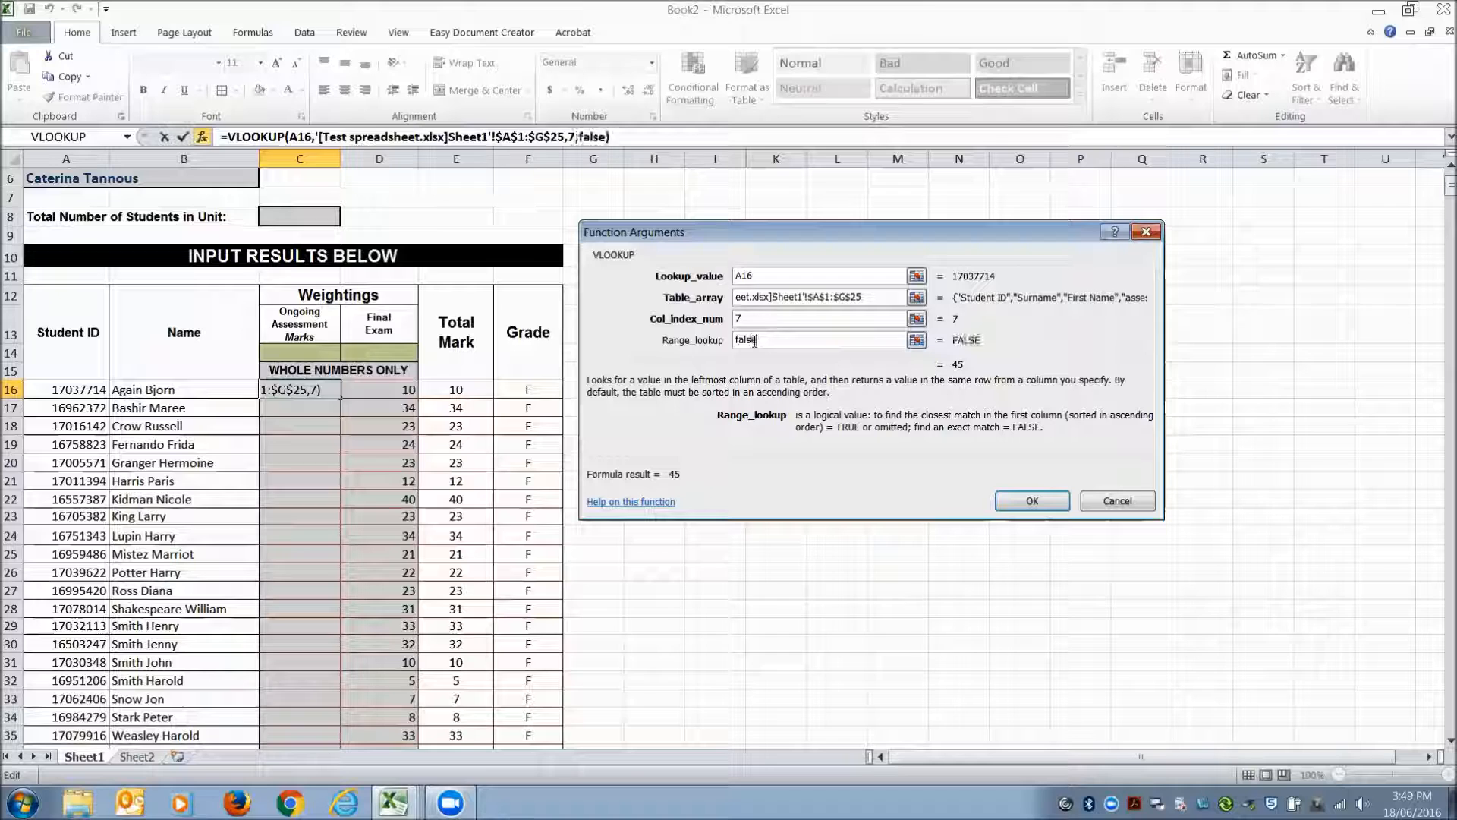
{"action": "left_click", "coordinate": [1032, 500]}
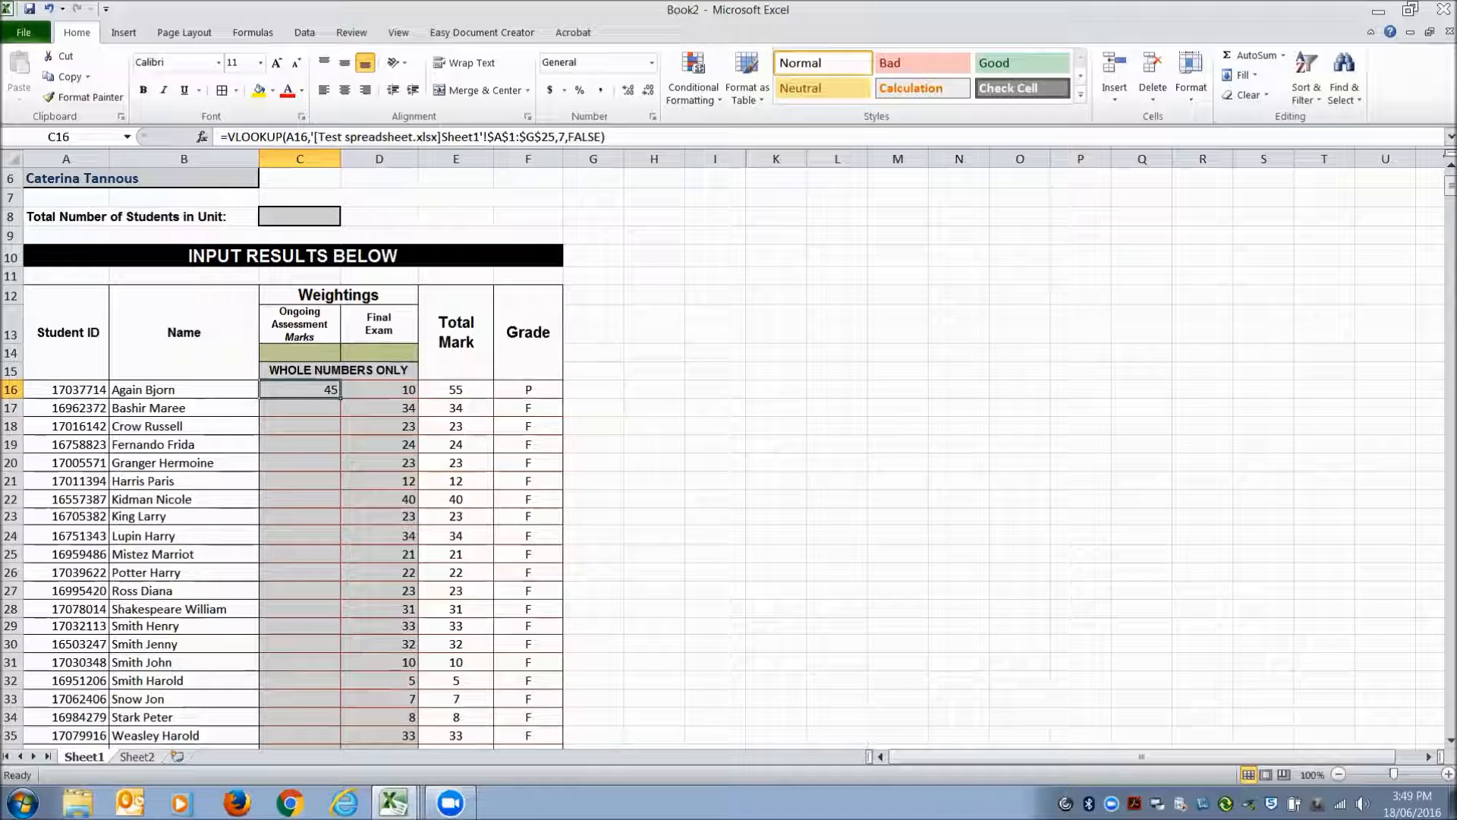
Compare the first student's looked-up mark with the assessment total in G2 of Test spreadsheet and return to Book2
{"action": "mouse_move", "coordinate": [393, 802]}
{"action": "left_click", "coordinate": [294, 706]}
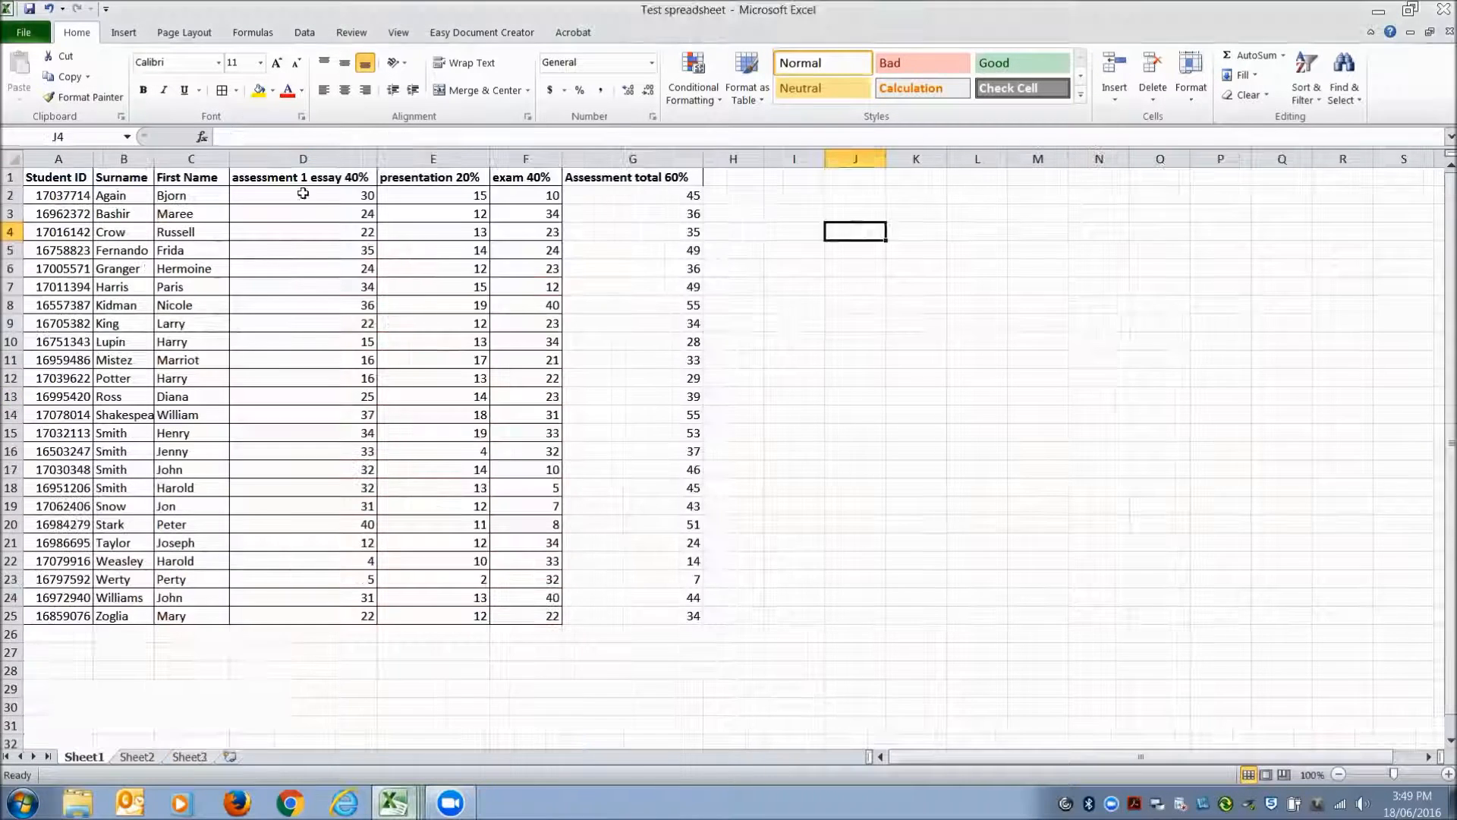
{"action": "left_click", "coordinate": [696, 195]}
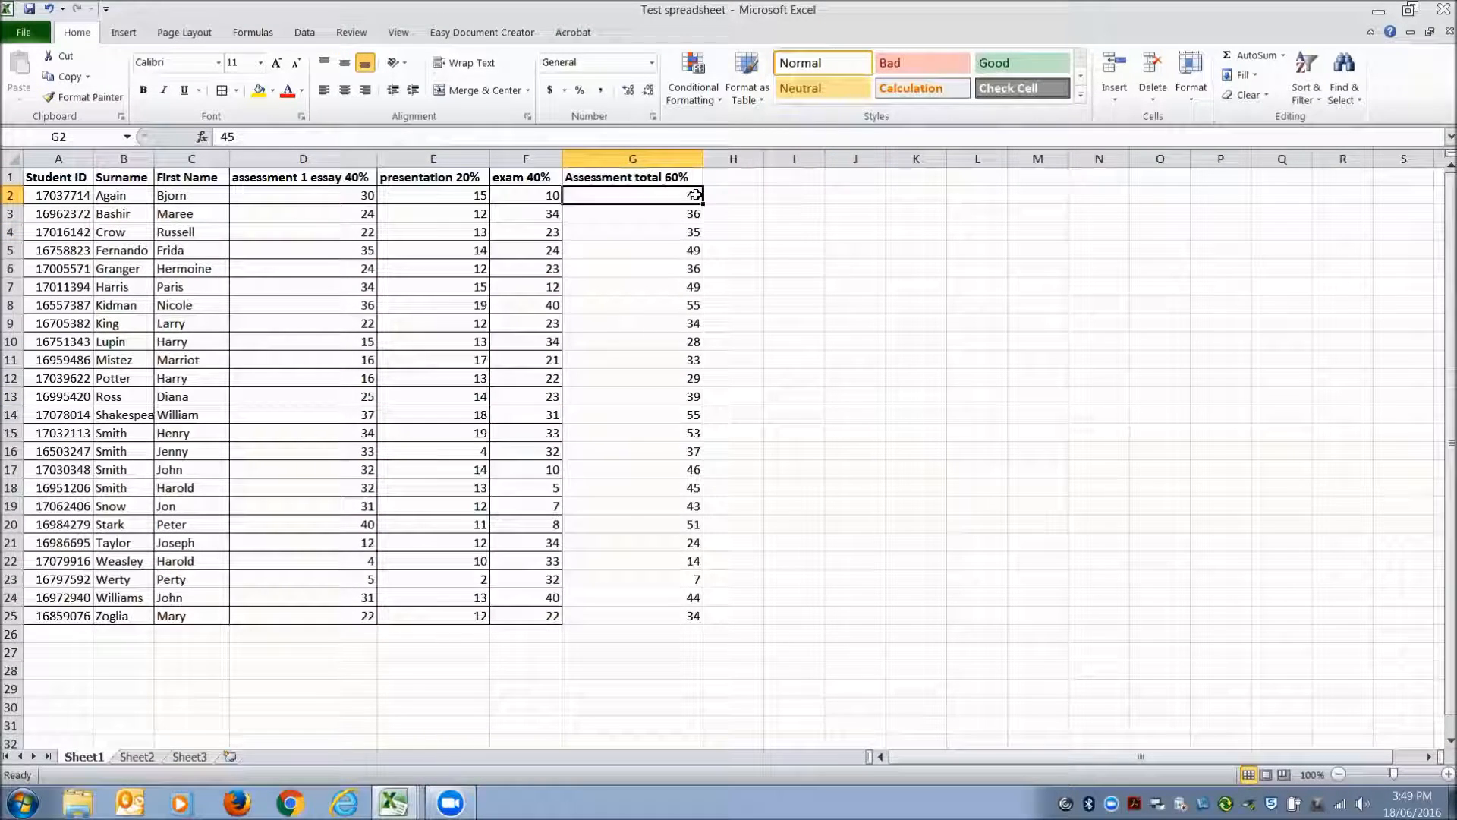
{"action": "left_click", "coordinate": [394, 802]}
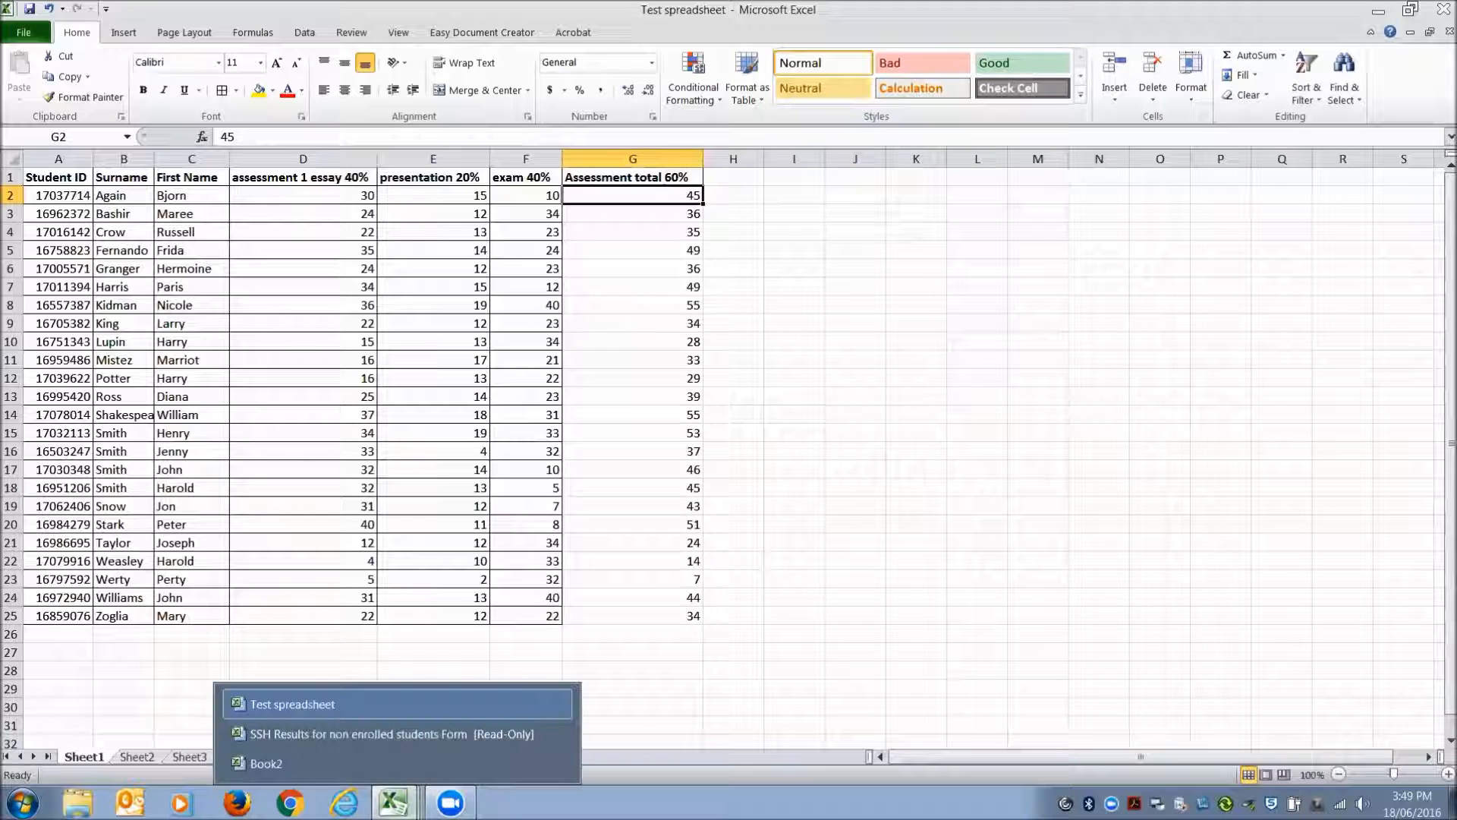
{"action": "left_click", "coordinate": [279, 763]}
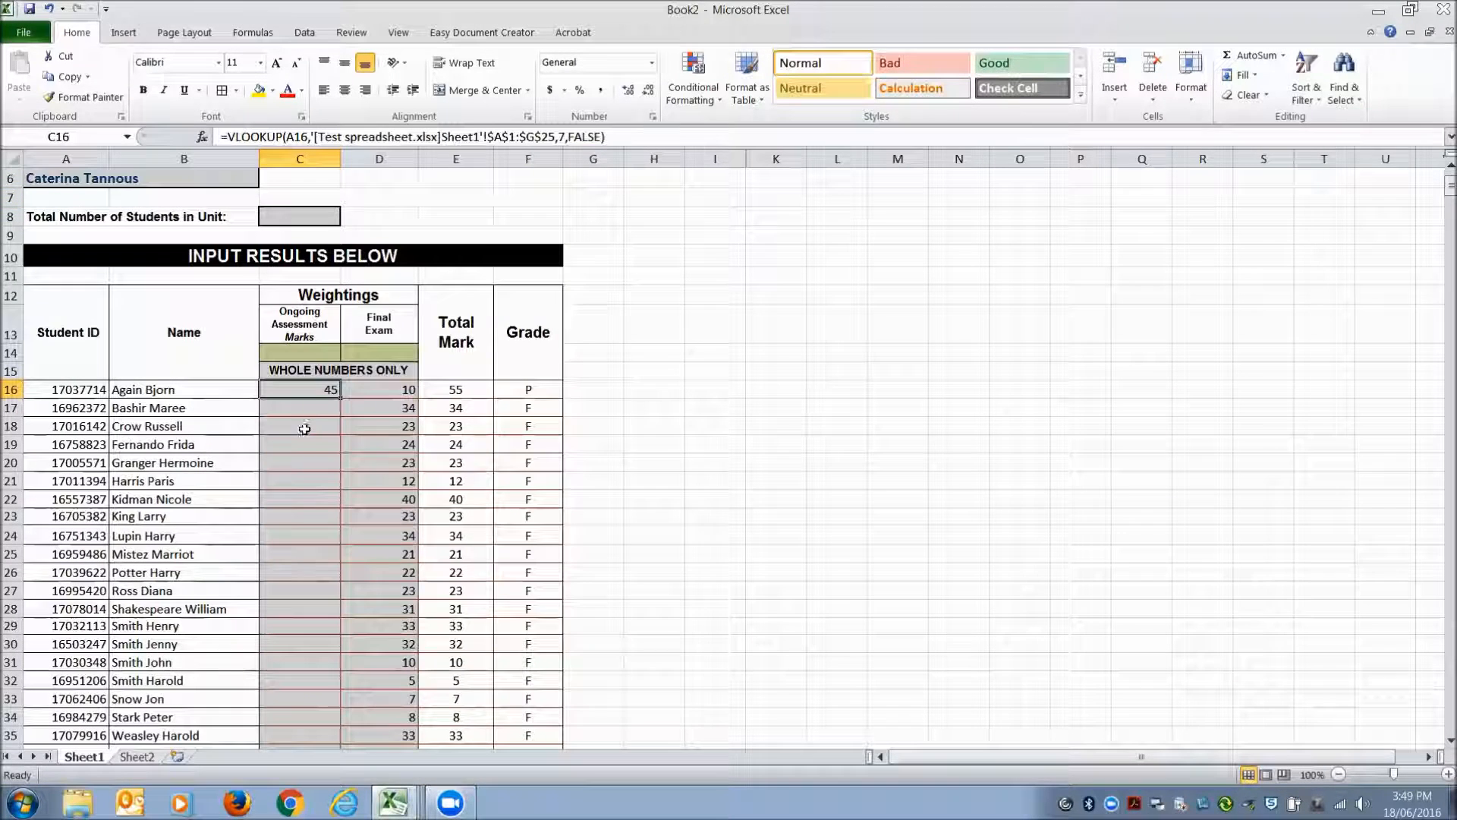
Fill the VLOOKUP in C16 down the ongoing assessment column to C38 and review the marks and grades
{"action": "double_click", "coordinate": [339, 399]}
{"action": "scroll", "coordinate": [751, 454], "scroll_direction": "down", "scroll_amount": 3}
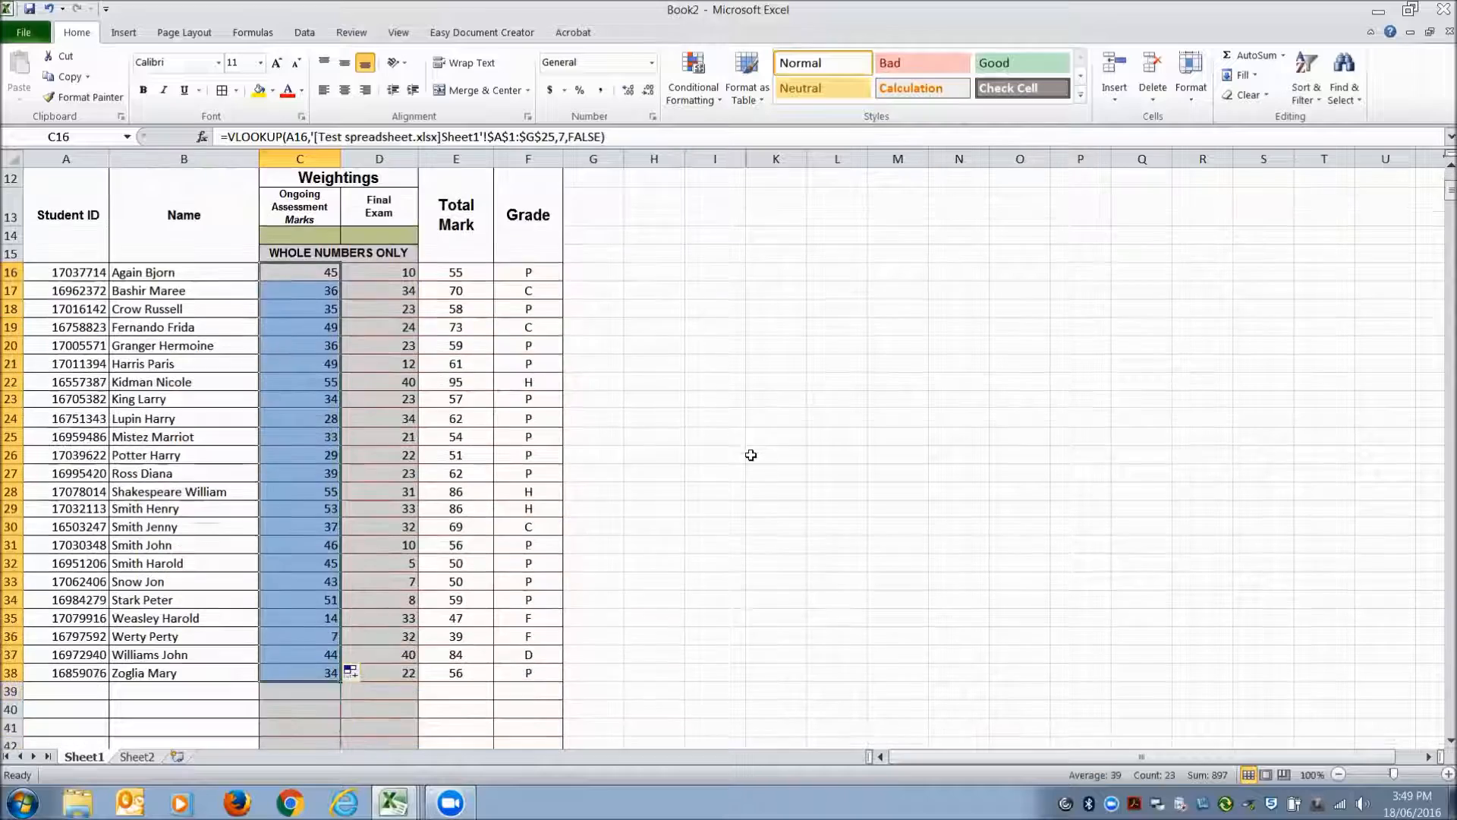
{"action": "scroll", "coordinate": [751, 455], "scroll_direction": "up", "scroll_amount": 2}
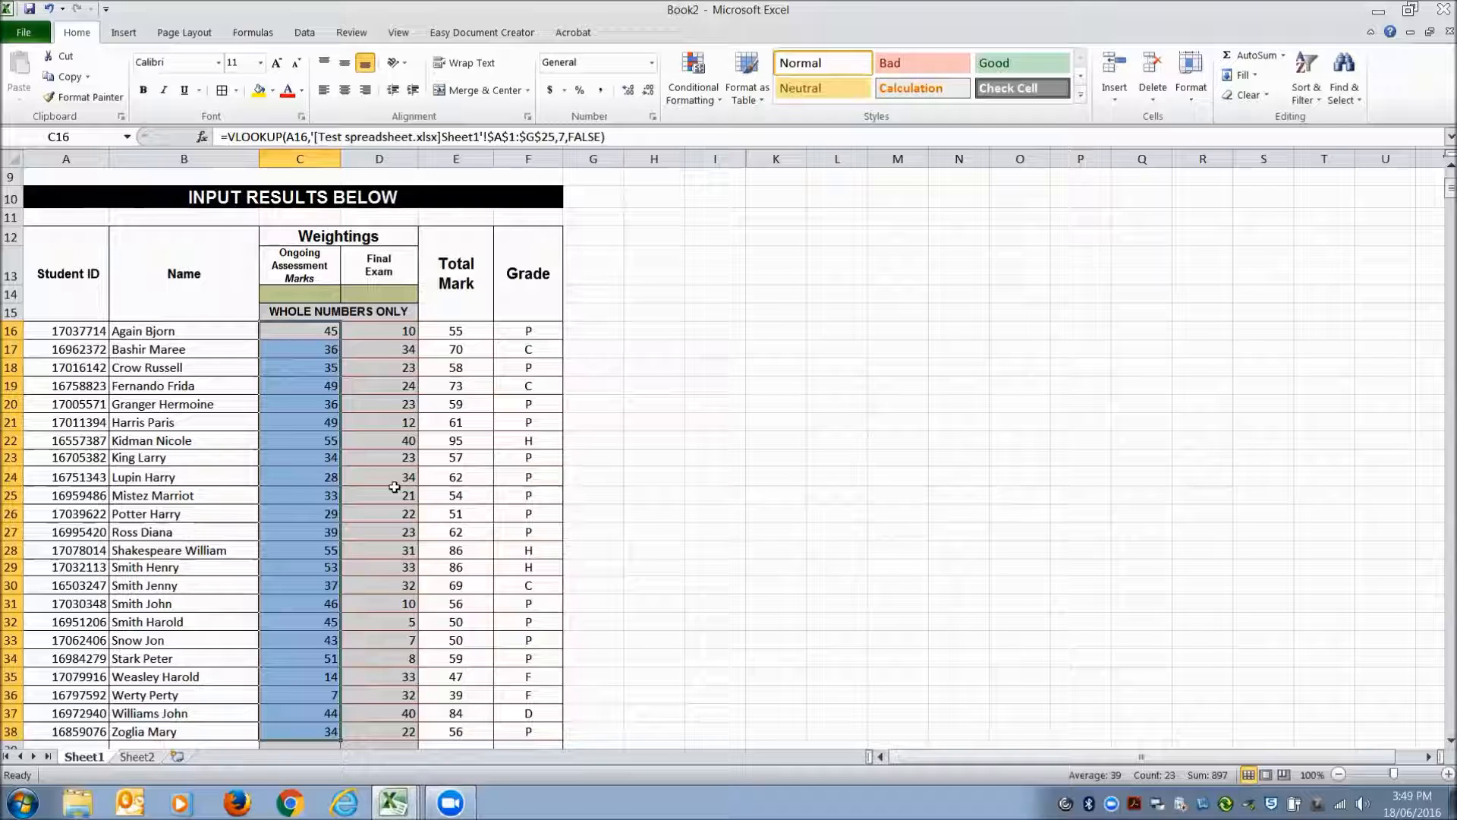
{"action": "scroll", "coordinate": [319, 497], "scroll_direction": "down", "scroll_amount": 2}
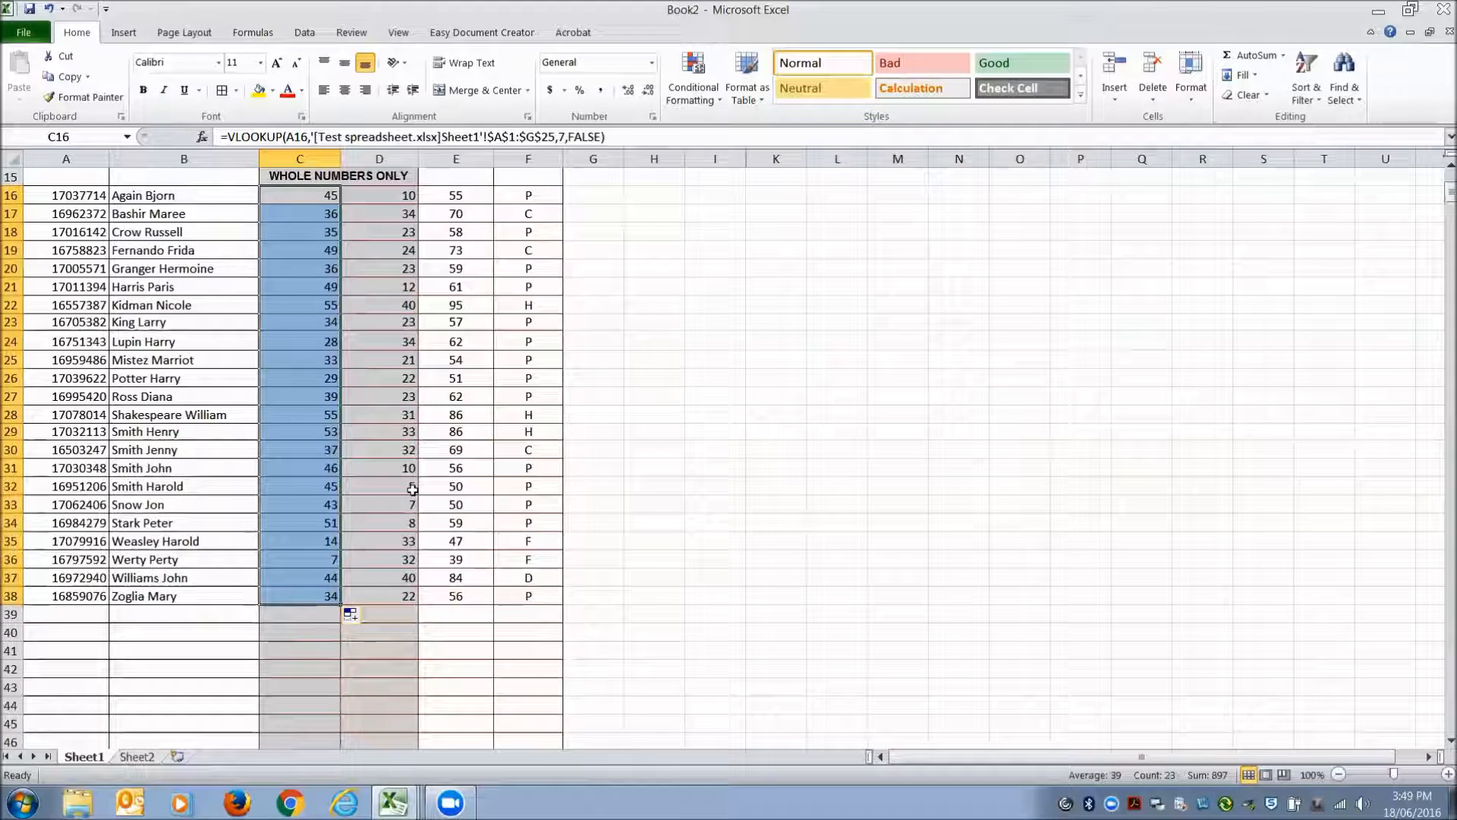
{"action": "left_click", "coordinate": [670, 491]}
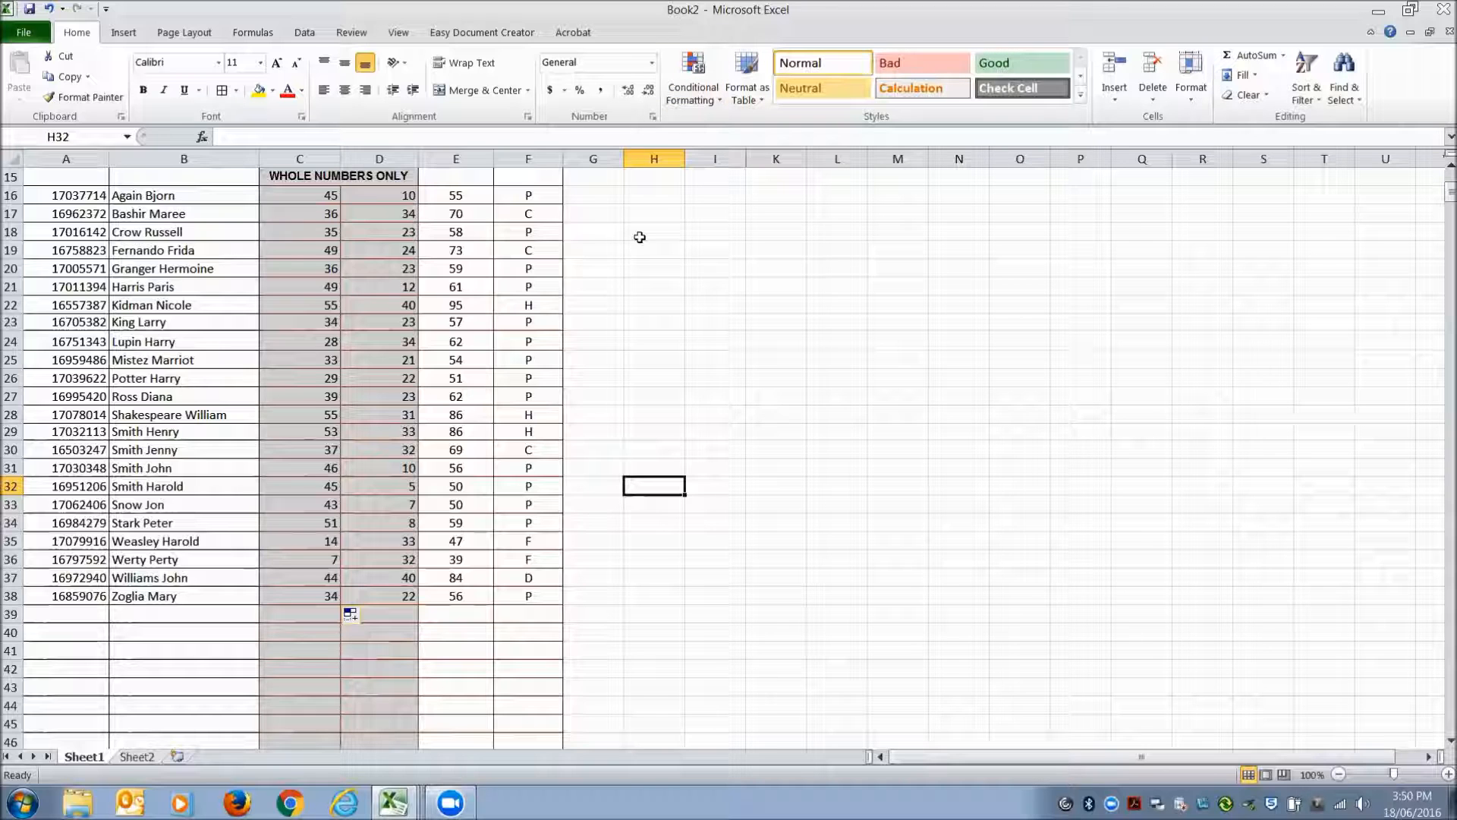
{"action": "scroll", "coordinate": [662, 239], "scroll_direction": "up", "scroll_amount": 3}
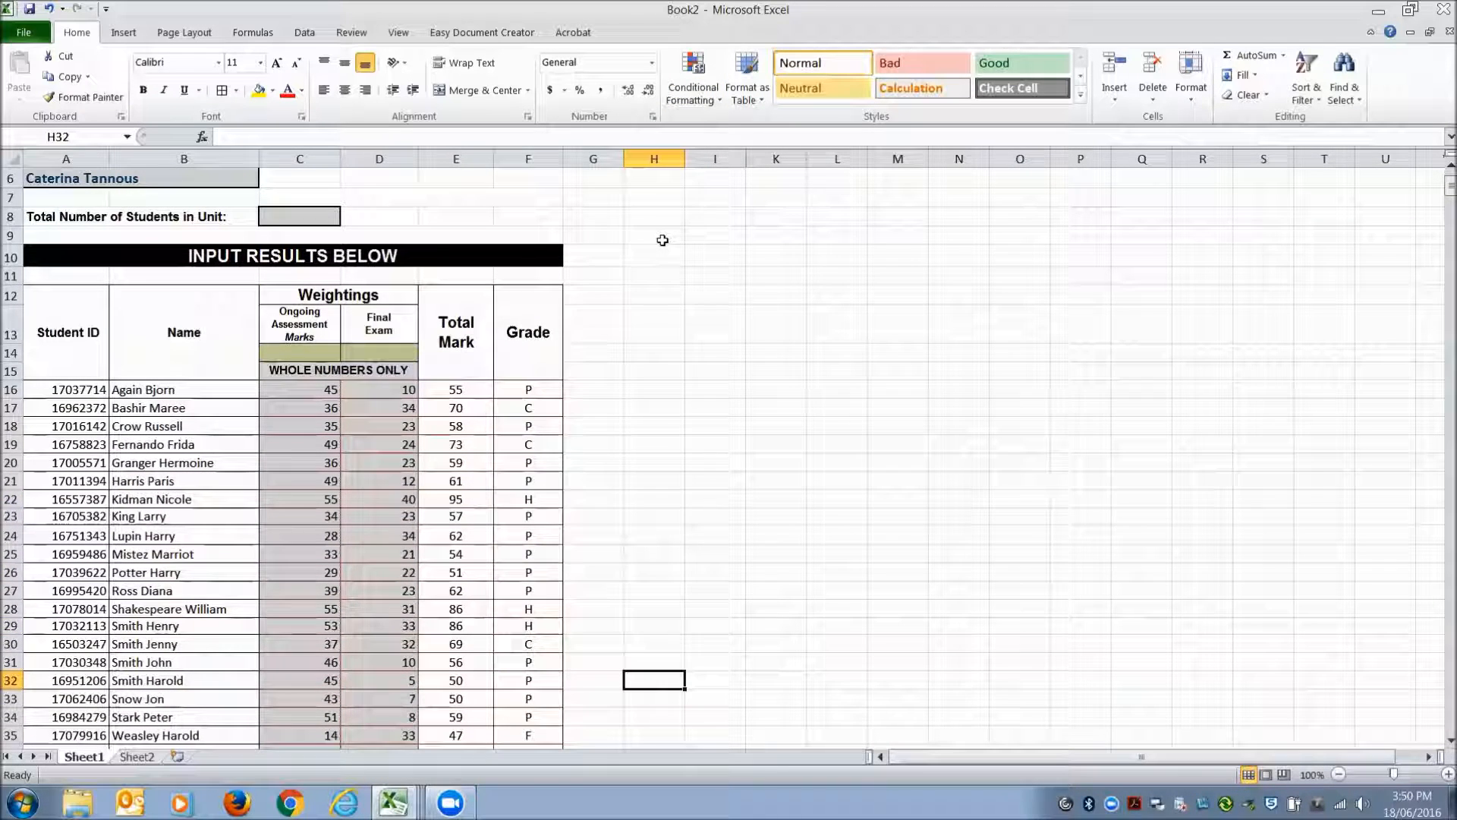
In Test spreadsheet, enter the heading "Non enrolled" in I1 and widen column I to fit it
{"action": "left_click", "coordinate": [394, 802]}
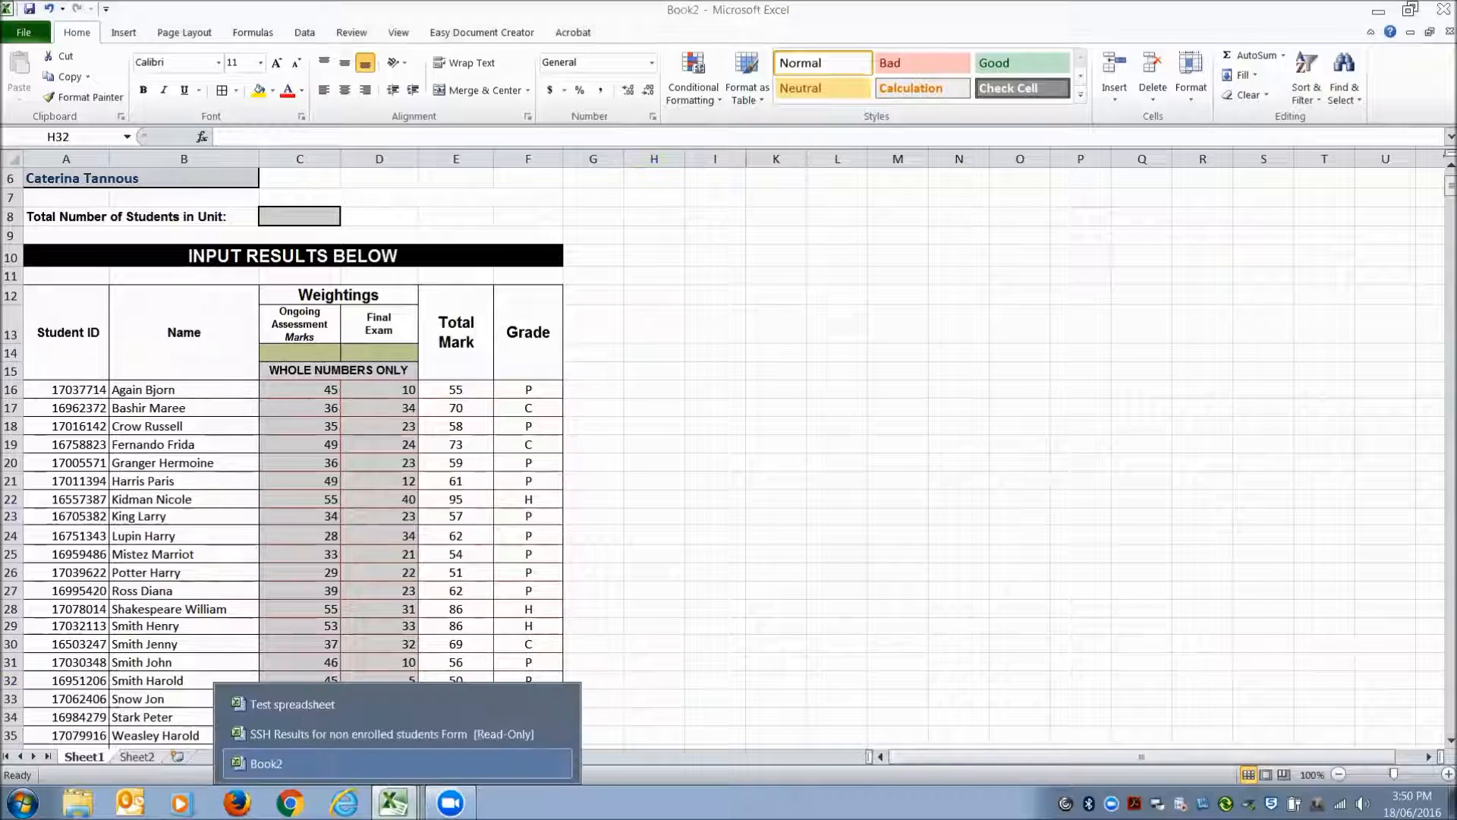
{"action": "left_click", "coordinate": [292, 704]}
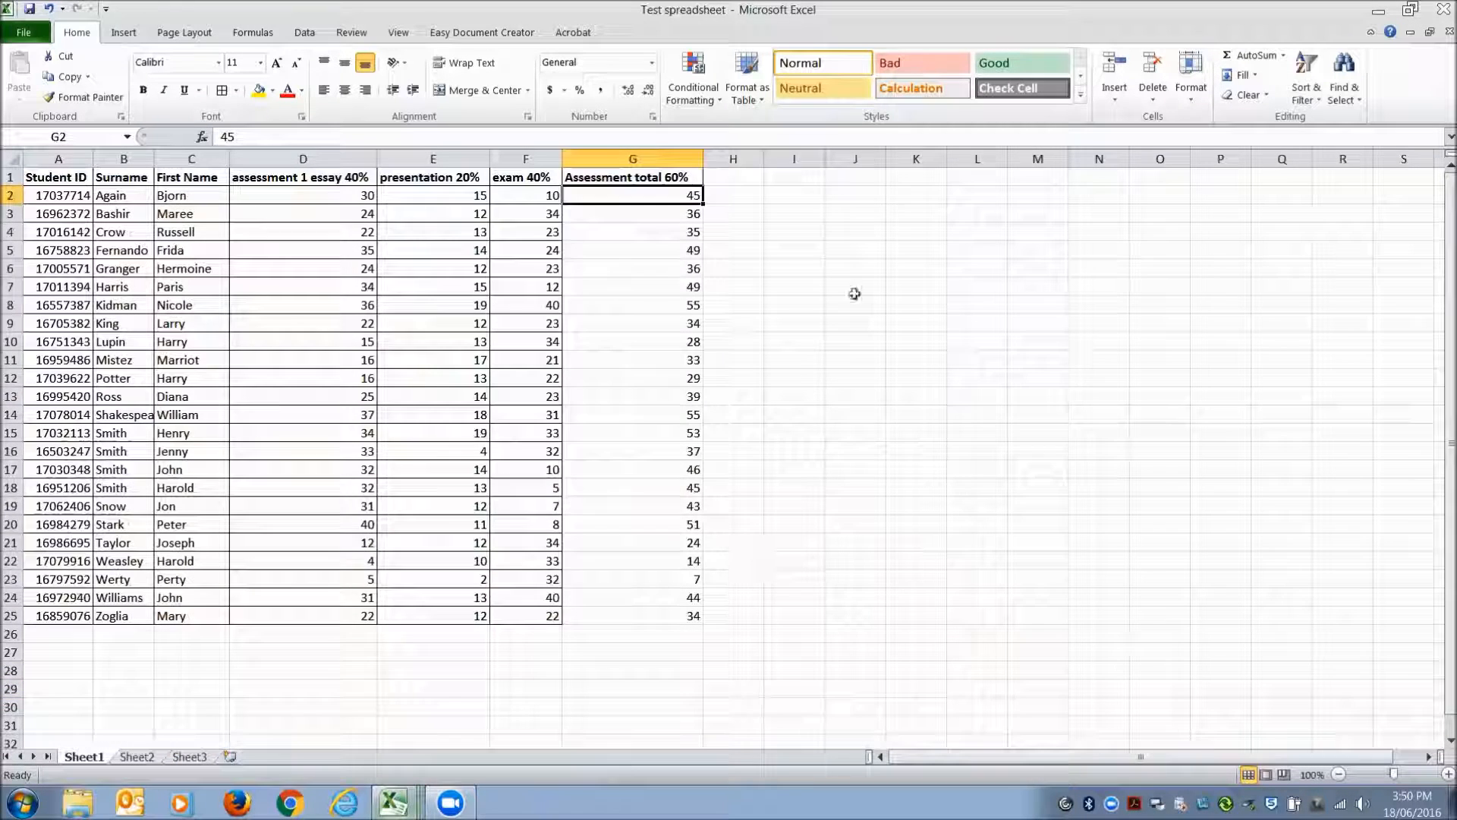
{"action": "left_click", "coordinate": [782, 194]}
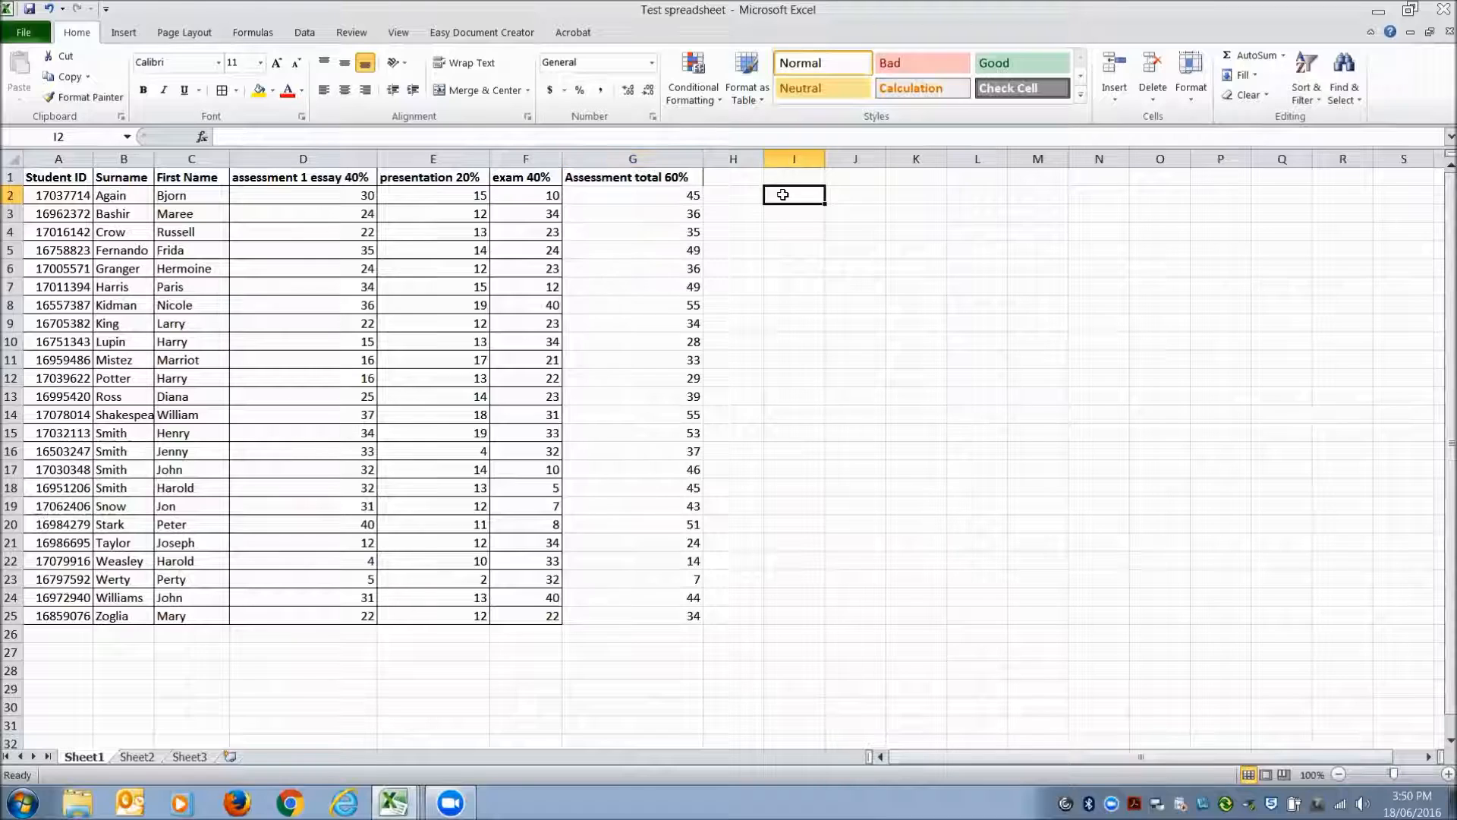
{"action": "left_click", "coordinate": [803, 179]}
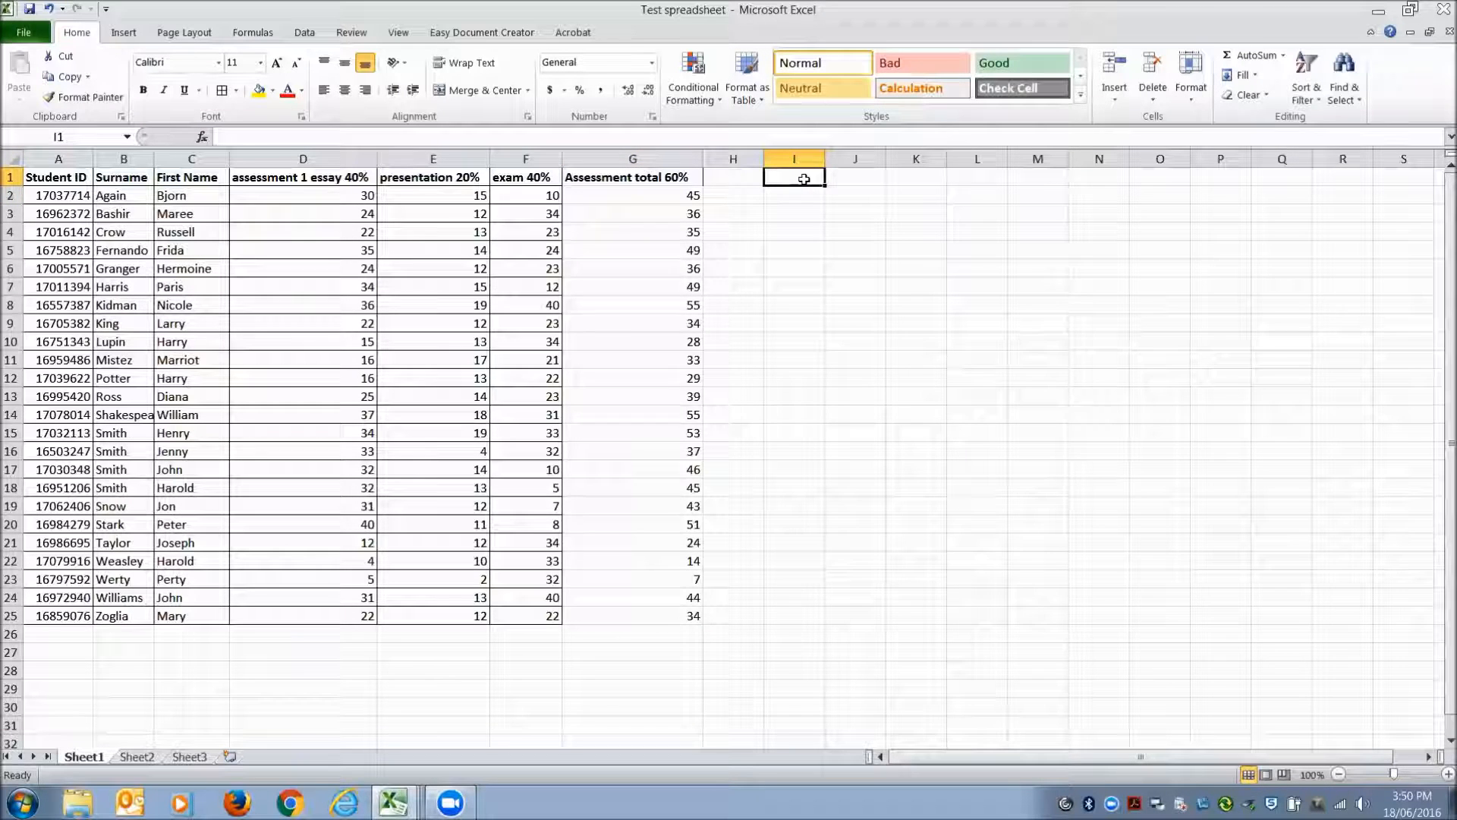
{"action": "type", "text": "Non enroled"}
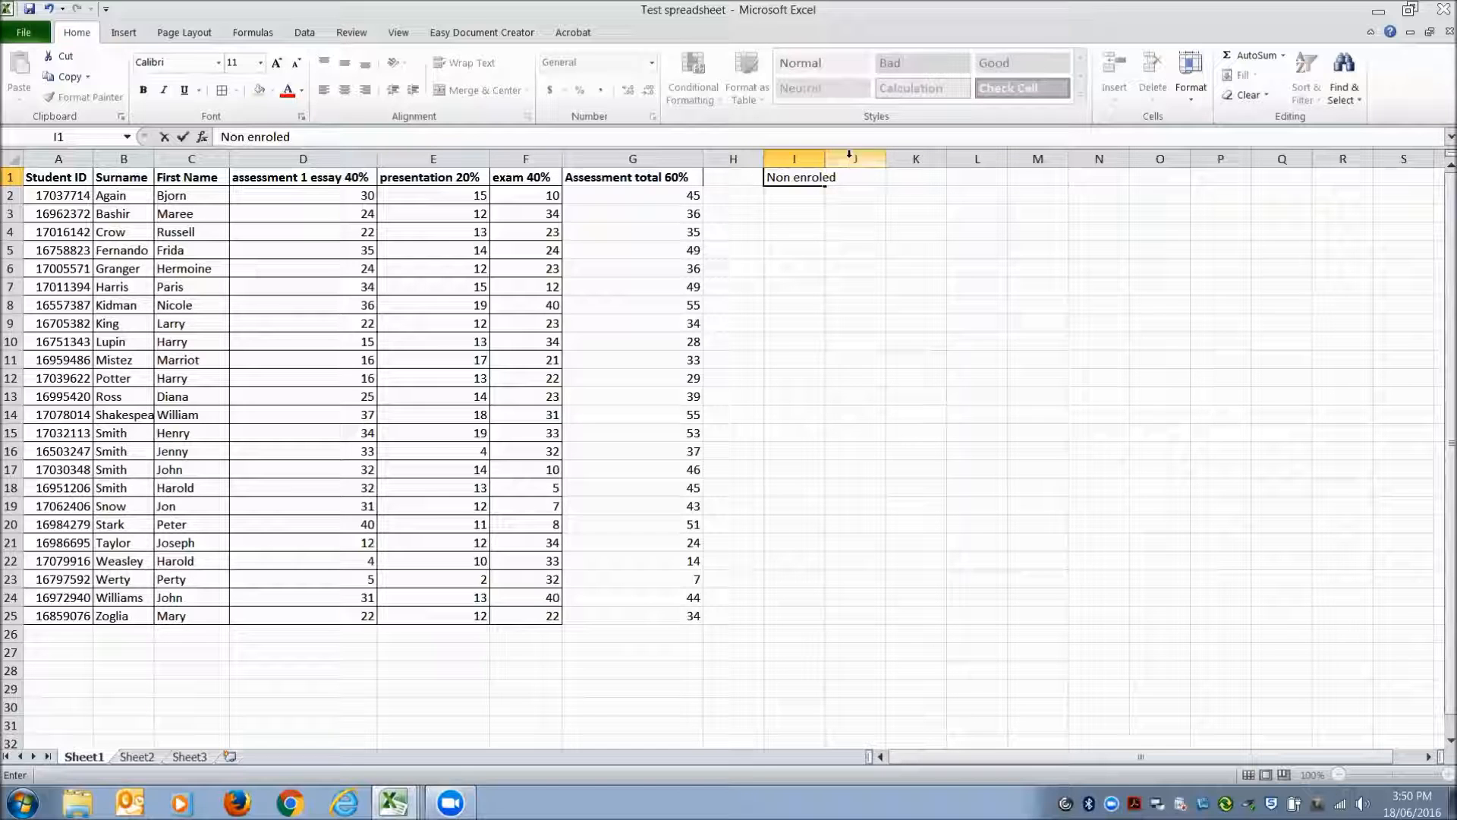
{"action": "left_click", "coordinate": [824, 177]}
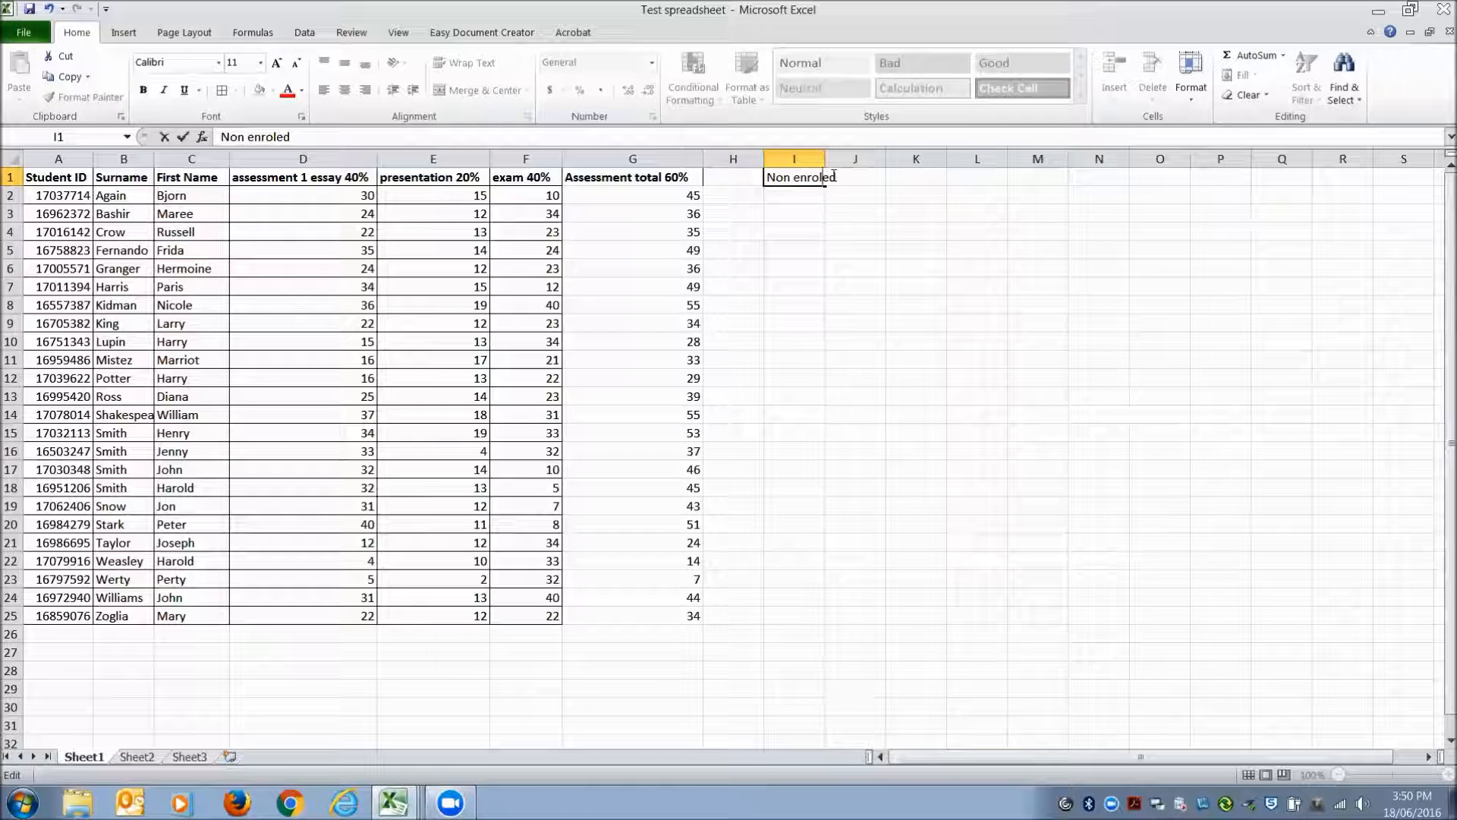
{"action": "type", "text": "l"}
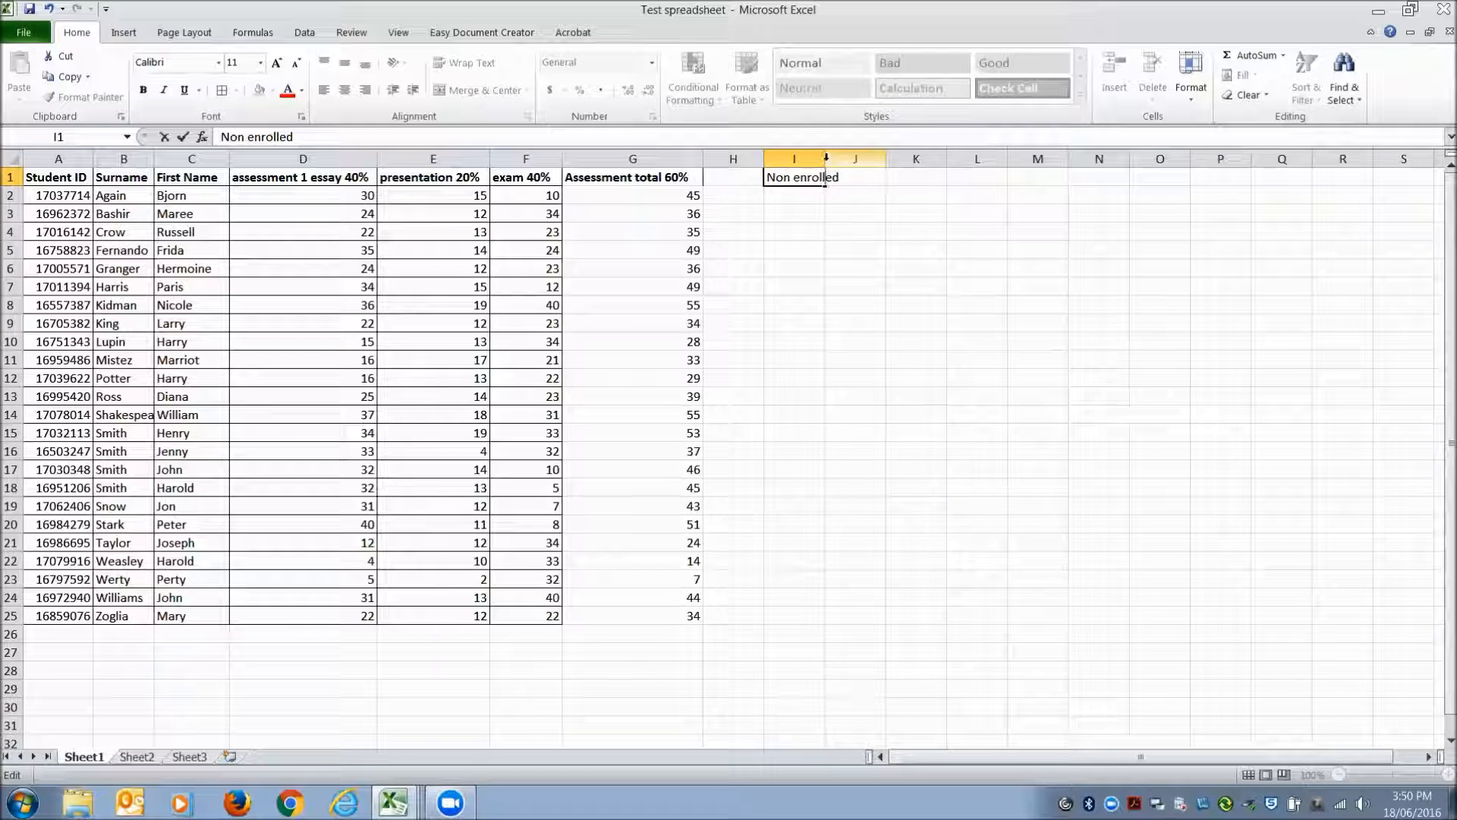
{"action": "left_click", "coordinate": [915, 234]}
{"action": "left_click_drag", "start_coordinate": [824, 159], "coordinate": [855, 158]}
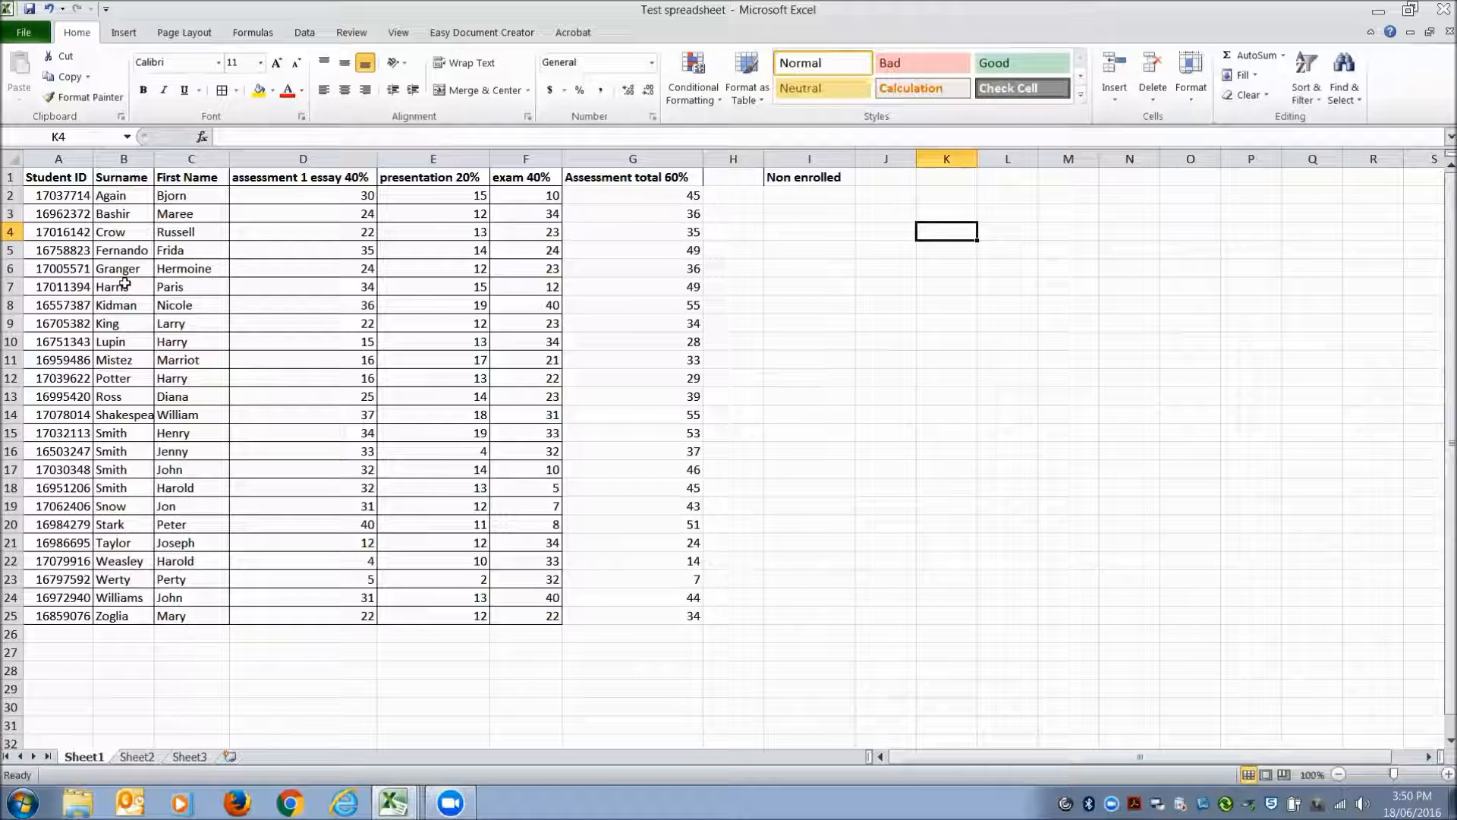
Start a VLOOKUP in I2, below the "Non enrolled" heading, with A2 as lookup value
{"action": "left_click", "coordinate": [806, 196]}
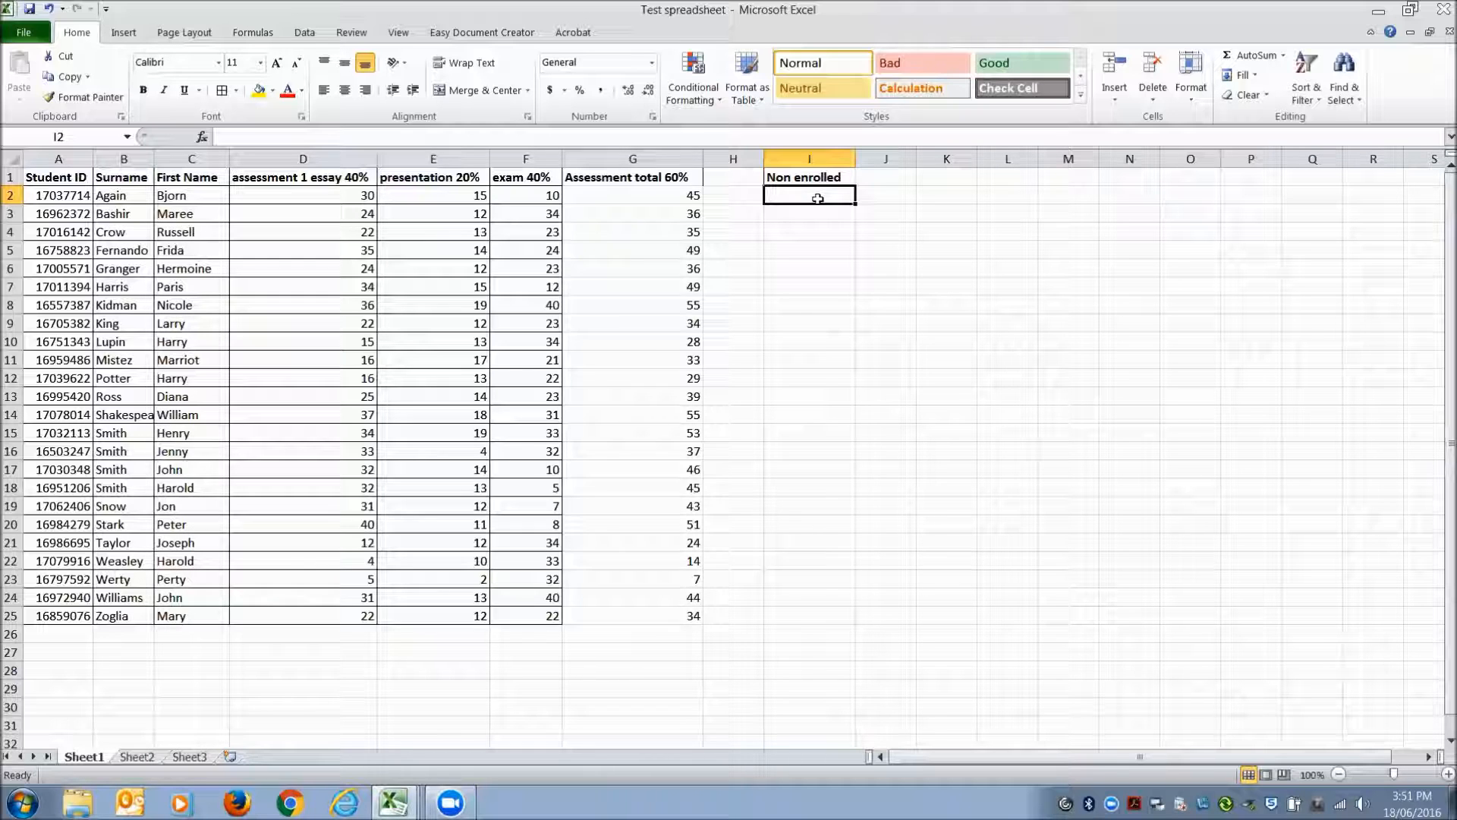
{"action": "left_click", "coordinate": [202, 136]}
{"action": "left_click", "coordinate": [700, 335]}
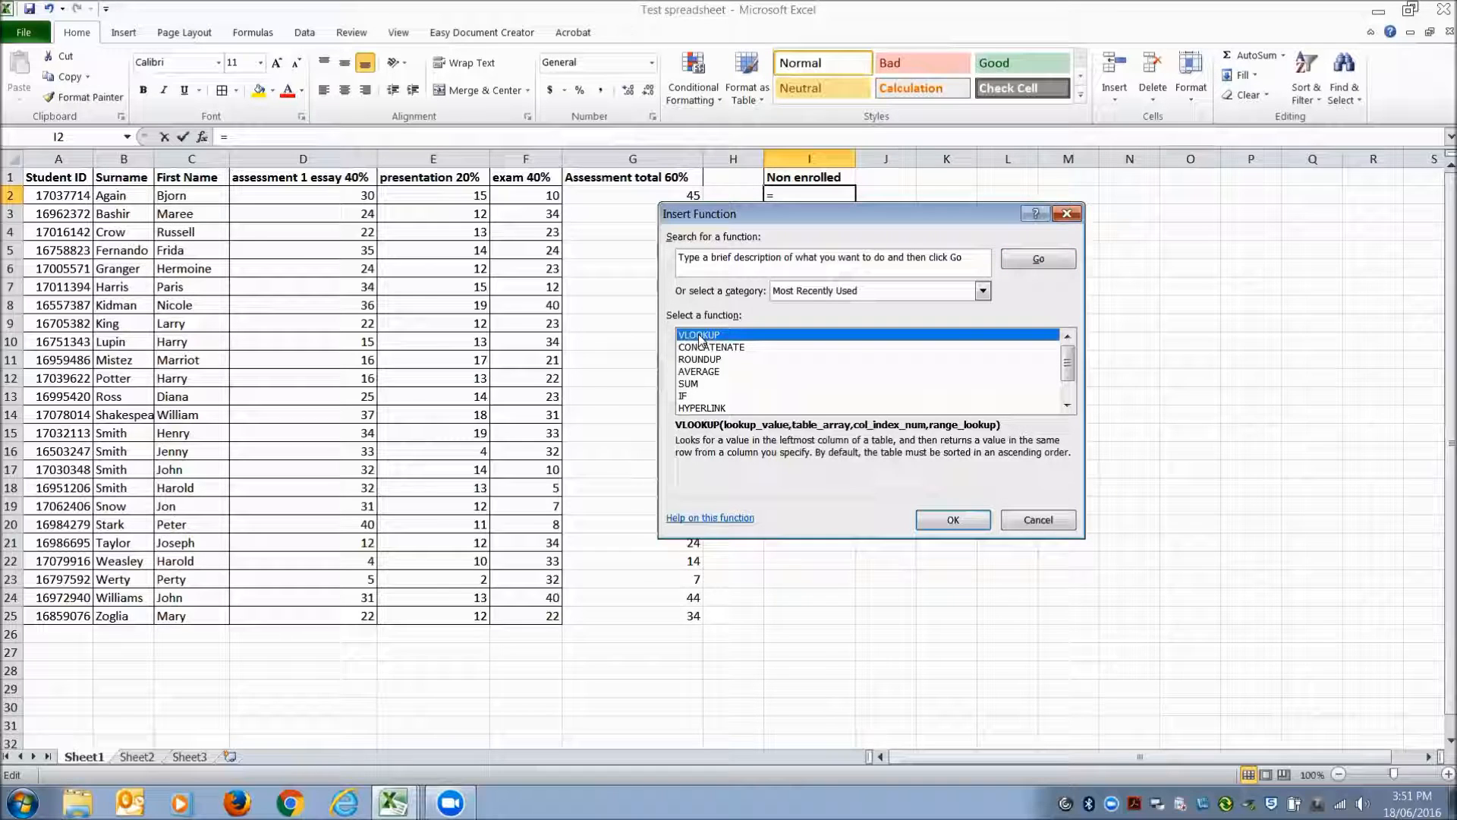
{"action": "left_click", "coordinate": [962, 520]}
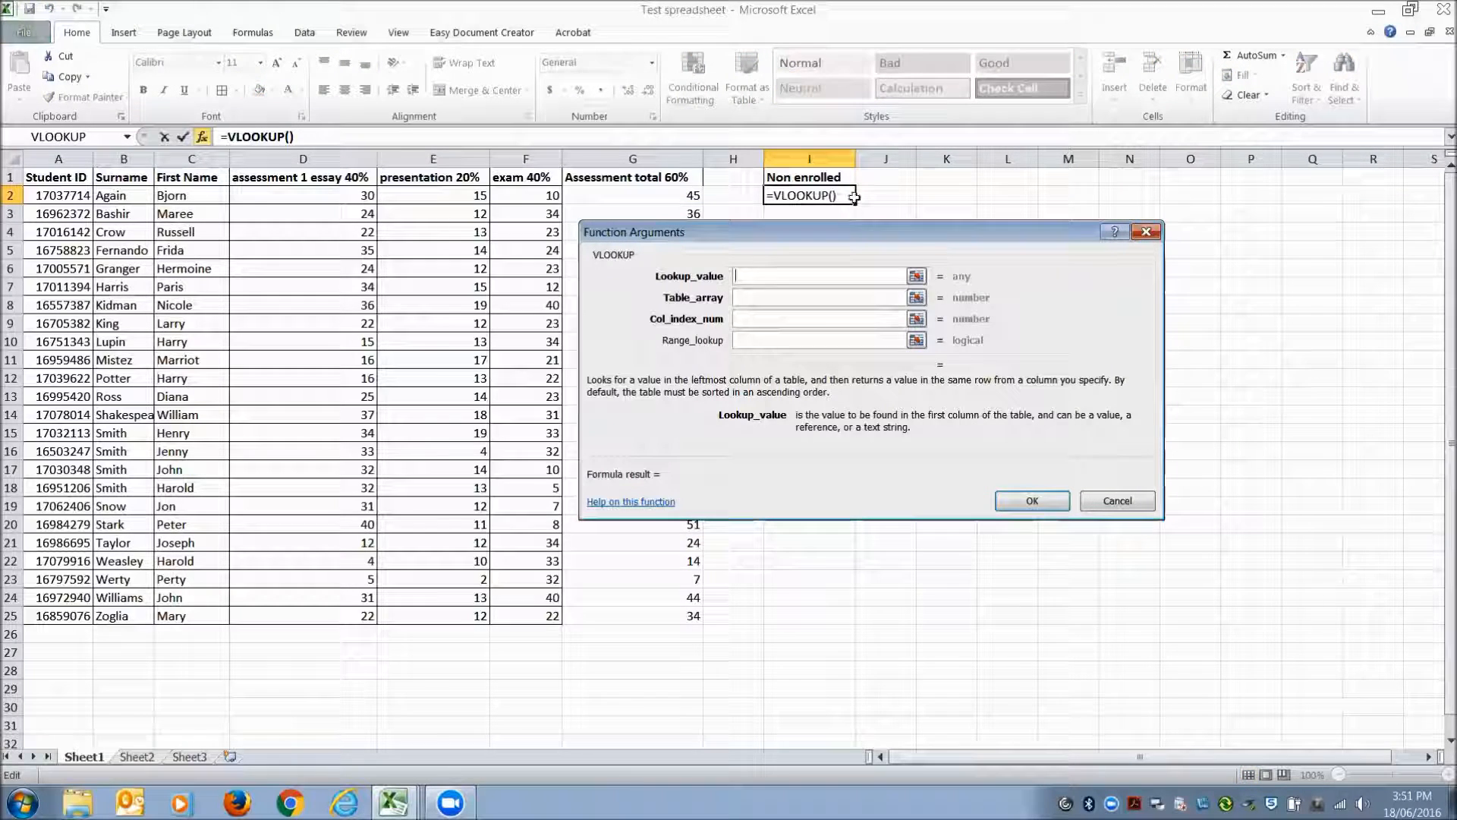
{"action": "left_click", "coordinate": [54, 195]}
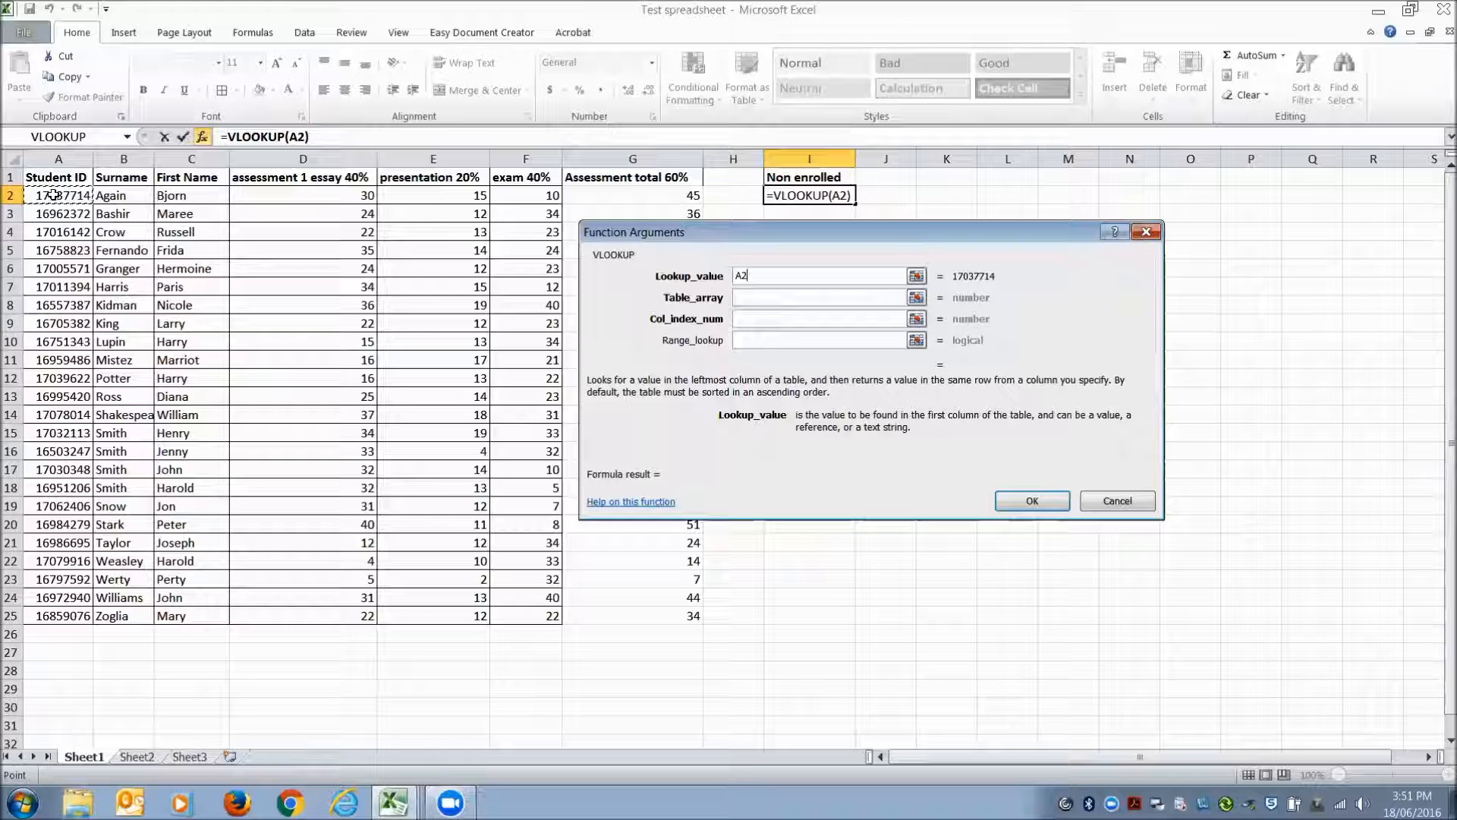
Set the VLOOKUP's table array to the absolute range $A$16:$F$39 on Sheet1 of Book2
{"action": "left_click", "coordinate": [744, 297]}
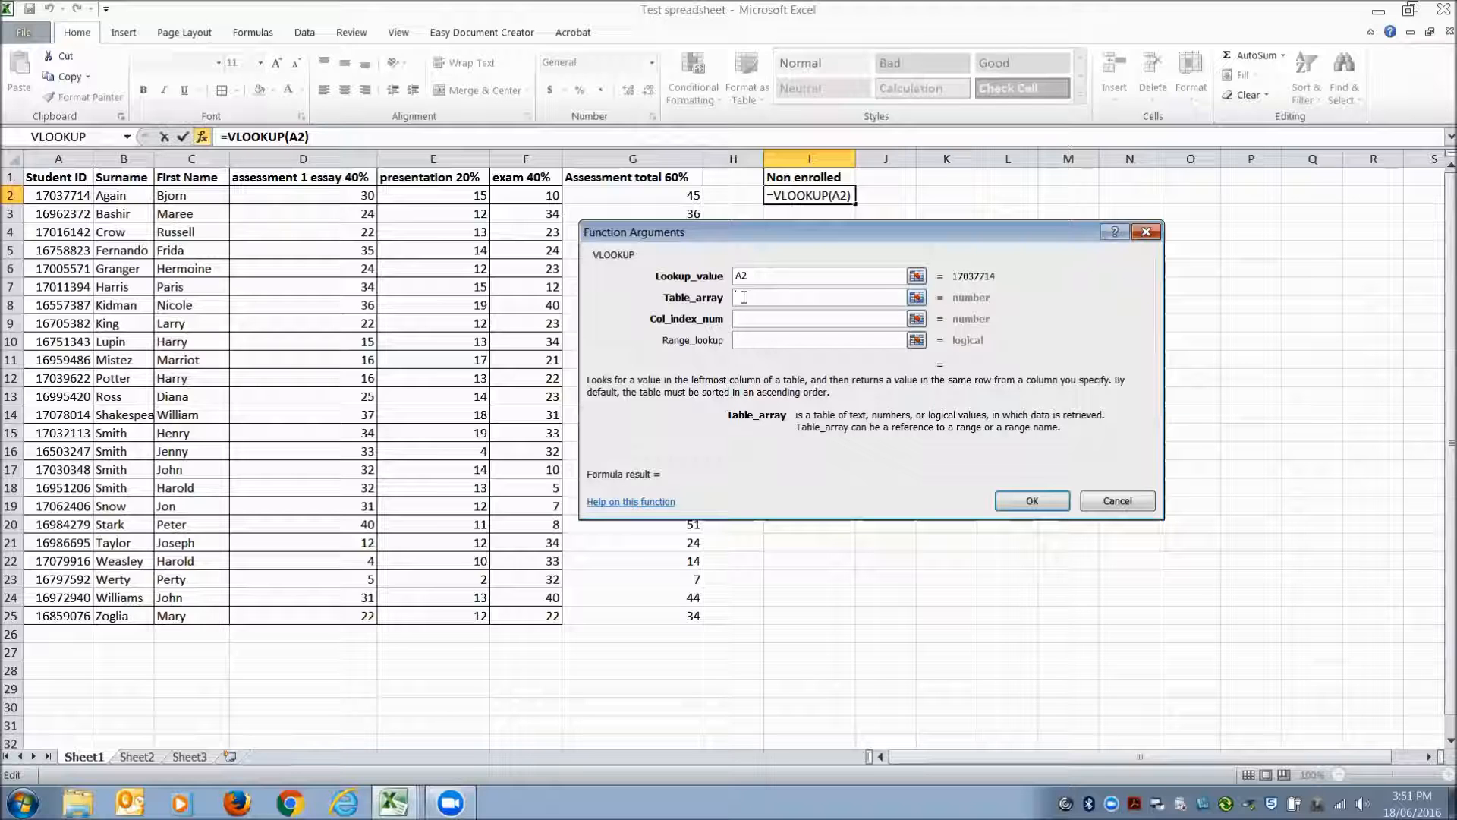
{"action": "left_click", "coordinate": [394, 802]}
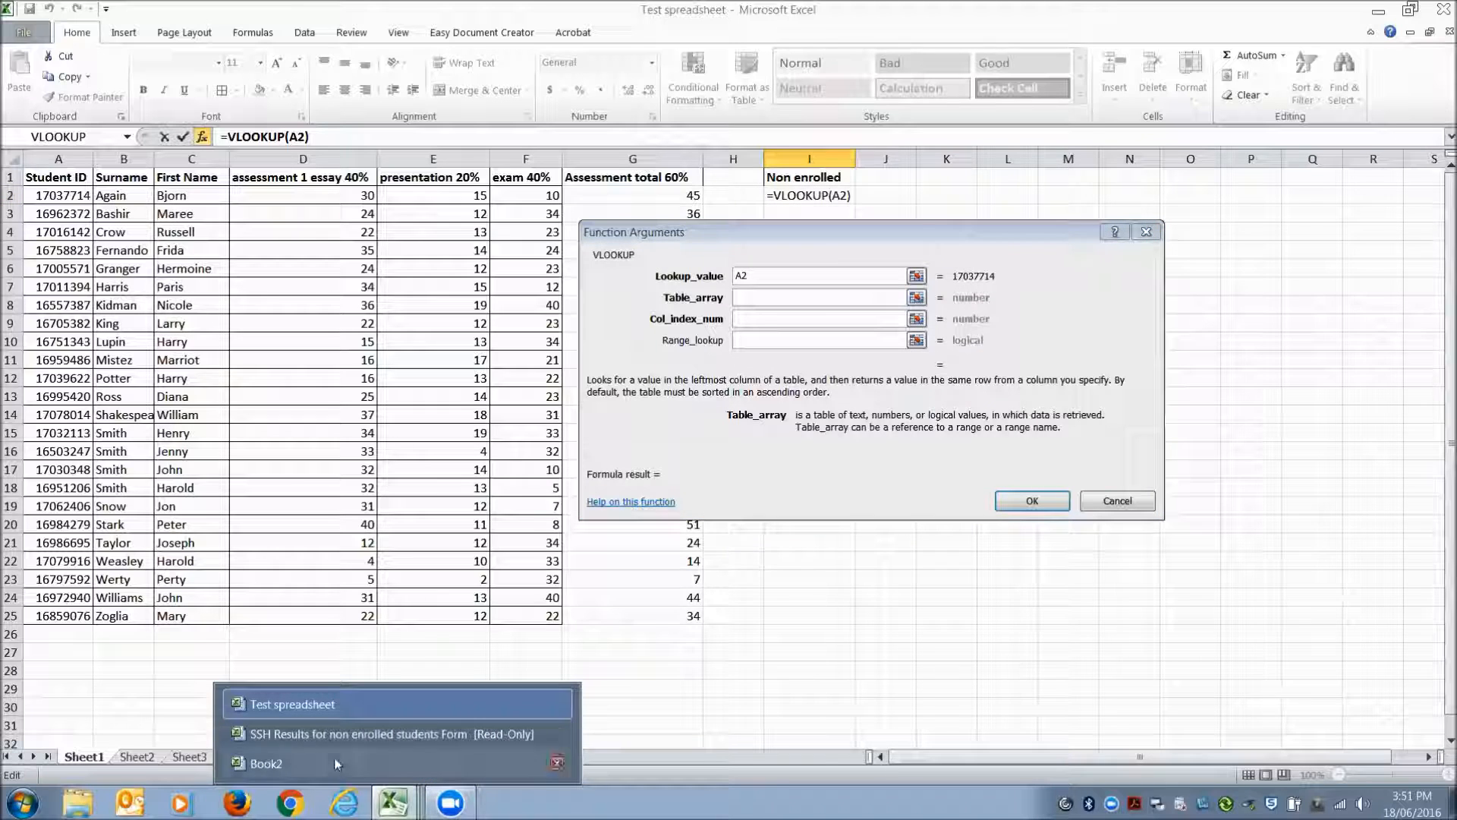
{"action": "left_click", "coordinate": [277, 764]}
{"action": "left_click_drag", "start_coordinate": [73, 389], "coordinate": [548, 731]}
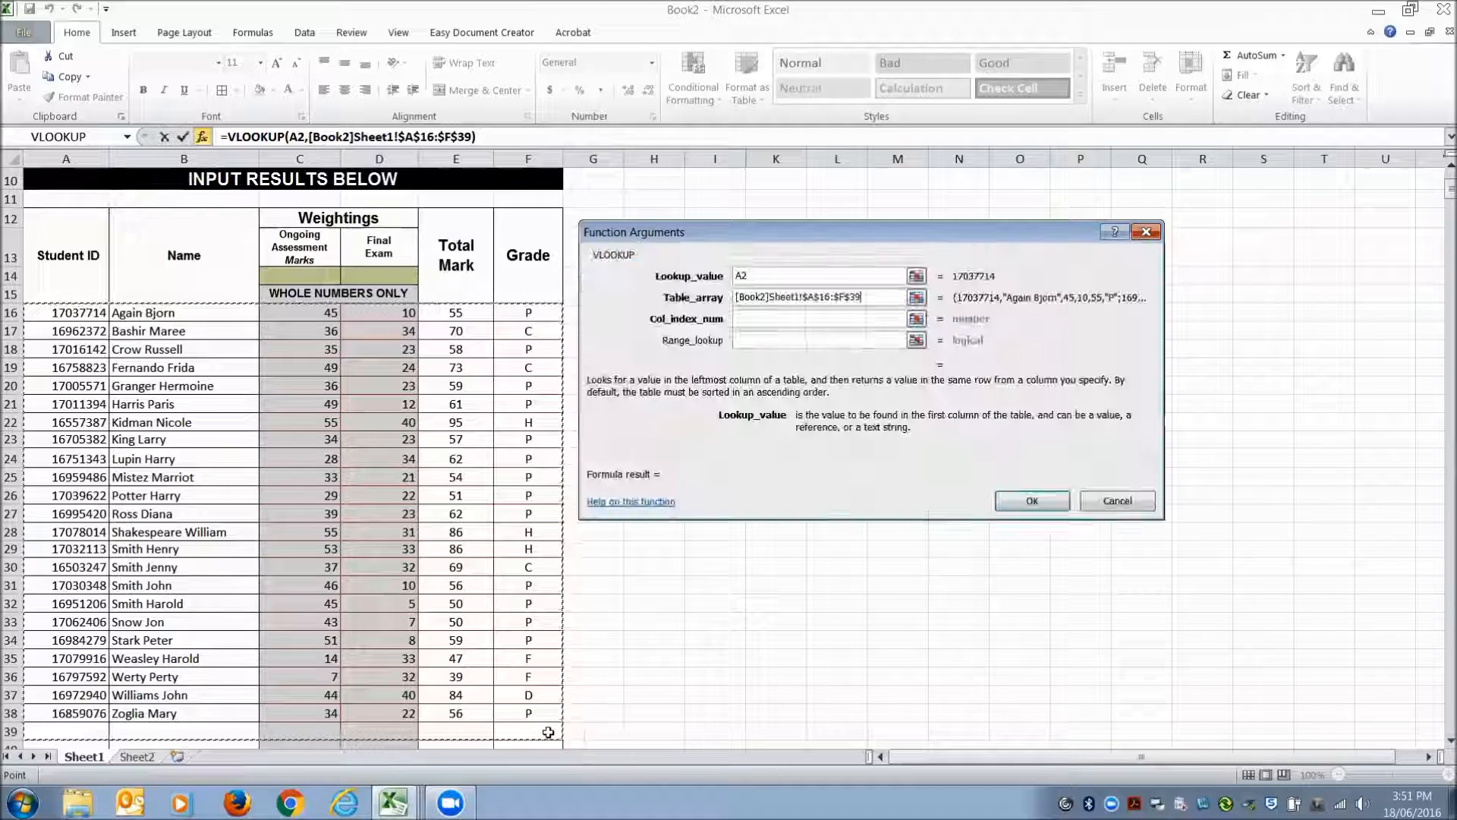
Complete the VLOOKUP in I2 with column index 5, the Total Mark column in Book2, and range lookup false
{"action": "left_click", "coordinate": [741, 317]}
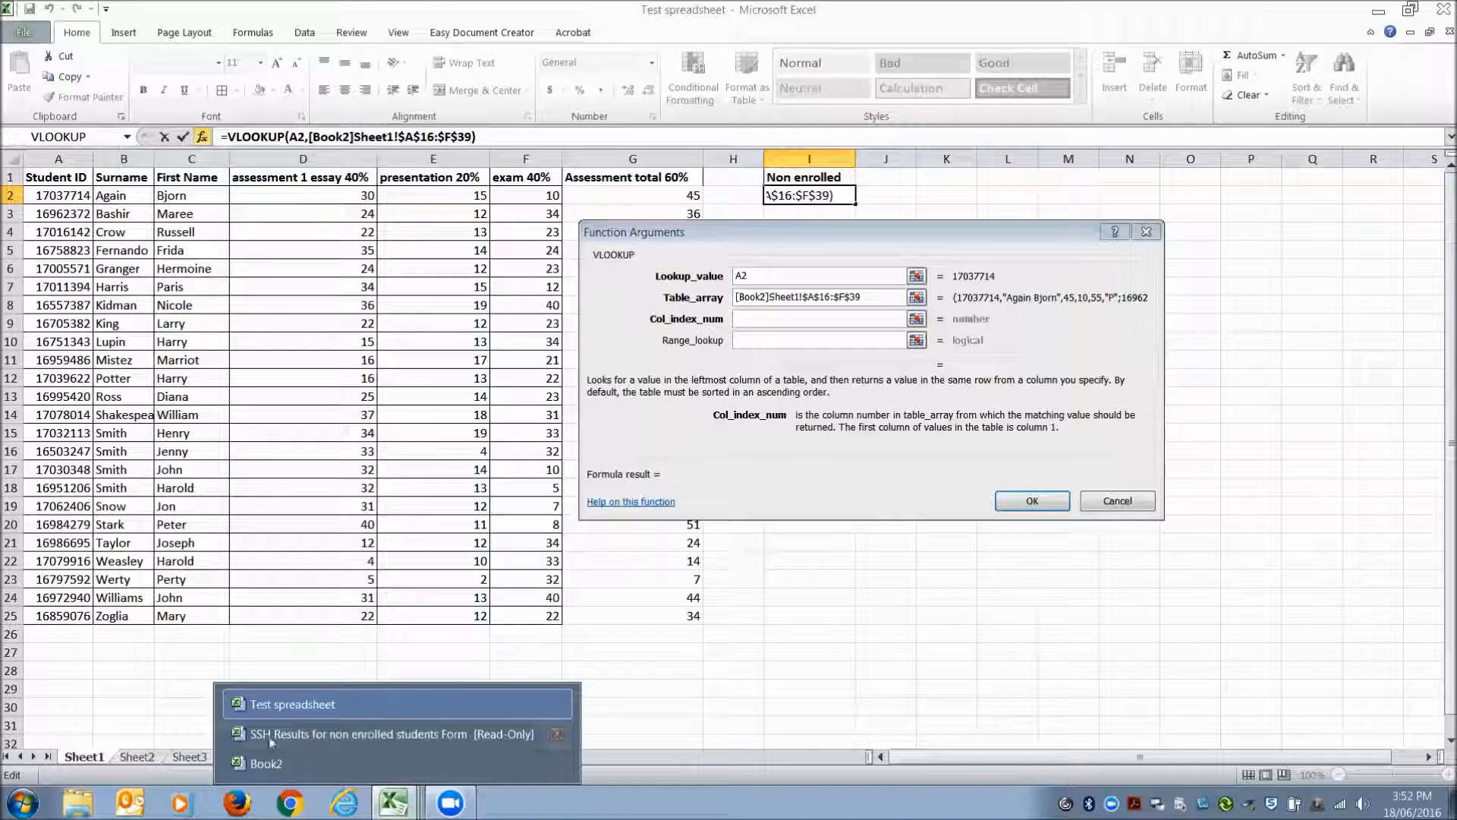
{"action": "left_click", "coordinate": [250, 761]}
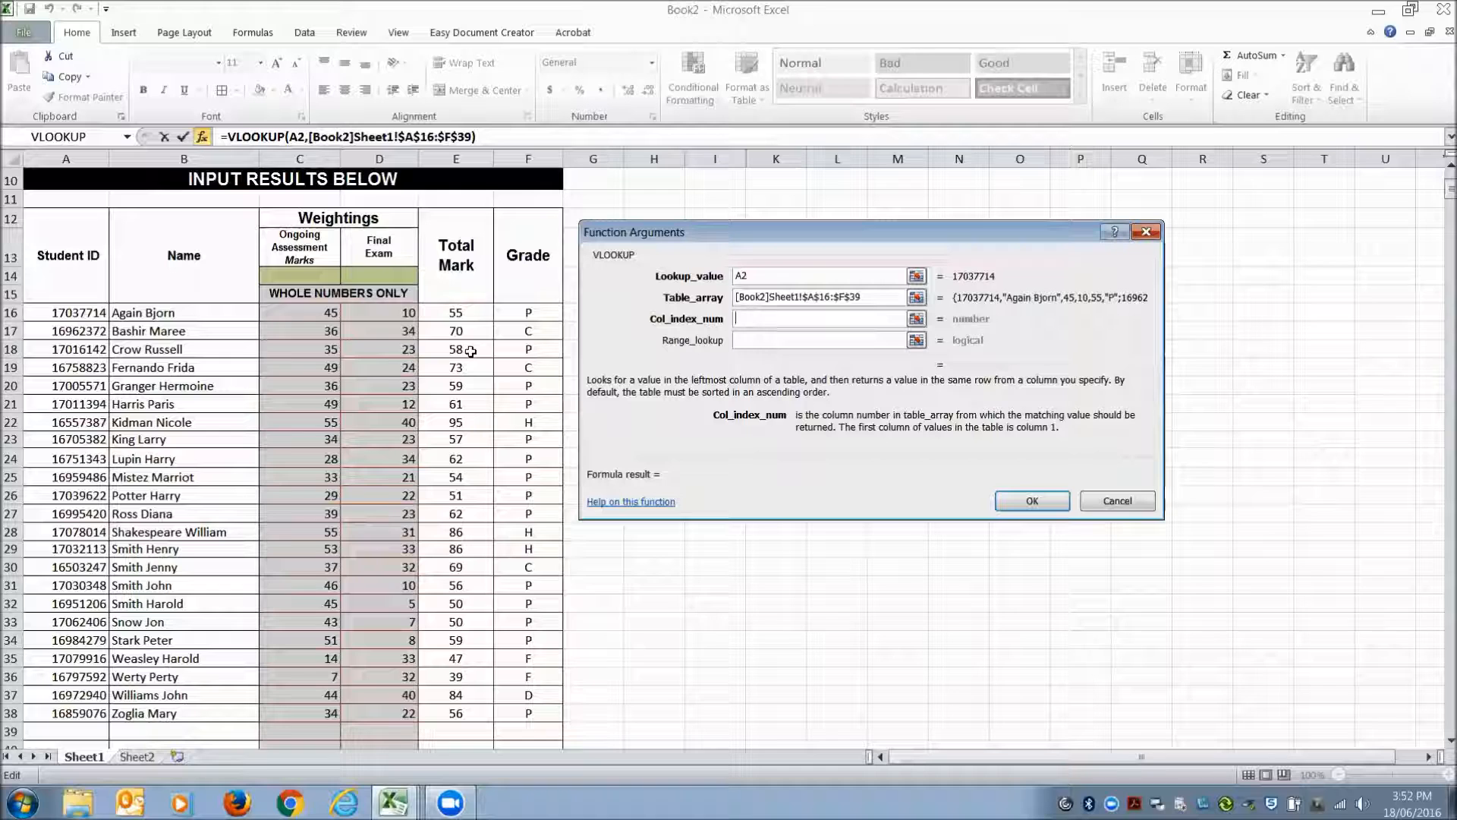
{"action": "type", "text": "5"}
{"action": "left_click", "coordinate": [740, 340]}
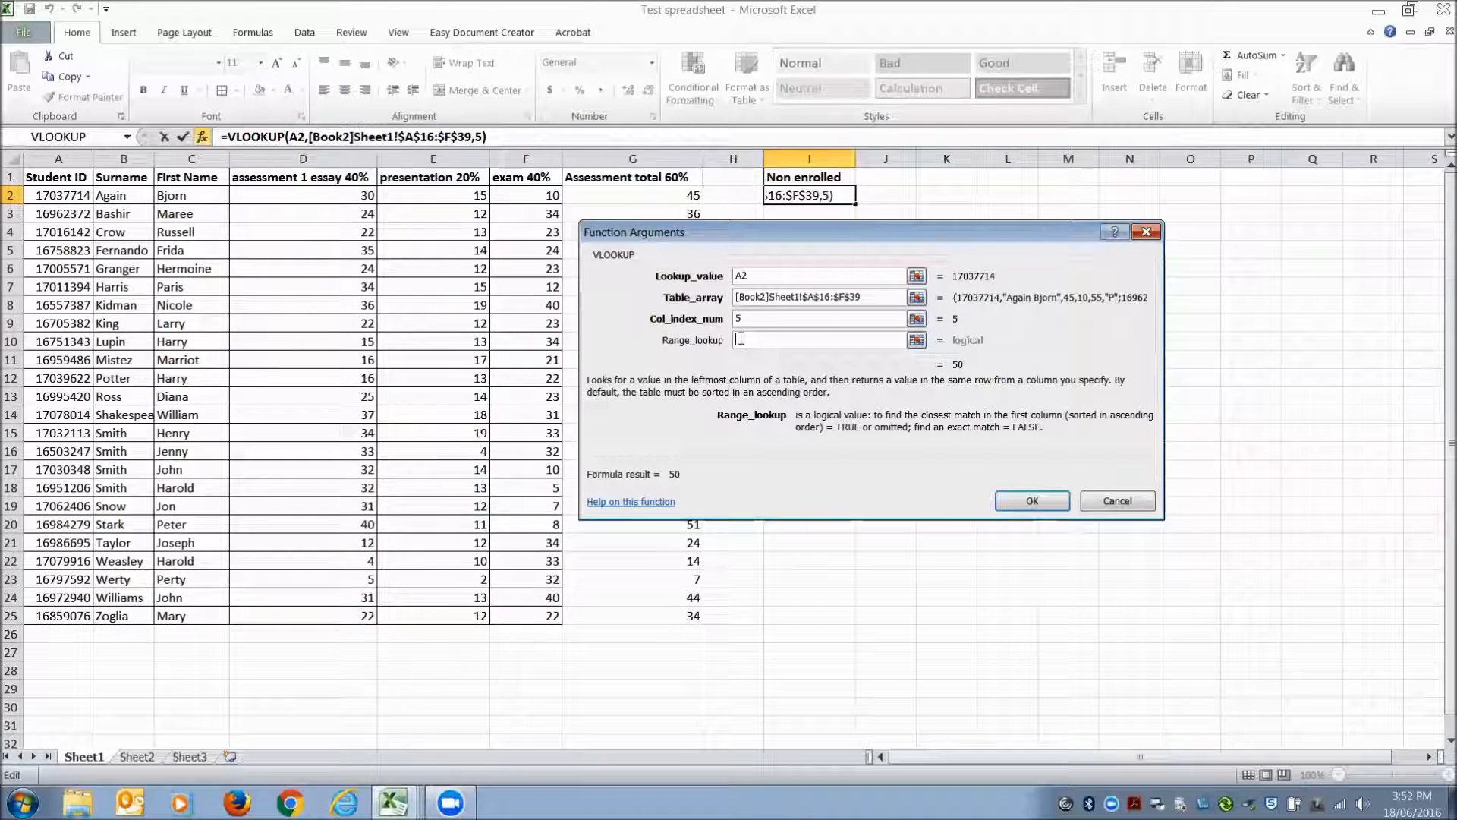
{"action": "type", "text": "false"}
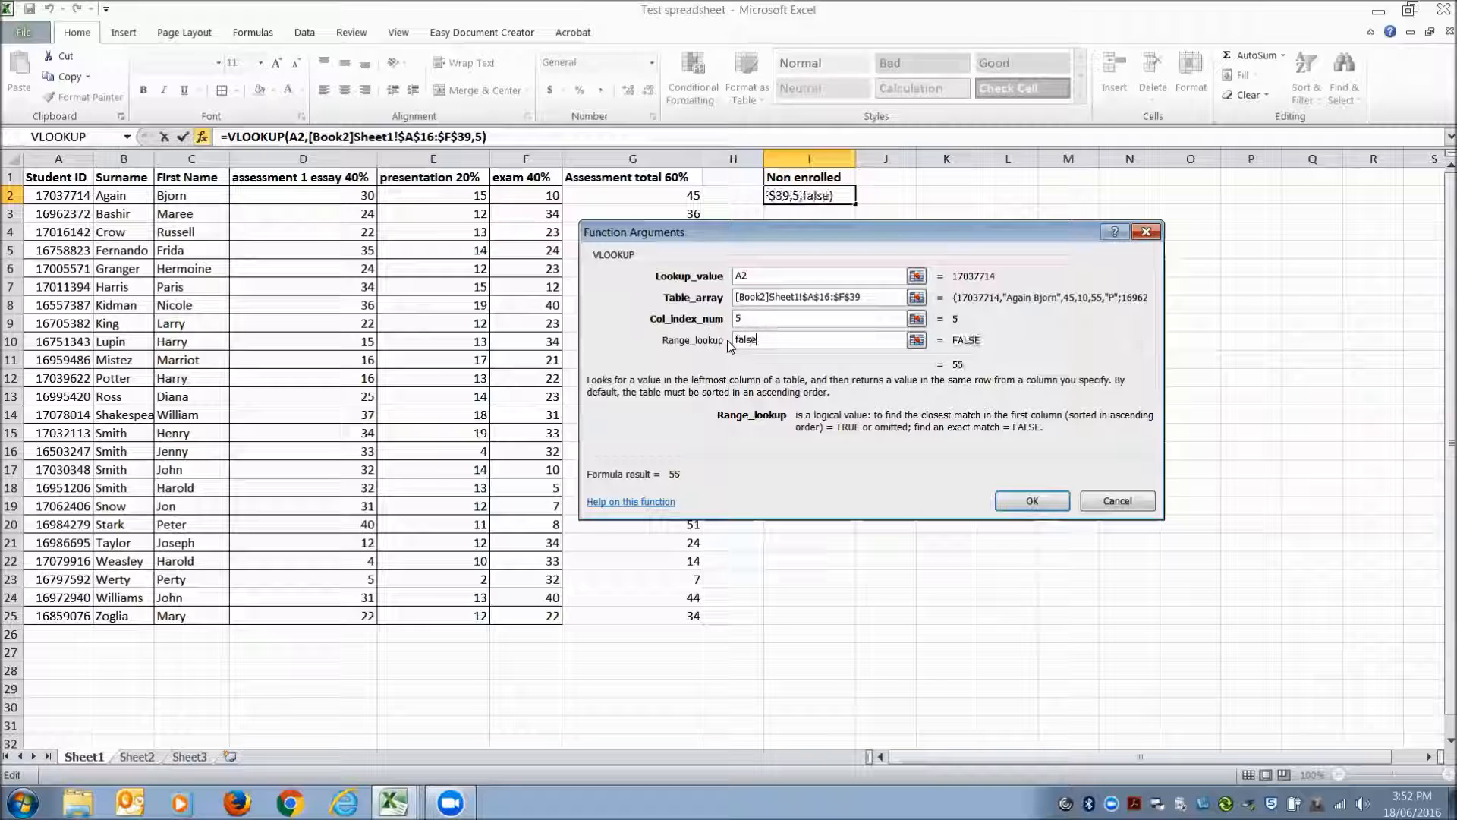
{"action": "left_click", "coordinate": [1021, 503]}
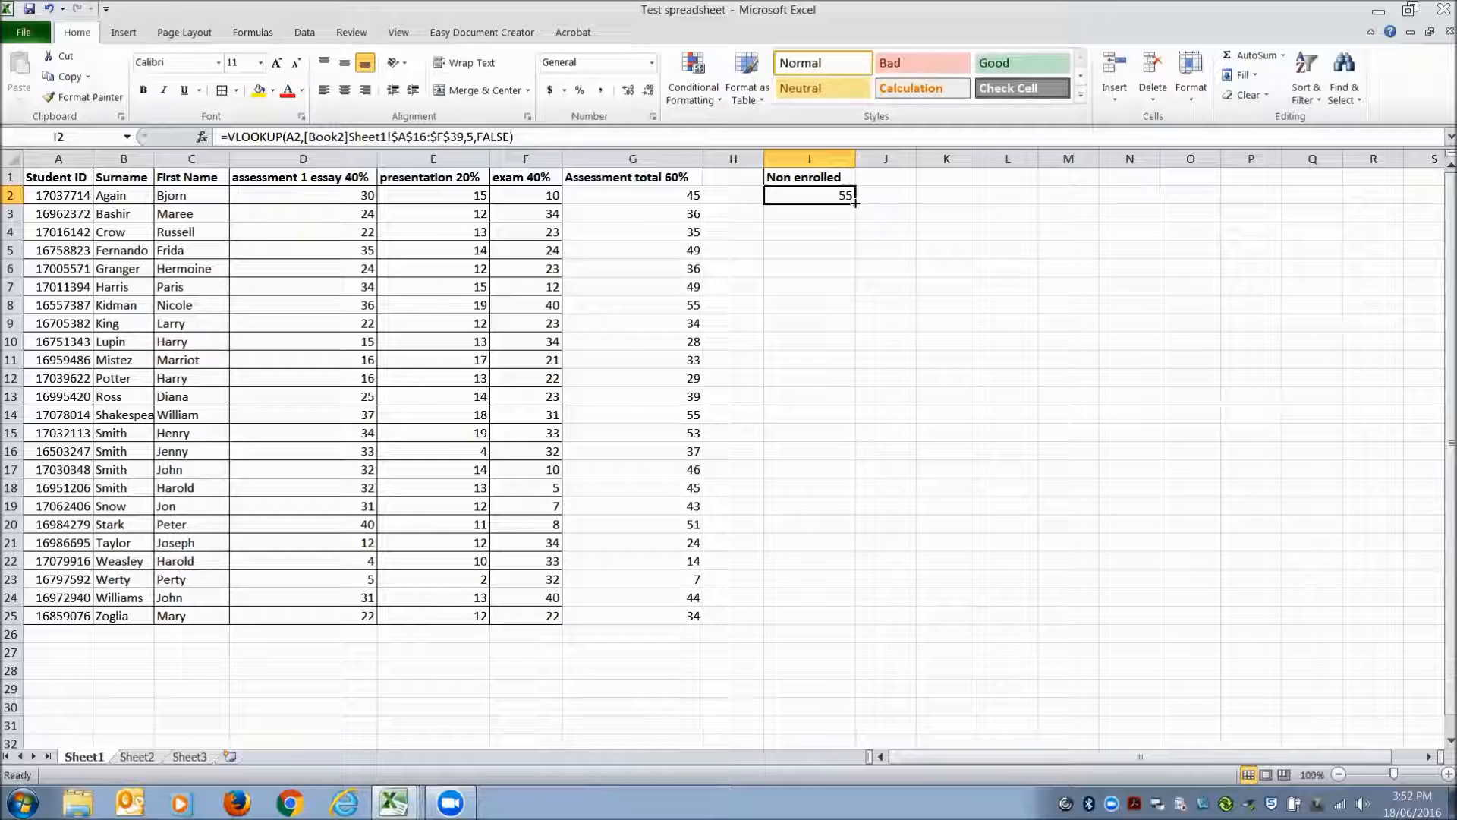
Fill the VLOOKUP in I2 down to I25 and check the row 21 result against that row's student
{"action": "left_click_drag", "start_coordinate": [855, 205], "coordinate": [823, 619]}
{"action": "left_click", "coordinate": [1003, 601]}
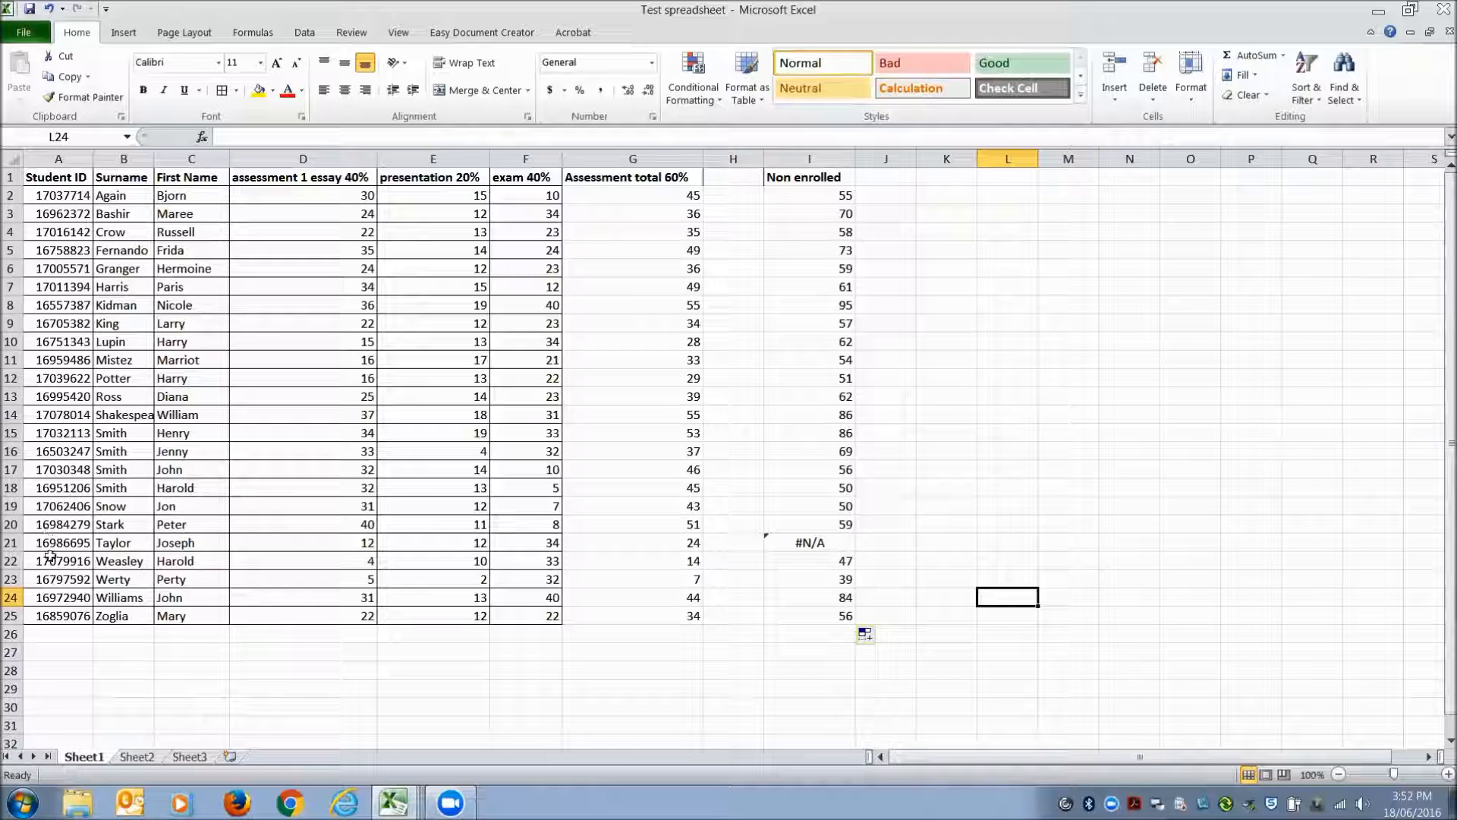
{"action": "left_click", "coordinate": [834, 543]}
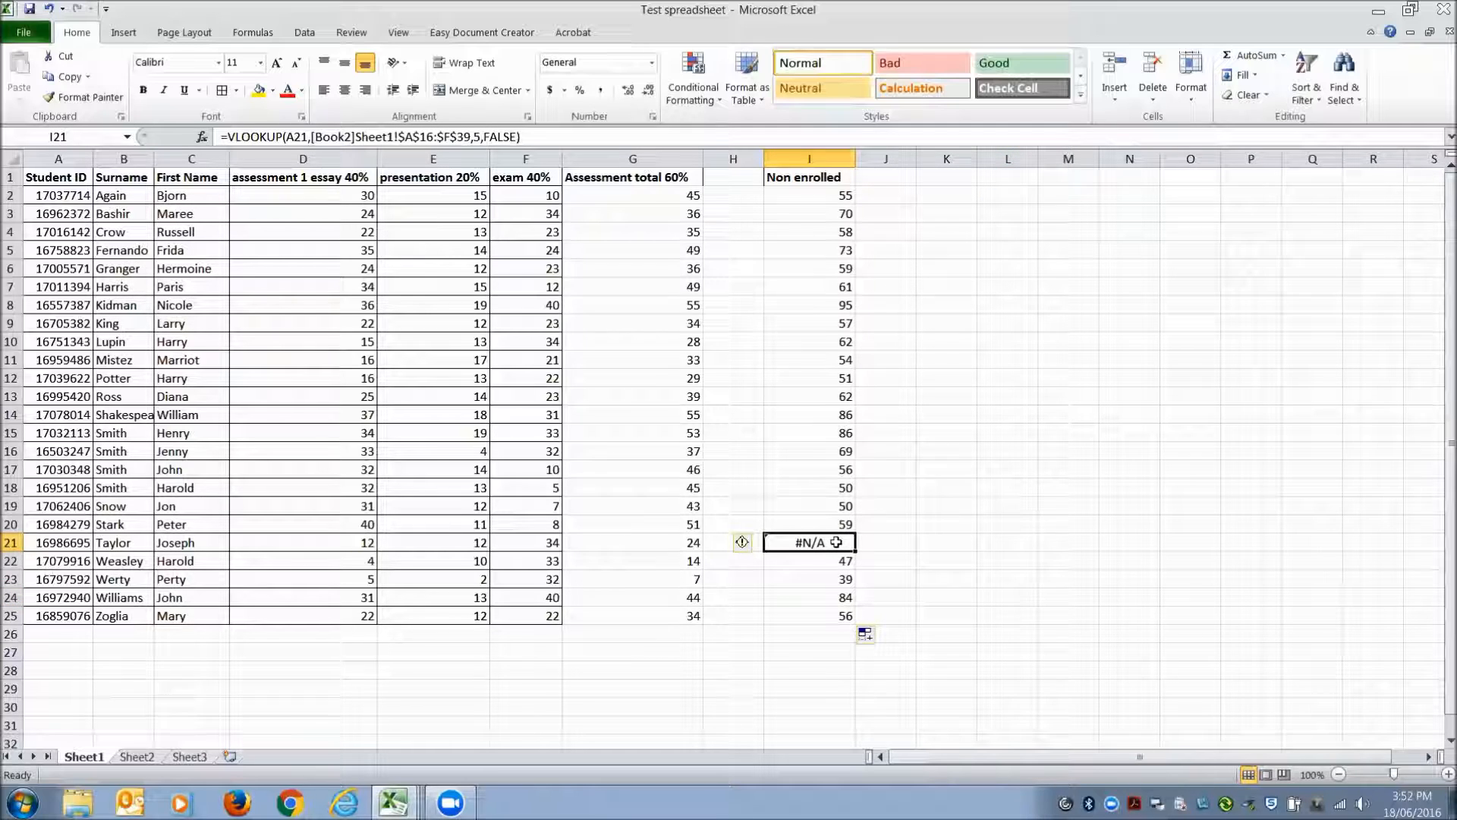
{"action": "left_click", "coordinate": [202, 545]}
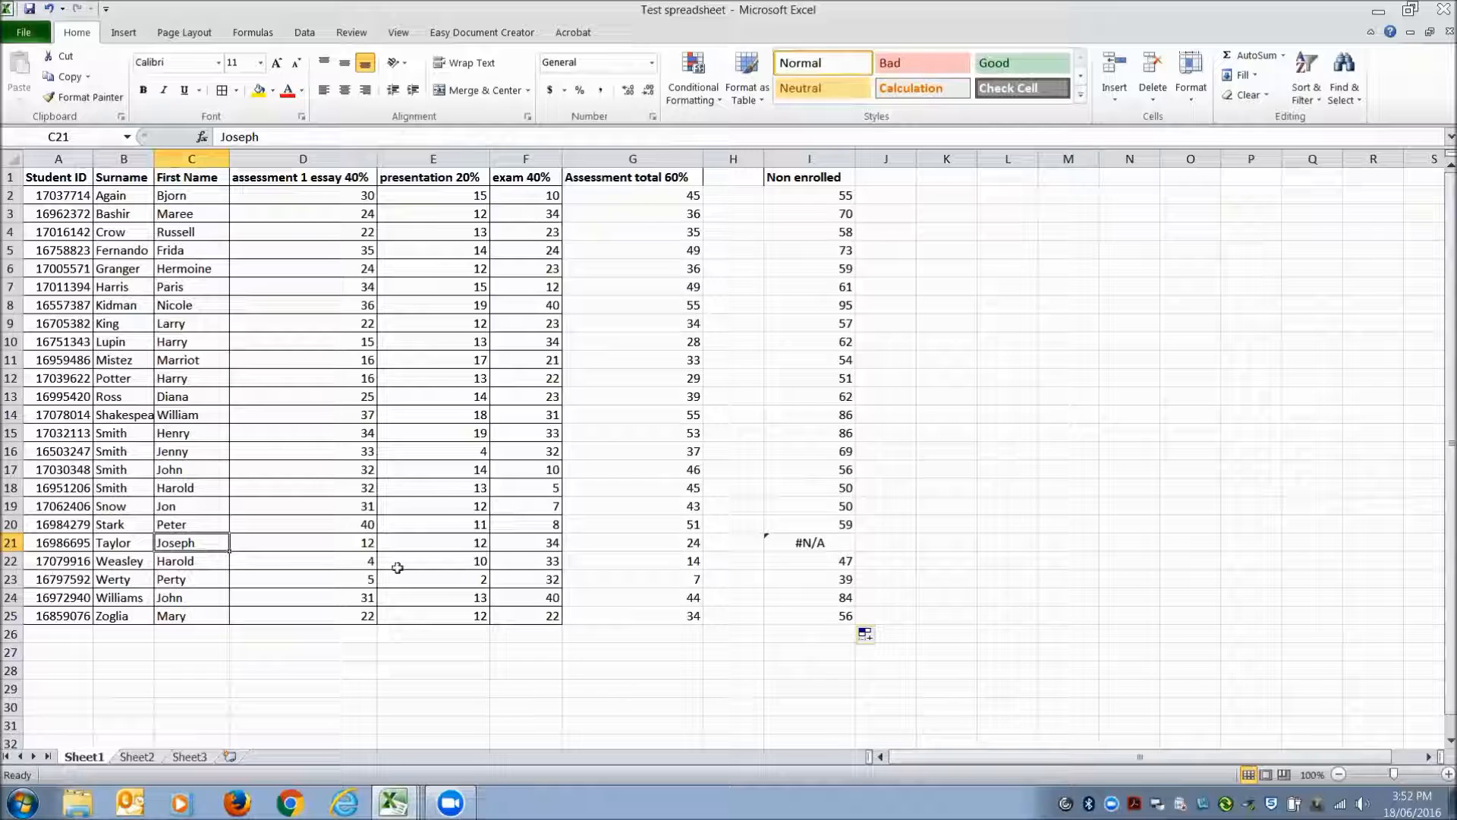
{"action": "left_click", "coordinate": [825, 545]}
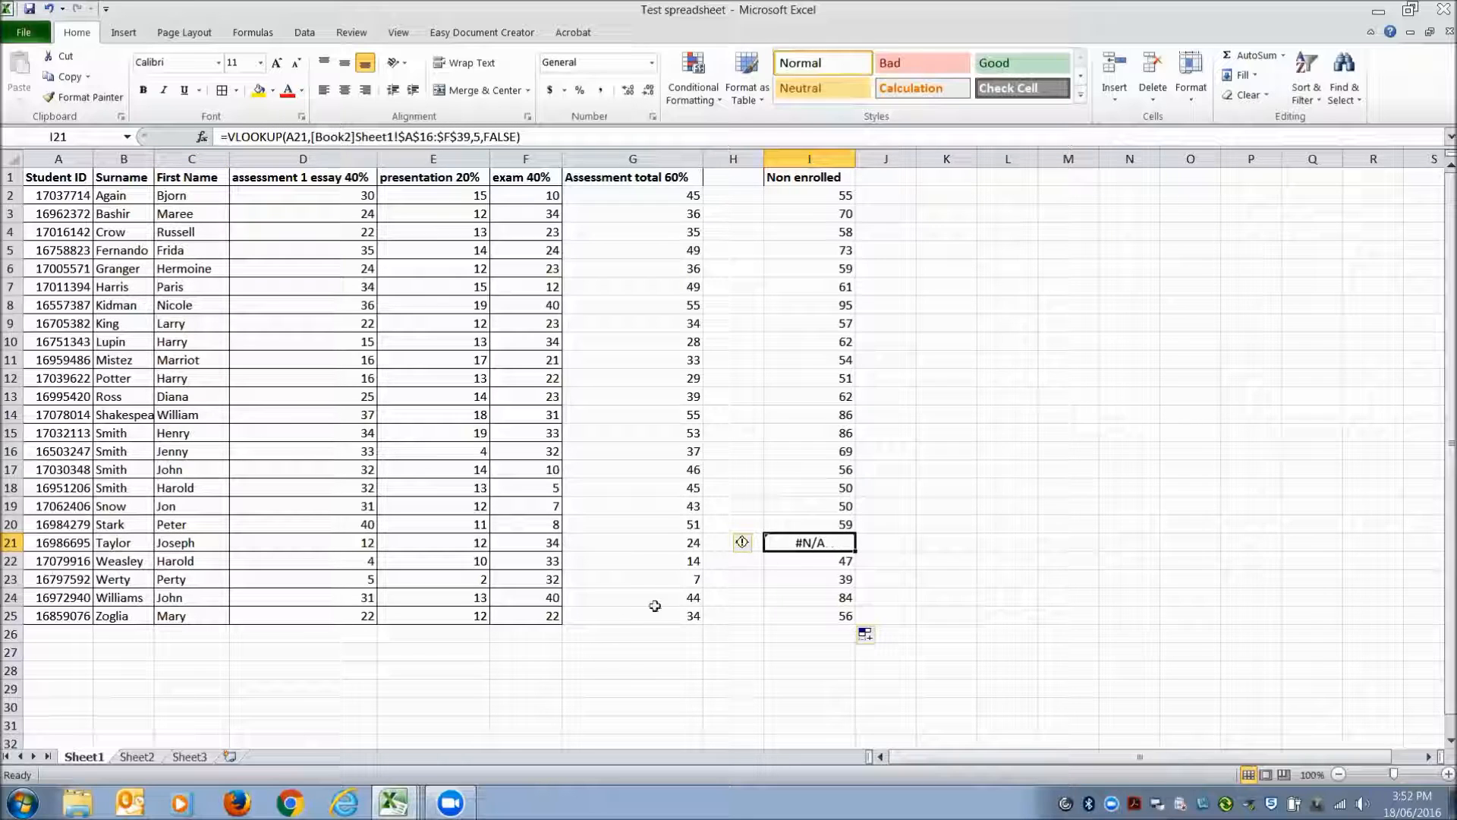
Review the columns of the SSH Results for non enrolled students Form workbook and return to Book2
{"action": "left_click", "coordinate": [394, 802]}
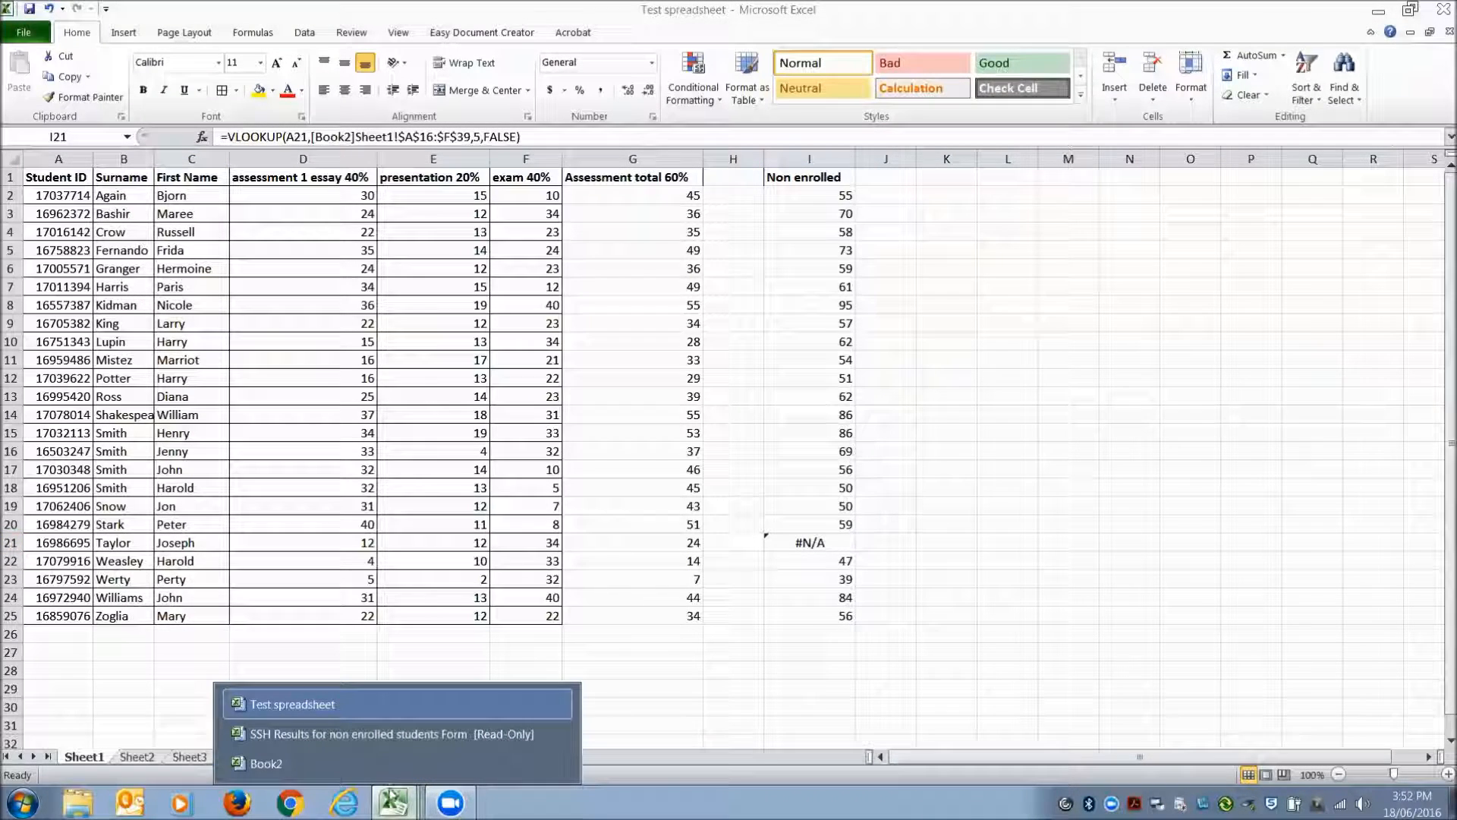
{"action": "left_click", "coordinate": [381, 734]}
{"action": "scroll", "coordinate": [678, 471], "scroll_direction": "down", "scroll_amount": 5}
{"action": "scroll", "coordinate": [677, 471], "scroll_direction": "up", "scroll_amount": 5}
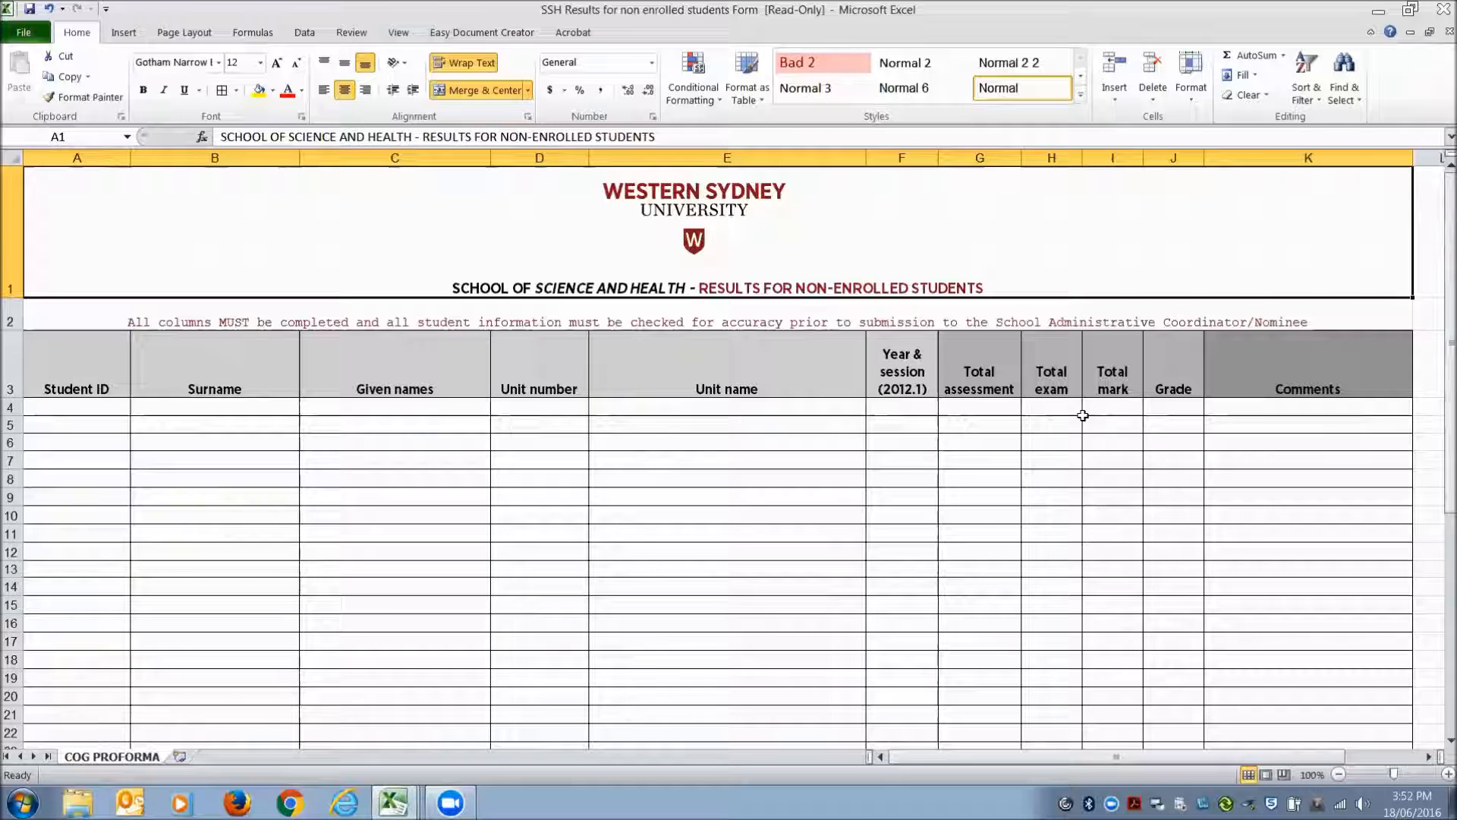
{"action": "left_click", "coordinate": [393, 802]}
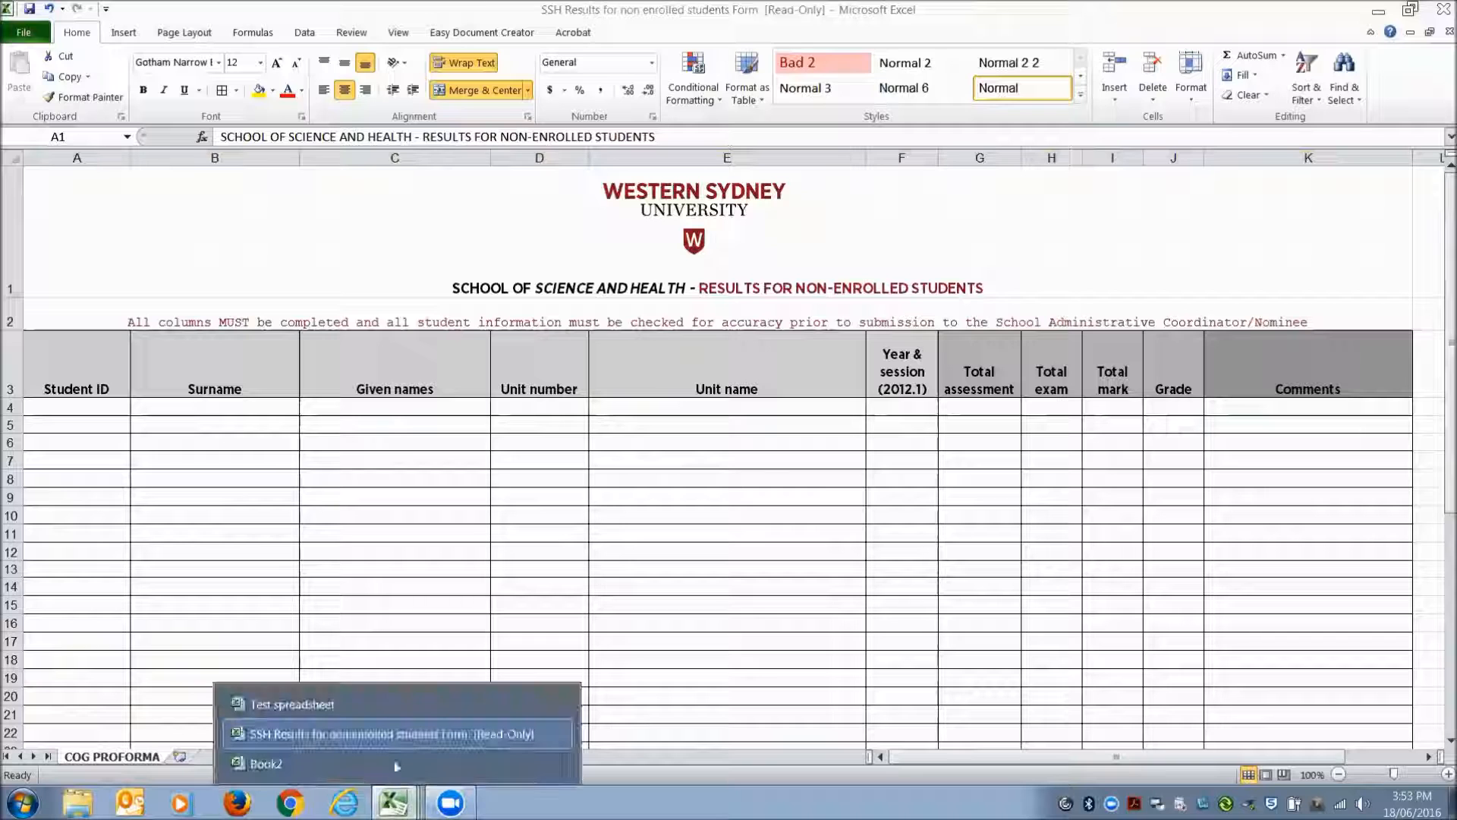
{"action": "left_click", "coordinate": [291, 763]}
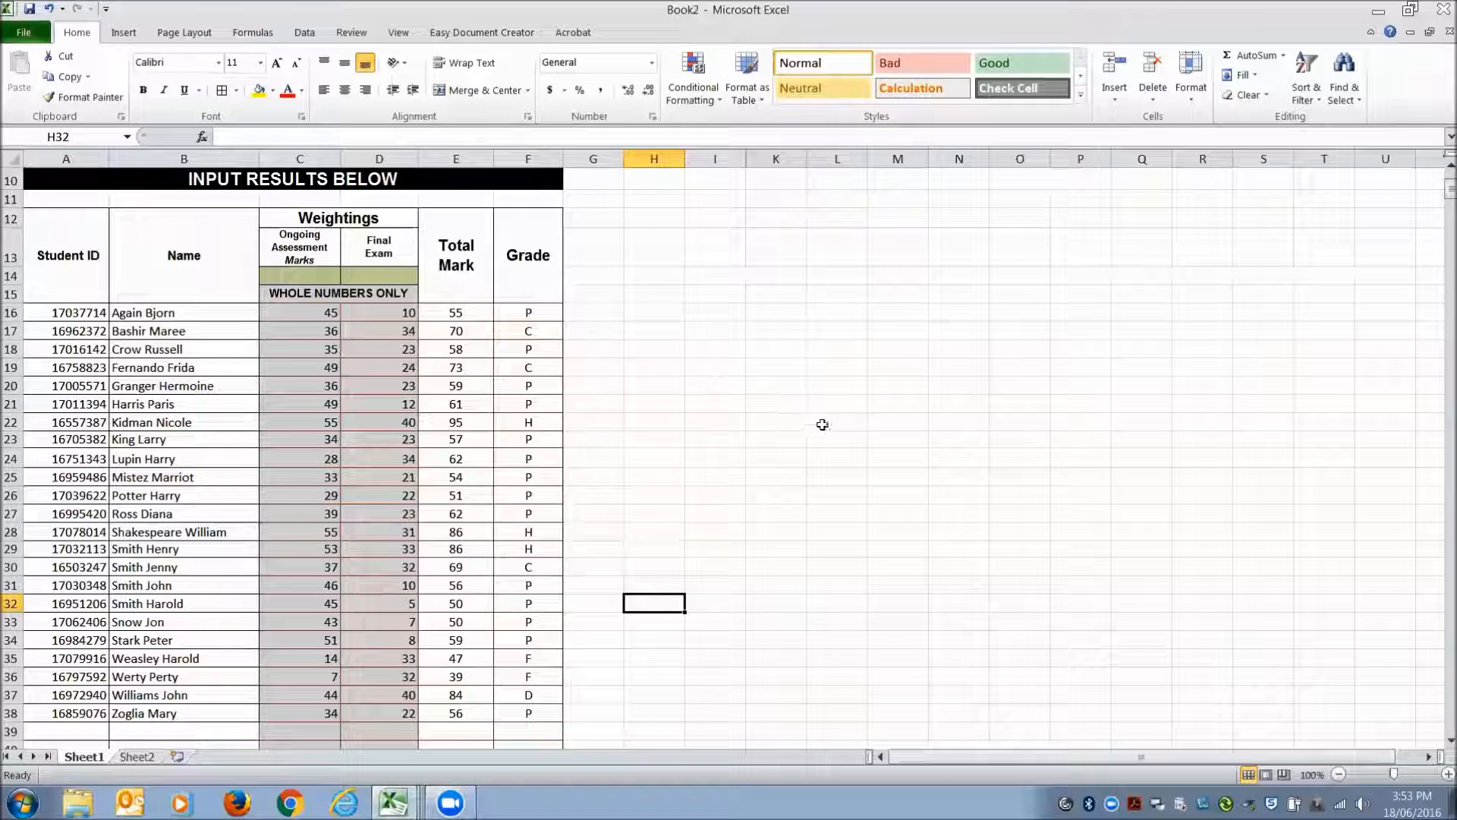